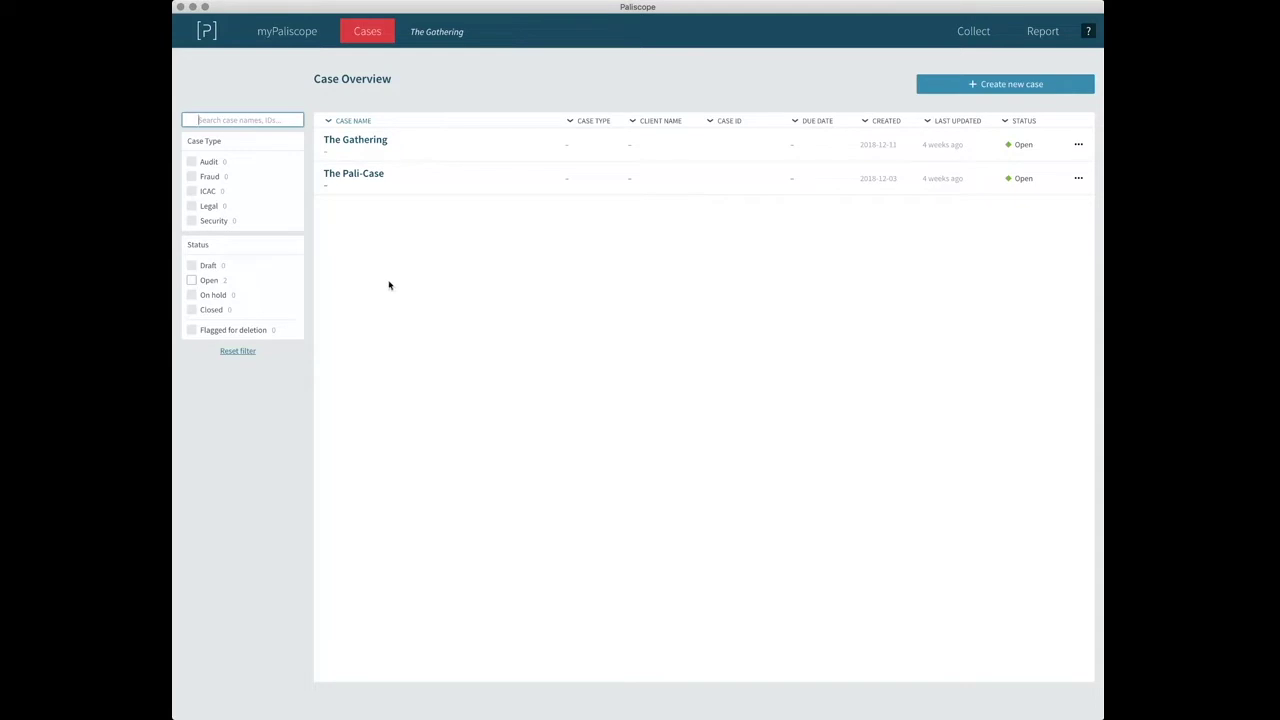
# Start a new ICAC case named 'Test case' with description 'Who is it on the image'.
pyautogui.click(996, 87)
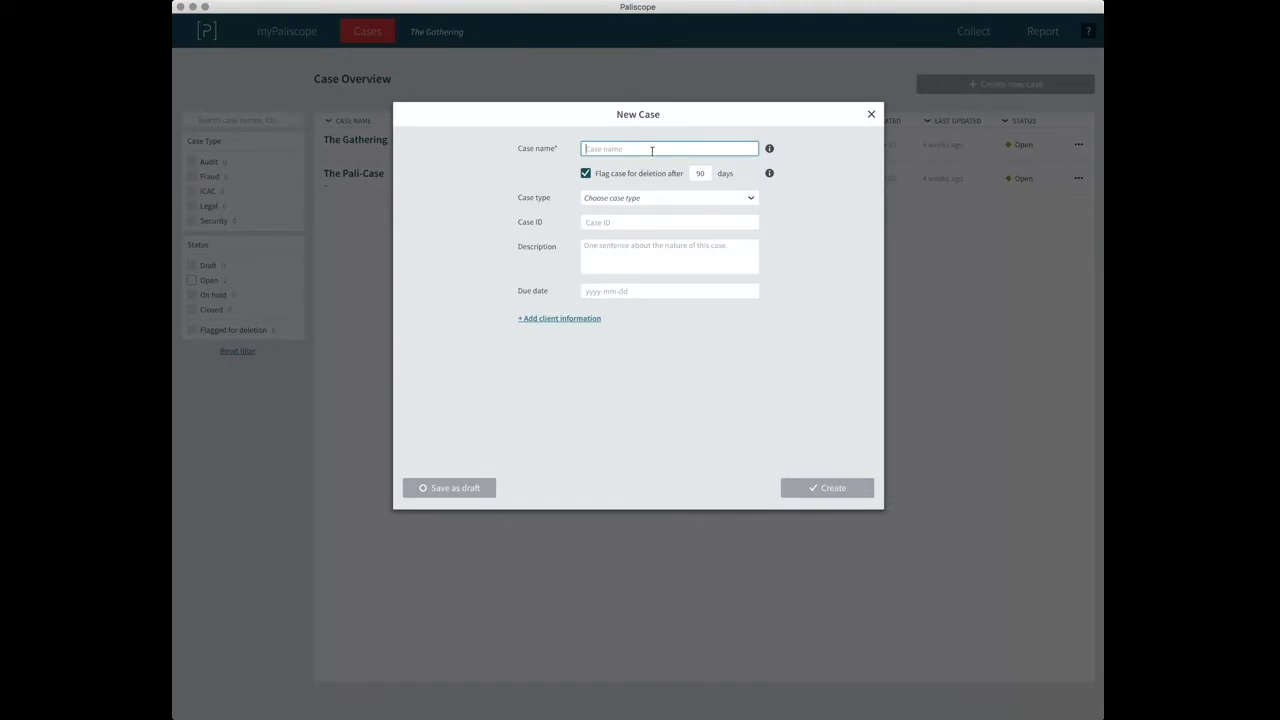
pyautogui.write('Test')
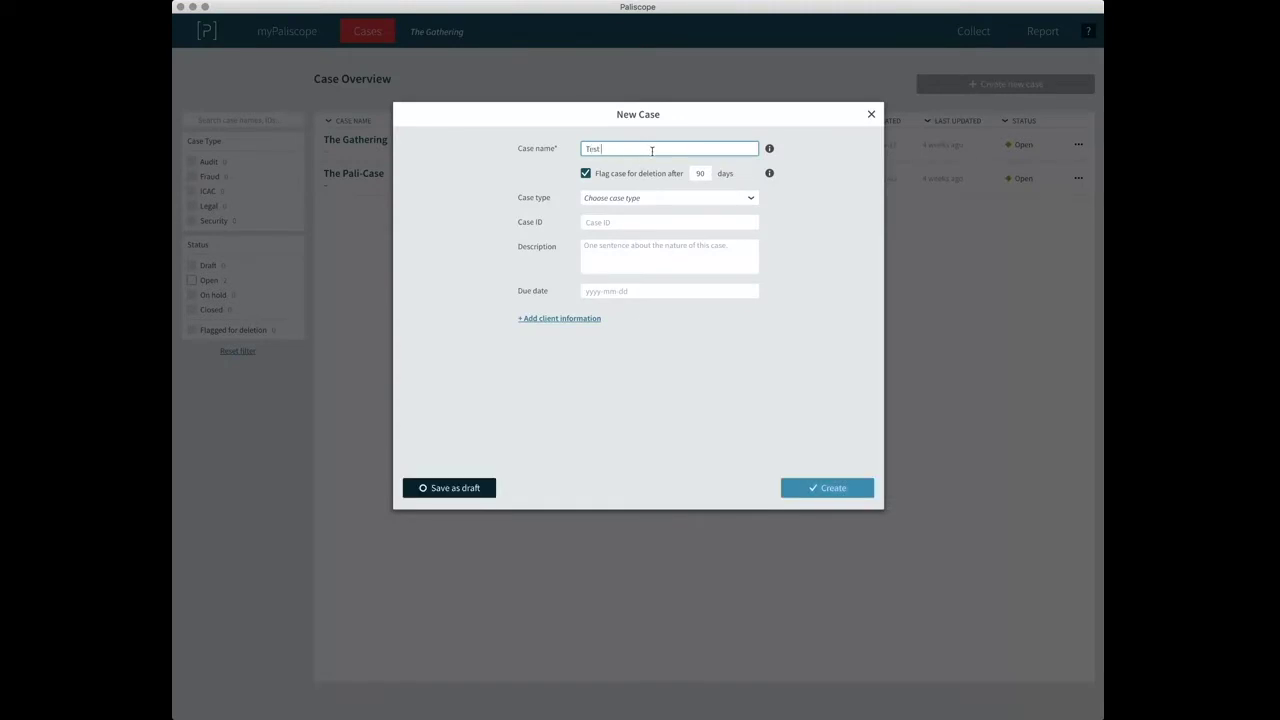
pyautogui.write(' case')
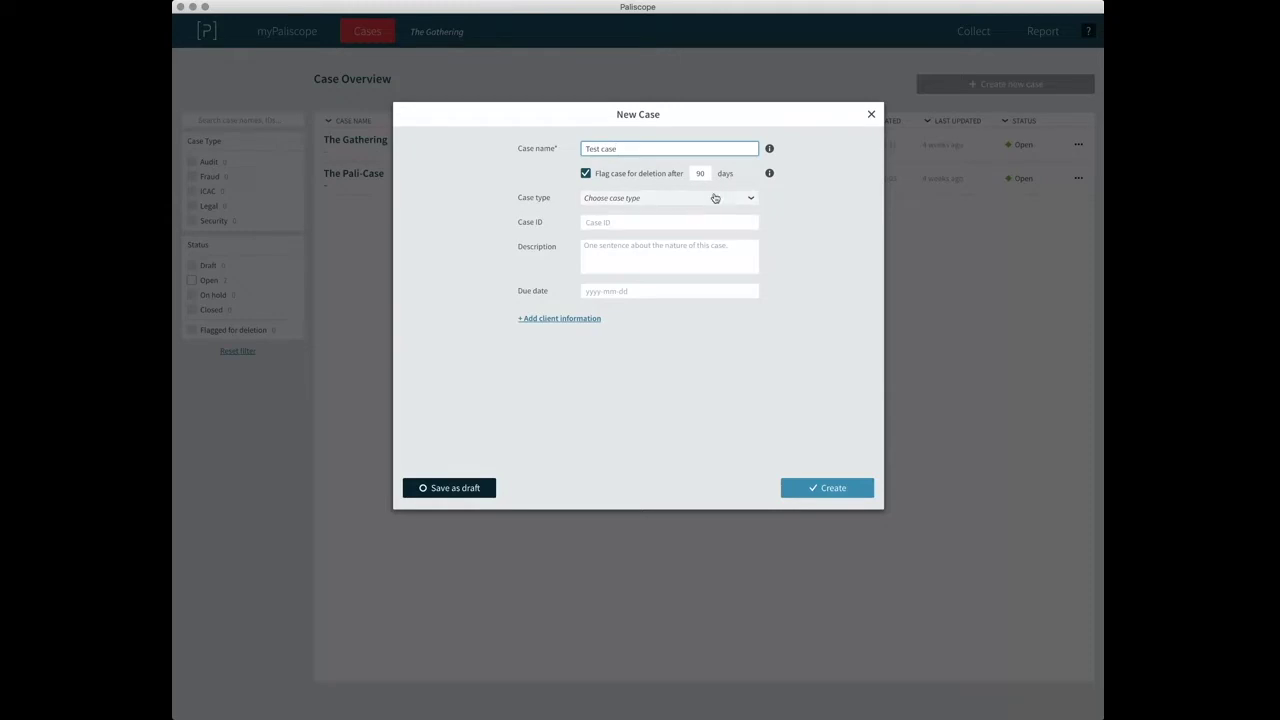
pyautogui.click(715, 198)
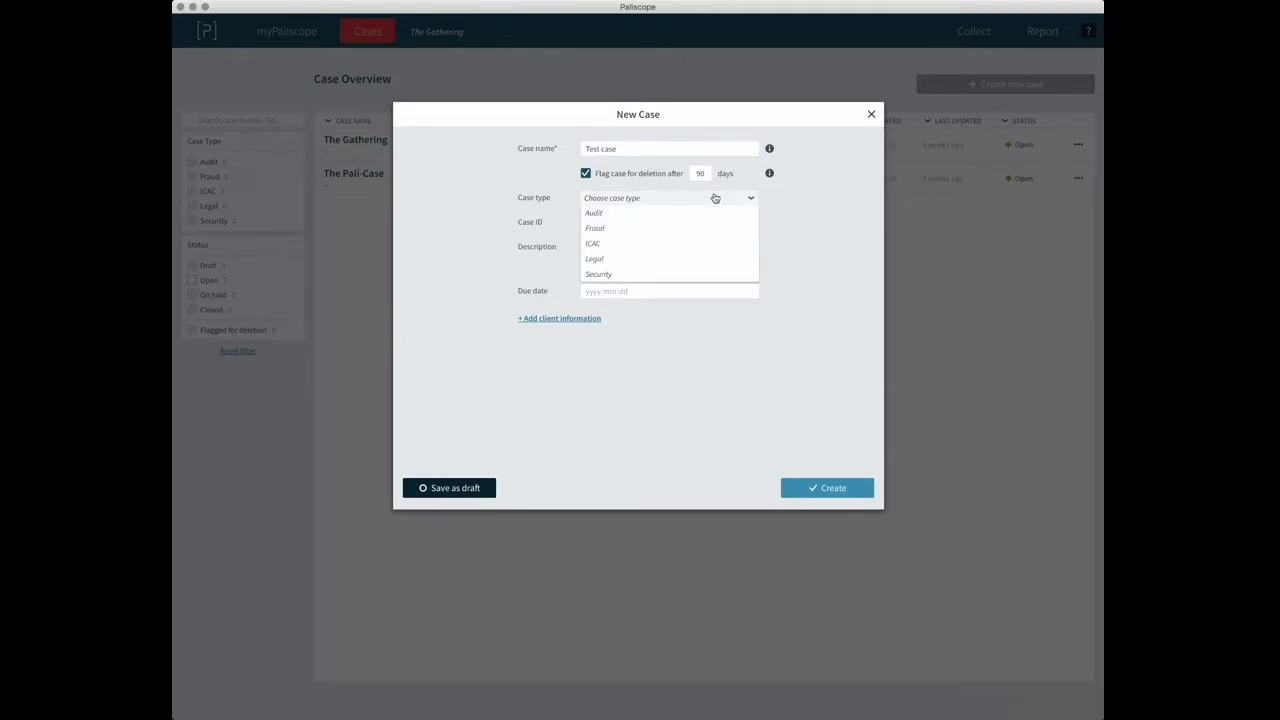
pyautogui.click(679, 245)
pyautogui.click(656, 221)
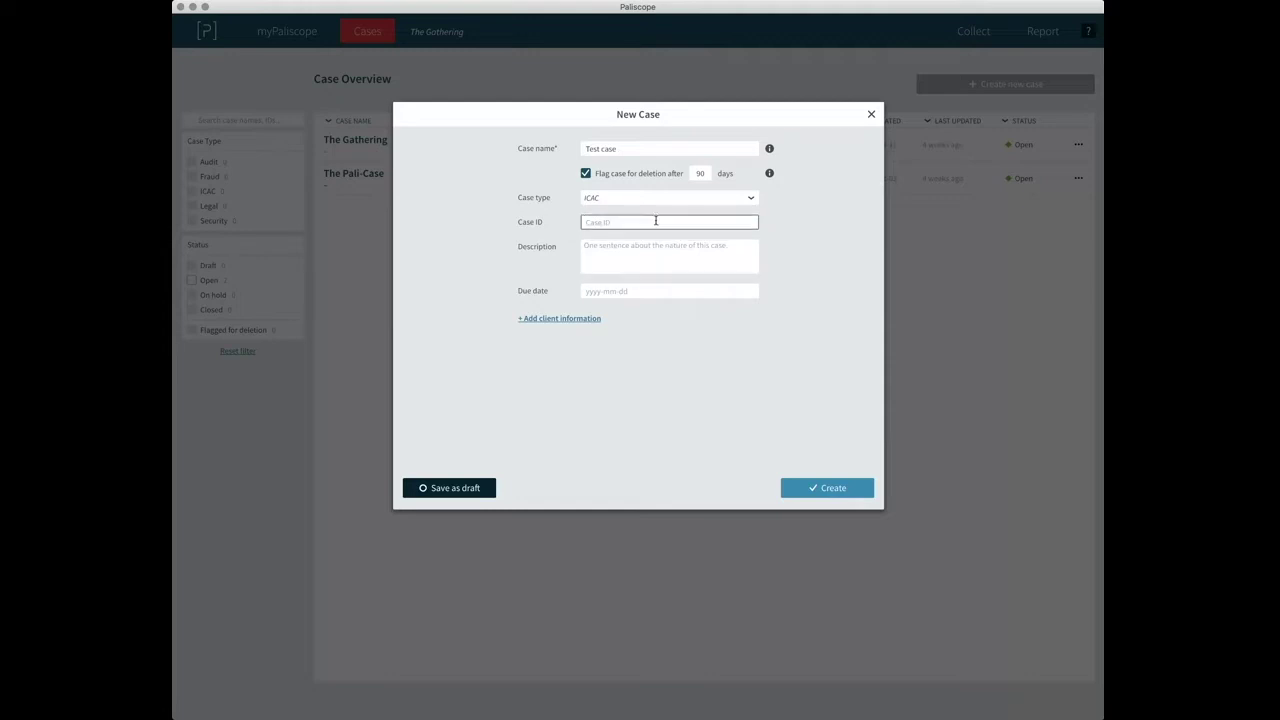
pyautogui.click(640, 253)
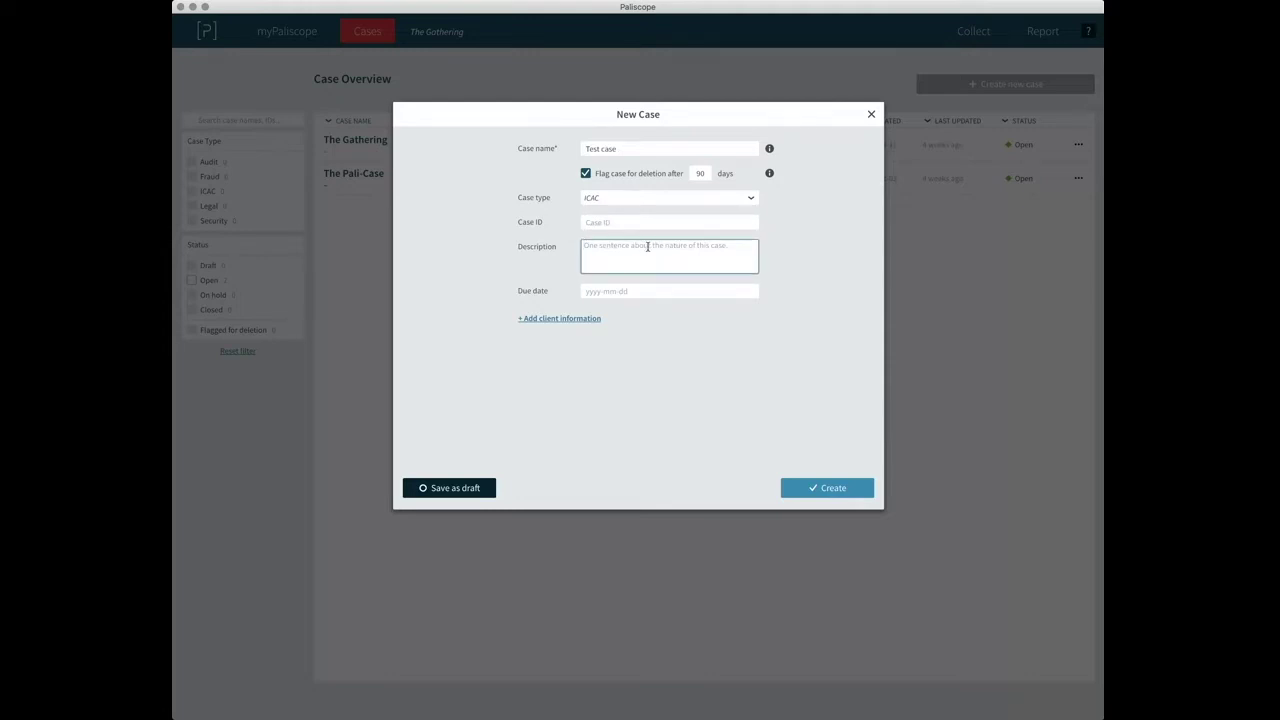
pyautogui.write('Who is it on te image')
pyautogui.press('Left')
pyautogui.press('Left')
pyautogui.write('h')
# Set the due date to 17 January 2019 and deletion after 180 days, then create the case.
pyautogui.click(617, 292)
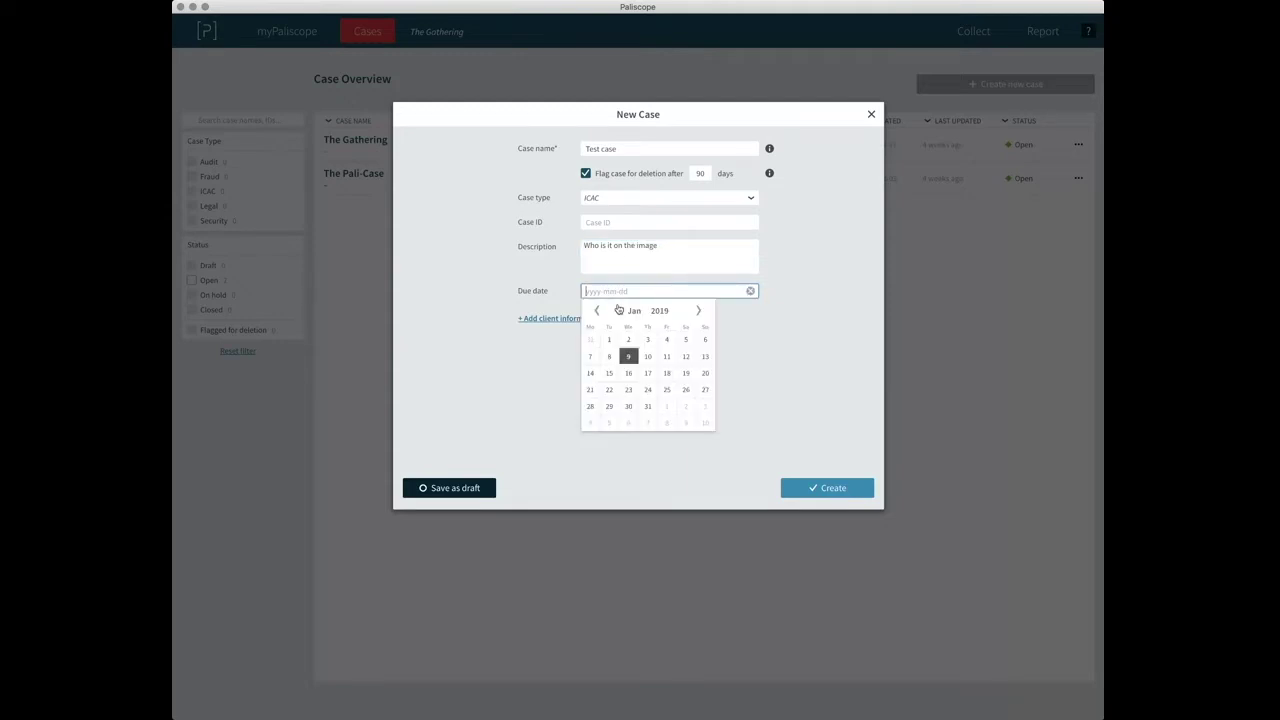
pyautogui.click(647, 374)
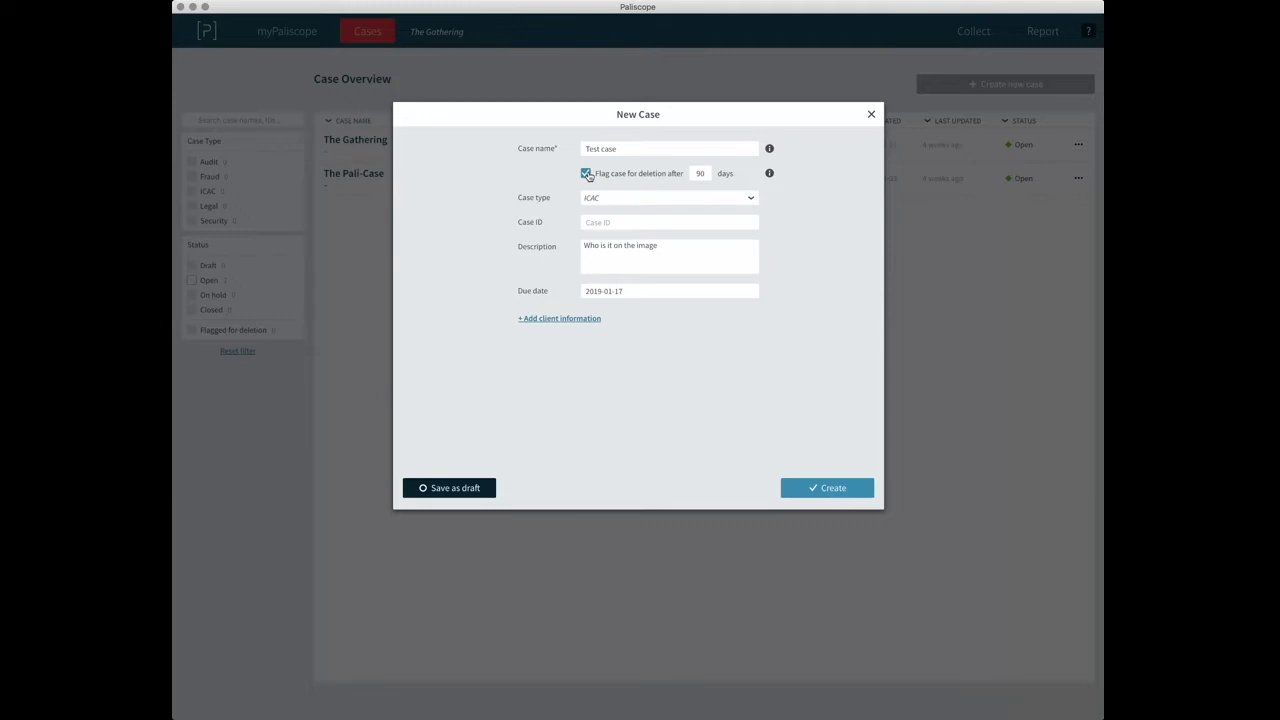
pyautogui.doubleClick(699, 173)
pyautogui.write('180')
pyautogui.click(552, 320)
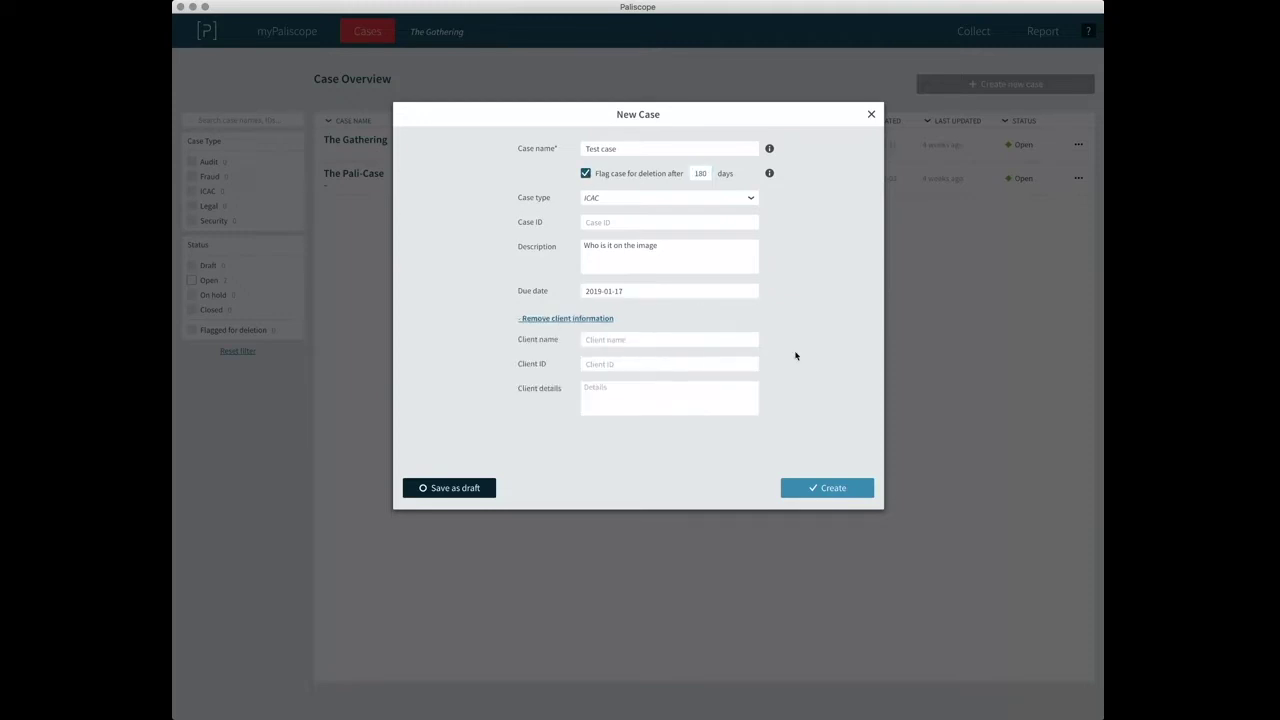
pyautogui.click(826, 487)
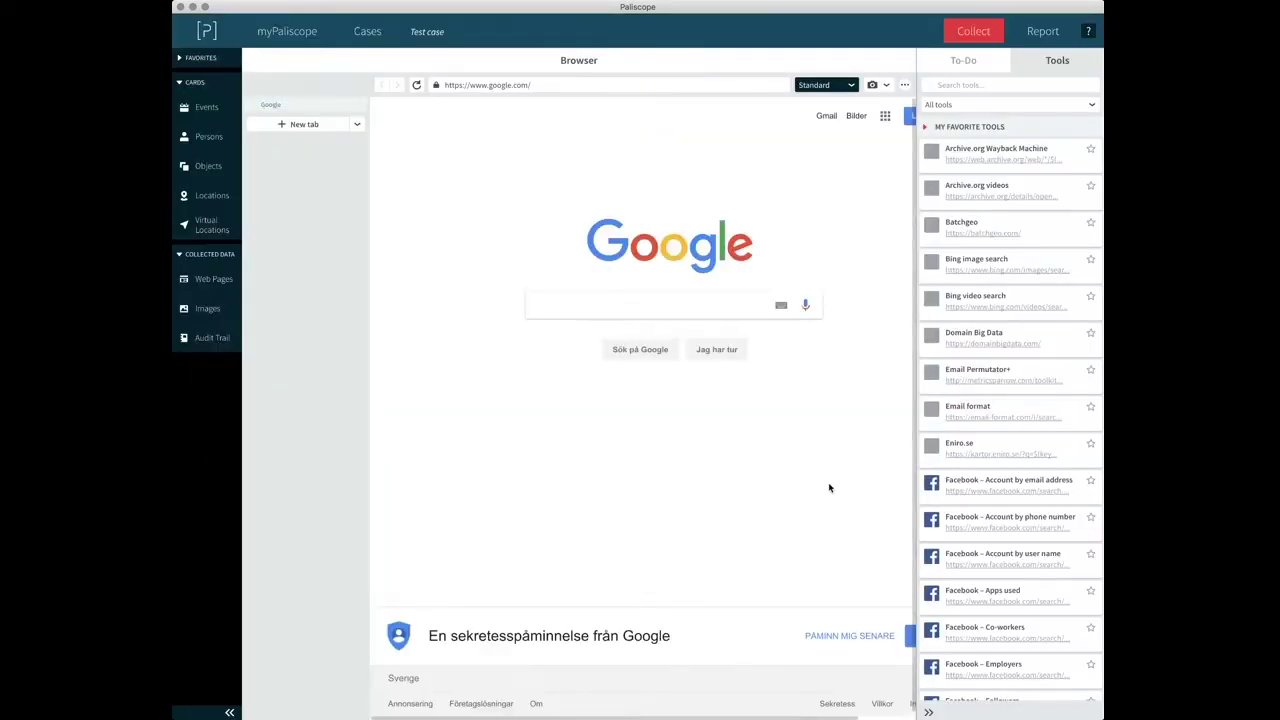
# Dismiss Google's privacy banner, open The Gathering from Cases, and collapse the Tools panel.
pyautogui.click(871, 638)
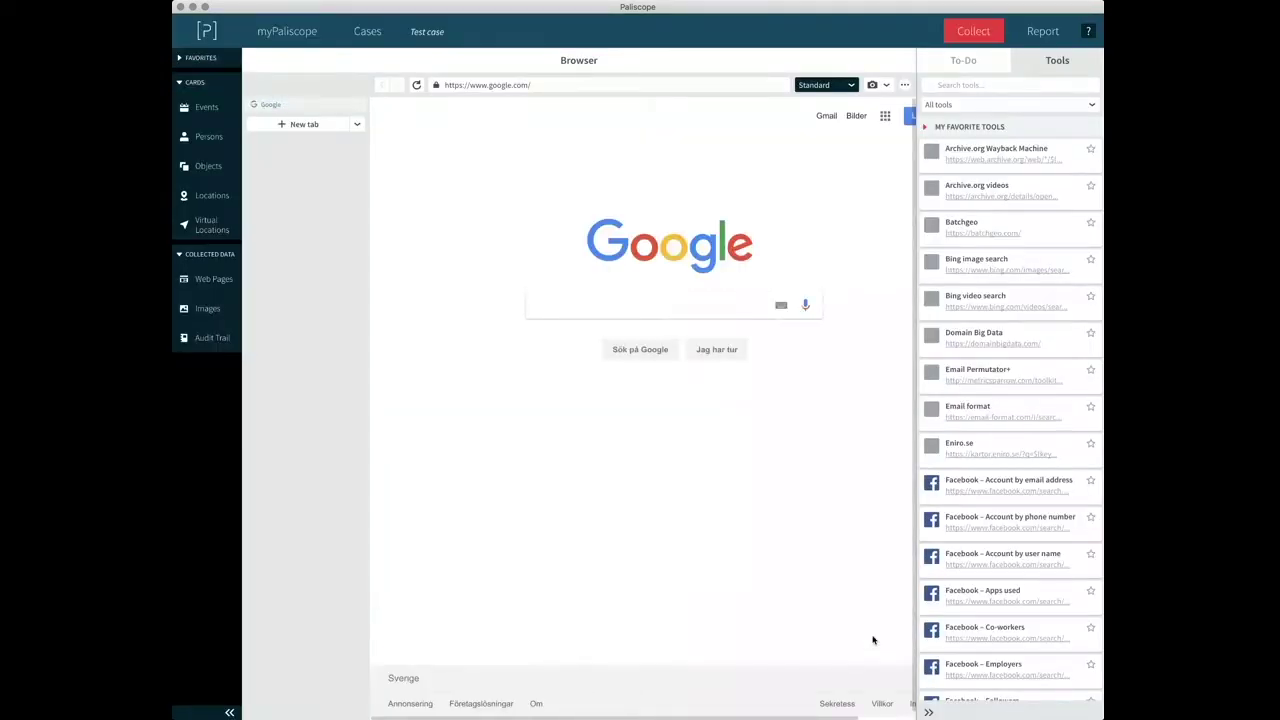
pyautogui.click(368, 32)
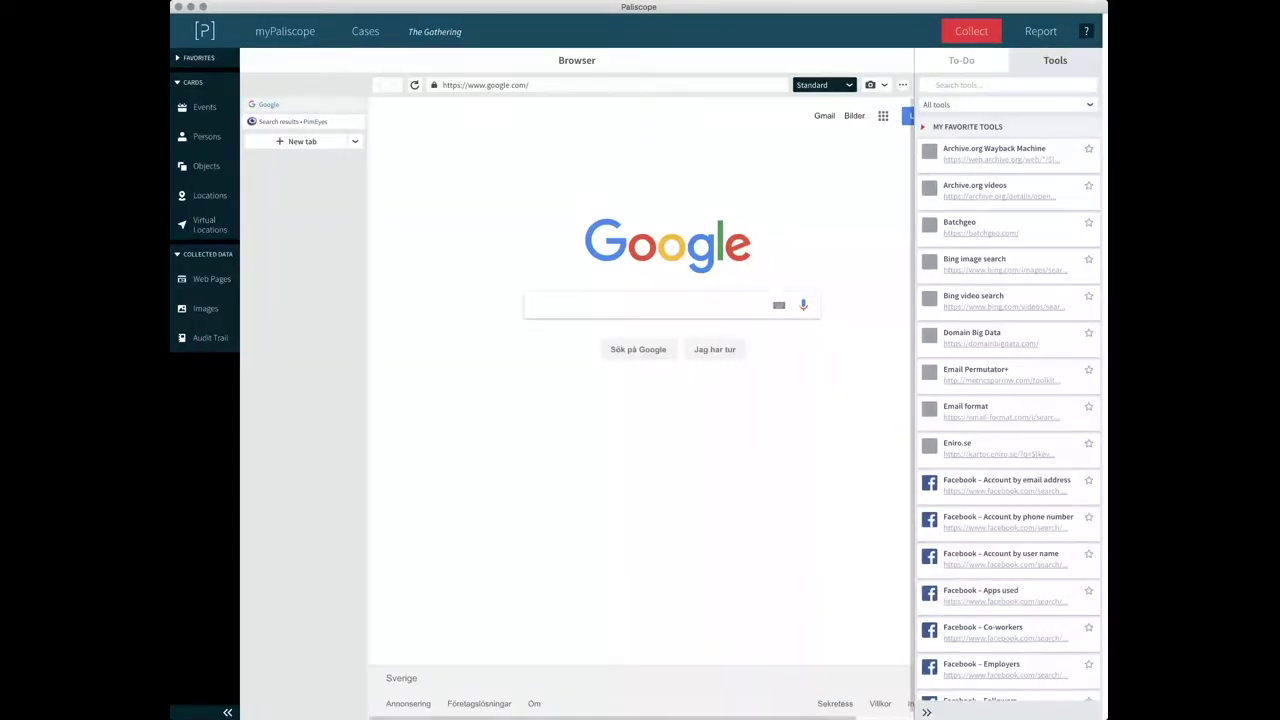
pyautogui.click(988, 711)
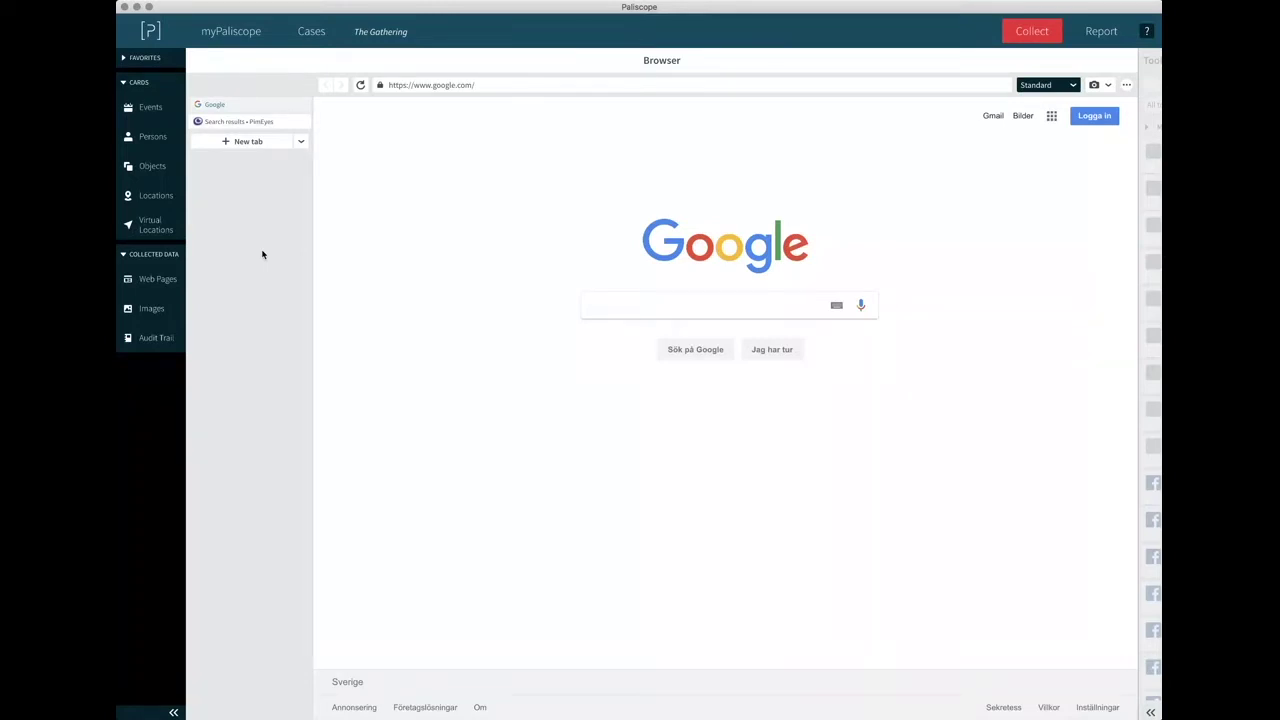
# Open the case's Images collection showing photo 2015-10-11_12-10-30.jpg.
pyautogui.click(142, 311)
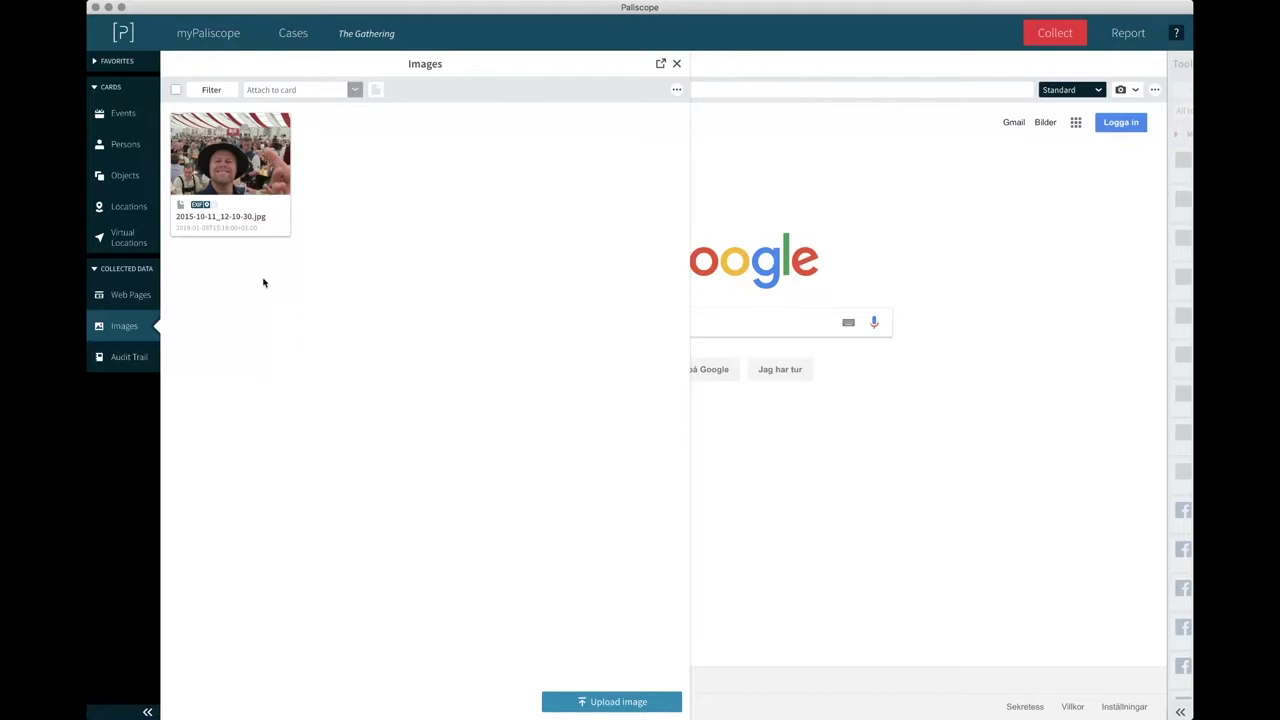
# Review photo 2015-10-11_12-10-30.jpg's EXIF data, including DateTimeOriginal, and its location map.
pyautogui.click(226, 162)
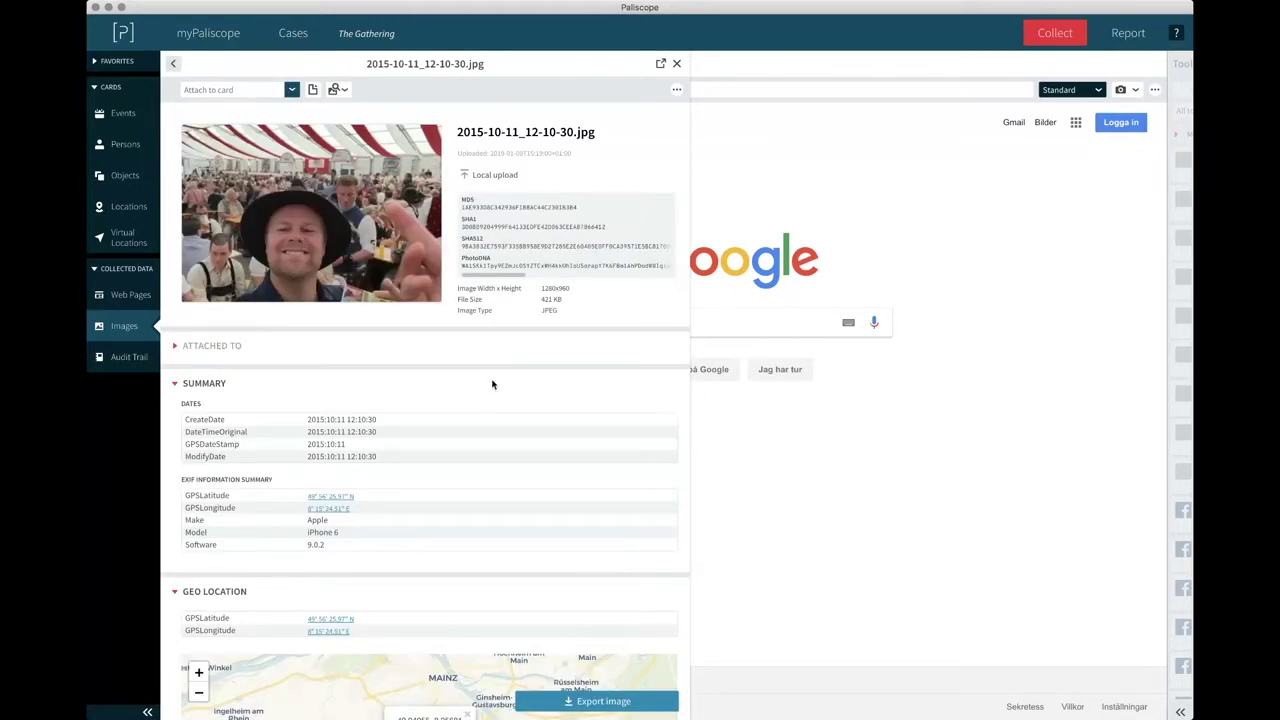
pyautogui.scroll(-5, 492, 384)
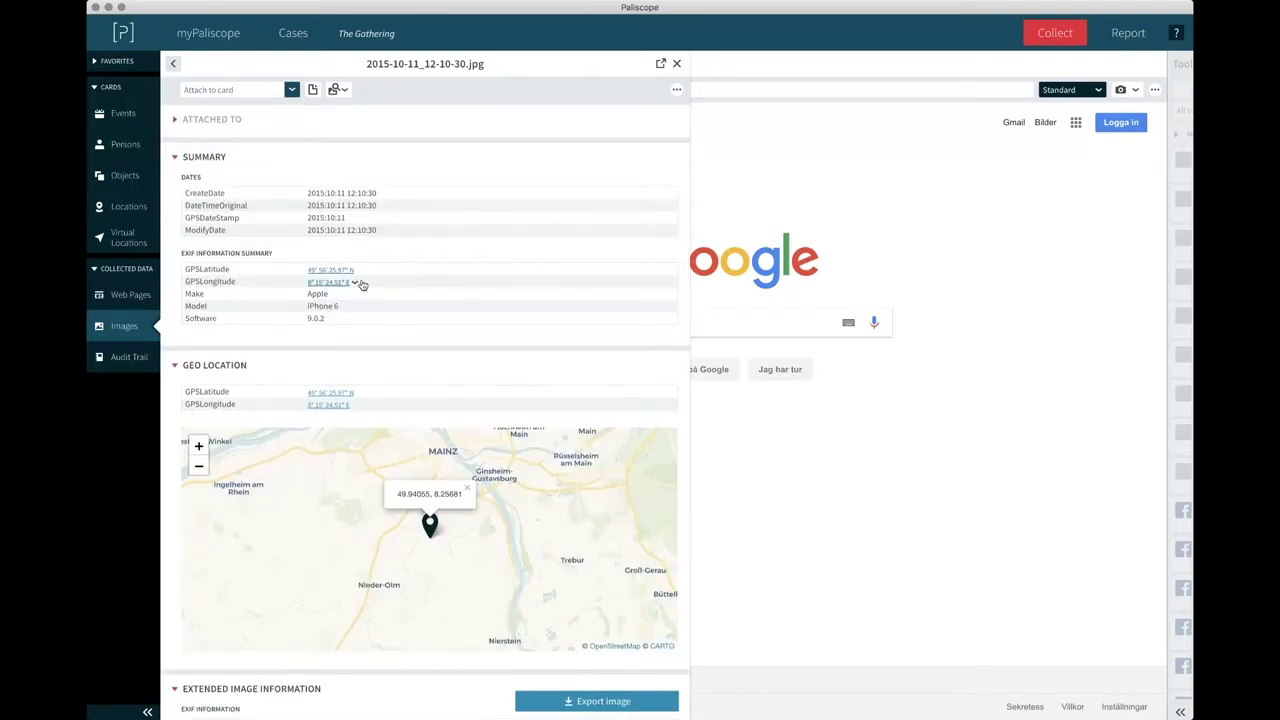
pyautogui.scroll(-3, 429, 298)
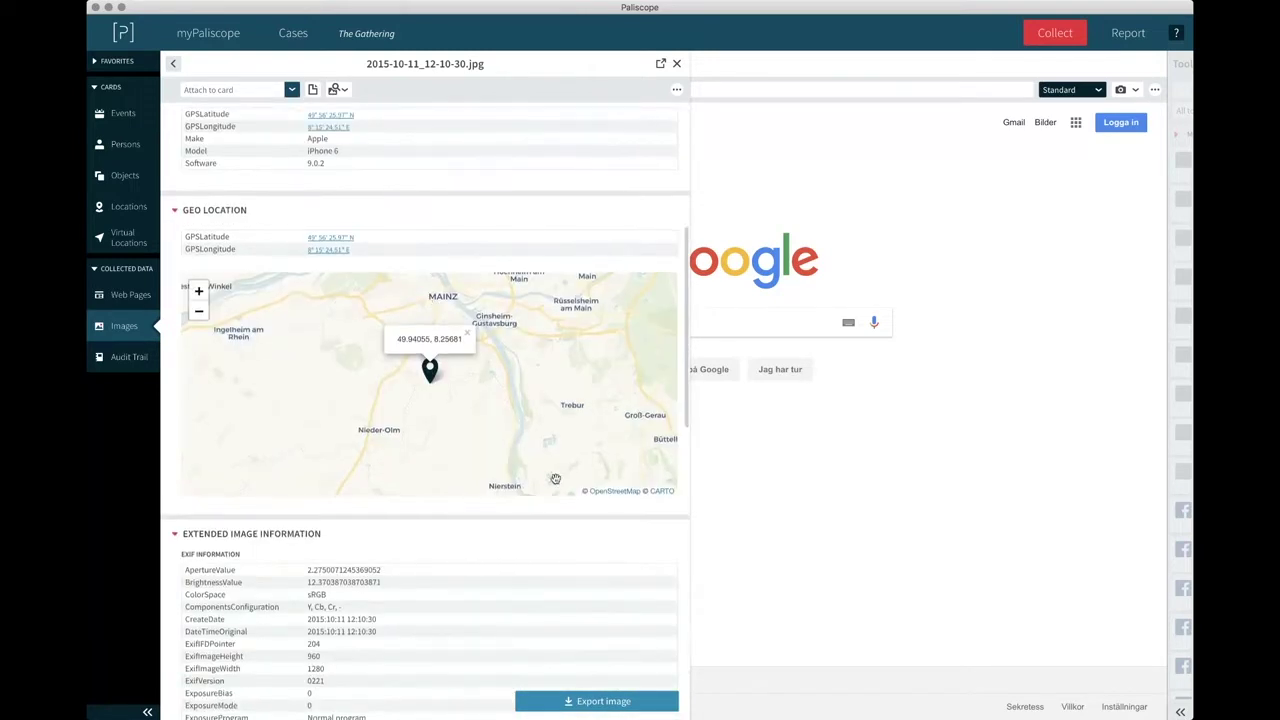
pyautogui.scroll(-12, 505, 618)
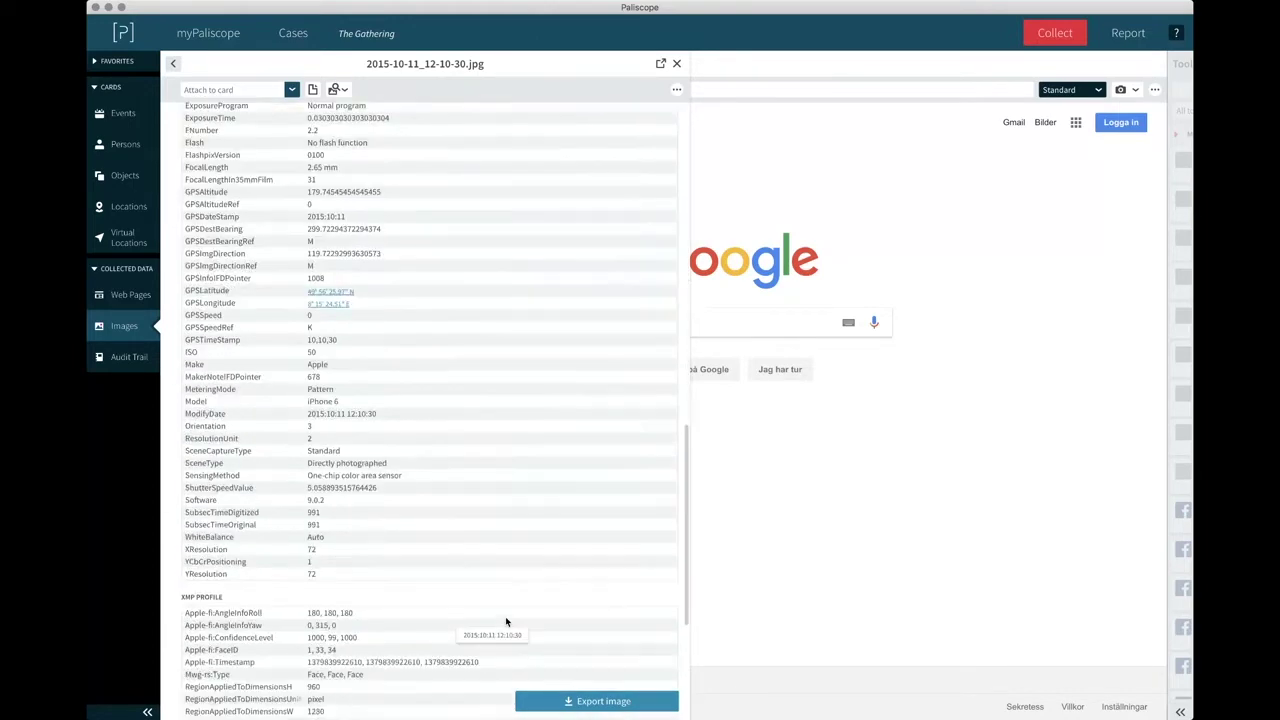
pyautogui.scroll(-6, 506, 621)
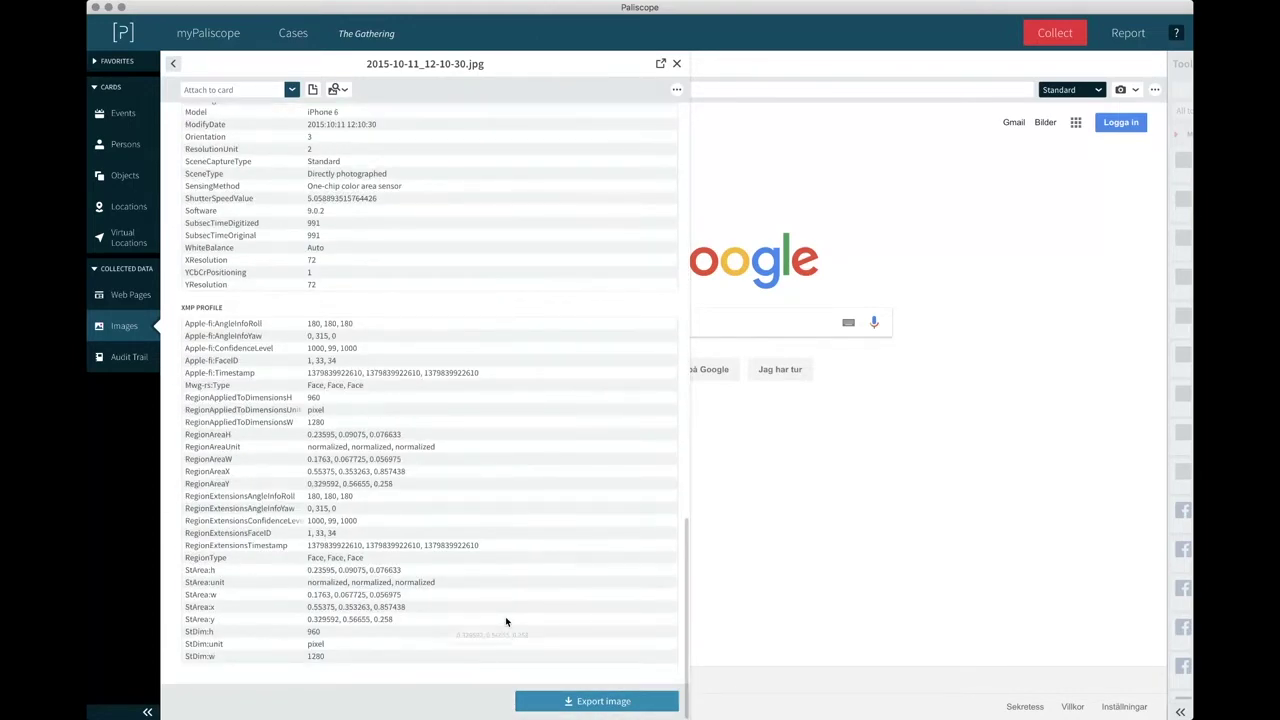
pyautogui.scroll(7, 506, 621)
pyautogui.scroll(6, 506, 621)
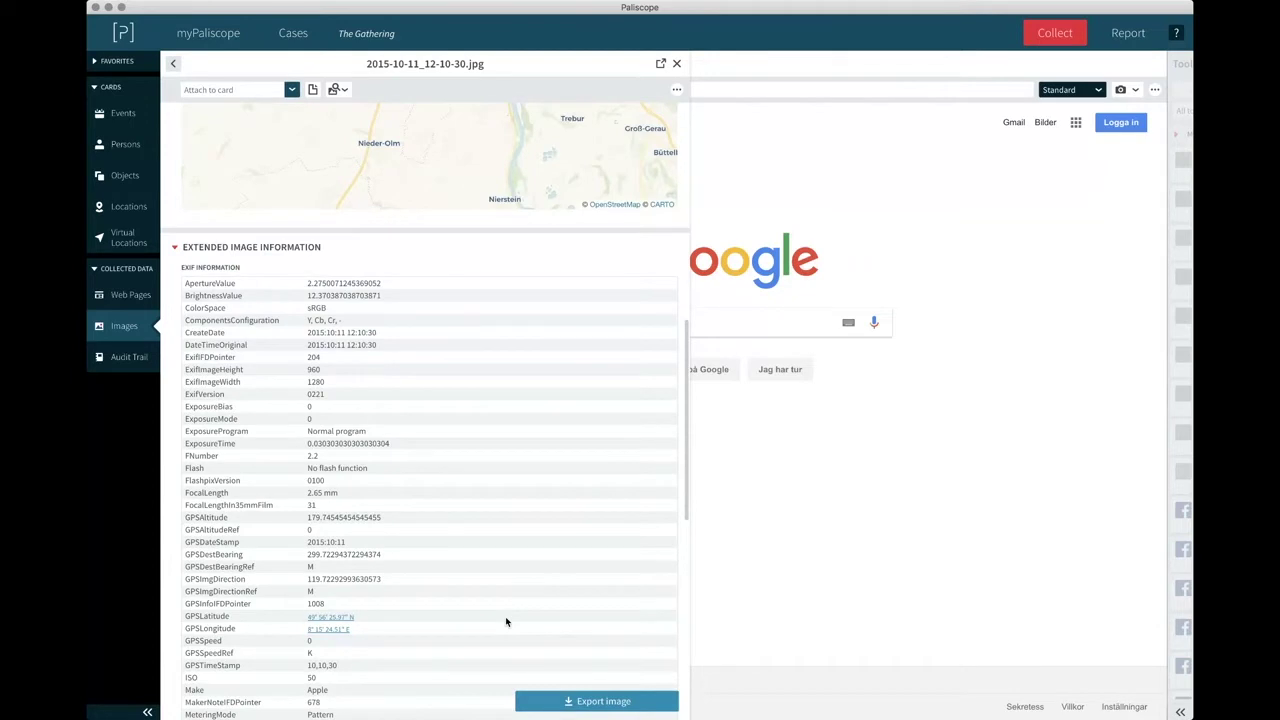
pyautogui.scroll(6, 505, 618)
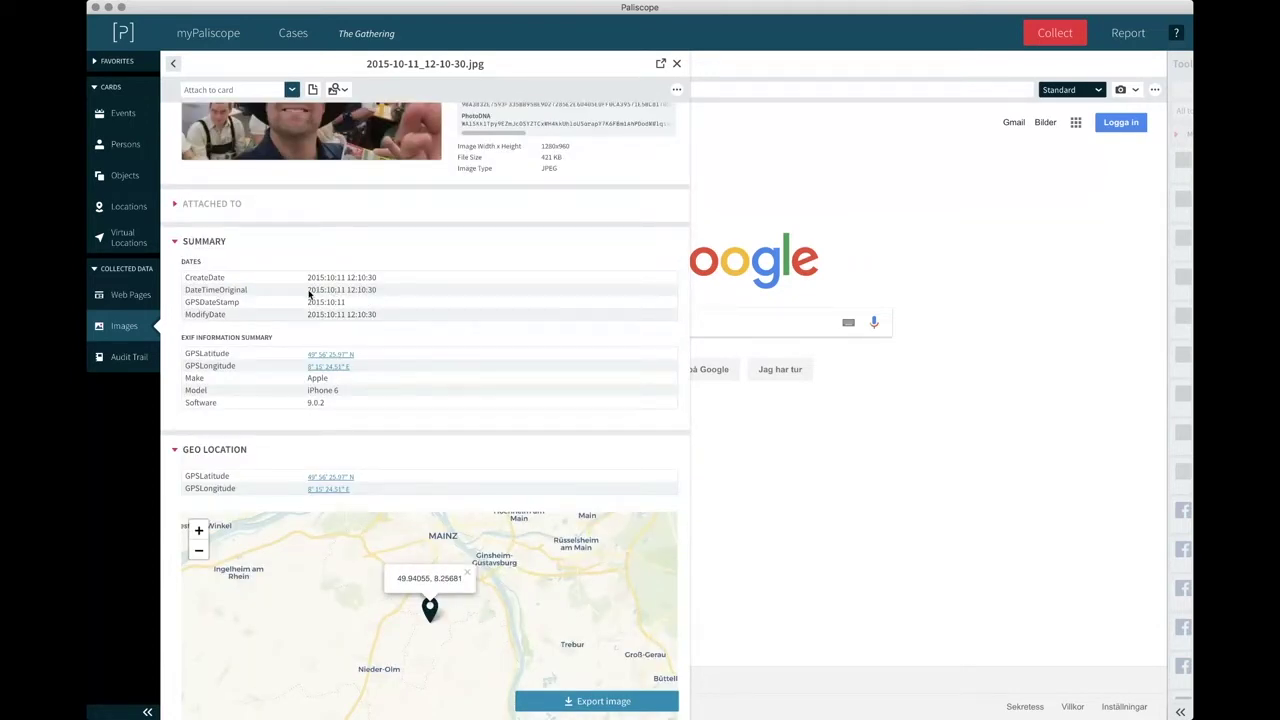
pyautogui.moveTo(309, 290); pyautogui.dragTo(346, 290)
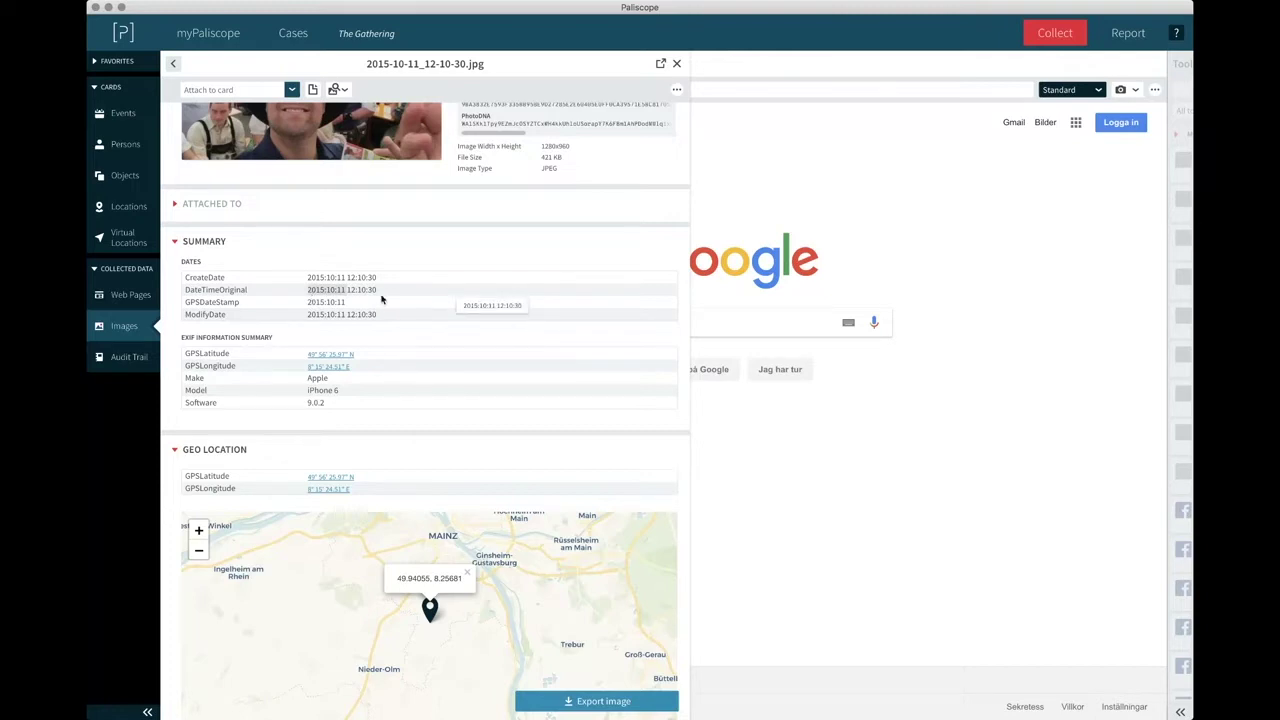
pyautogui.scroll(-3, 400, 386)
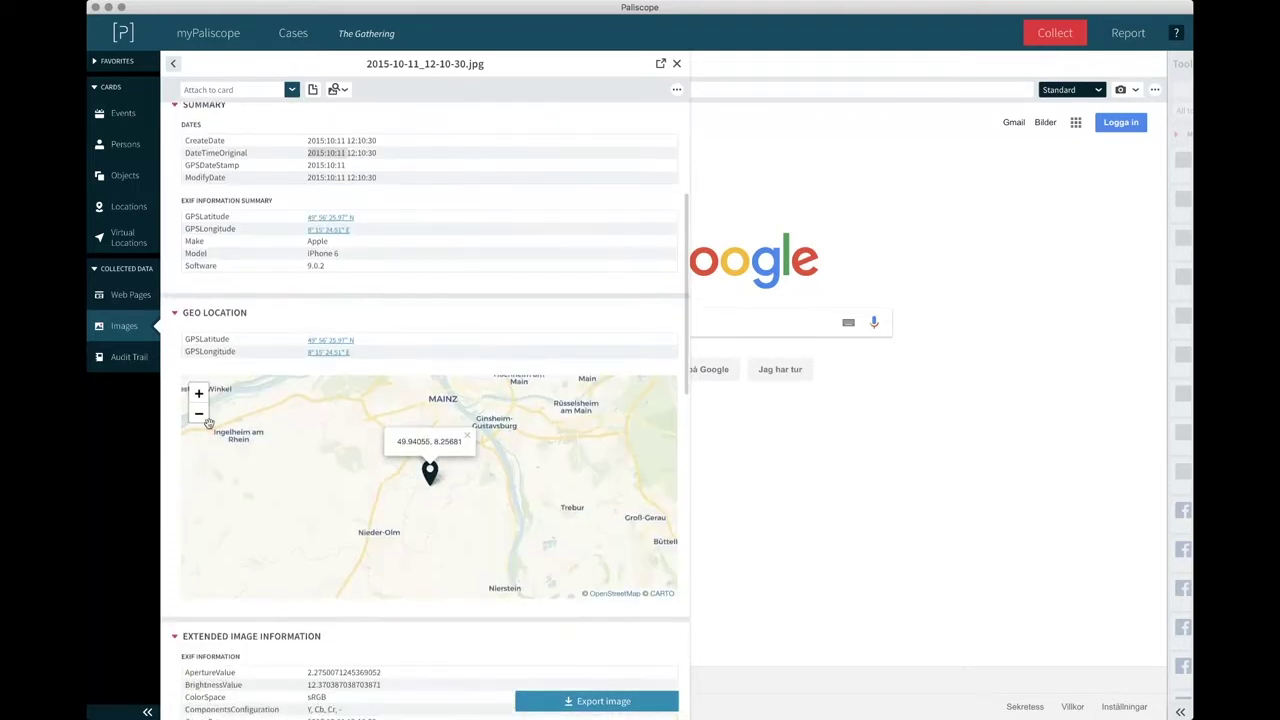
pyautogui.click(199, 414)
pyautogui.click(199, 394)
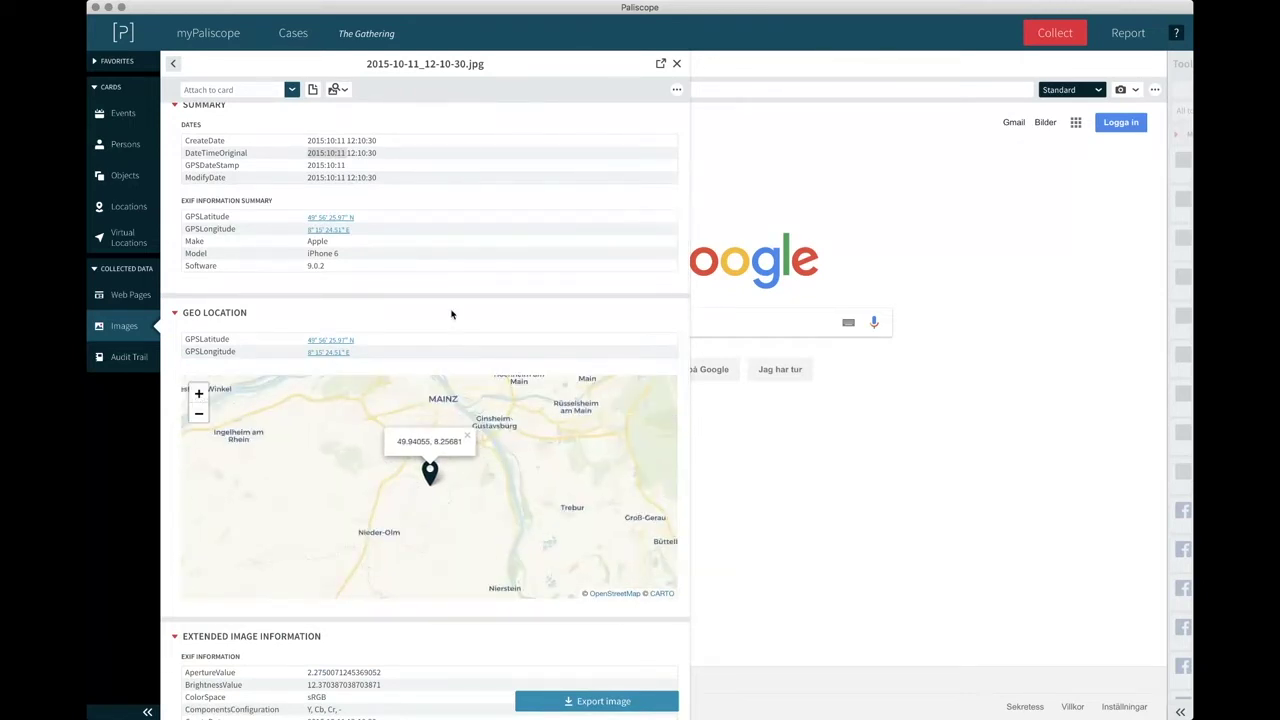
pyautogui.scroll(5, 438, 229)
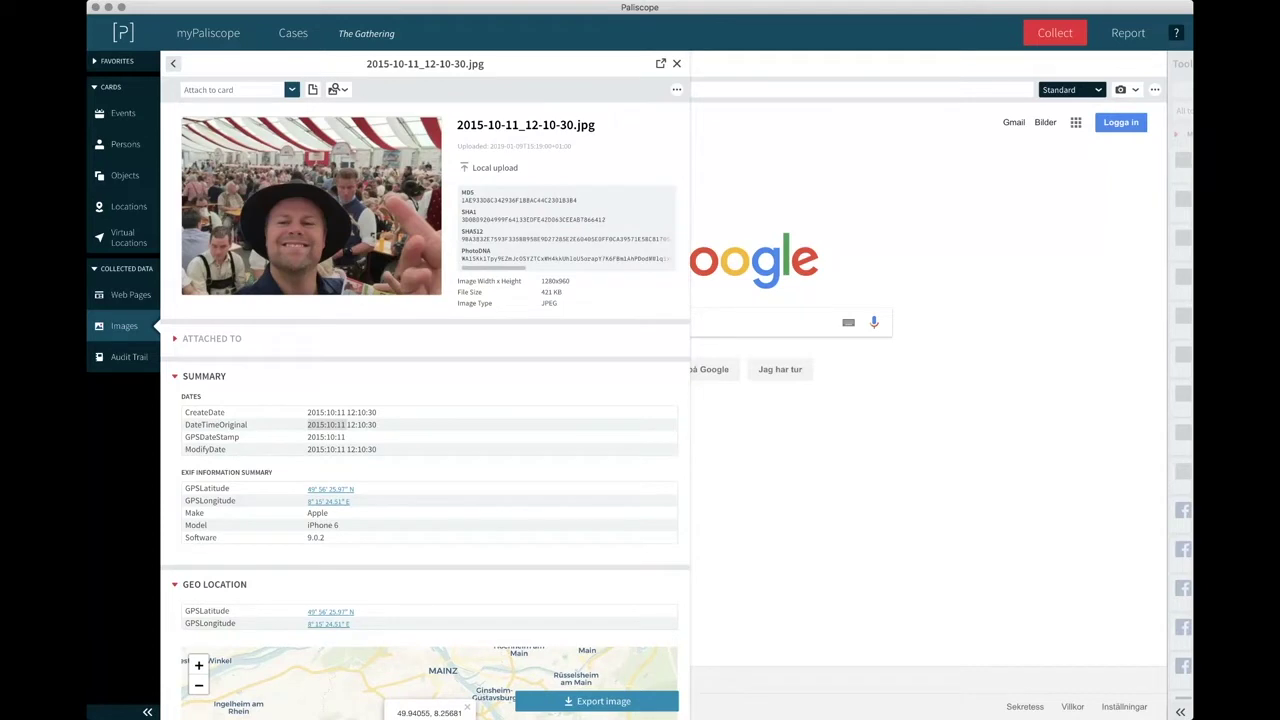
# Recheck the photo details, then close the Images collection to return to the browser.
pyautogui.click(172, 66)
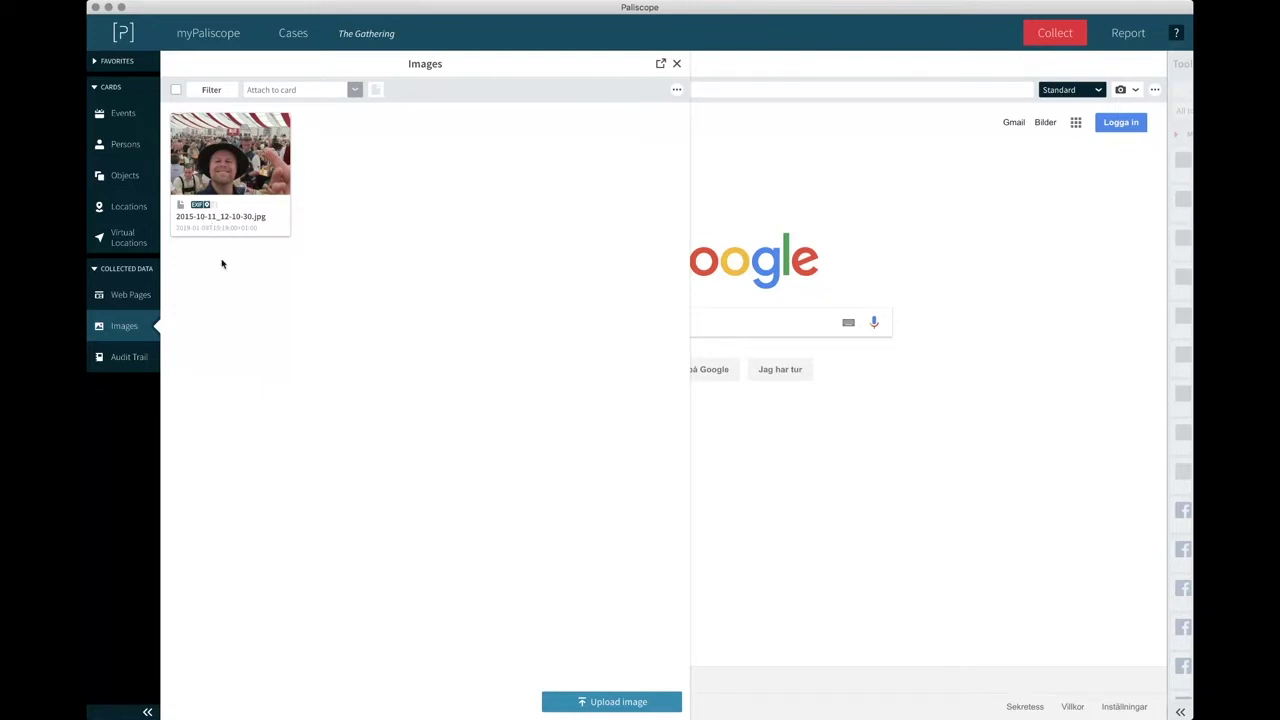
pyautogui.click(229, 157)
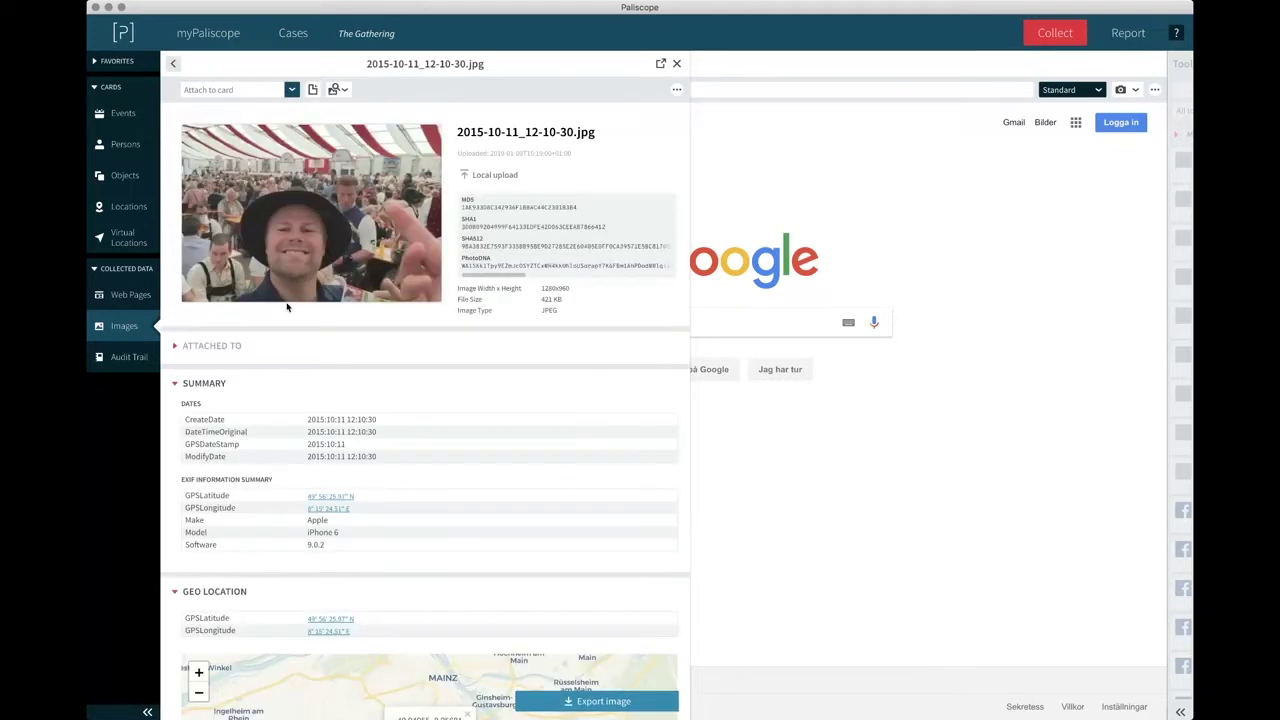
pyautogui.scroll(-5, 294, 333)
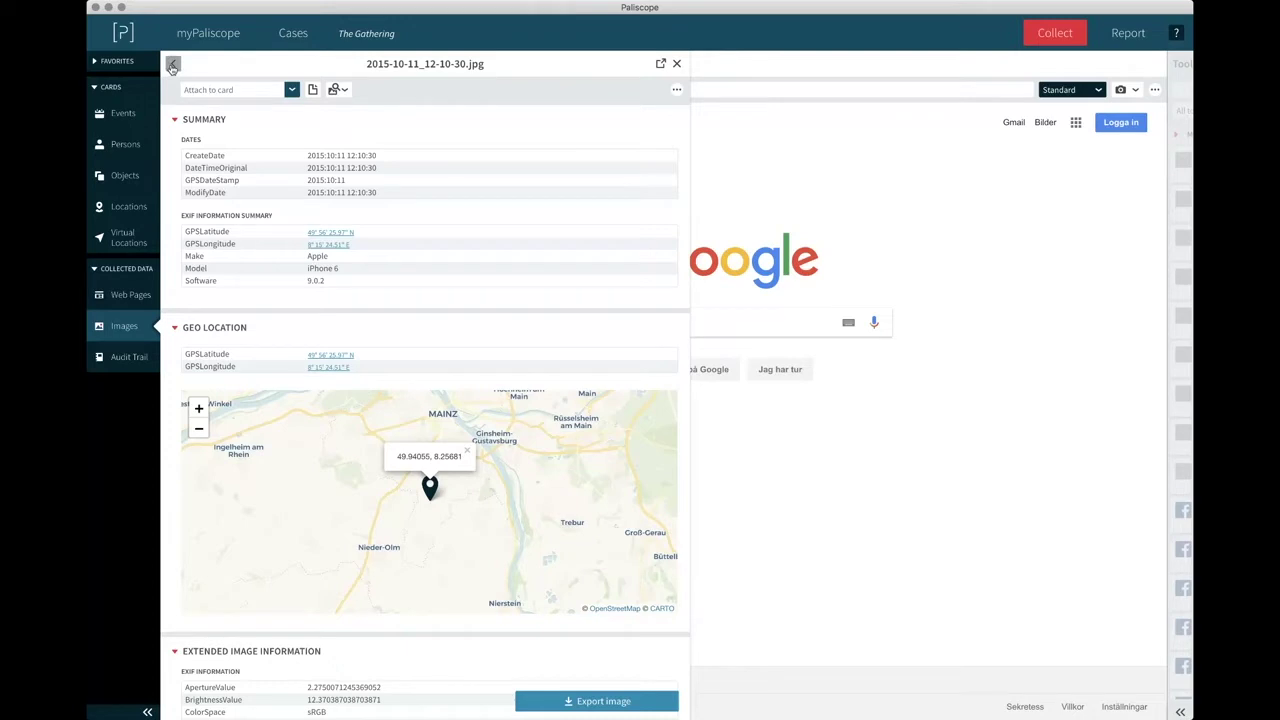
pyautogui.click(172, 67)
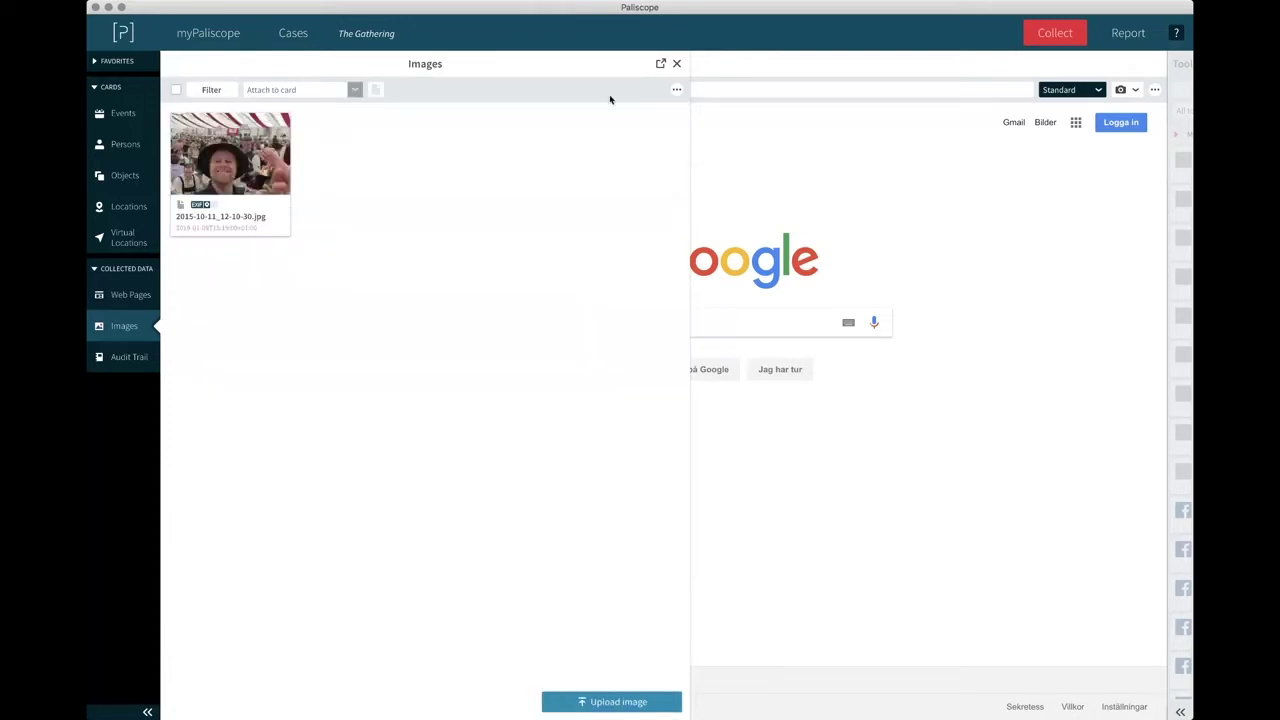
pyautogui.click(676, 63)
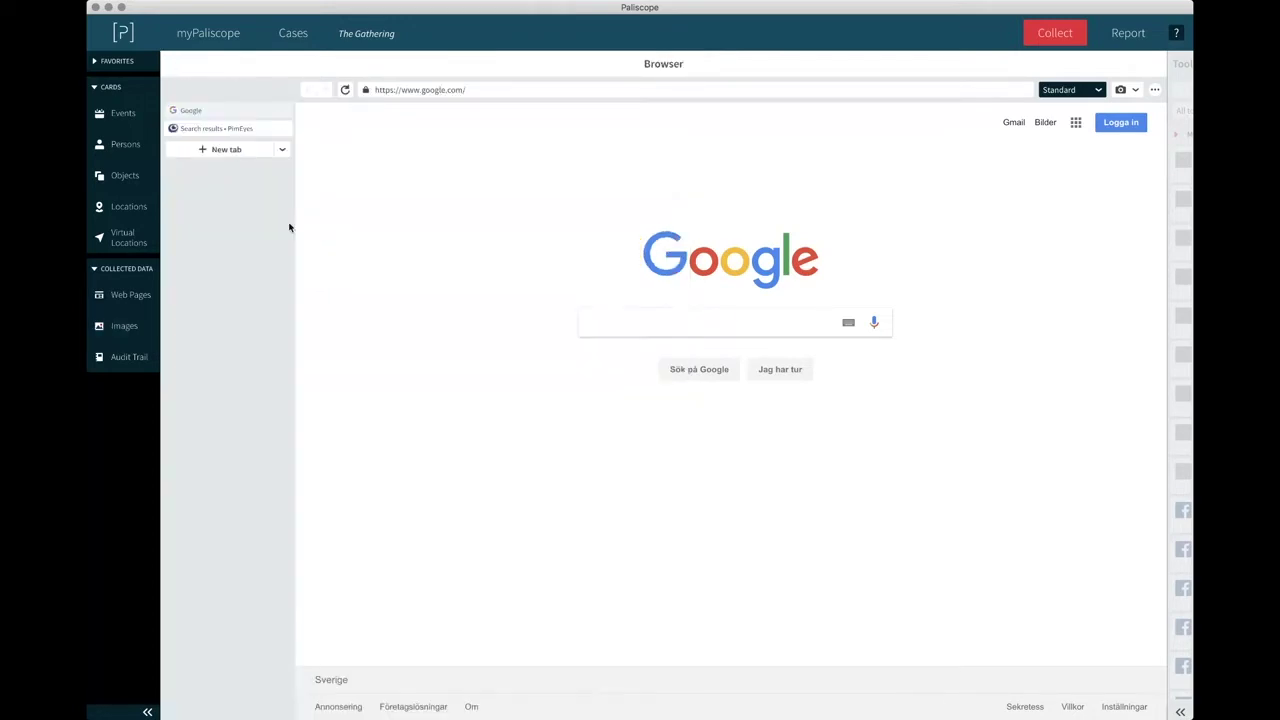
# Create a new person card named 'Unknown Name'.
pyautogui.click(129, 147)
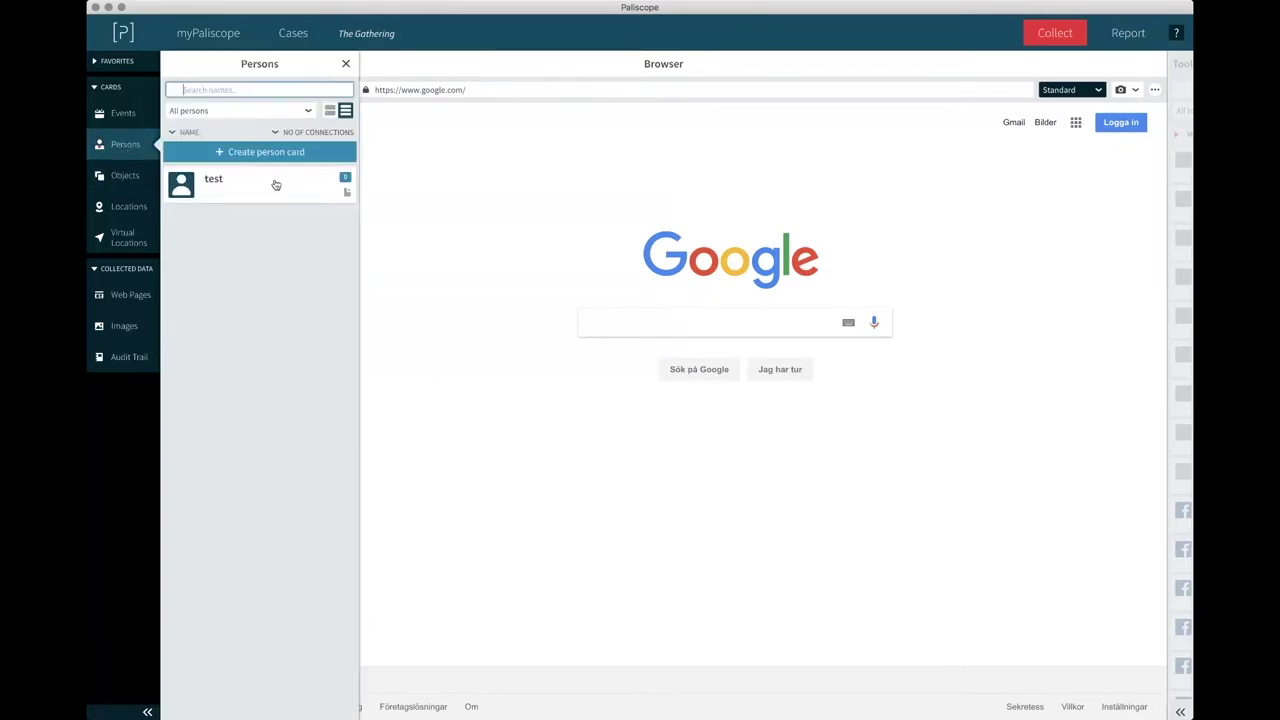
pyautogui.click(254, 153)
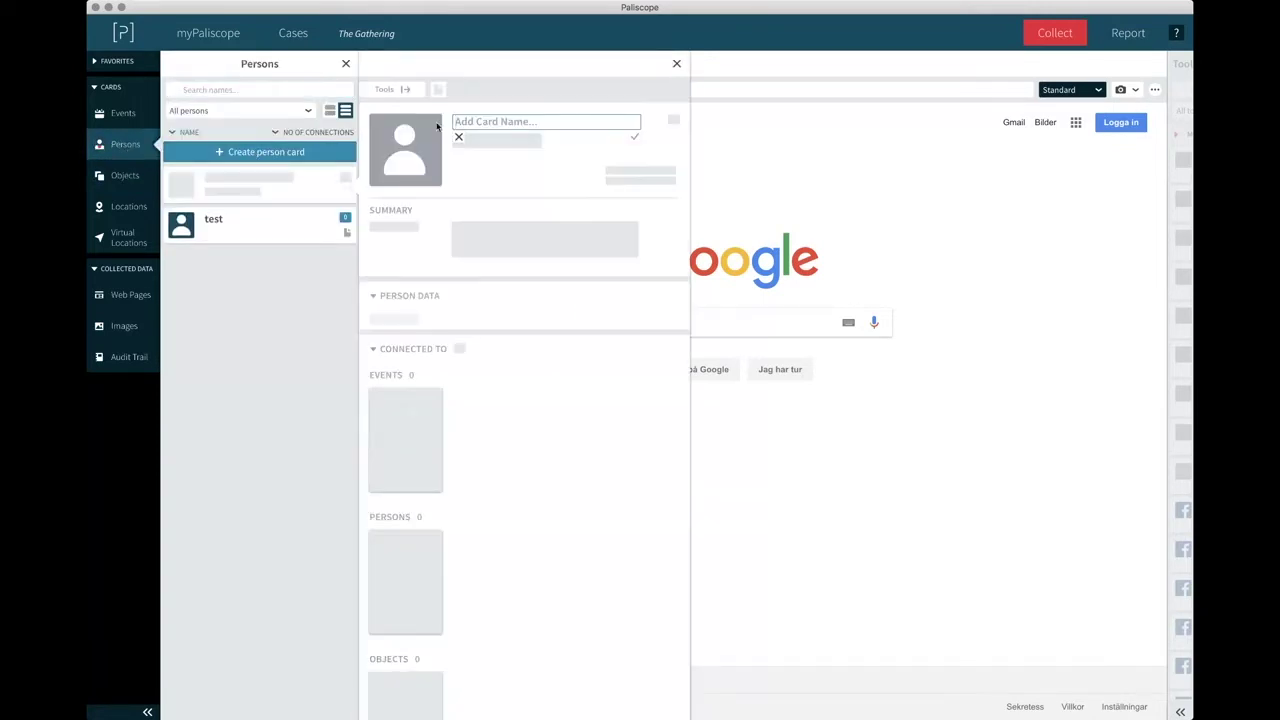
pyautogui.write('Unknow')
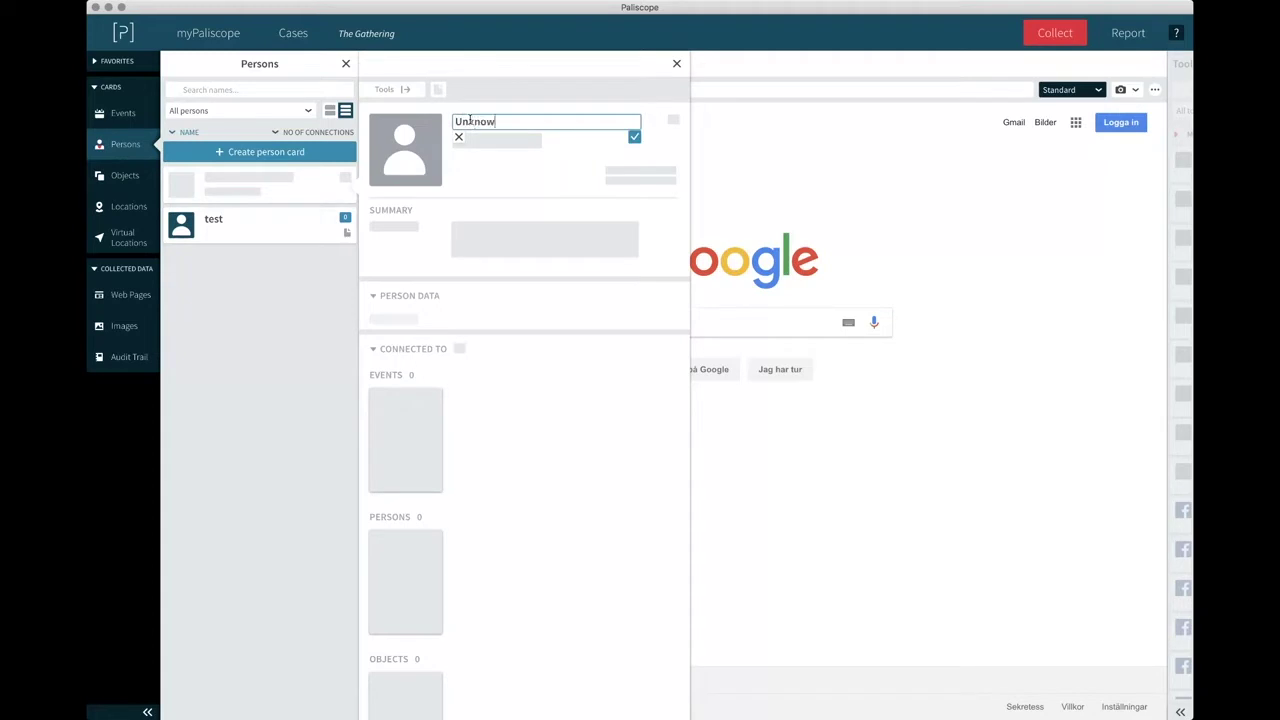
pyautogui.write('n Name')
pyautogui.press('Return')
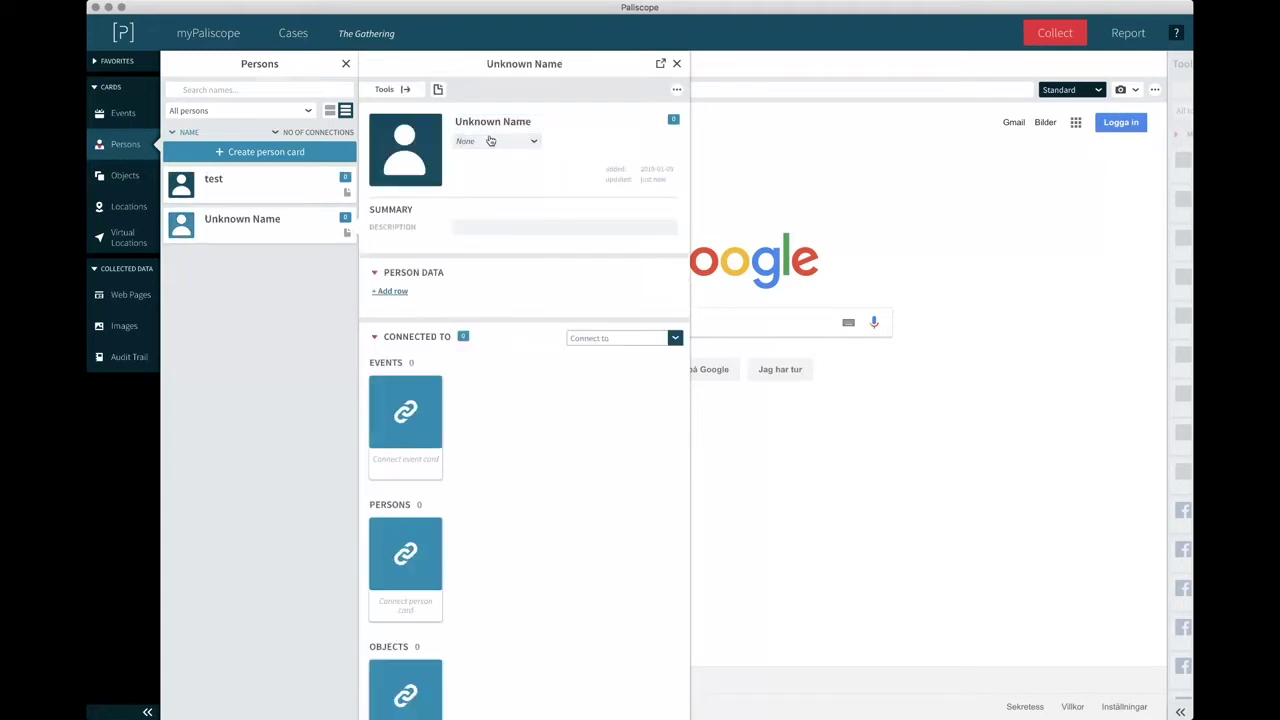
# Set the collected photo from Collected Images as the card's display image.
pyautogui.click(423, 159)
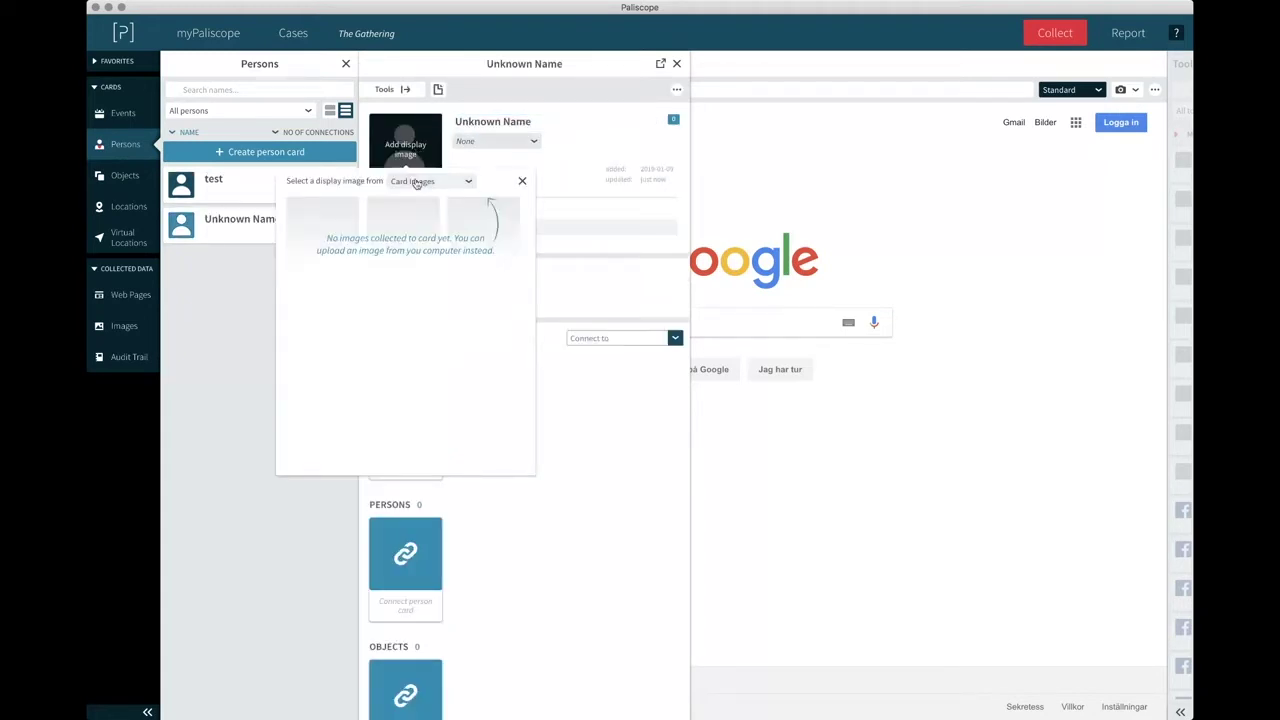
pyautogui.click(416, 183)
pyautogui.click(408, 212)
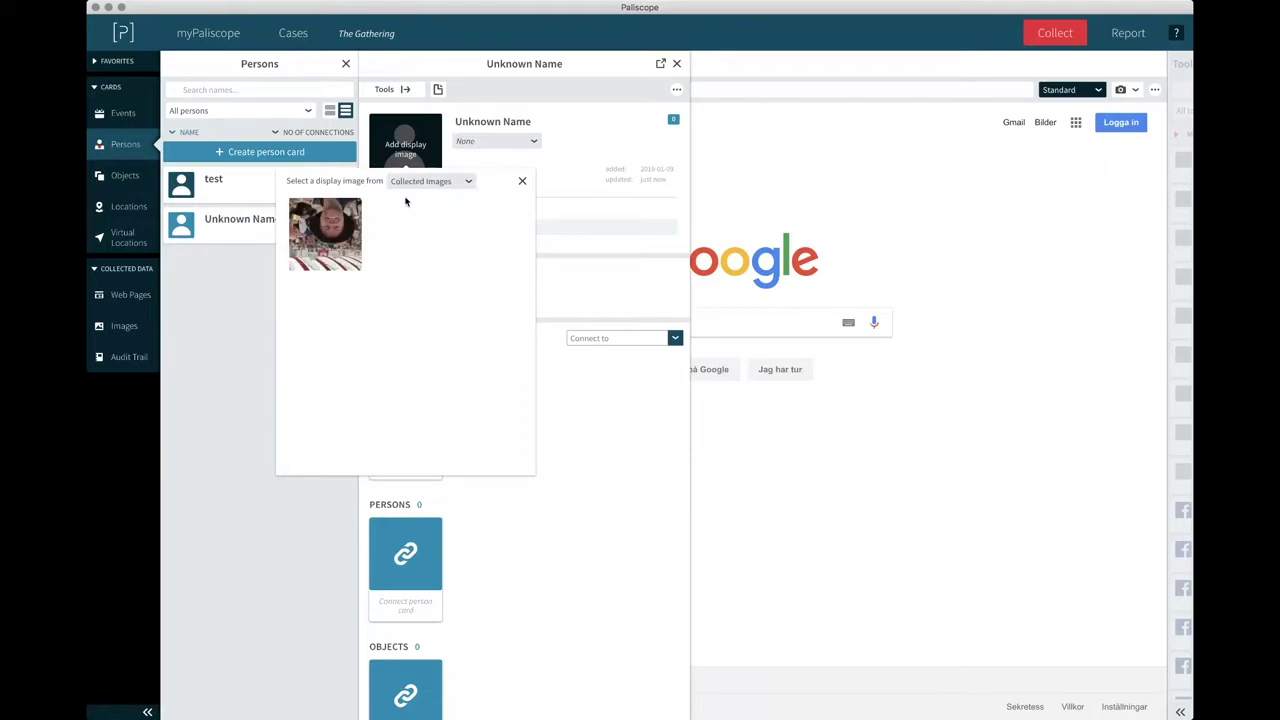
pyautogui.click(325, 234)
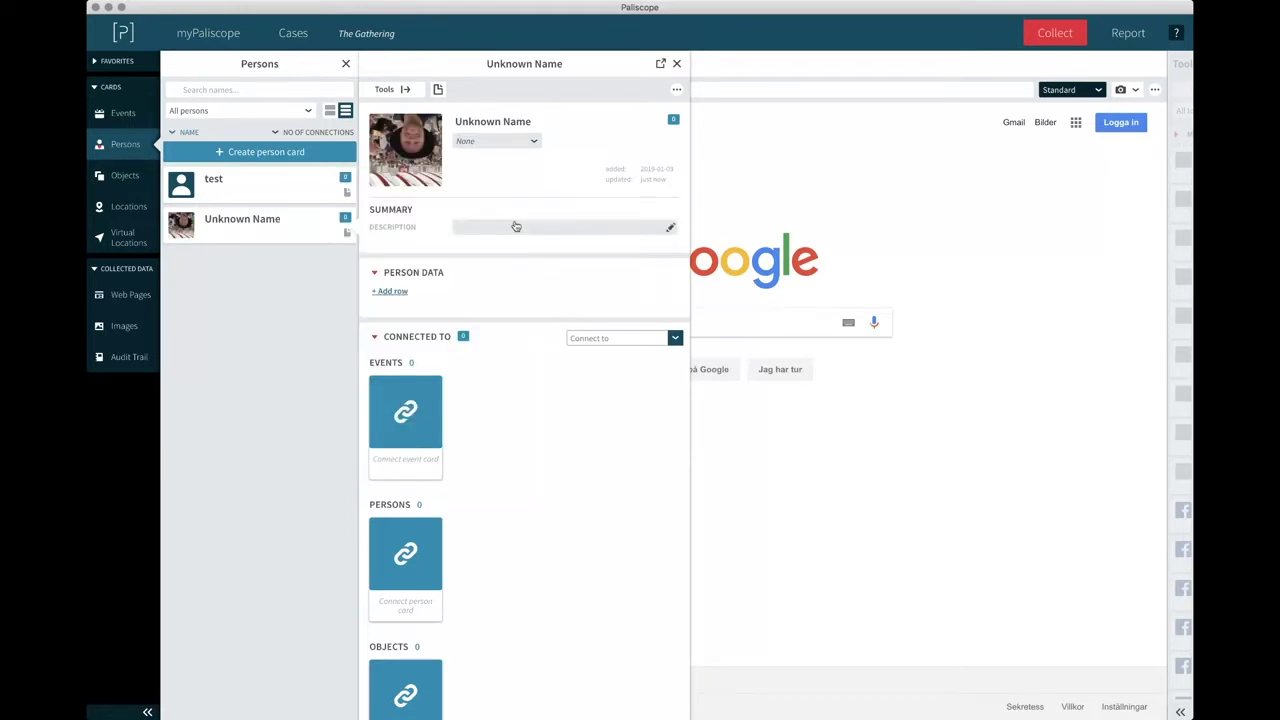
pyautogui.scroll(-1, 516, 227)
pyautogui.scroll(1, 514, 223)
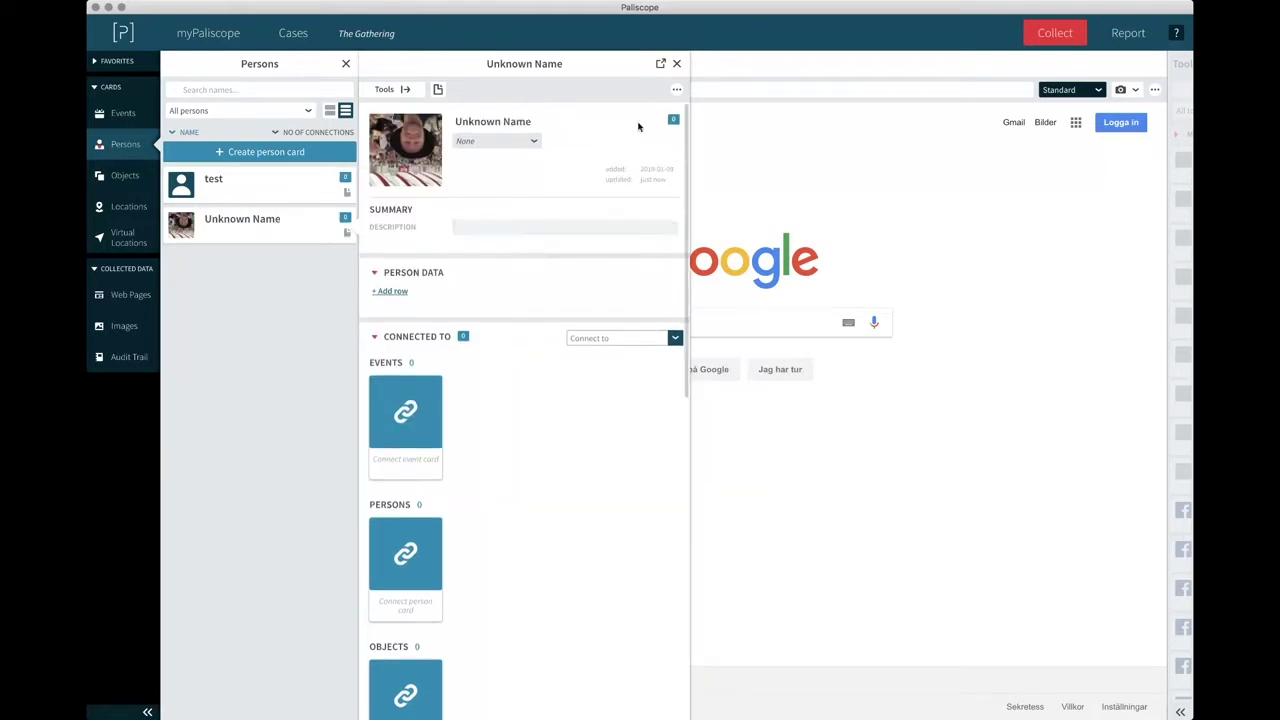
pyautogui.click(677, 65)
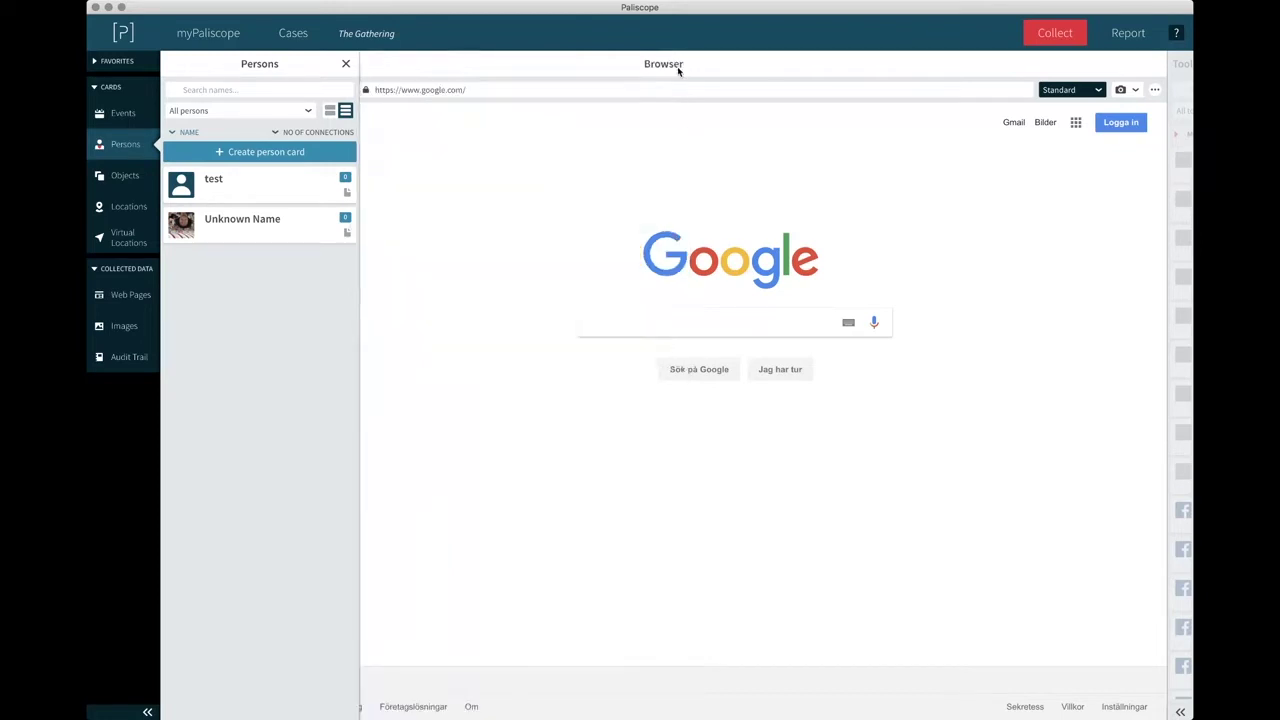
# Load pimeyes.com in the browser and upload a photo file for face search.
pyautogui.click(347, 65)
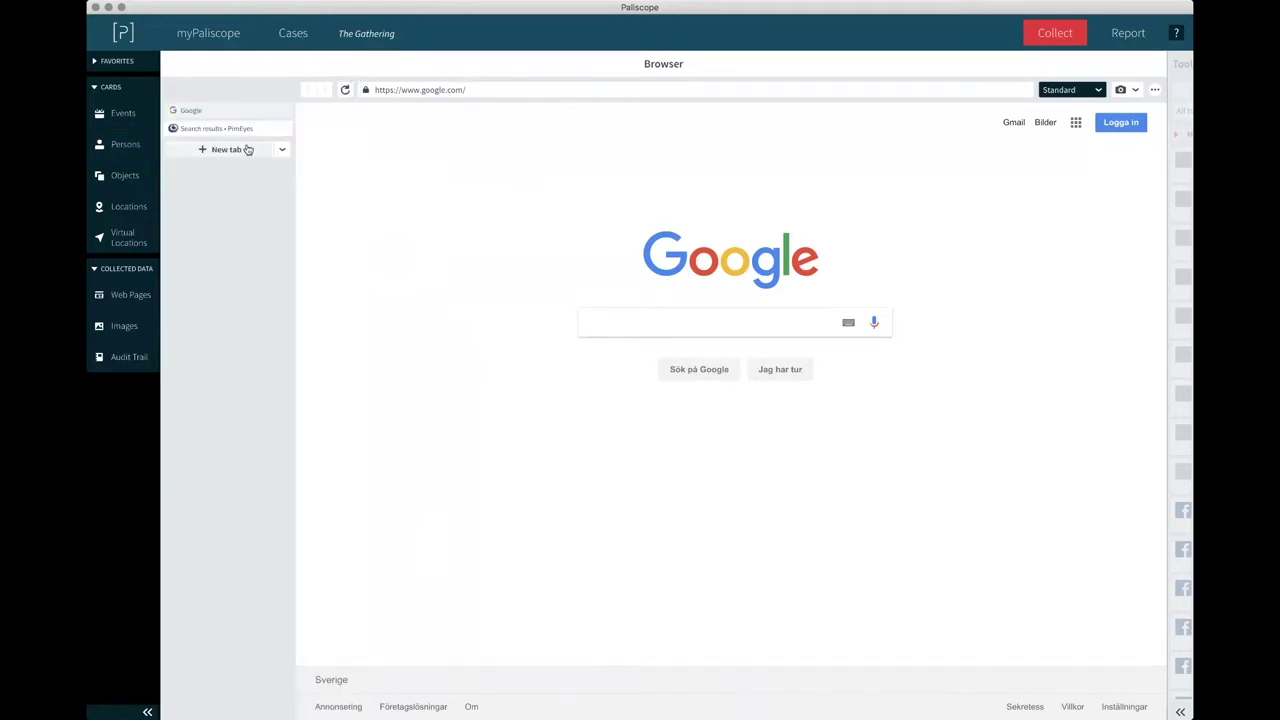
pyautogui.click(405, 91)
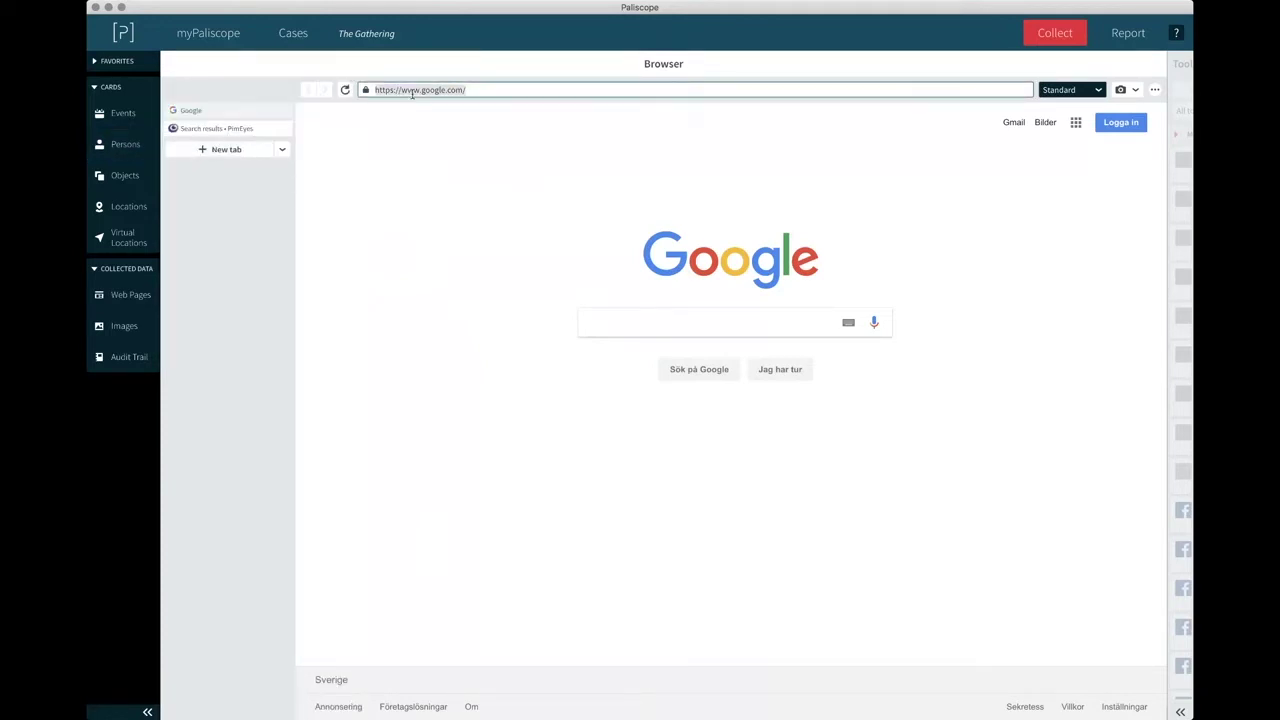
pyautogui.write('pimeyes.com')
pyautogui.press('Return')
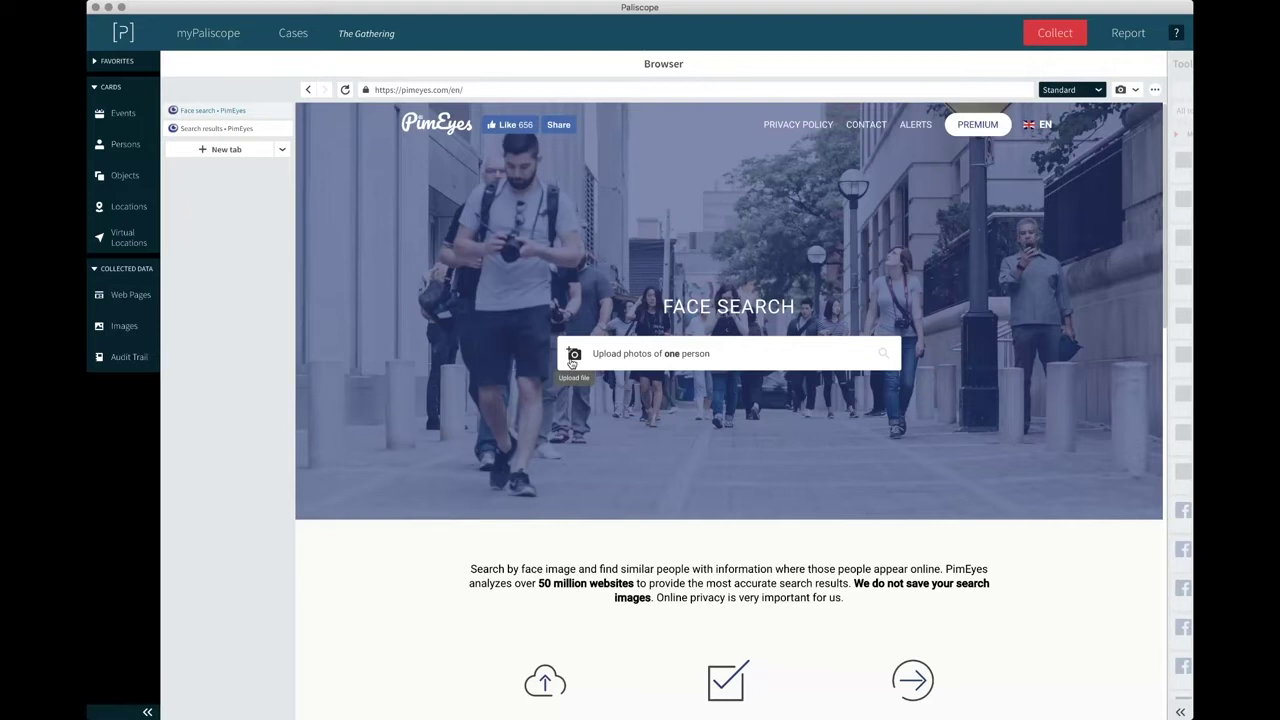
pyautogui.click(573, 356)
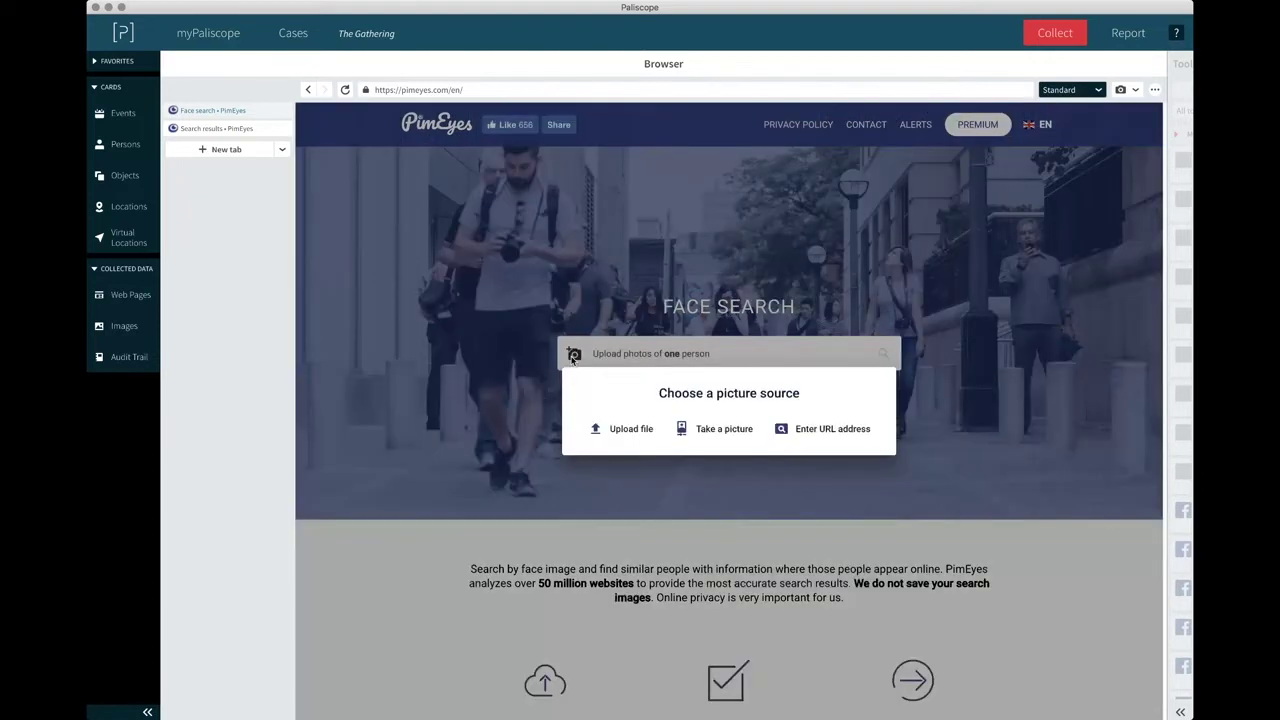
pyautogui.click(618, 436)
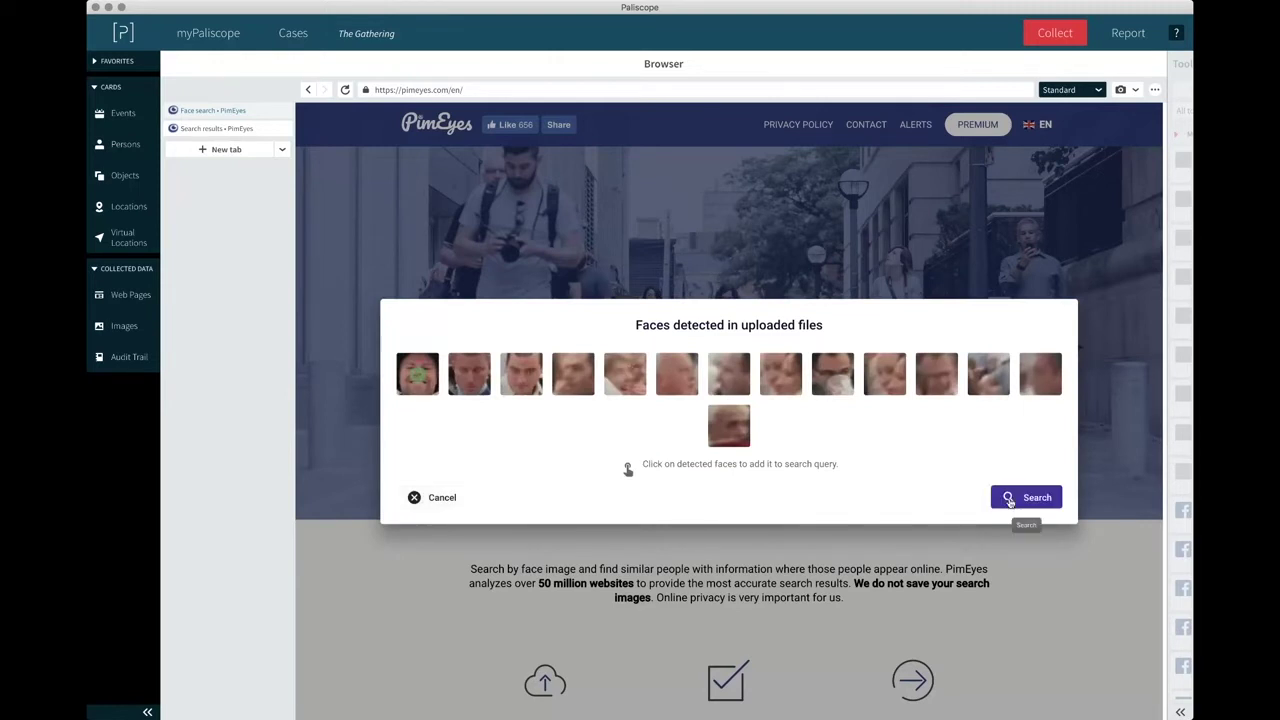
# Search the detected face and browse results, topped by a 90.80% similarity match.
pyautogui.click(1025, 497)
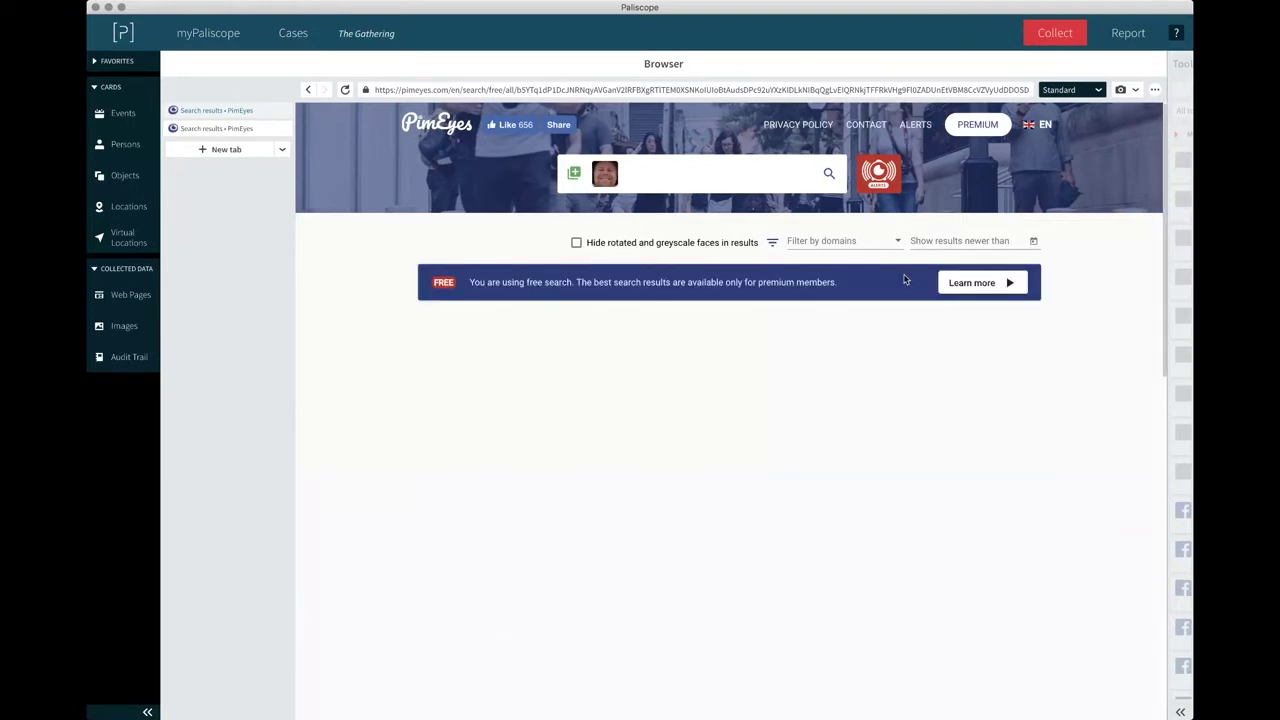
pyautogui.scroll(-1, 1005, 343)
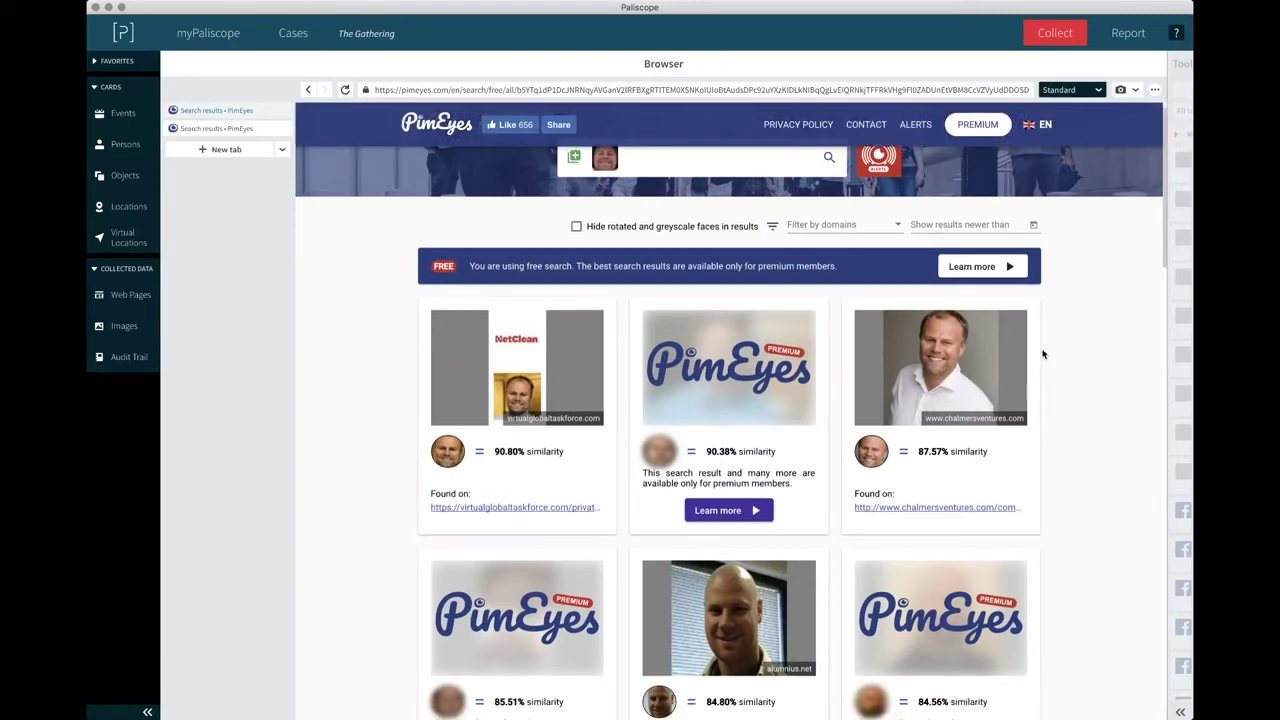
pyautogui.scroll(-2, 1082, 436)
pyautogui.scroll(-2, 1082, 436)
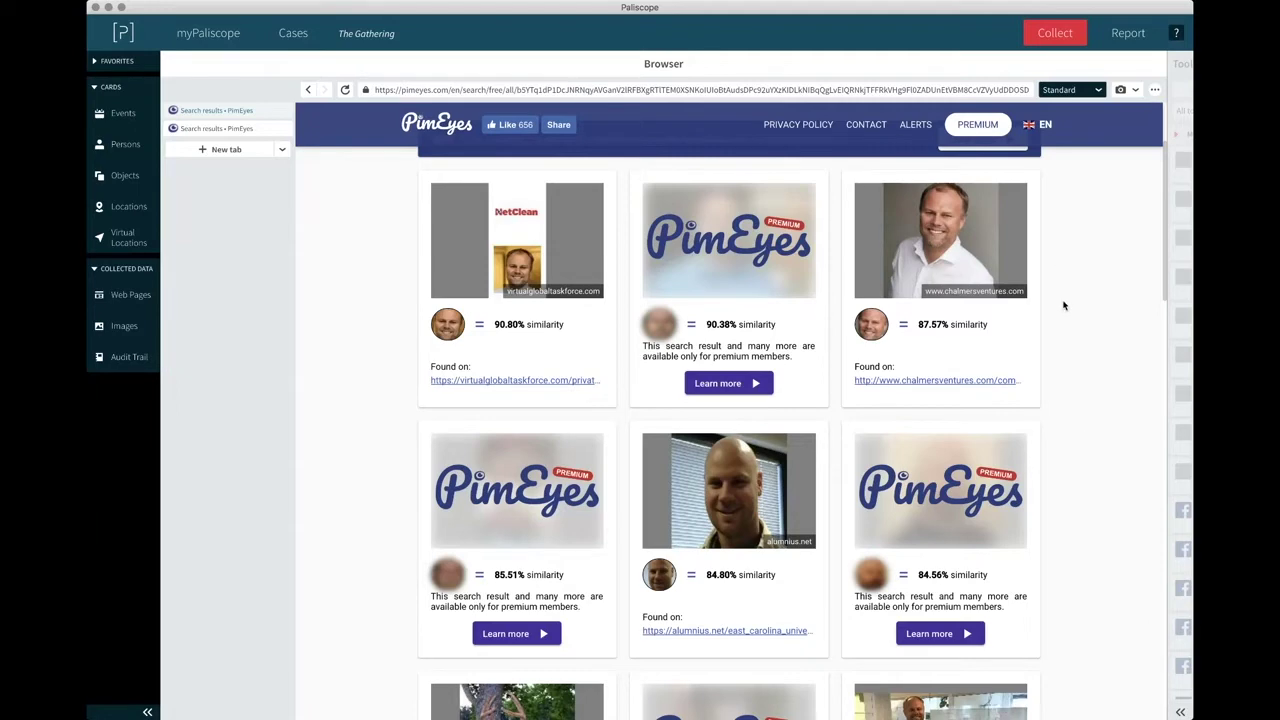
# Open the top match's virtualglobaltaskforce.com page and collect the NetClean portrait into Images.
pyautogui.click(479, 382)
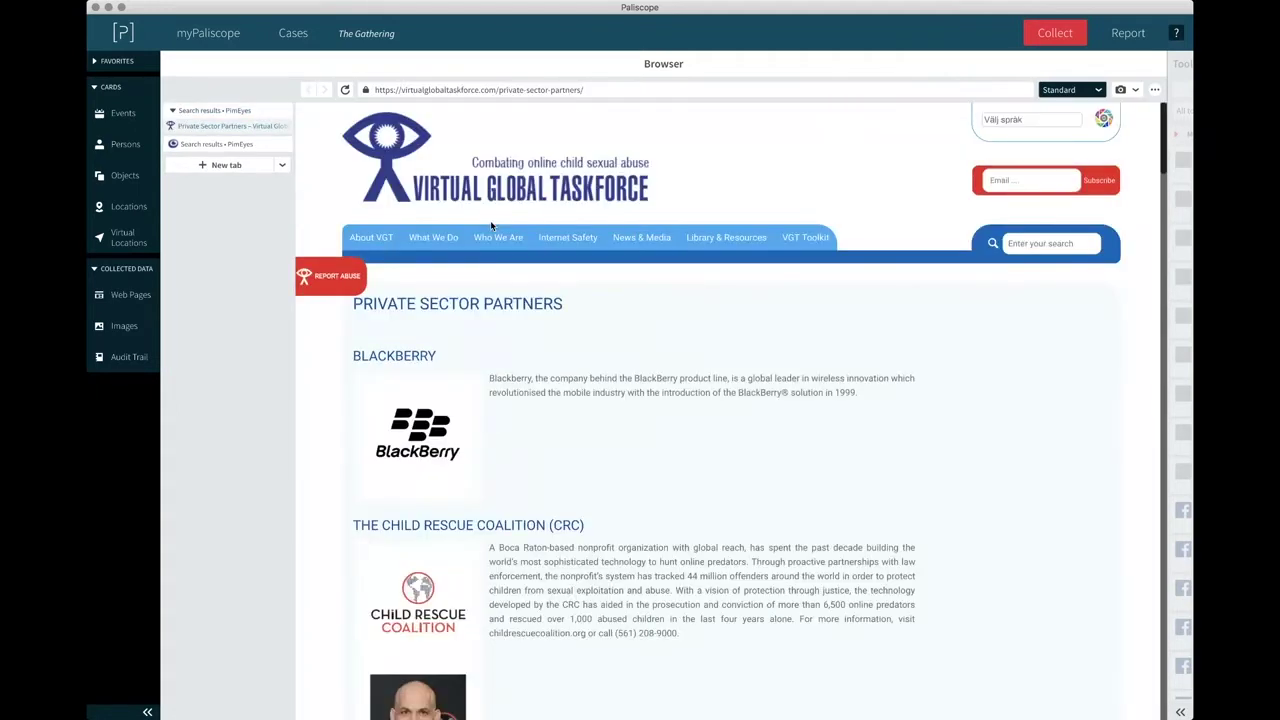
pyautogui.scroll(-15, 528, 404)
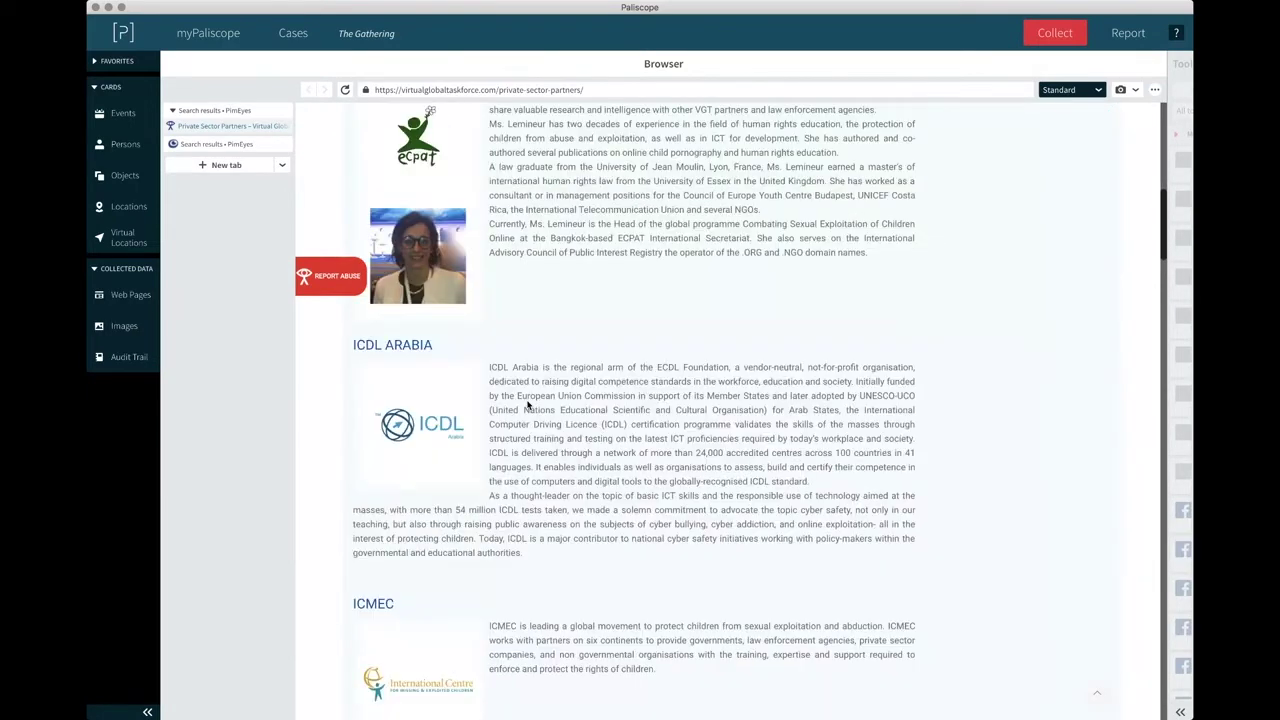
pyautogui.scroll(-15, 528, 404)
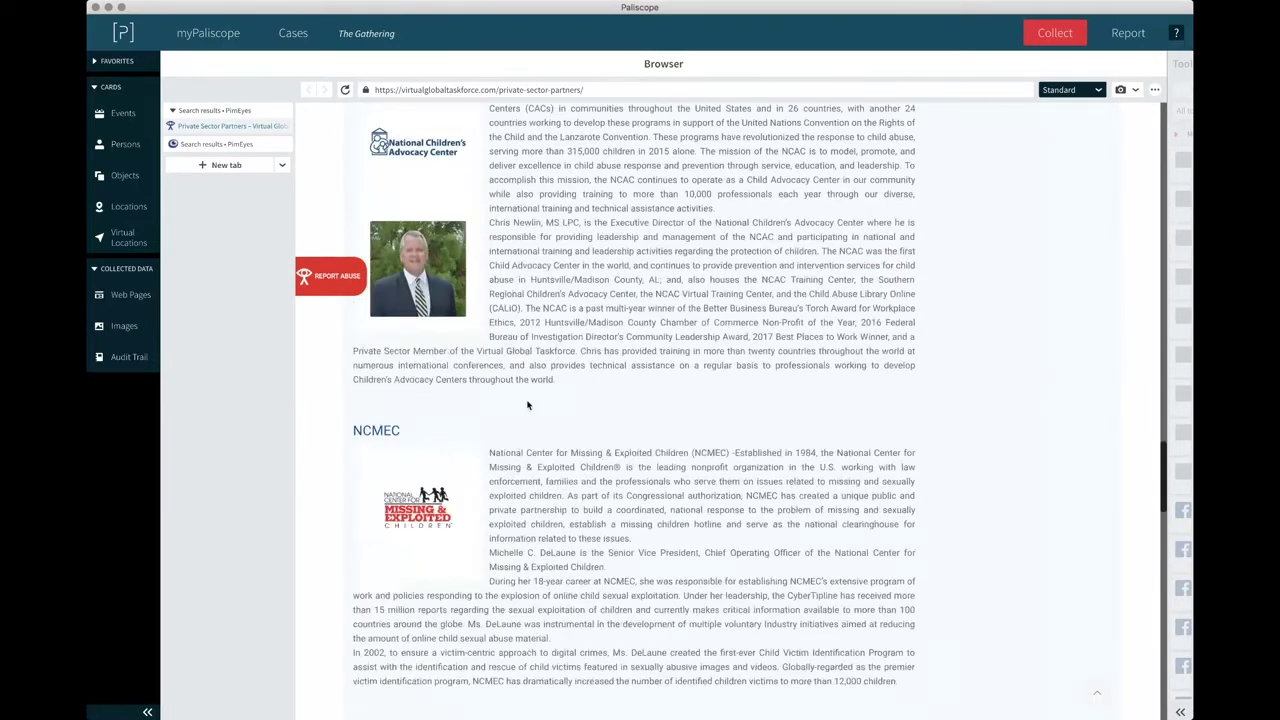
pyautogui.scroll(-5, 528, 404)
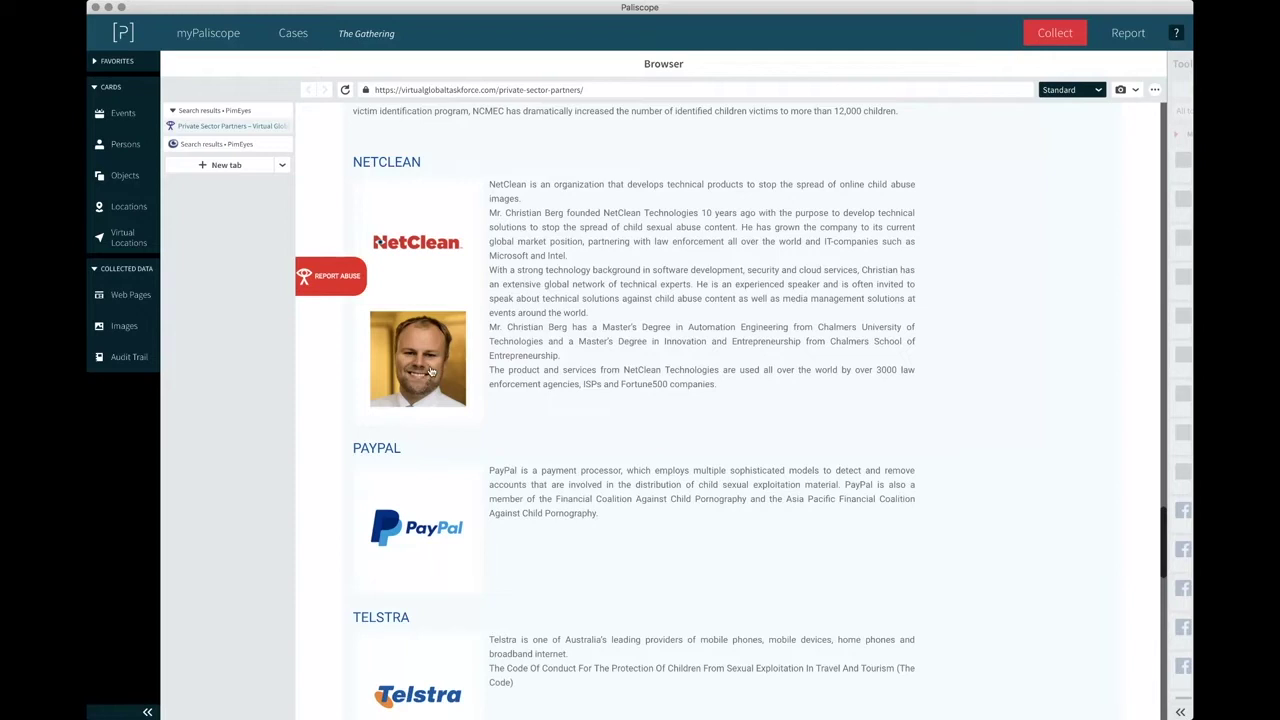
pyautogui.moveTo(430, 372); pyautogui.dragTo(140, 340)
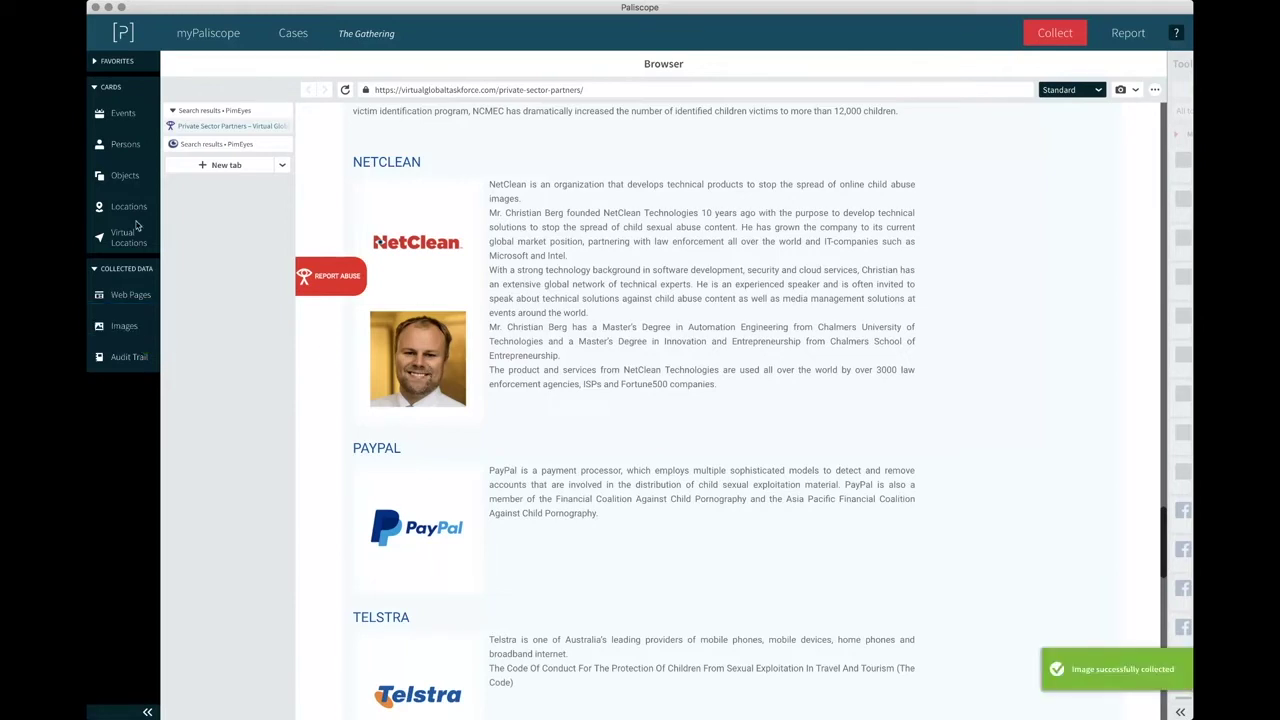
# Mark the Unknown Name person card as a favorite.
pyautogui.click(125, 144)
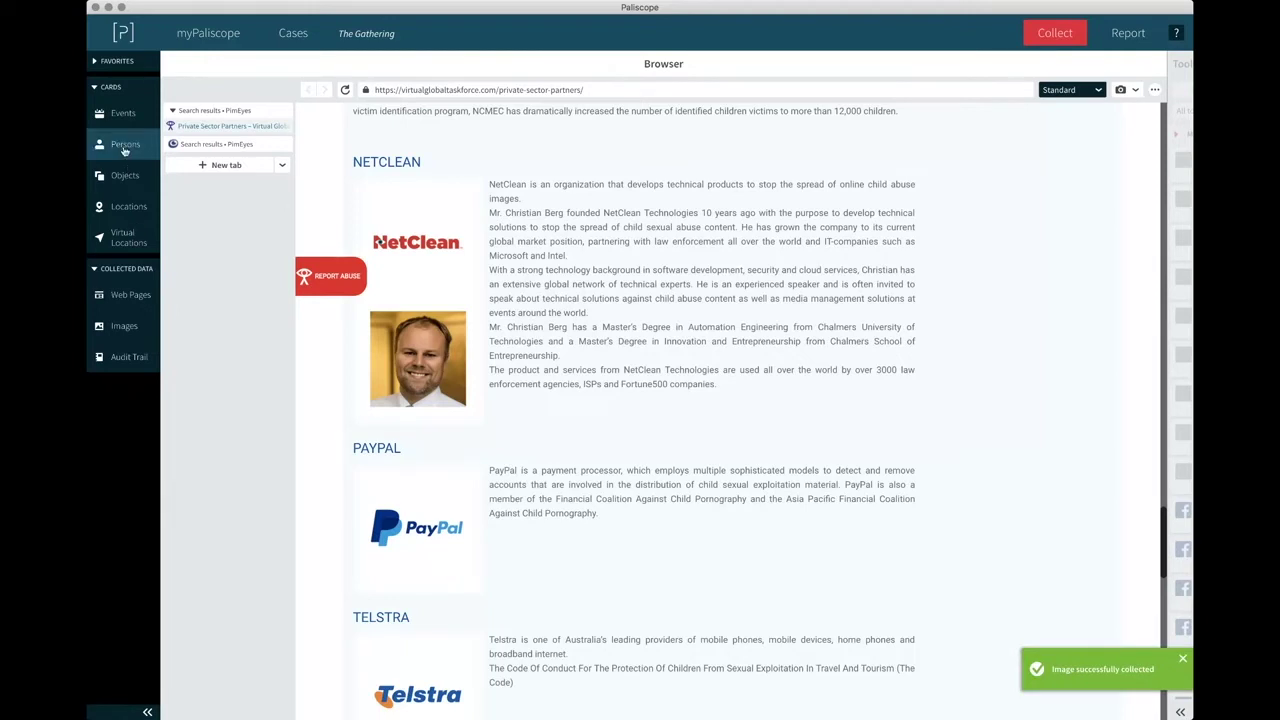
pyautogui.click(237, 221)
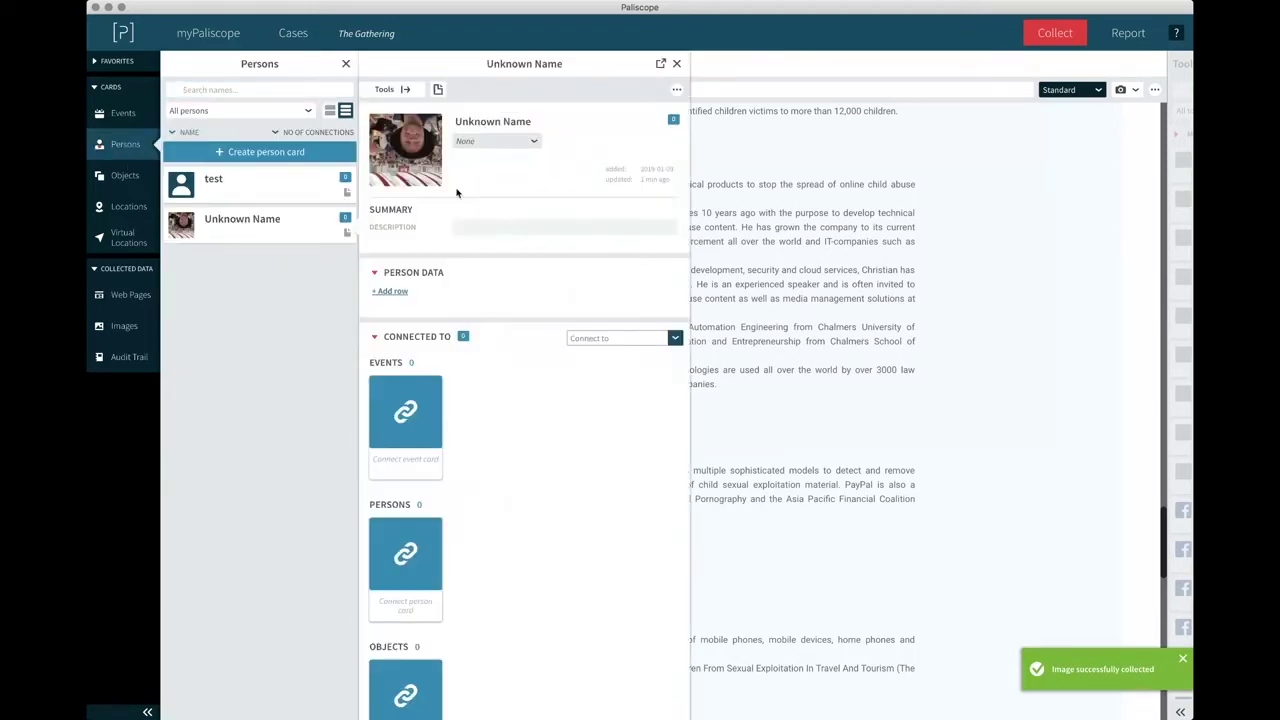
pyautogui.click(677, 91)
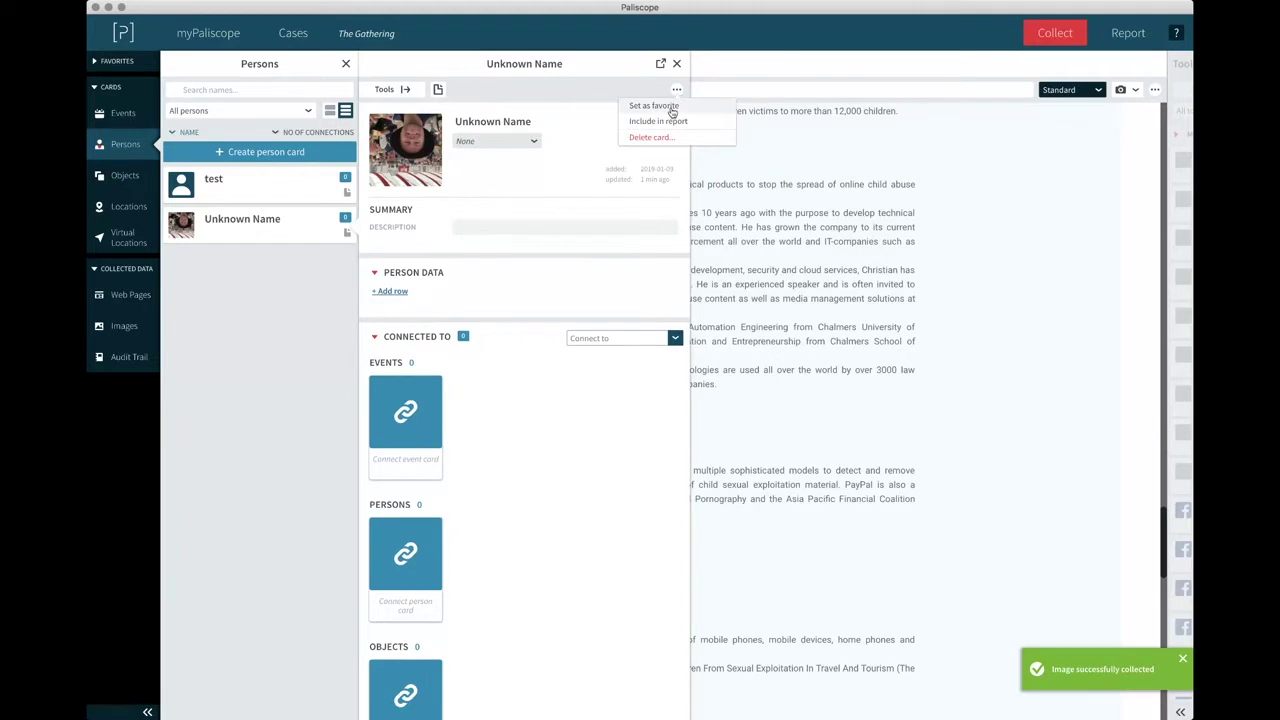
pyautogui.click(665, 106)
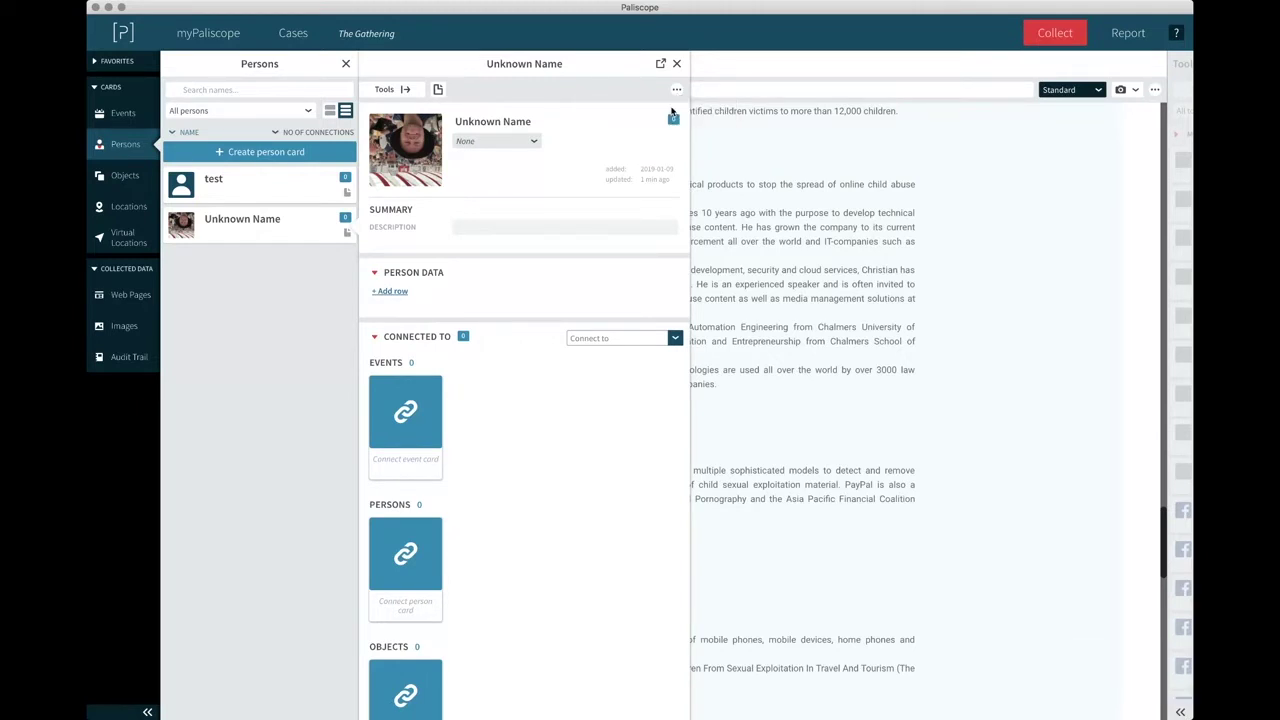
pyautogui.click(97, 62)
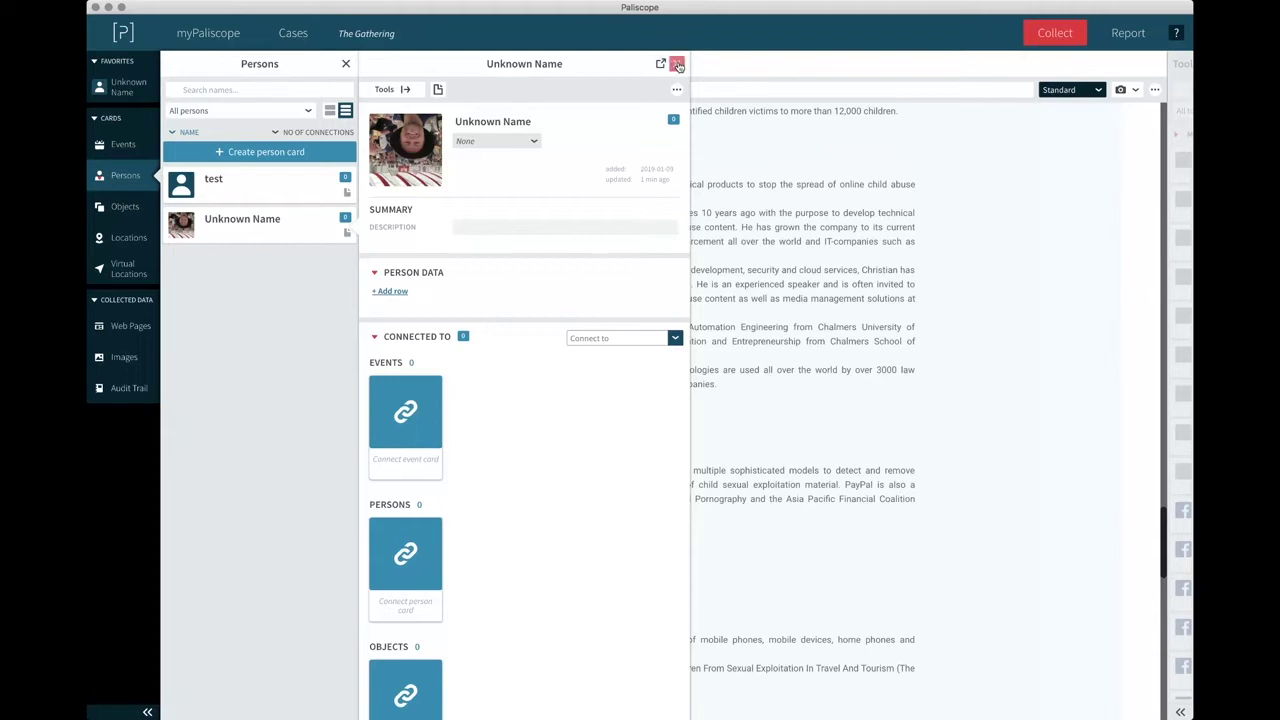
pyautogui.click(677, 65)
# Attach the NetClean photo to Unknown Name and make it the display image.
pyautogui.moveTo(416, 242); pyautogui.dragTo(140, 110)
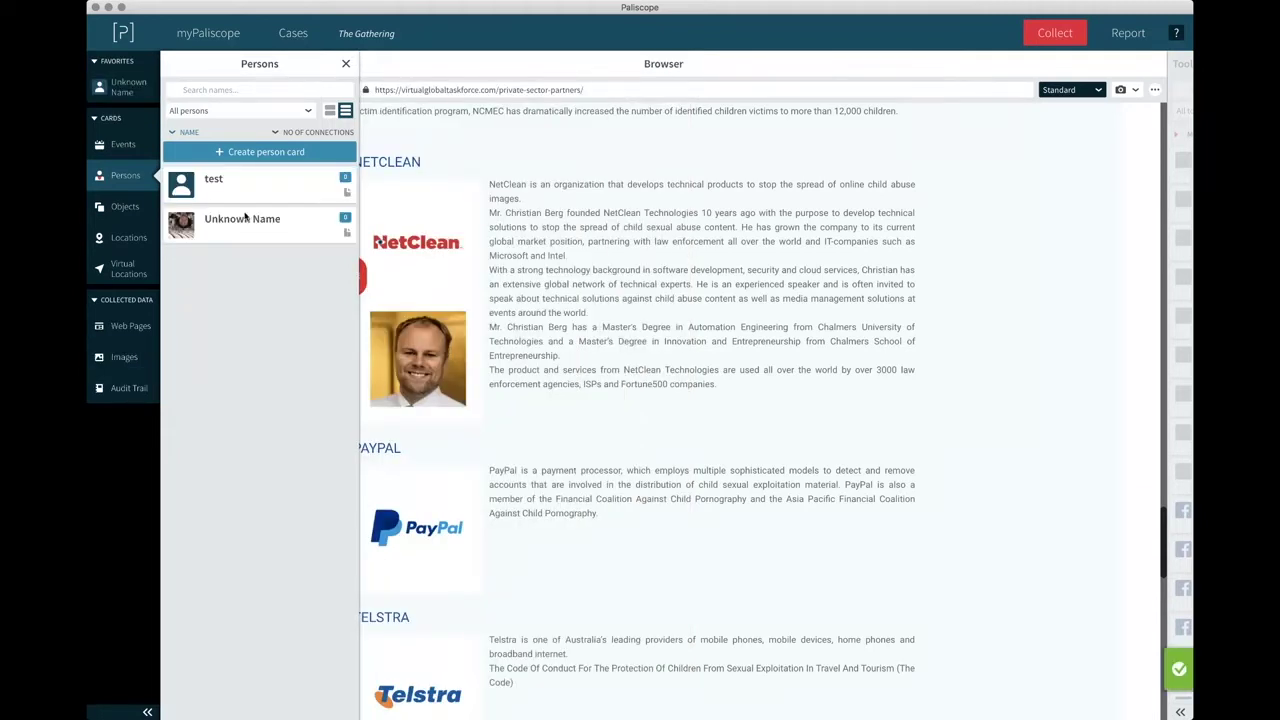
pyautogui.click(247, 228)
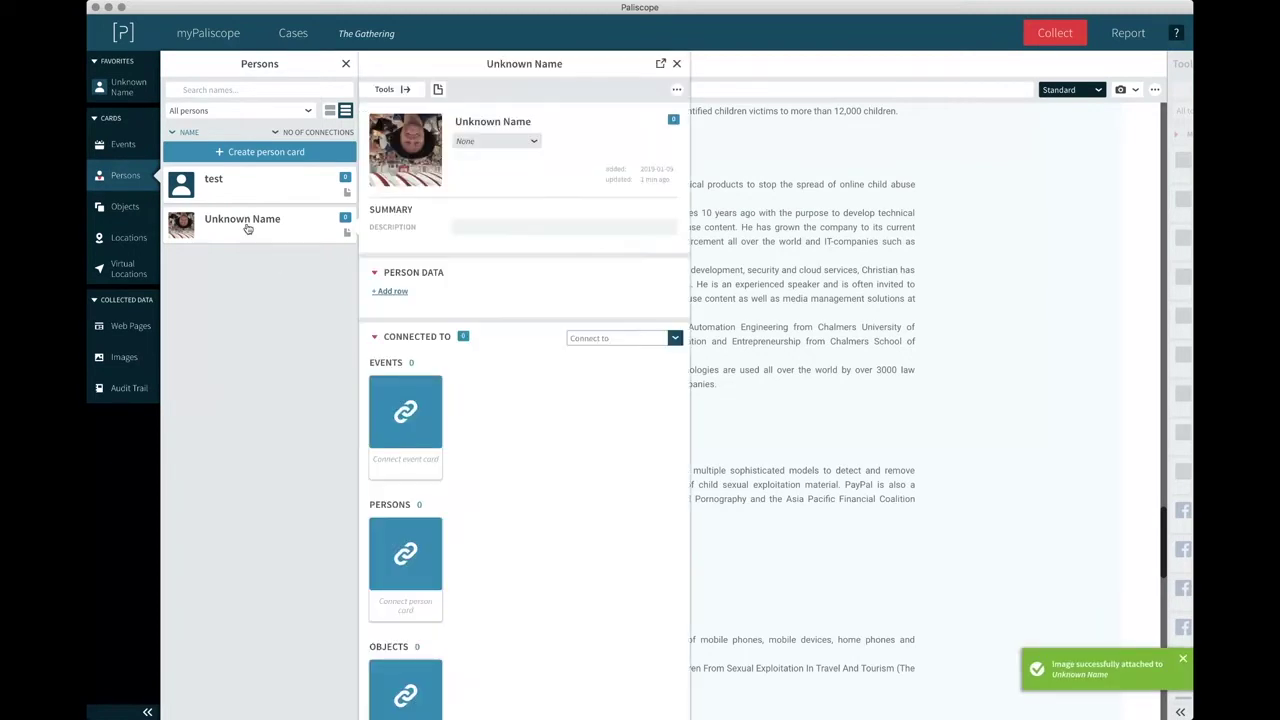
pyautogui.click(419, 162)
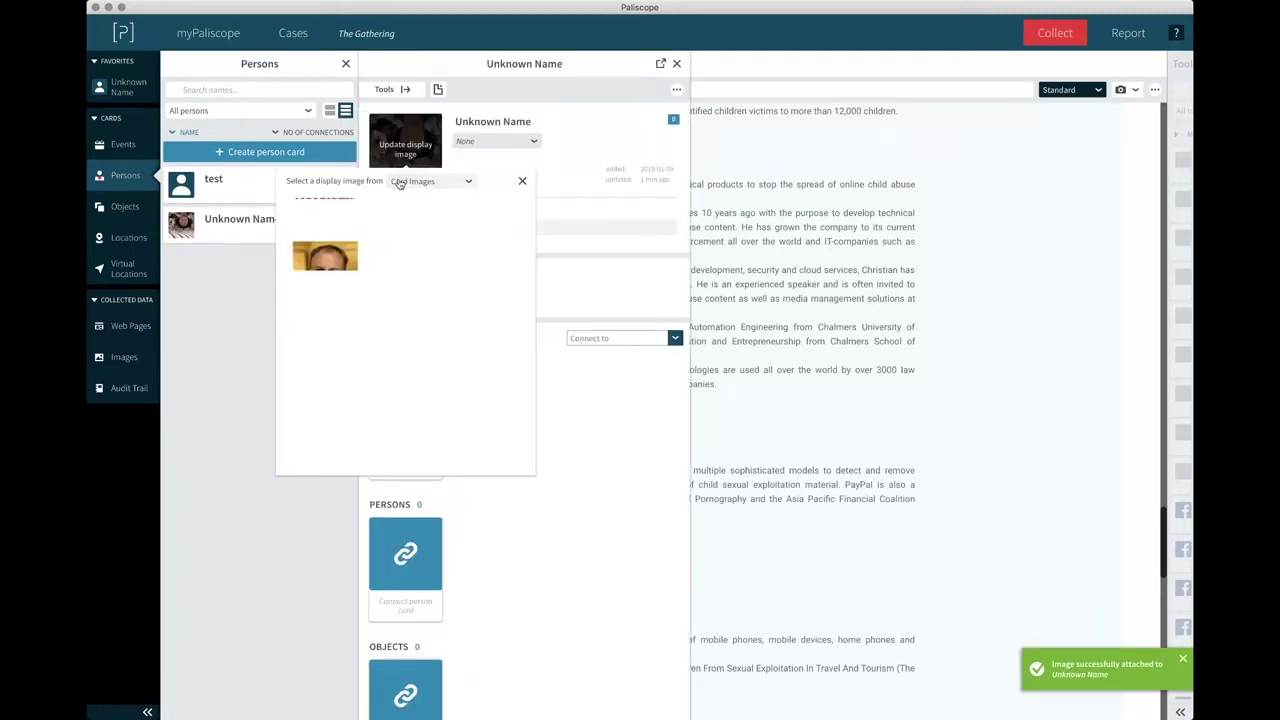
pyautogui.click(326, 258)
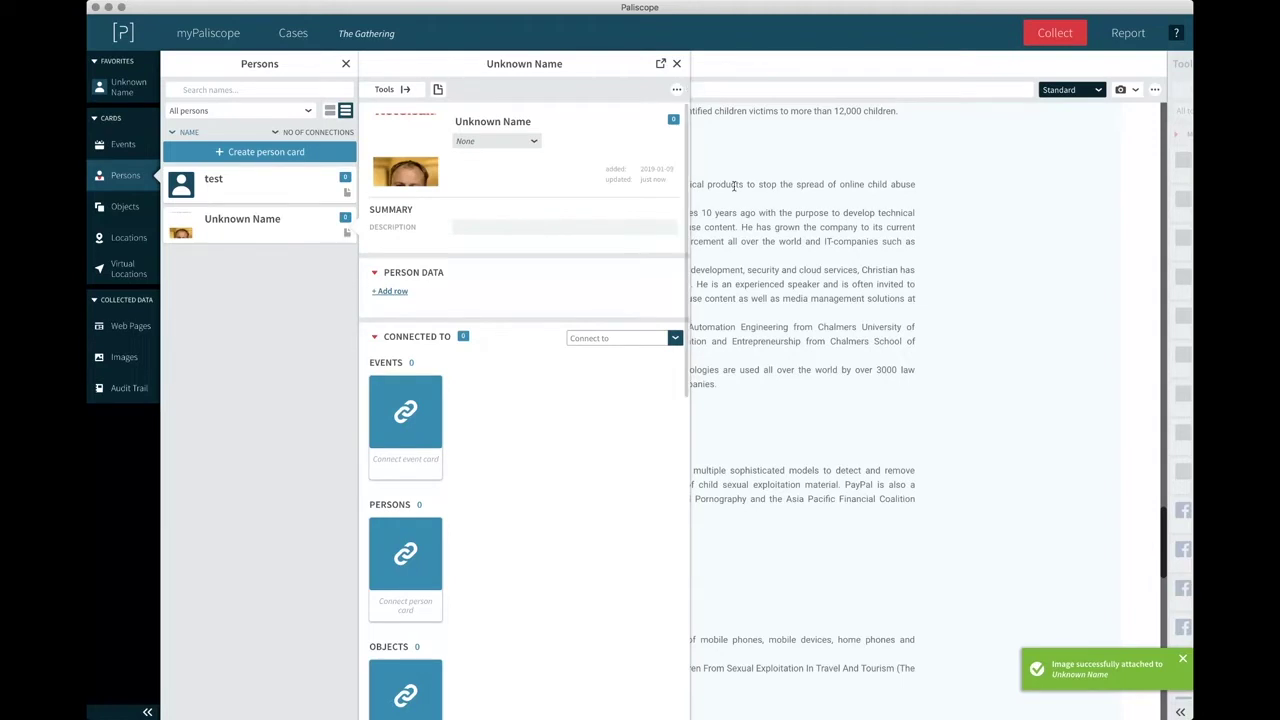
pyautogui.click(676, 63)
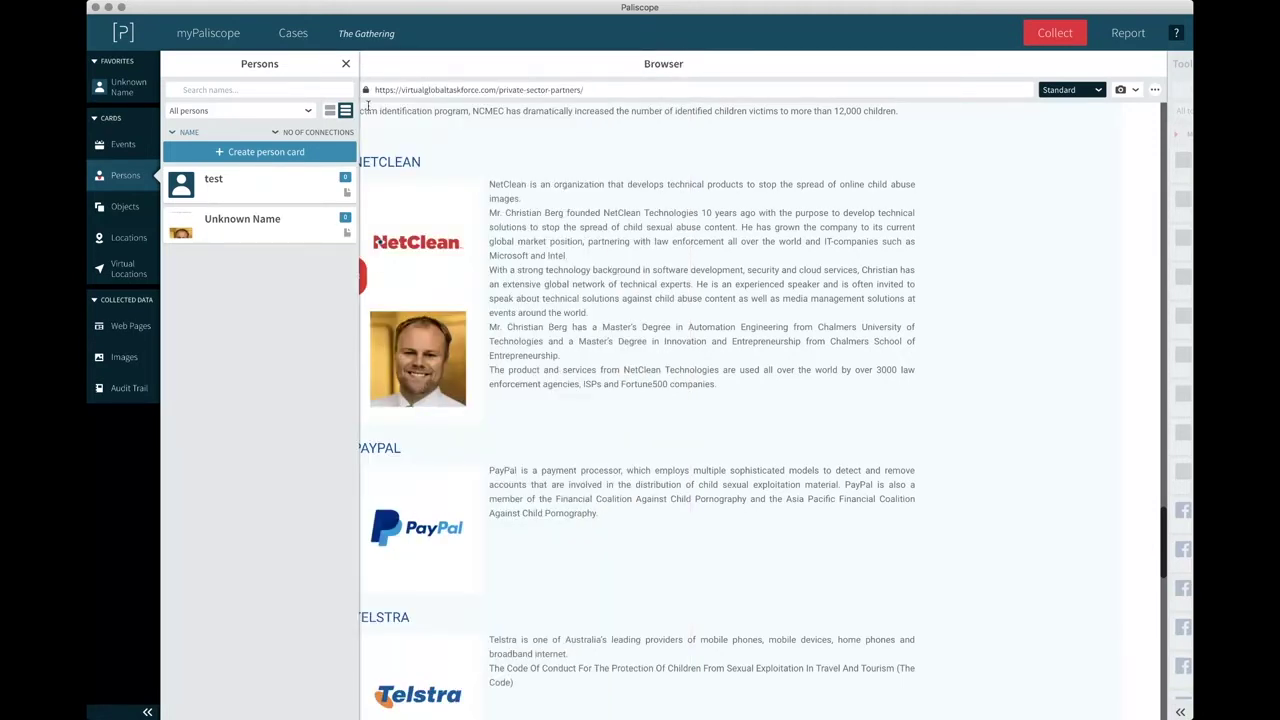
pyautogui.click(346, 66)
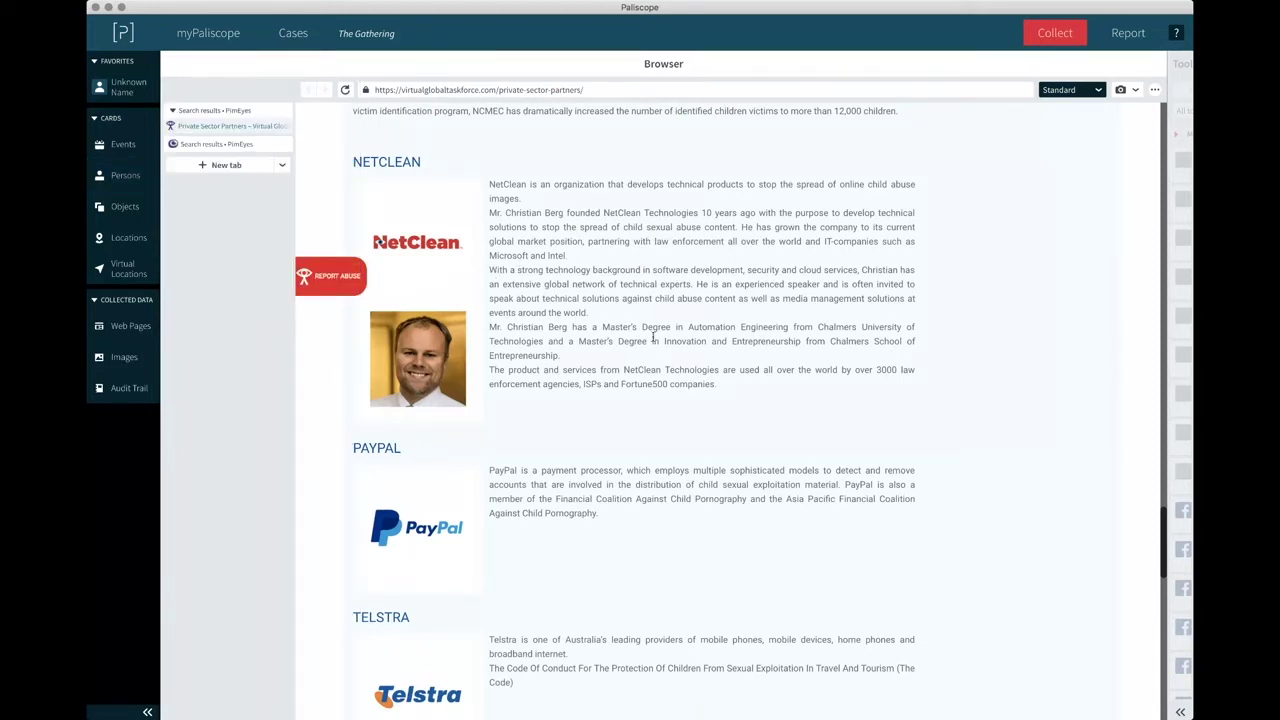
# Save the person's full name from the page as a Name data row.
pyautogui.moveTo(489, 184); pyautogui.dragTo(527, 186)
pyautogui.moveTo(541, 212); pyautogui.dragTo(489, 213)
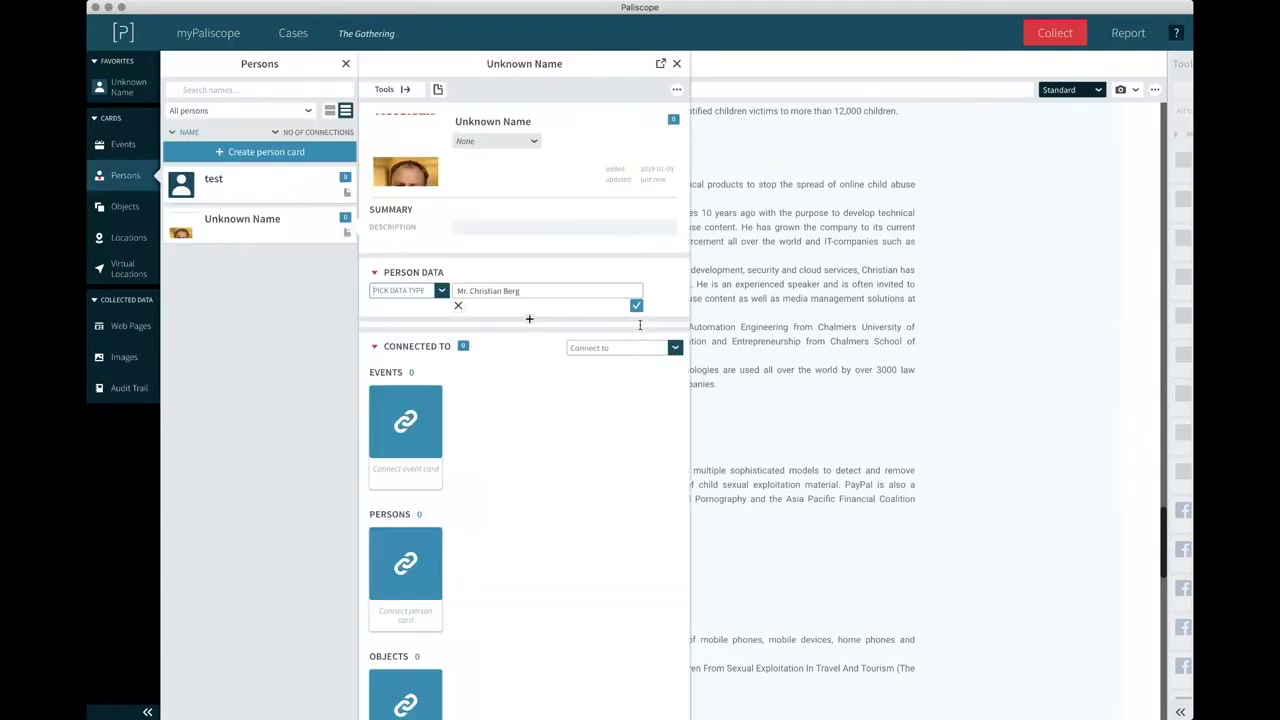
pyautogui.click(400, 290)
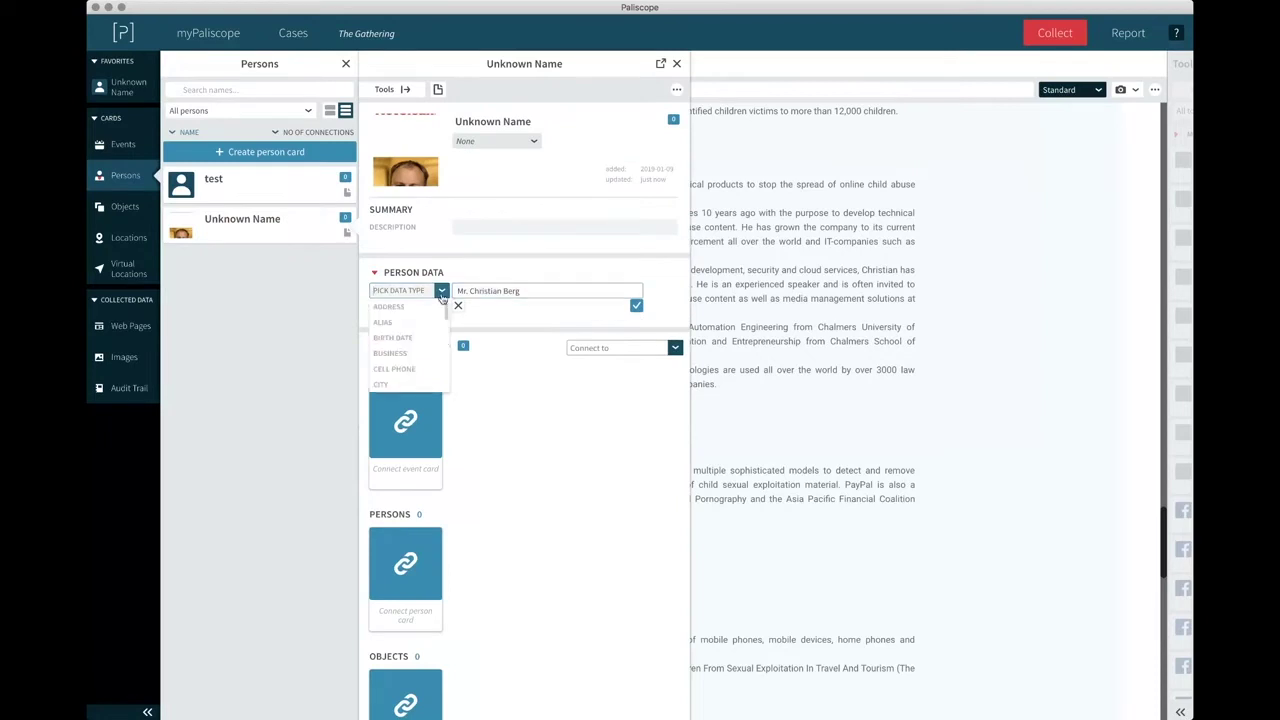
pyautogui.scroll(-5, 403, 340)
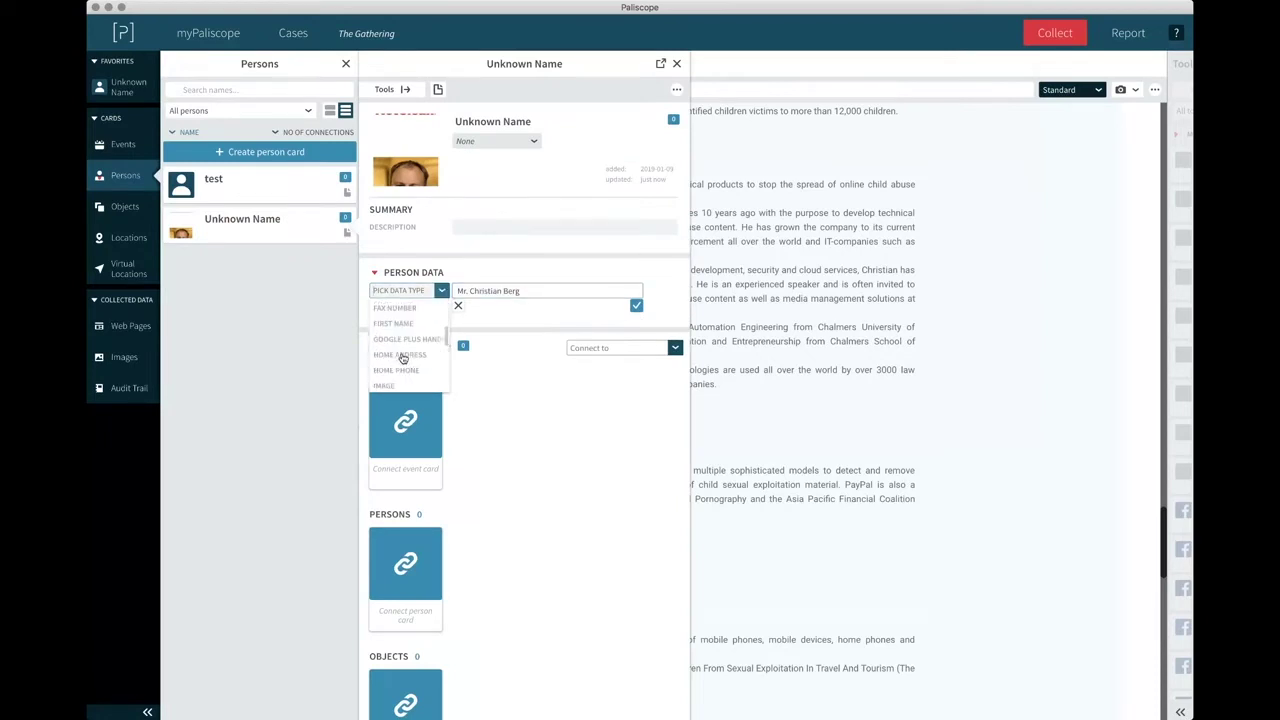
pyautogui.scroll(-5, 405, 345)
pyautogui.scroll(2, 410, 323)
pyautogui.click(402, 322)
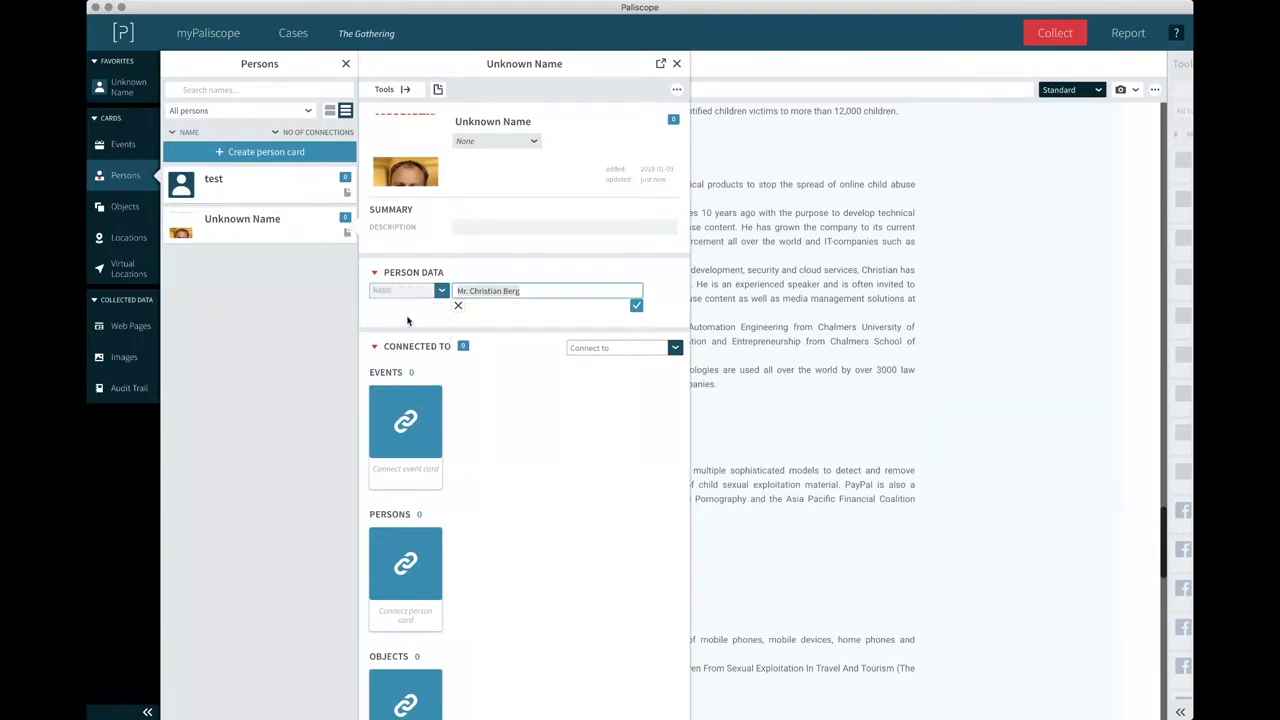
pyautogui.click(634, 306)
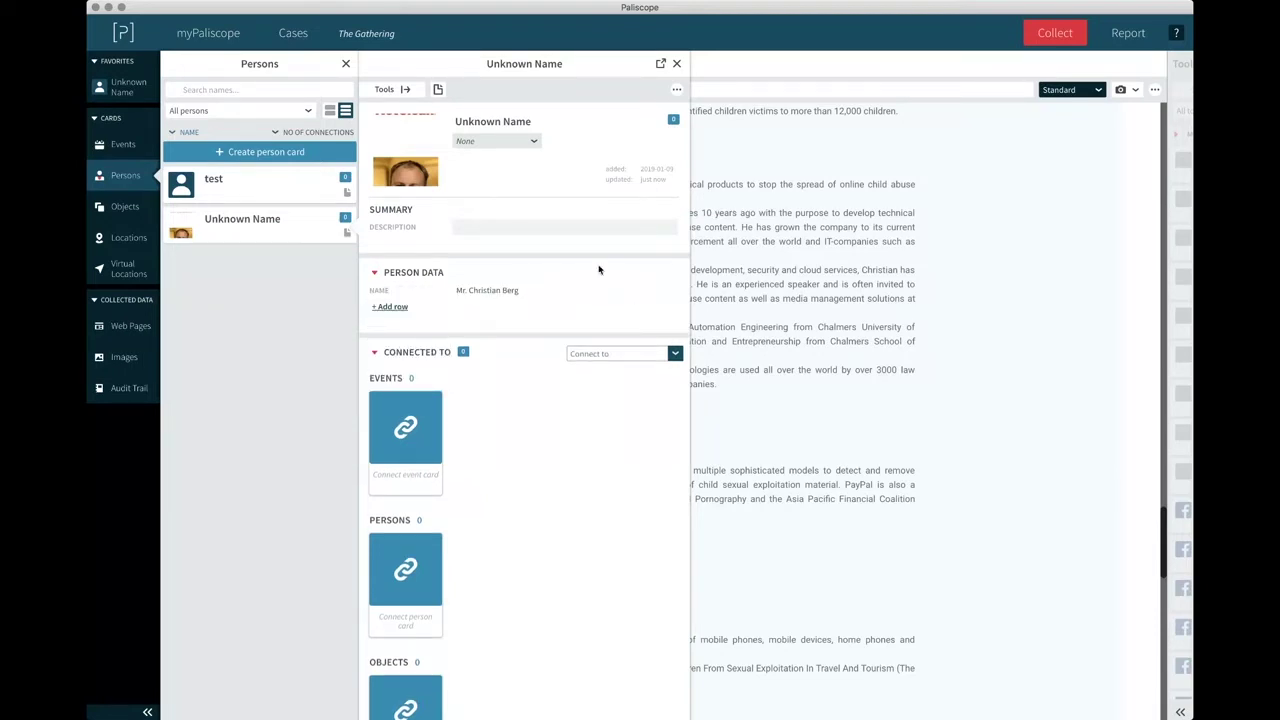
# Retitle the Unknown Name card with the person's first name.
pyautogui.click(500, 125)
pyautogui.moveTo(503, 121); pyautogui.dragTo(530, 121)
pyautogui.tripleClick(530, 121)
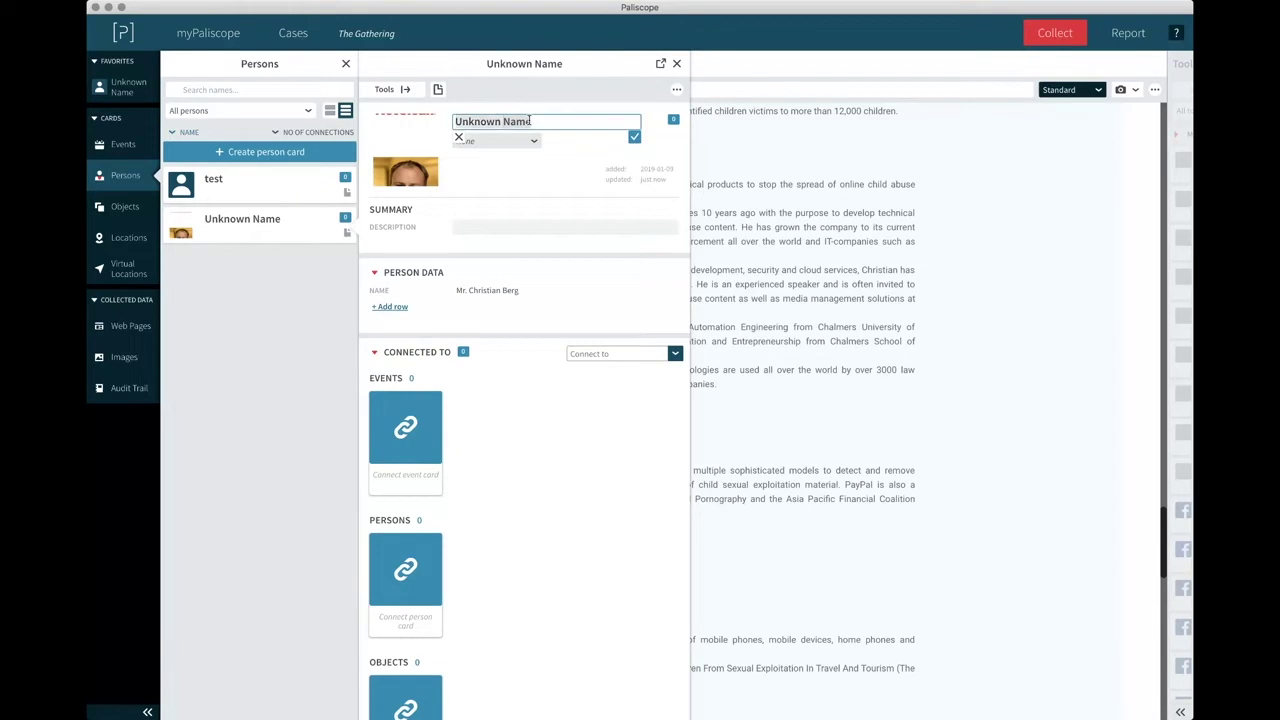
pyautogui.write('Chrisi')
pyautogui.press('BackSpace')
pyautogui.write('tian')
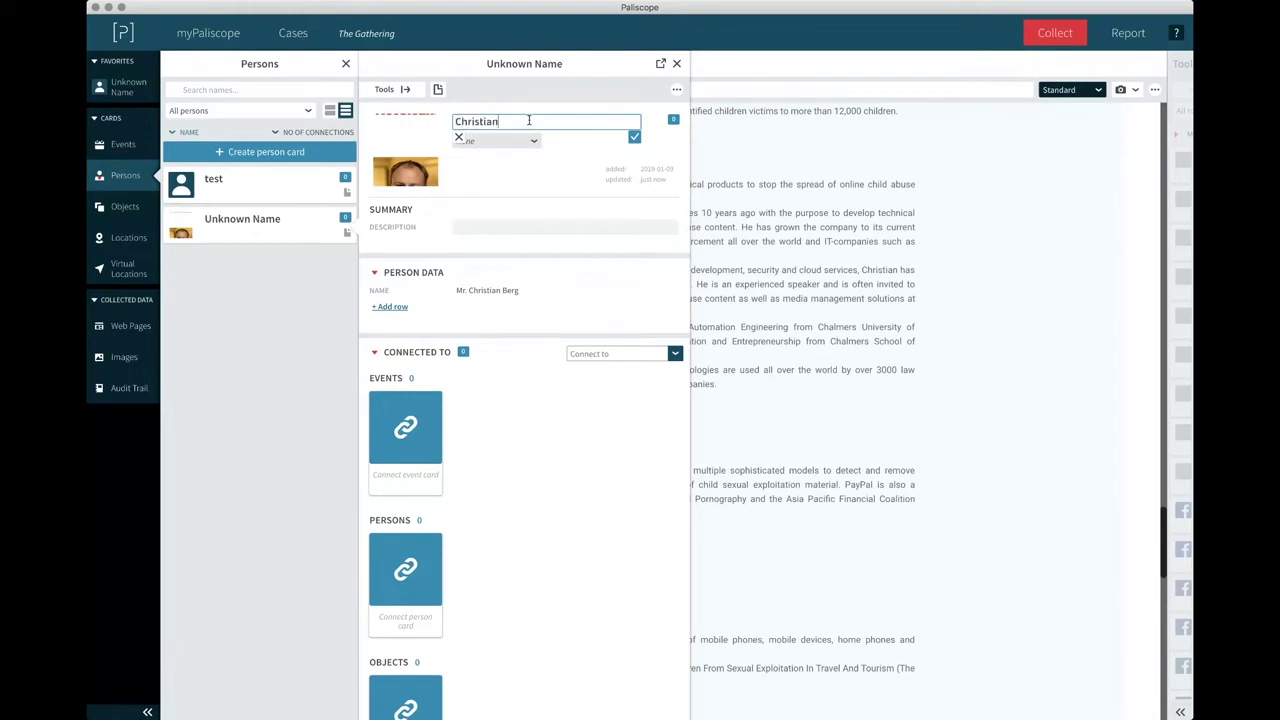
pyautogui.press('Return')
# Close the person card and Persons list to bring the partners page back into view.
pyautogui.click(677, 64)
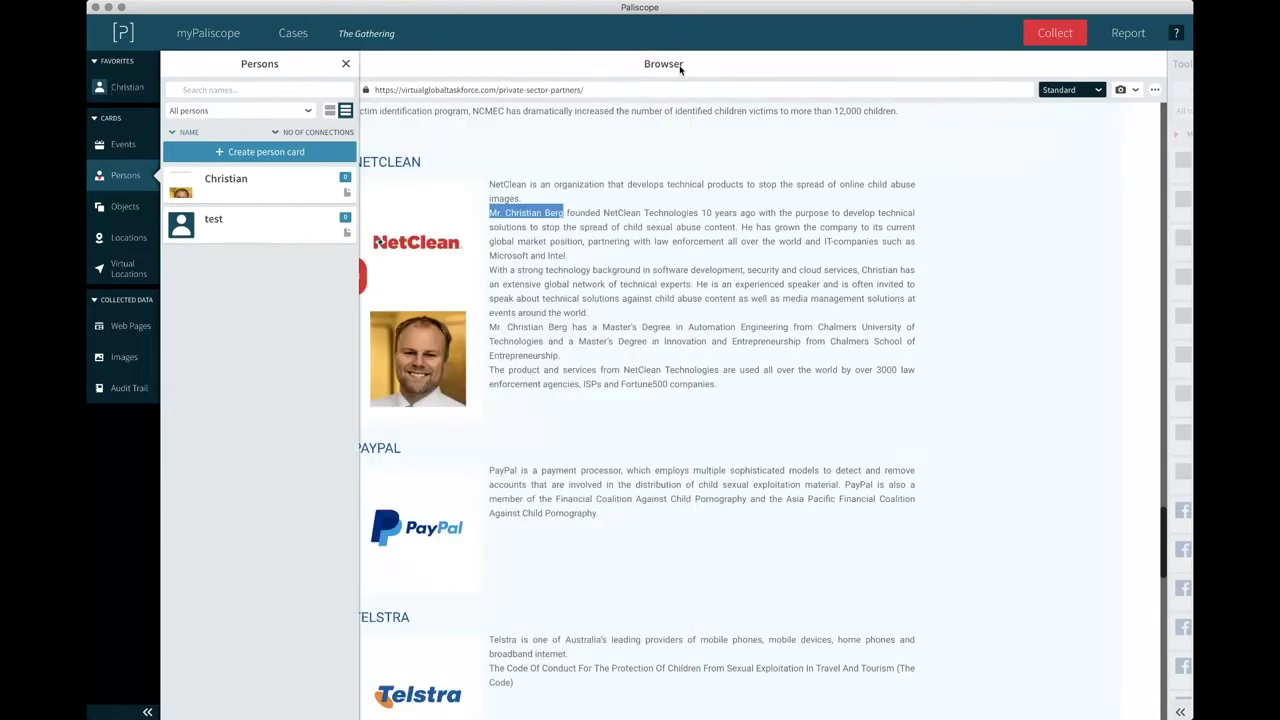
pyautogui.click(346, 64)
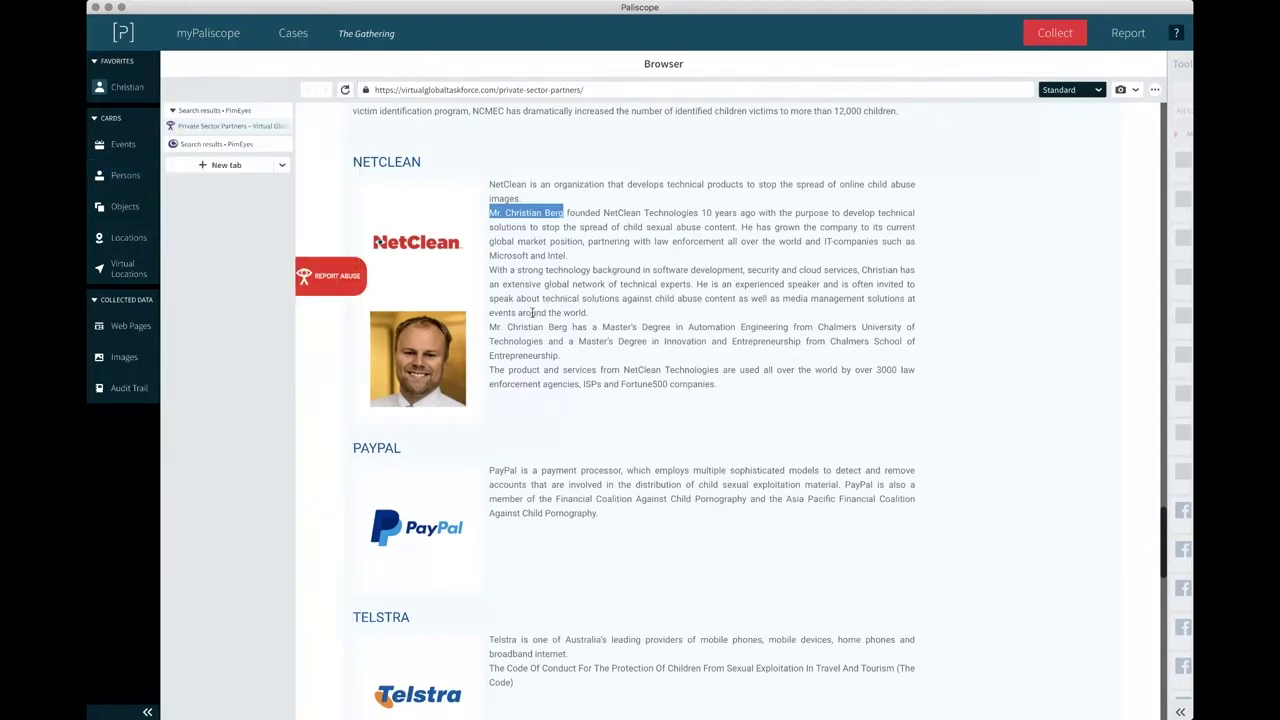
pyautogui.scroll(-5, 531, 318)
pyautogui.scroll(5, 533, 316)
pyautogui.scroll(10, 533, 316)
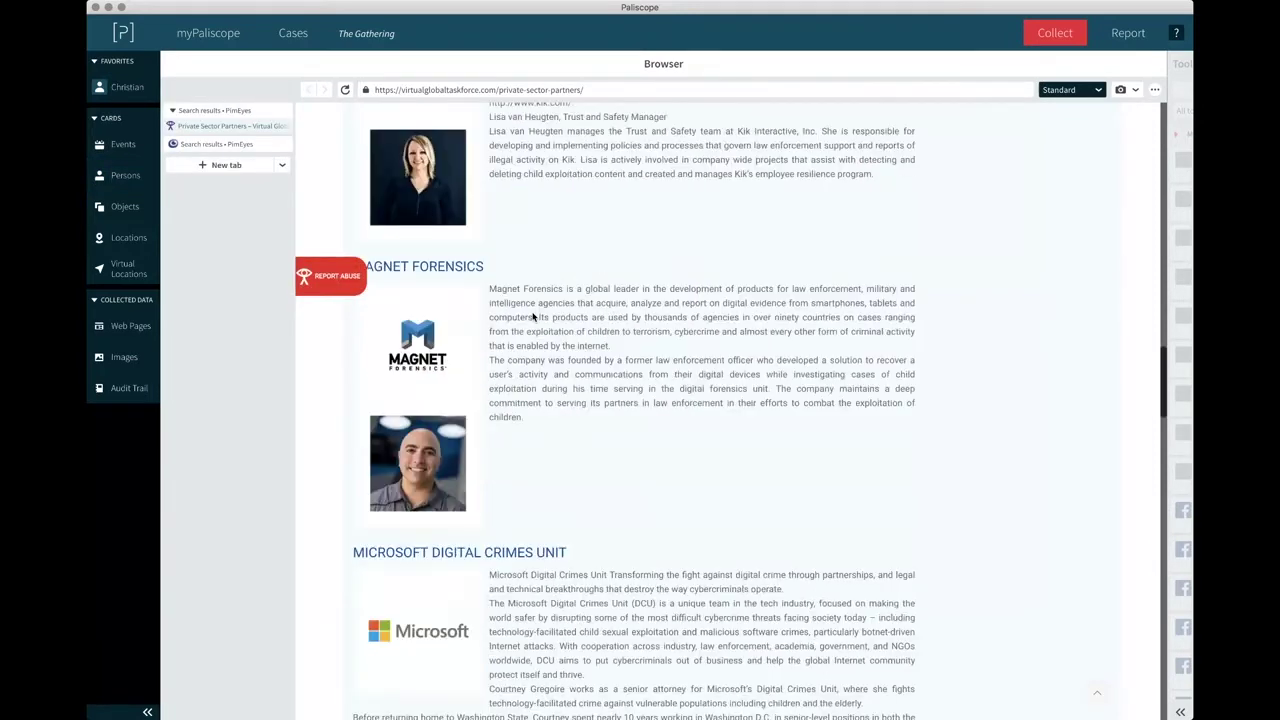
pyautogui.scroll(-9, 533, 316)
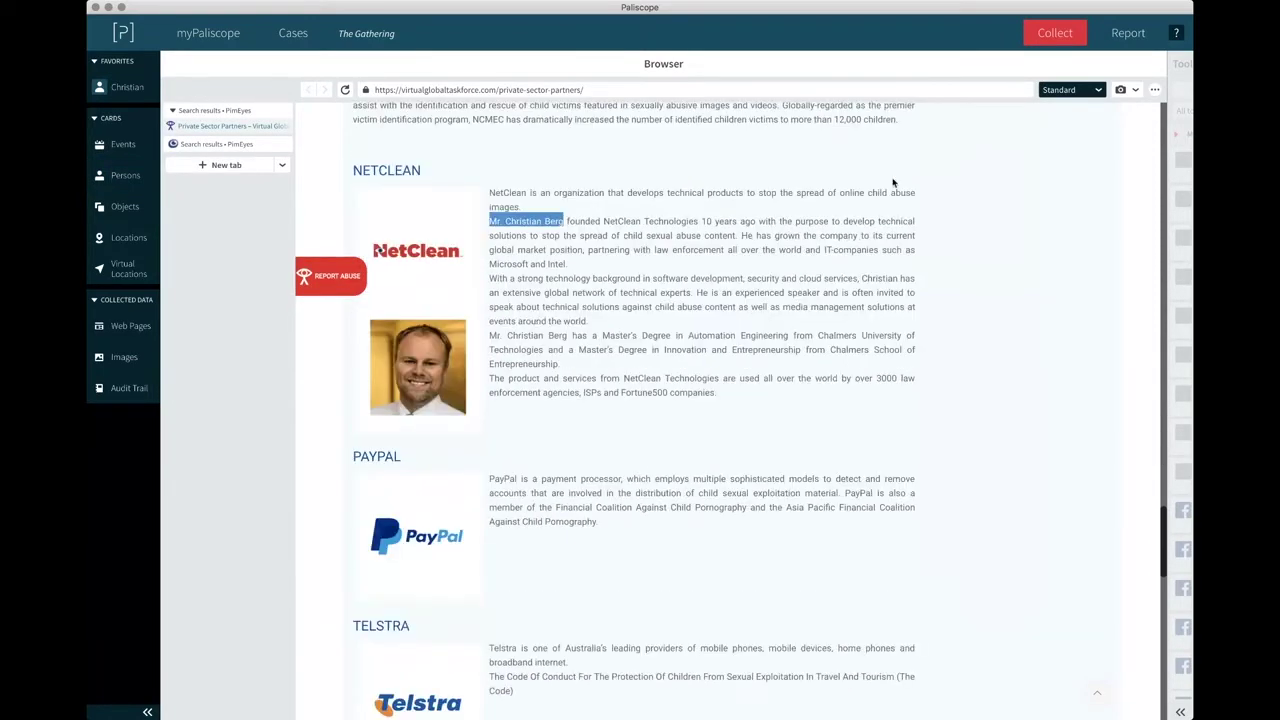
# Take a partial screenshot framing the NetClean section, then open the Web Pages list.
pyautogui.click(1134, 90)
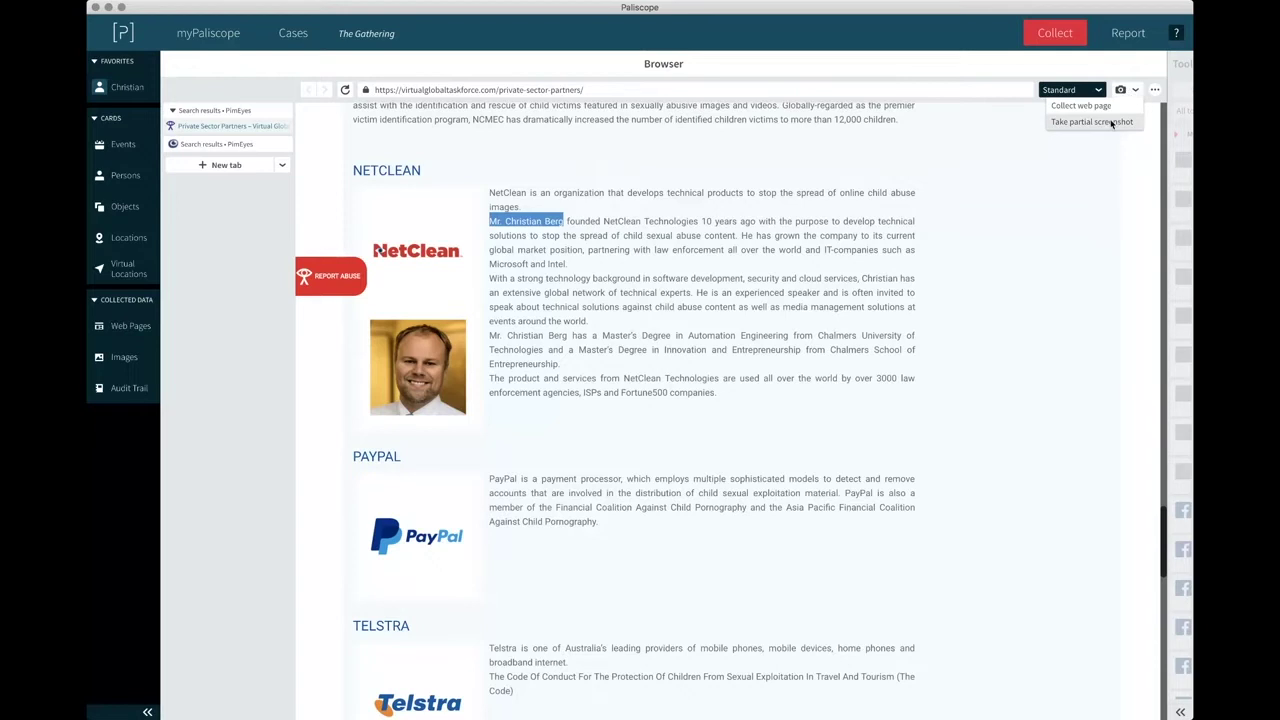
pyautogui.click(1112, 121)
pyautogui.moveTo(332, 148); pyautogui.dragTo(1056, 632)
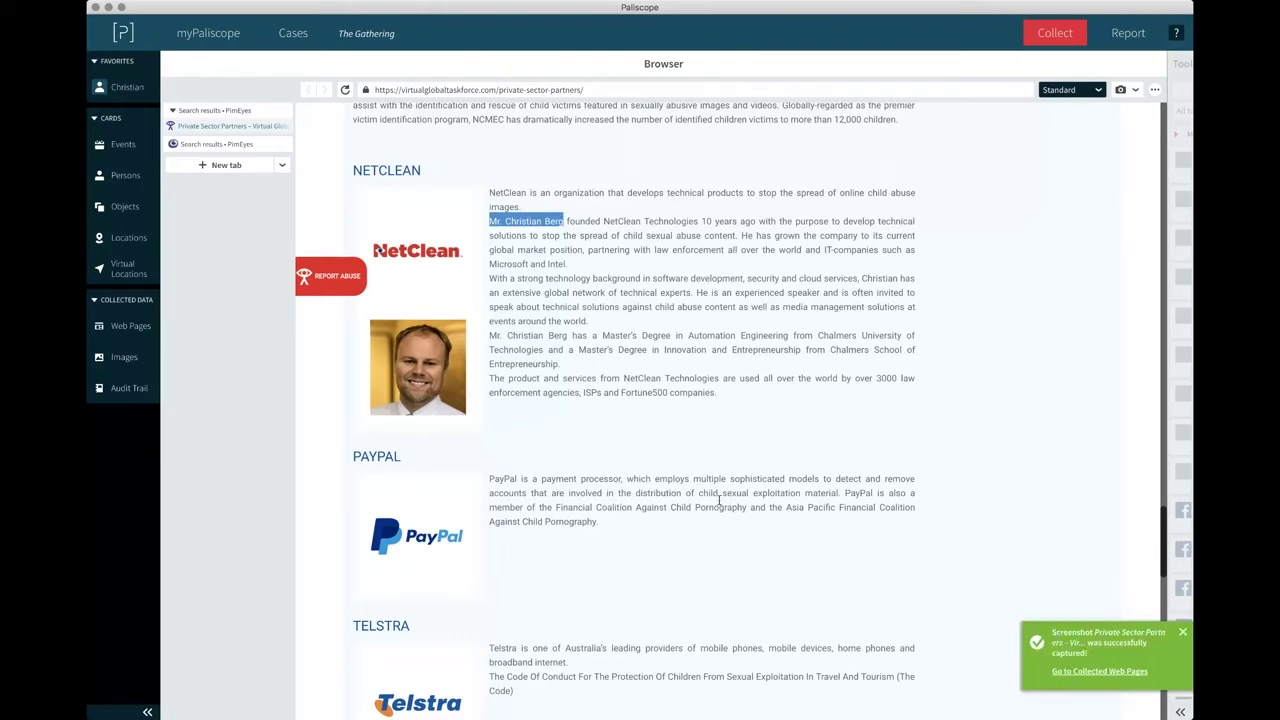
pyautogui.click(140, 330)
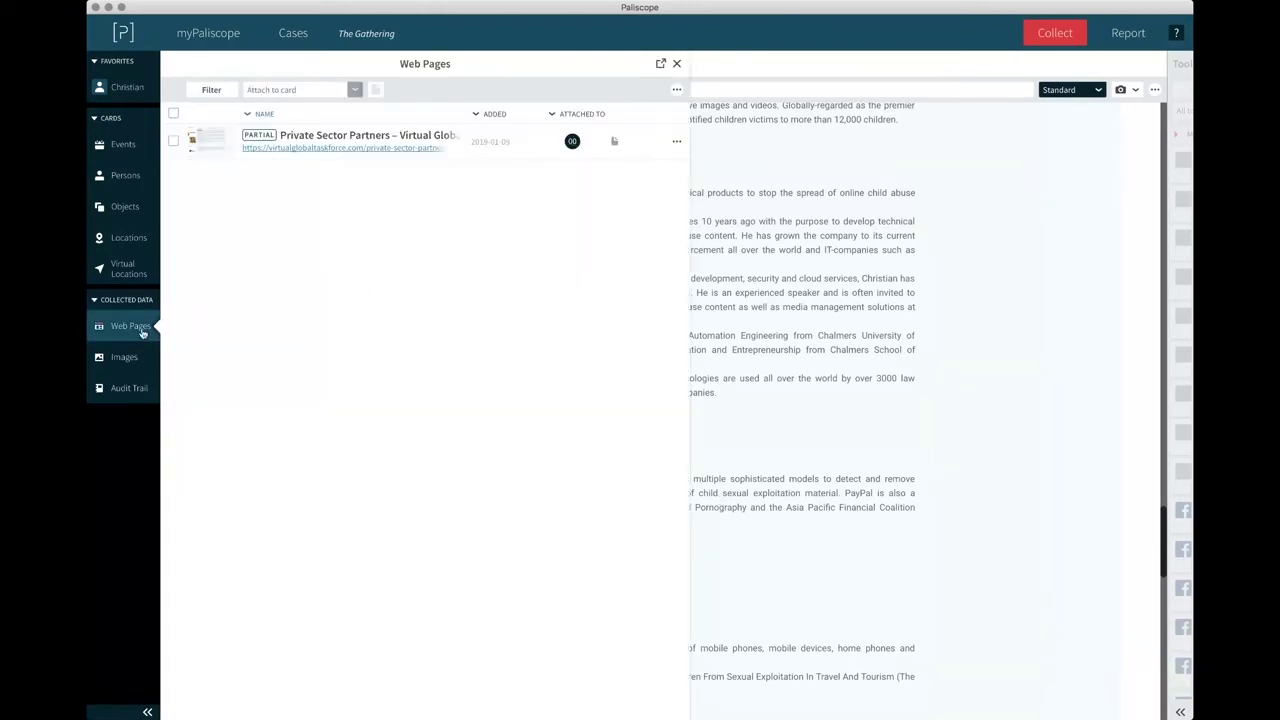
# Preview the partial partners-page capture and attach it to the person card.
pyautogui.click(213, 147)
pyautogui.click(284, 215)
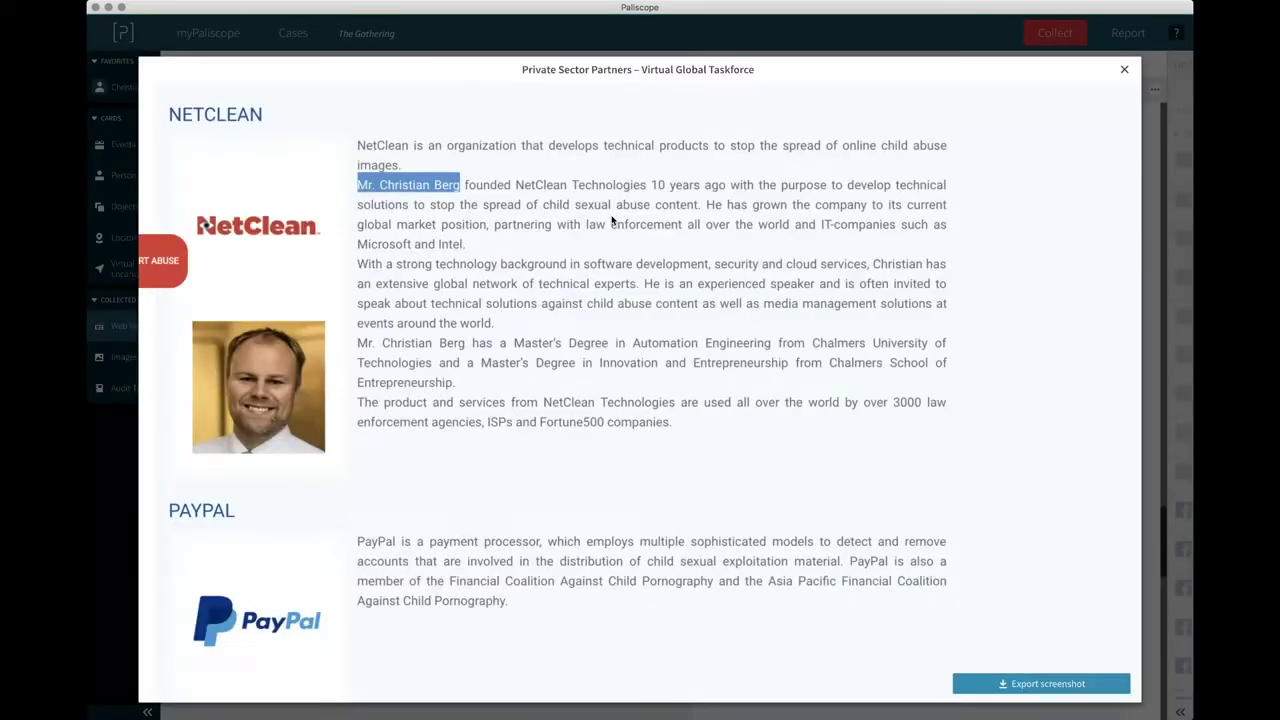
pyautogui.click(1124, 70)
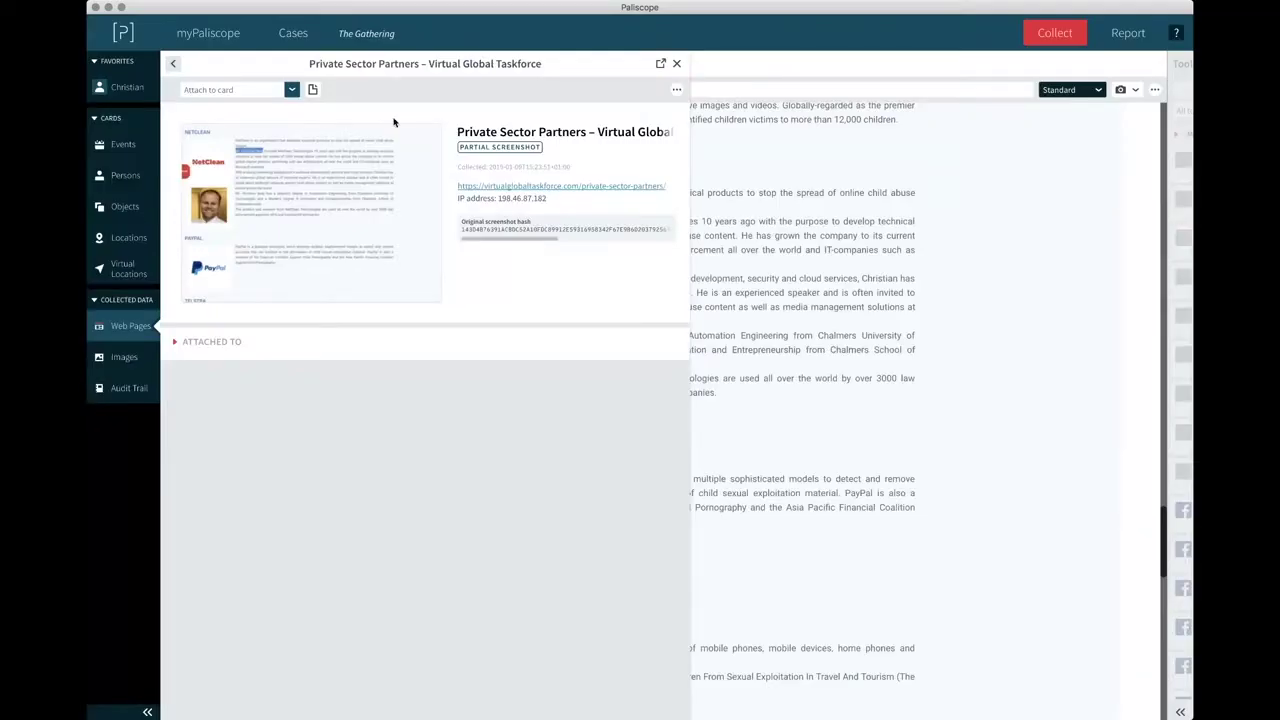
pyautogui.click(291, 90)
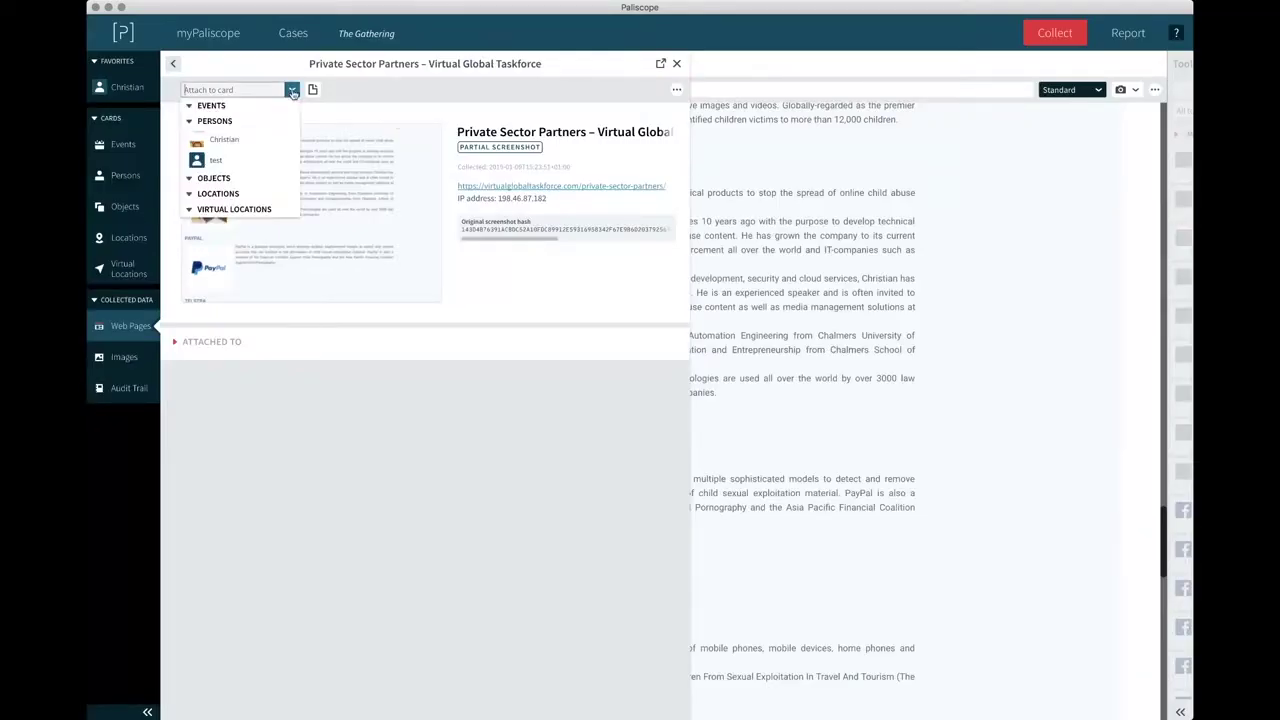
pyautogui.click(233, 142)
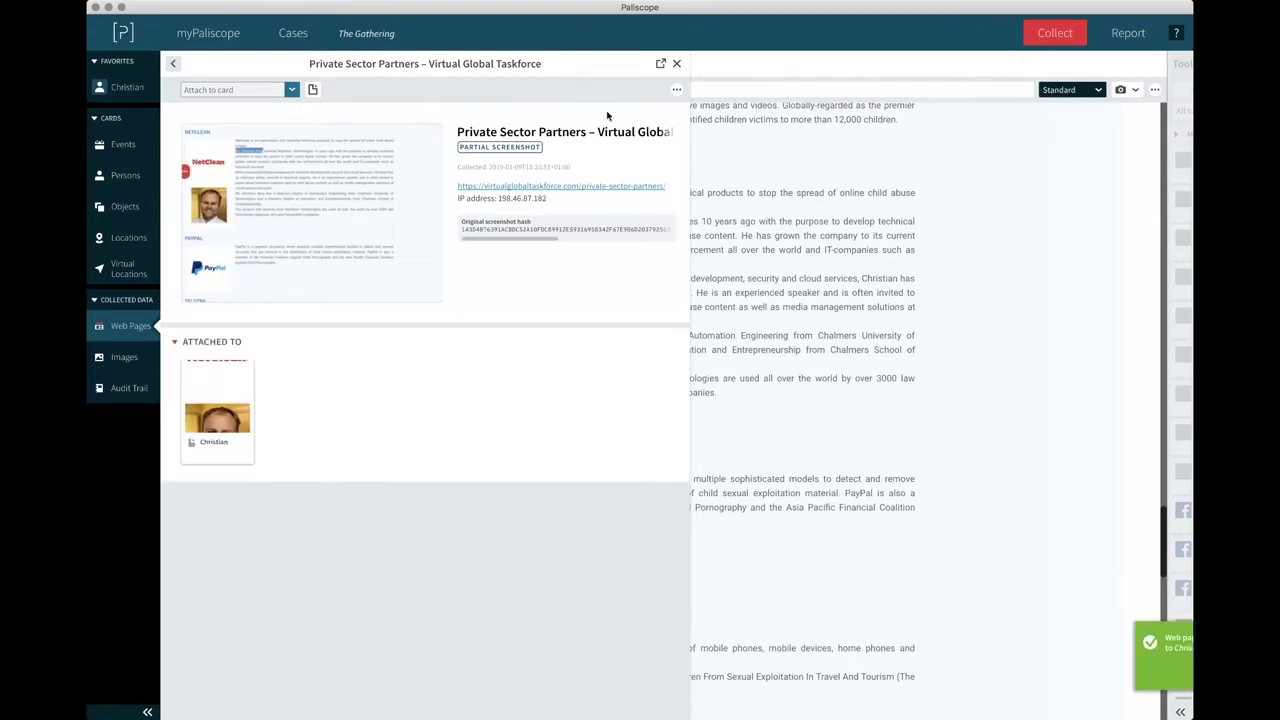
pyautogui.click(677, 64)
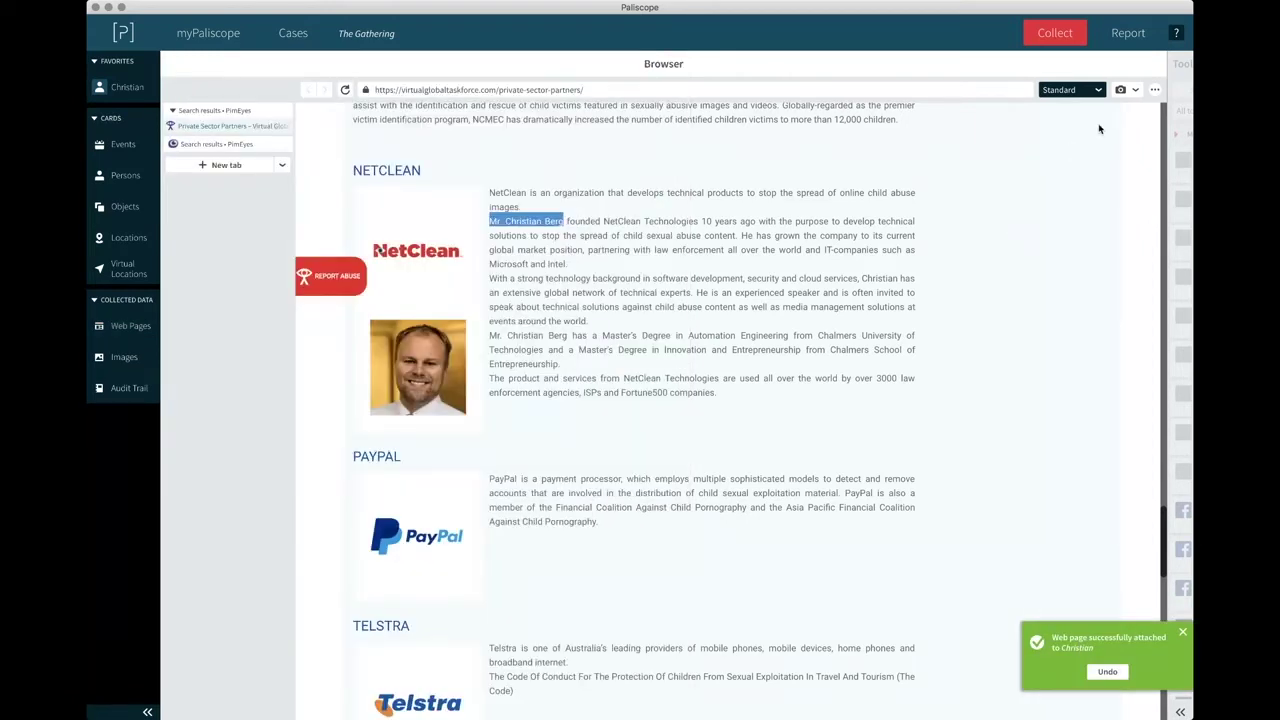
pyautogui.click(1132, 90)
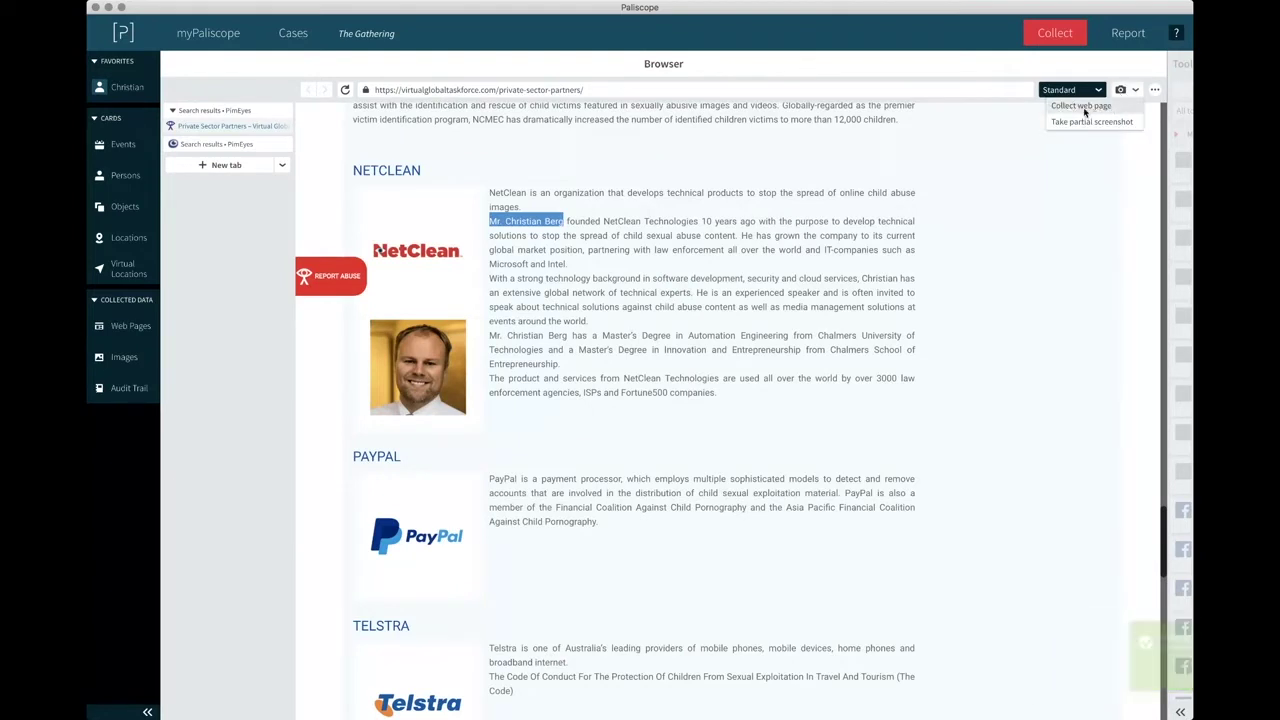
# Collect the full Private Sector Partners page and view it in the Web Pages list.
pyautogui.click(1083, 107)
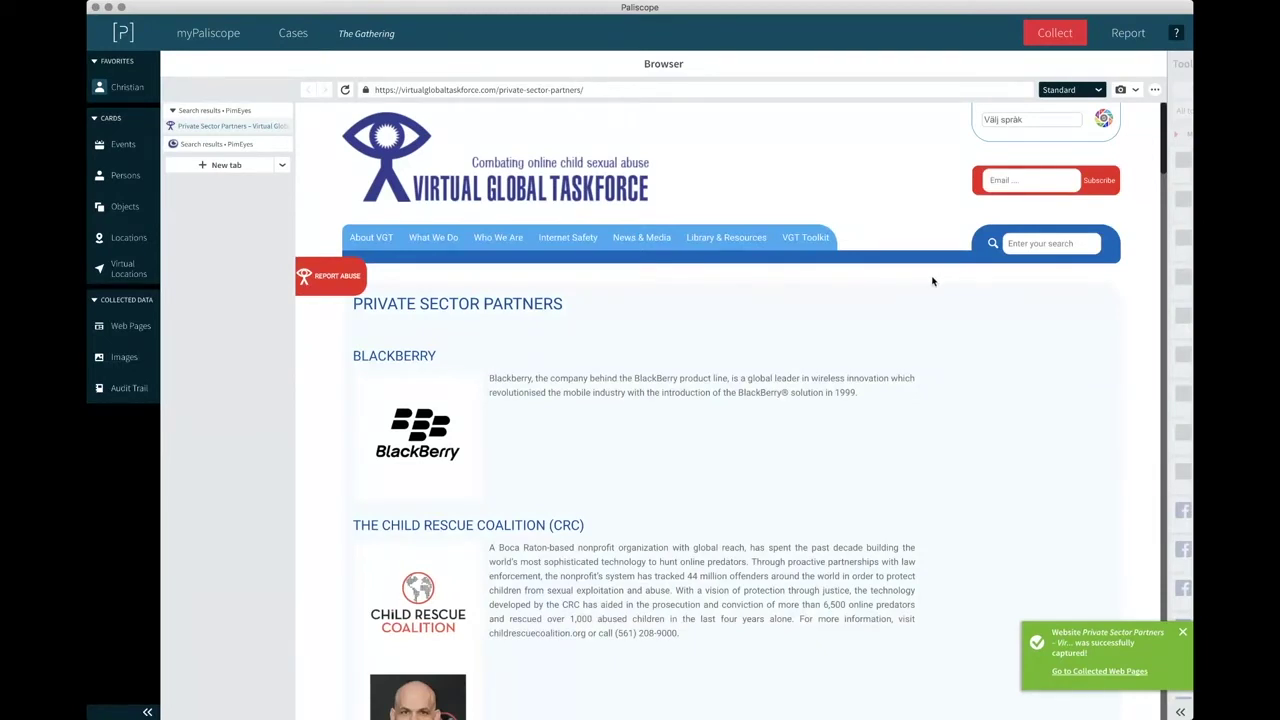
pyautogui.click(133, 328)
pyautogui.click(172, 64)
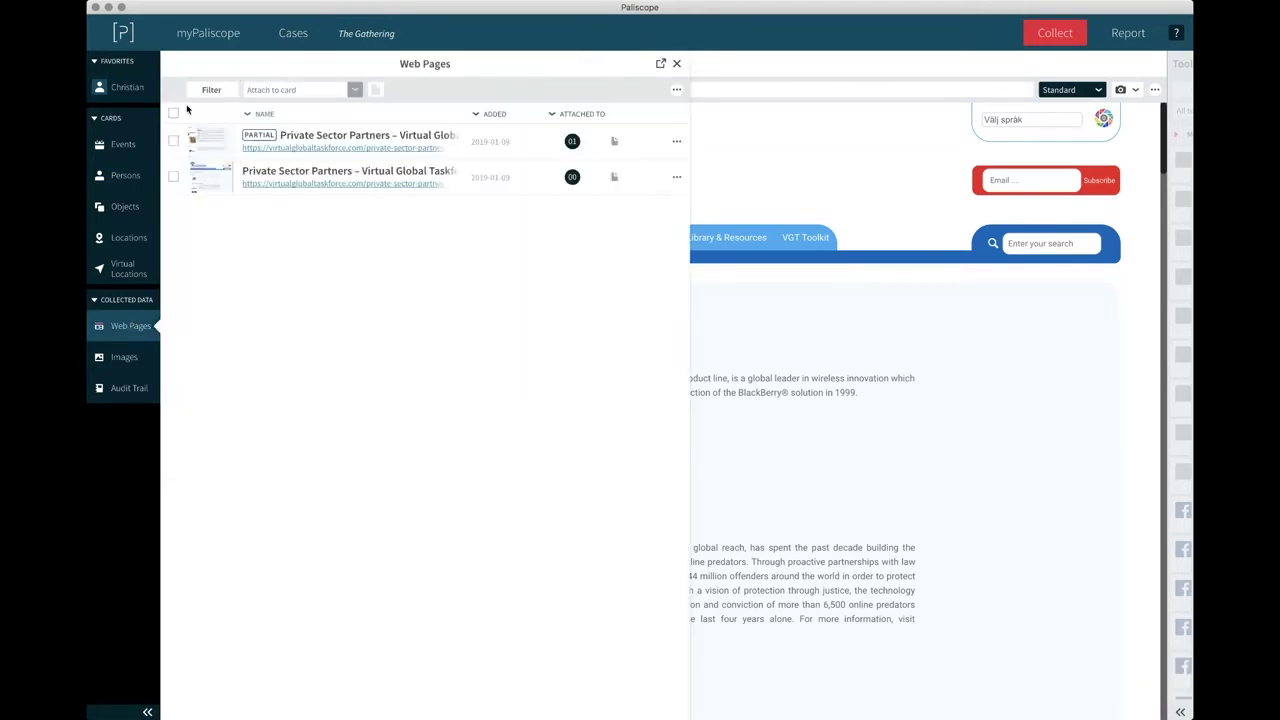
# Review the full-page capture's screenshot, then attach it to the same person card.
pyautogui.click(204, 180)
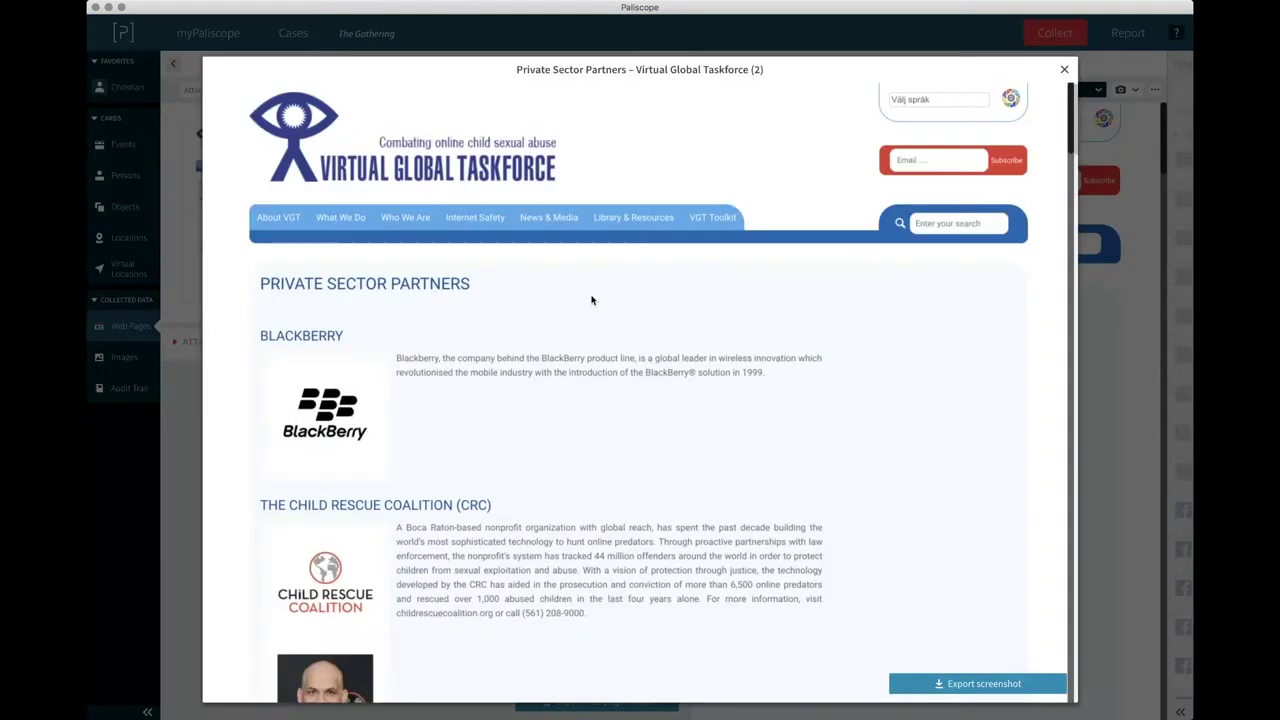
pyautogui.scroll(-20, 591, 300)
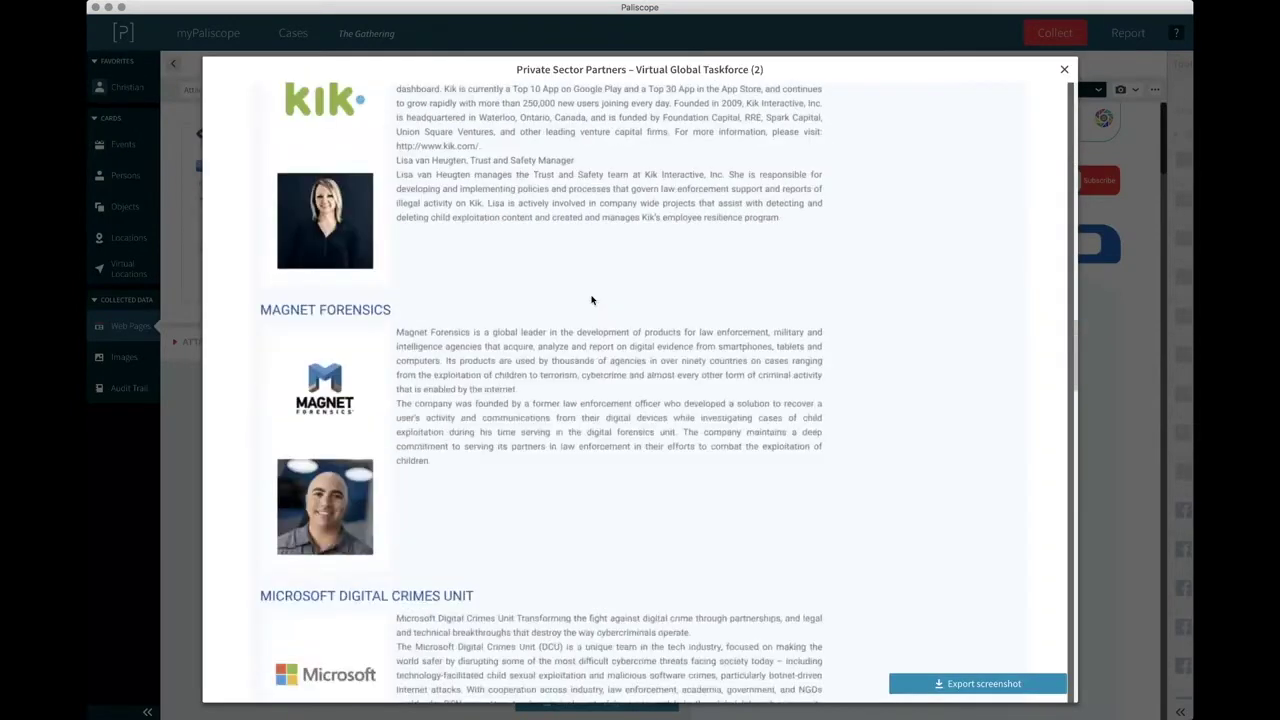
pyautogui.scroll(-10, 591, 300)
pyautogui.scroll(3, 700, 250)
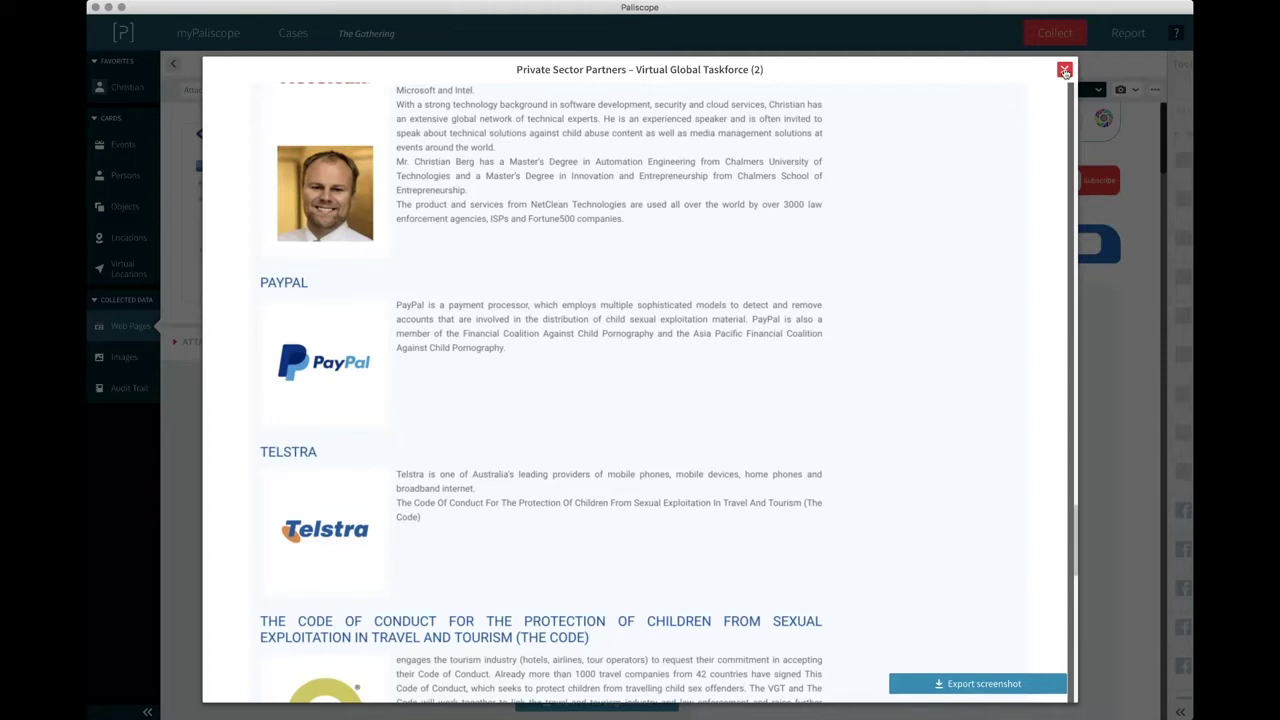
pyautogui.click(1065, 72)
pyautogui.click(290, 90)
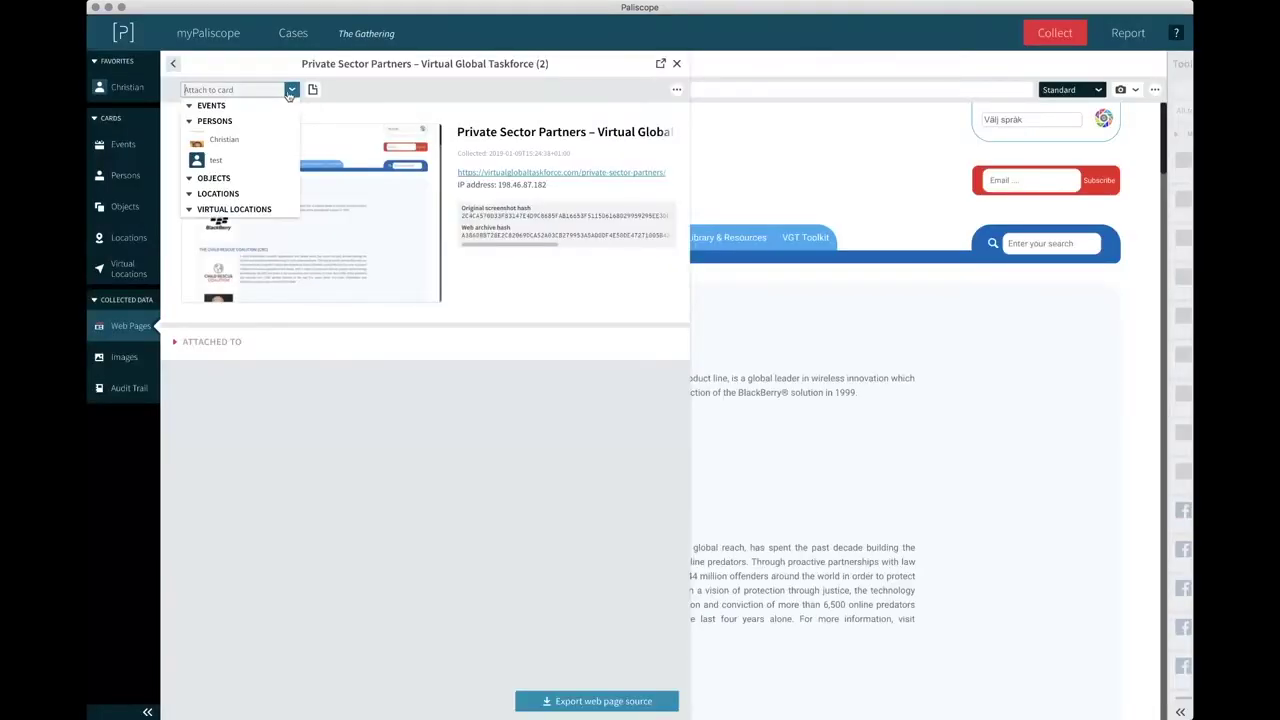
pyautogui.click(227, 140)
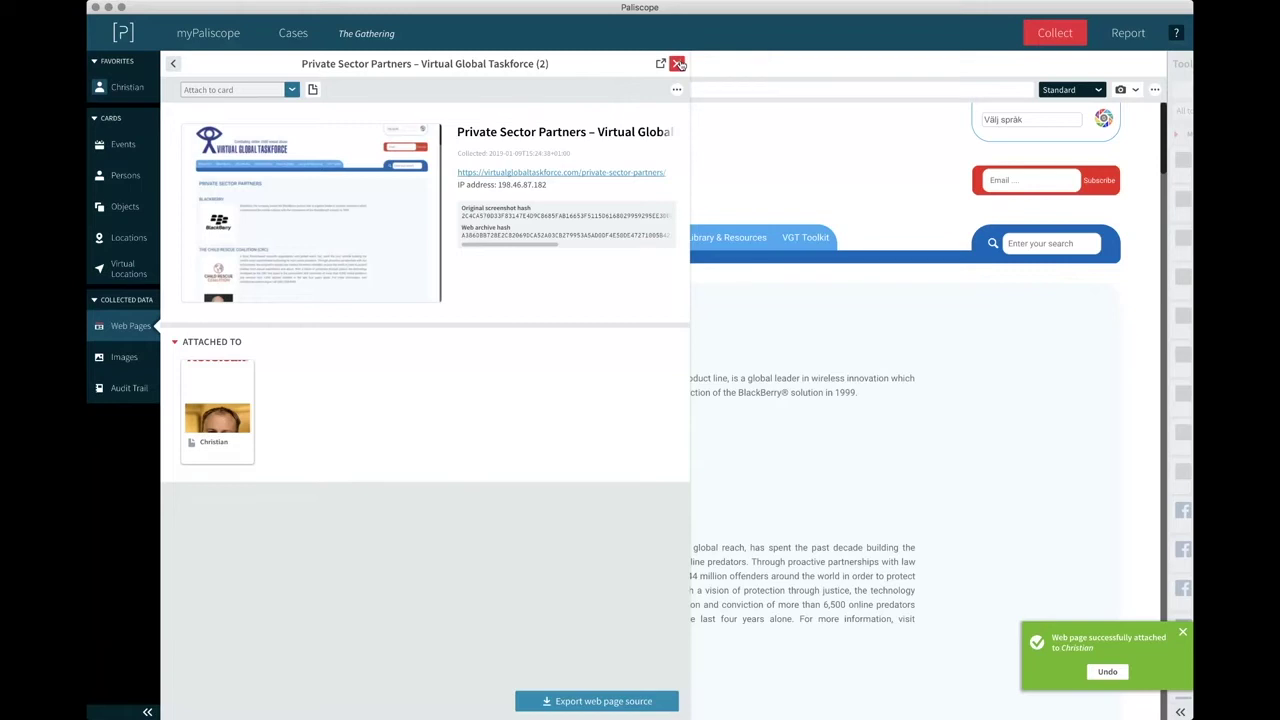
pyautogui.click(678, 63)
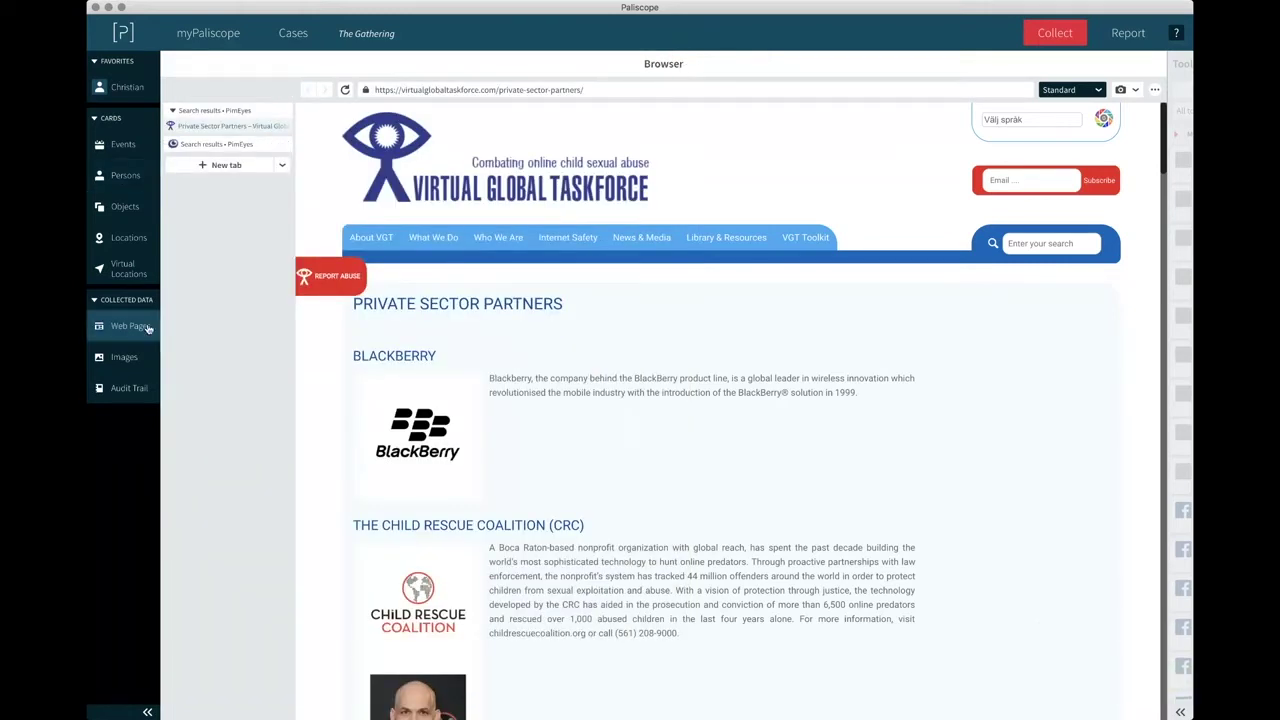
# Search Camera Forensics using the GPS latitude of photo 2015-10-11_12-10-30.jpg.
pyautogui.click(128, 362)
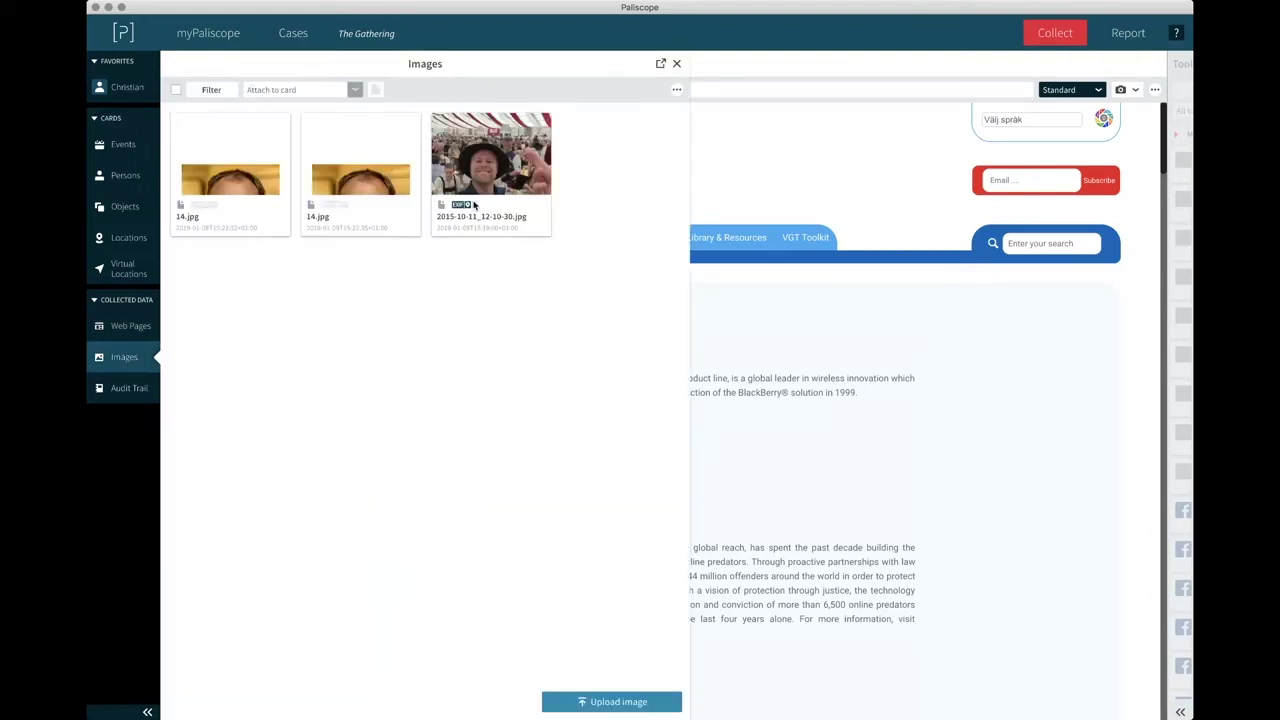
pyautogui.click(491, 160)
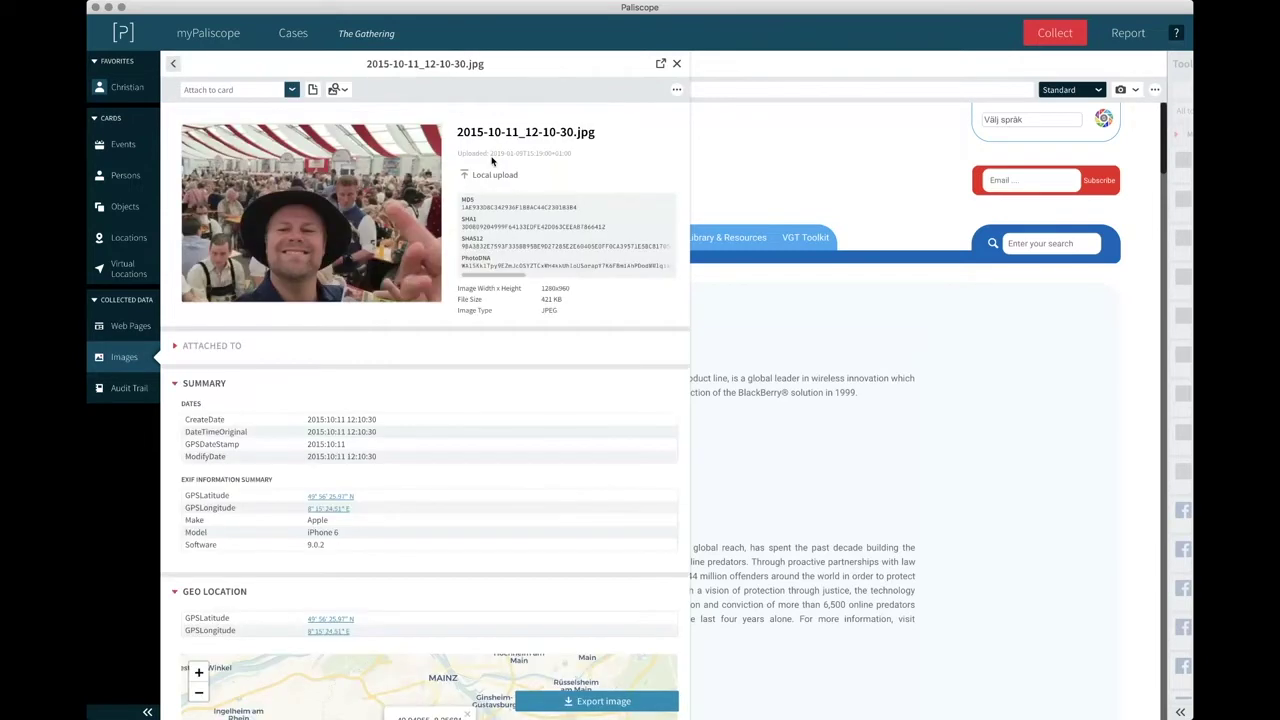
pyautogui.scroll(-3, 335, 360)
pyautogui.scroll(-1, 336, 358)
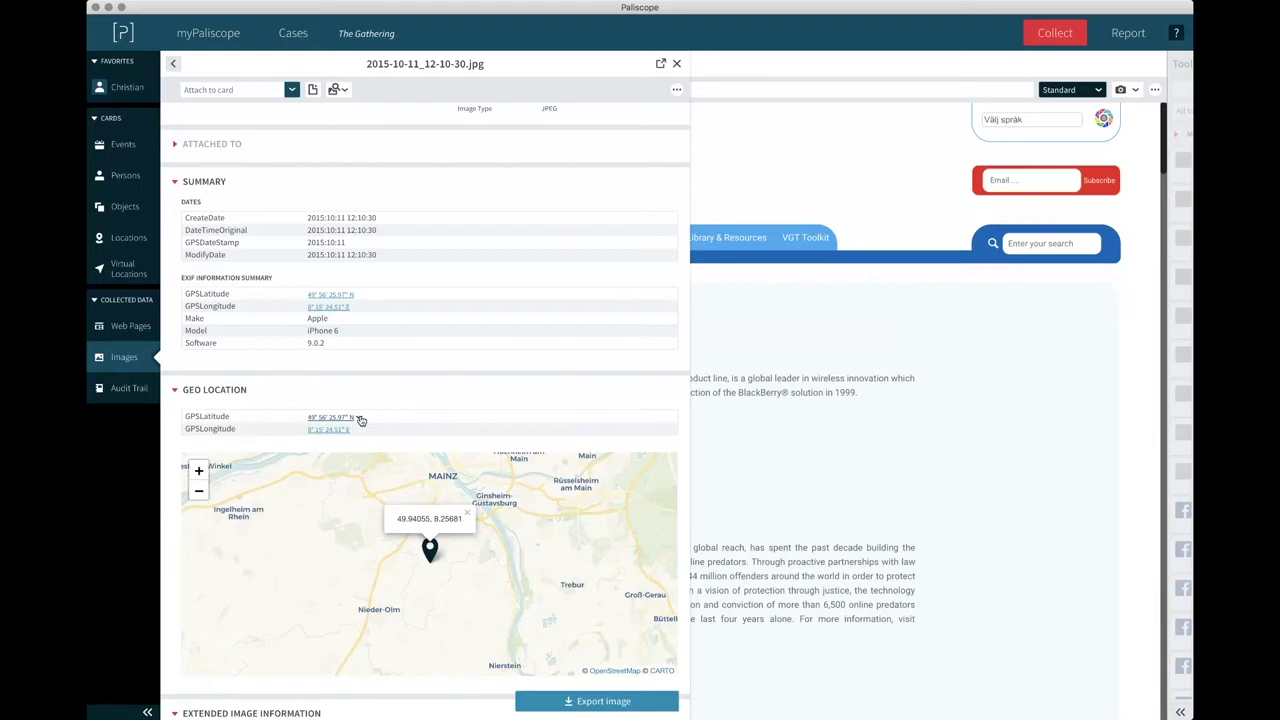
pyautogui.click(359, 419)
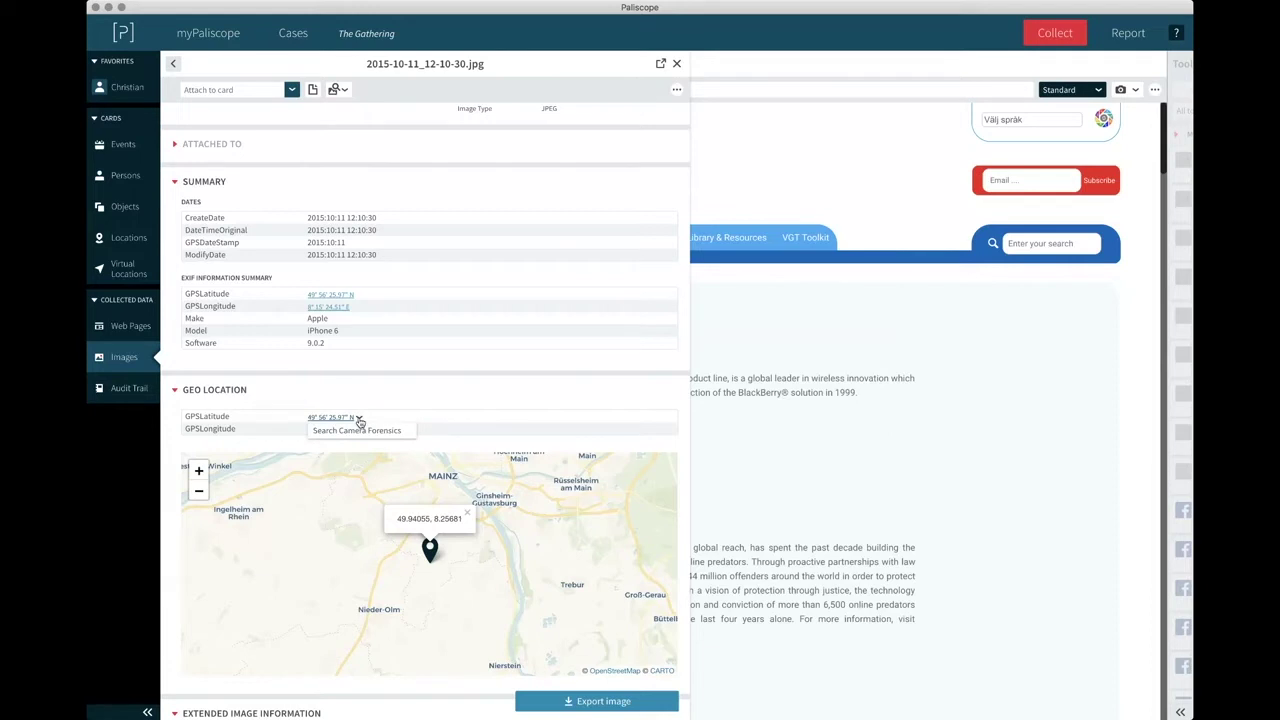
pyautogui.click(358, 431)
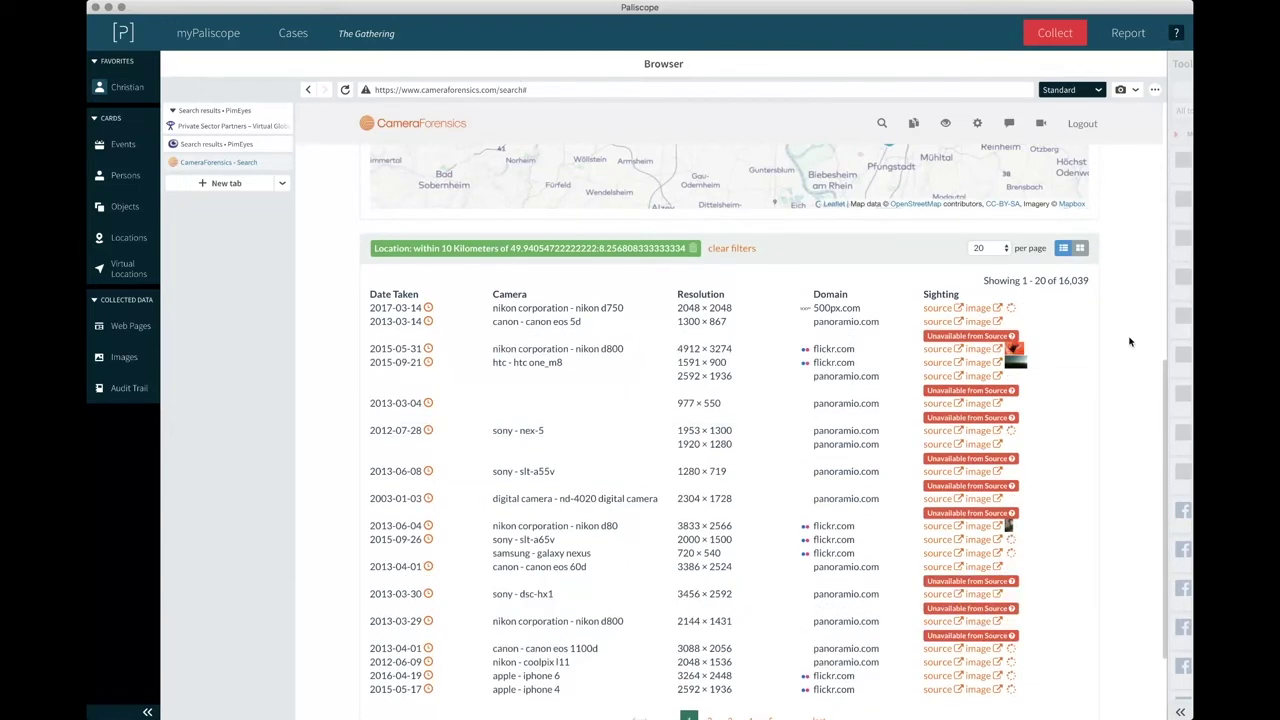
# Switch the CameraForensics location results to gallery view.
pyautogui.scroll(2, 1130, 342)
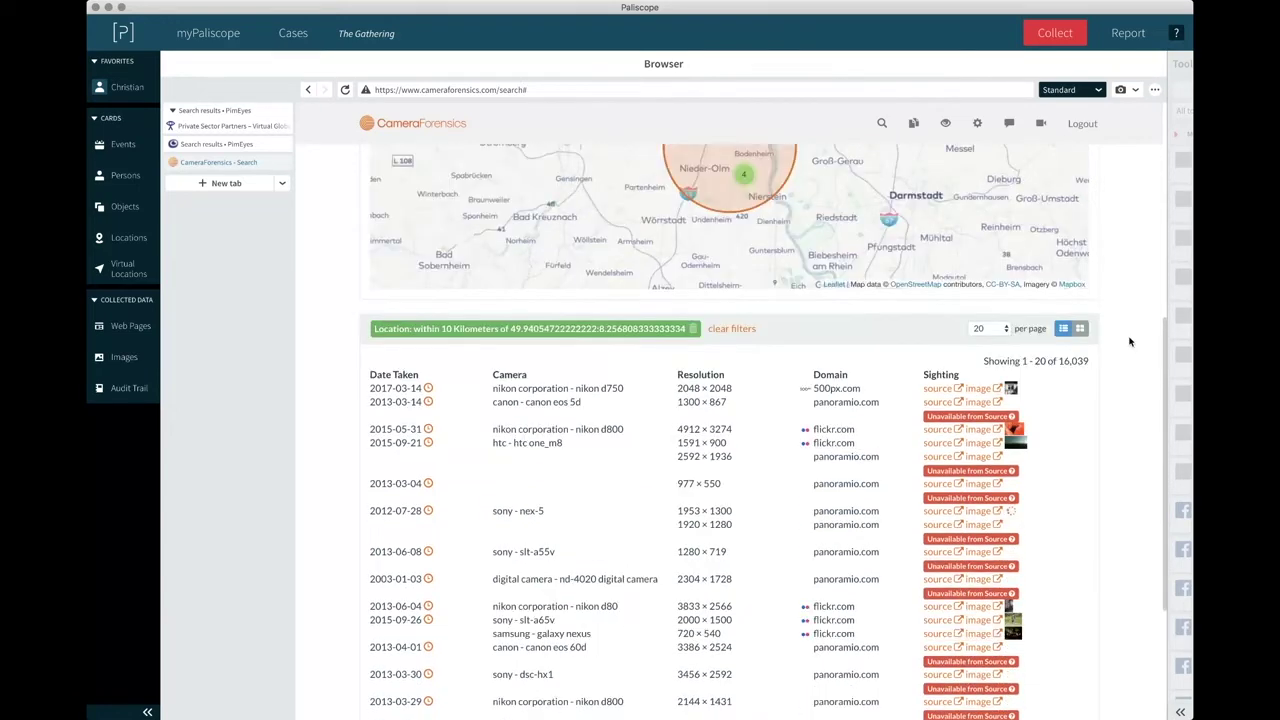
pyautogui.scroll(-4, 1132, 340)
pyautogui.scroll(1, 1125, 270)
pyautogui.click(1079, 191)
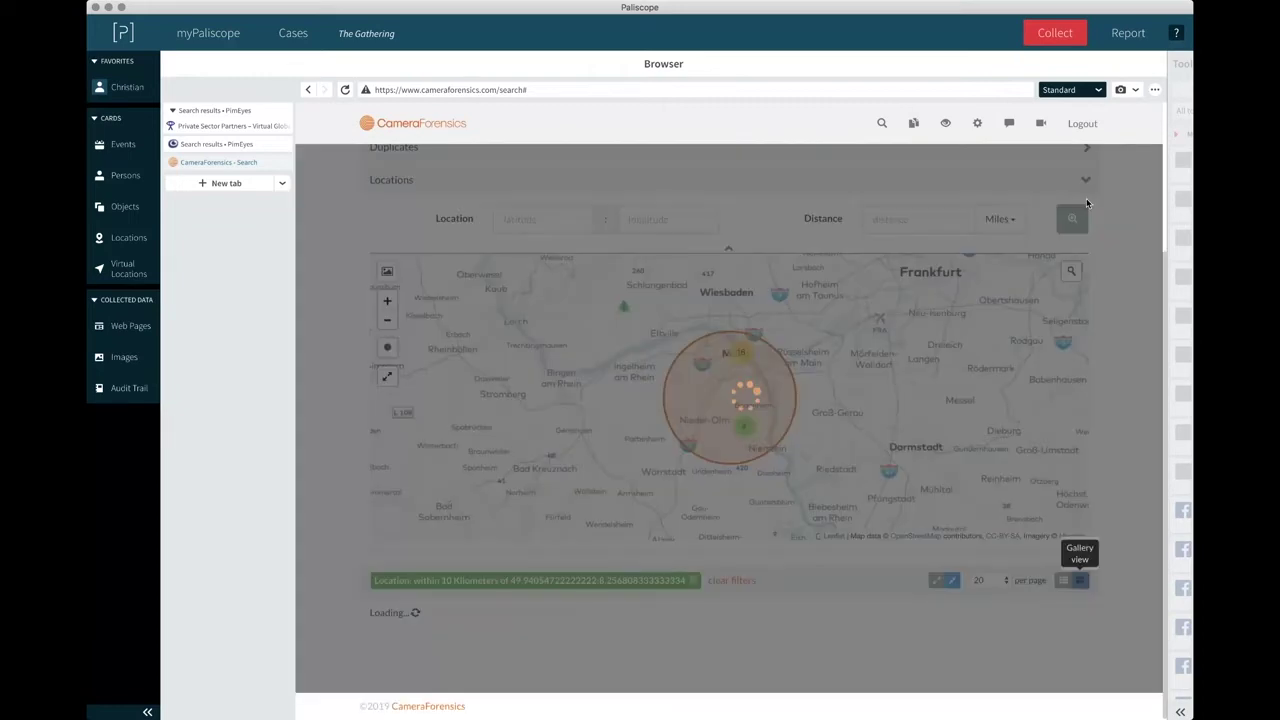
# Move to the second page of results (21–40) and browse them.
pyautogui.scroll(-5, 1065, 356)
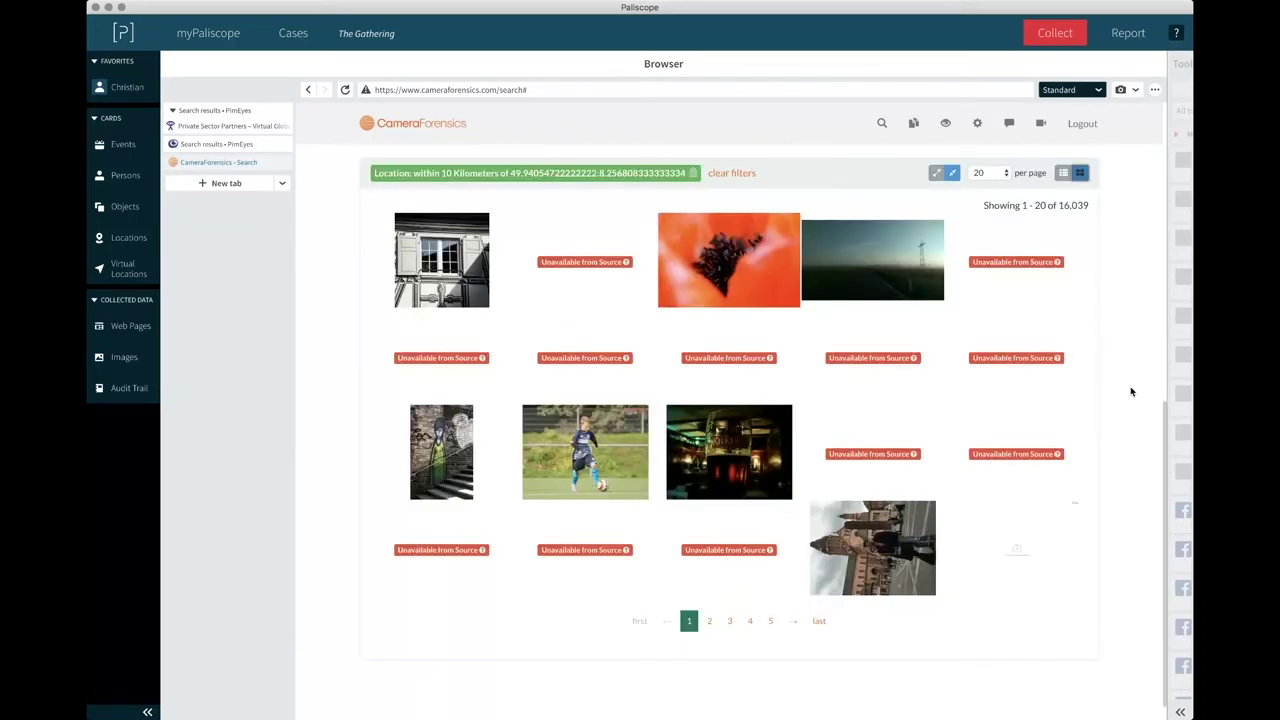
pyautogui.scroll(-1, 1132, 392)
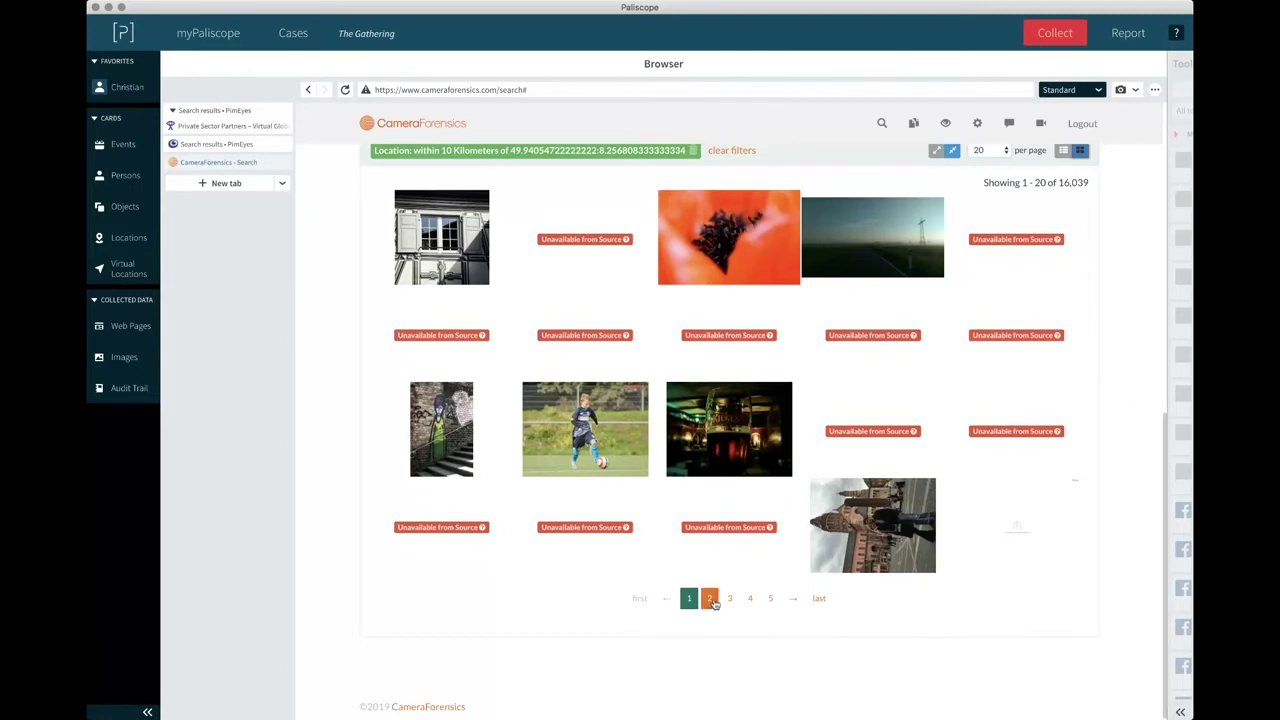
pyautogui.click(709, 598)
pyautogui.scroll(-5, 1100, 324)
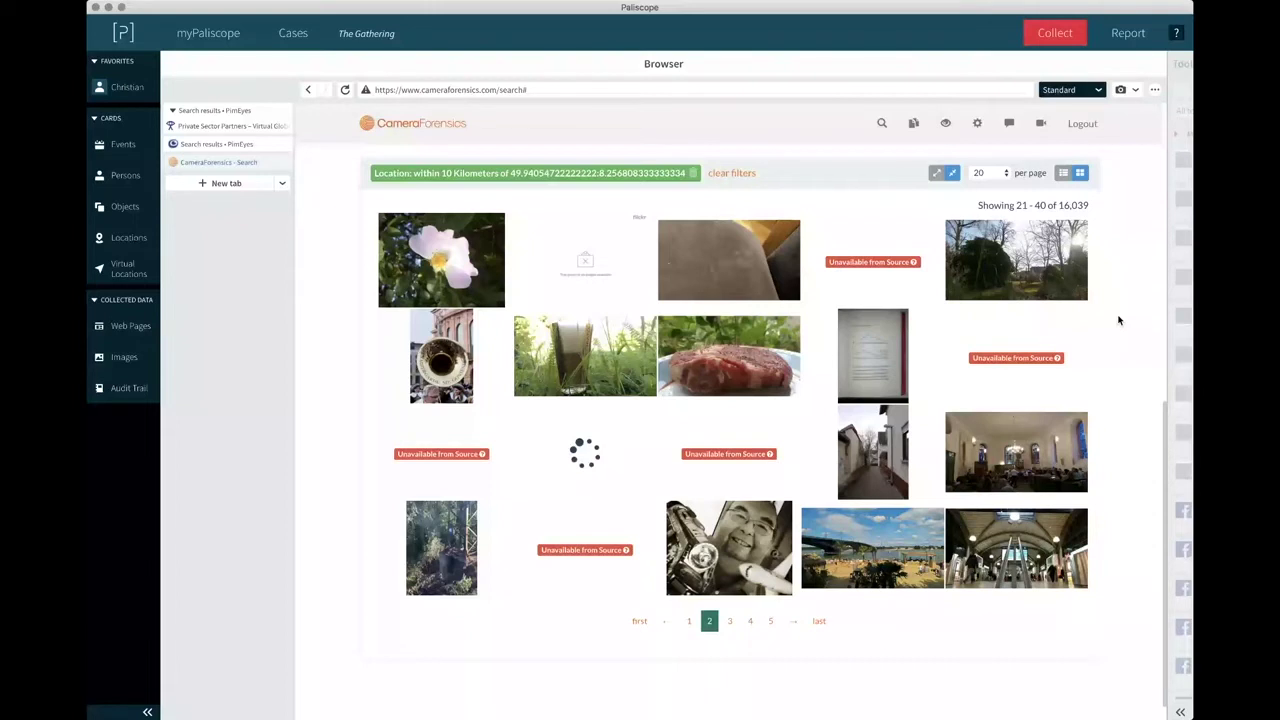
pyautogui.scroll(4, 1119, 320)
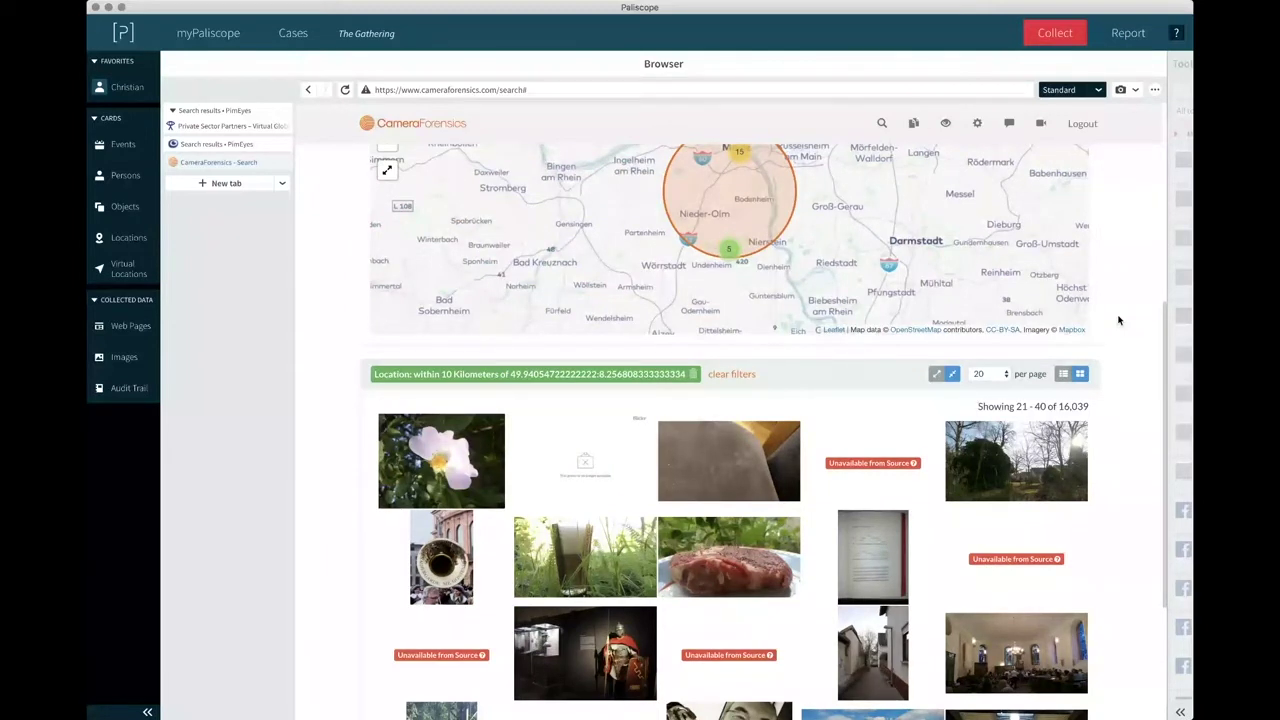
pyautogui.scroll(3, 1119, 320)
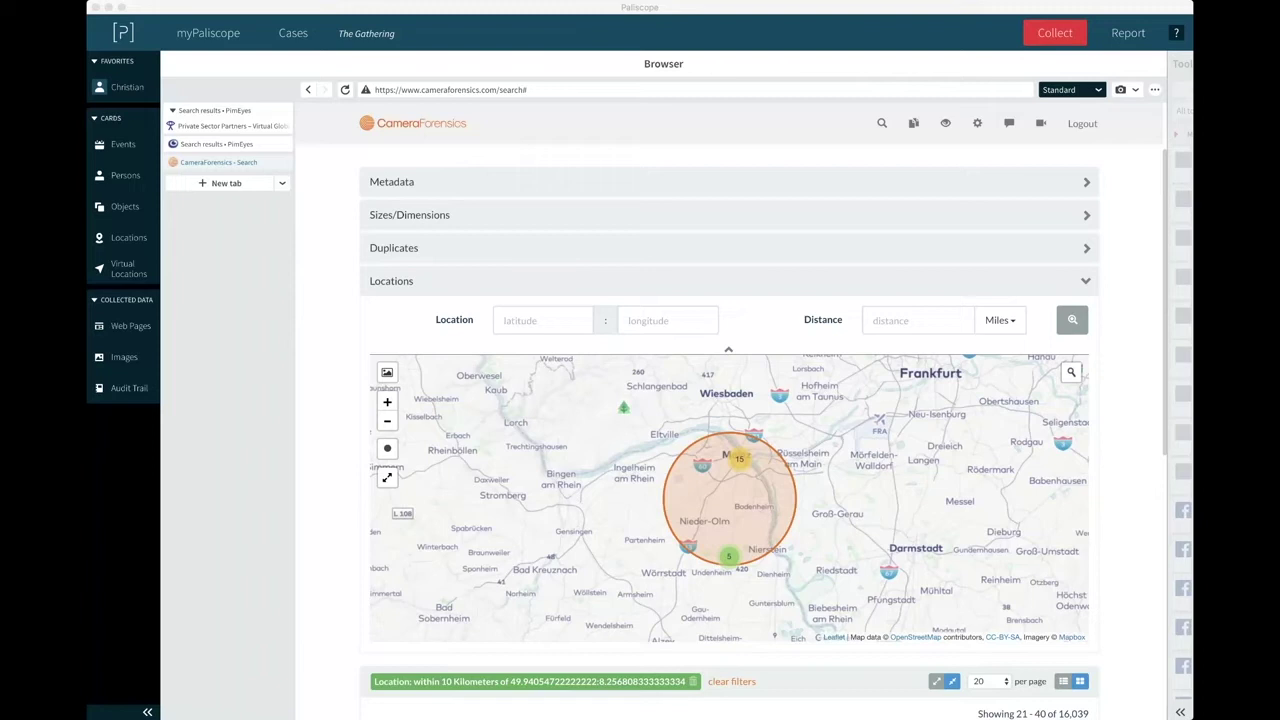
# Open a new browser tab in Paliscope.
pyautogui.click(99, 457)
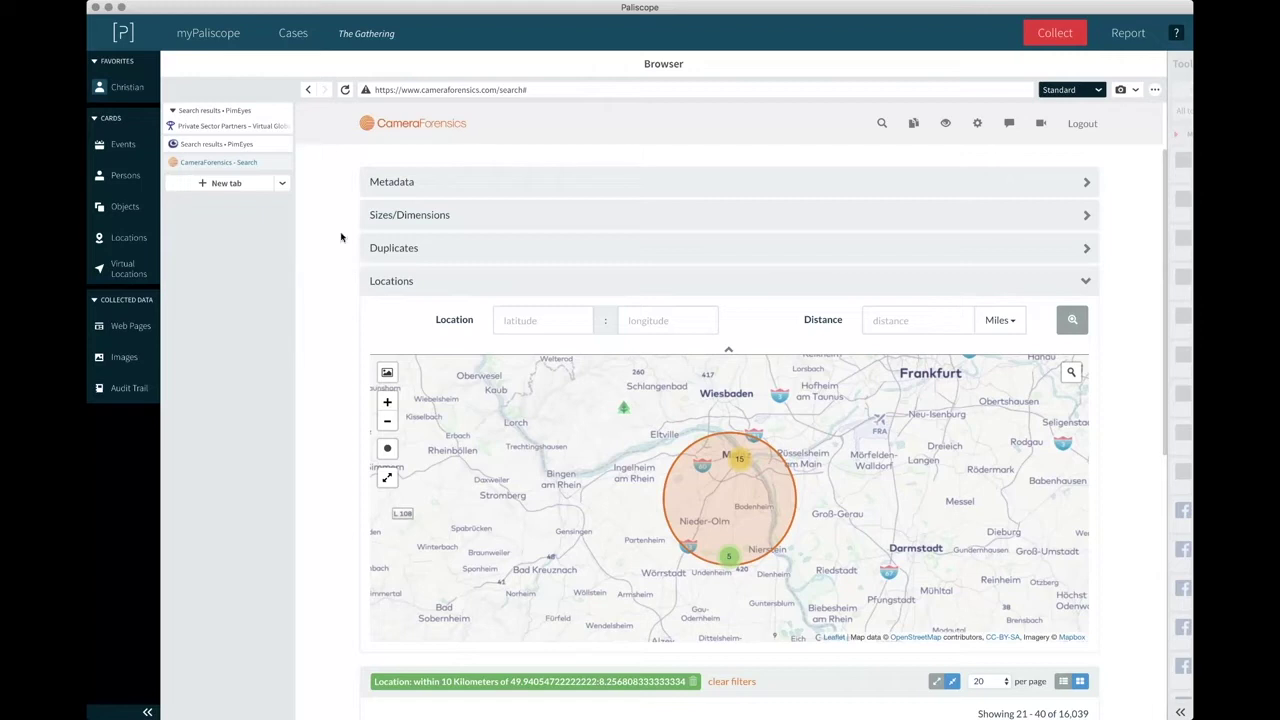
pyautogui.scroll(2, 341, 237)
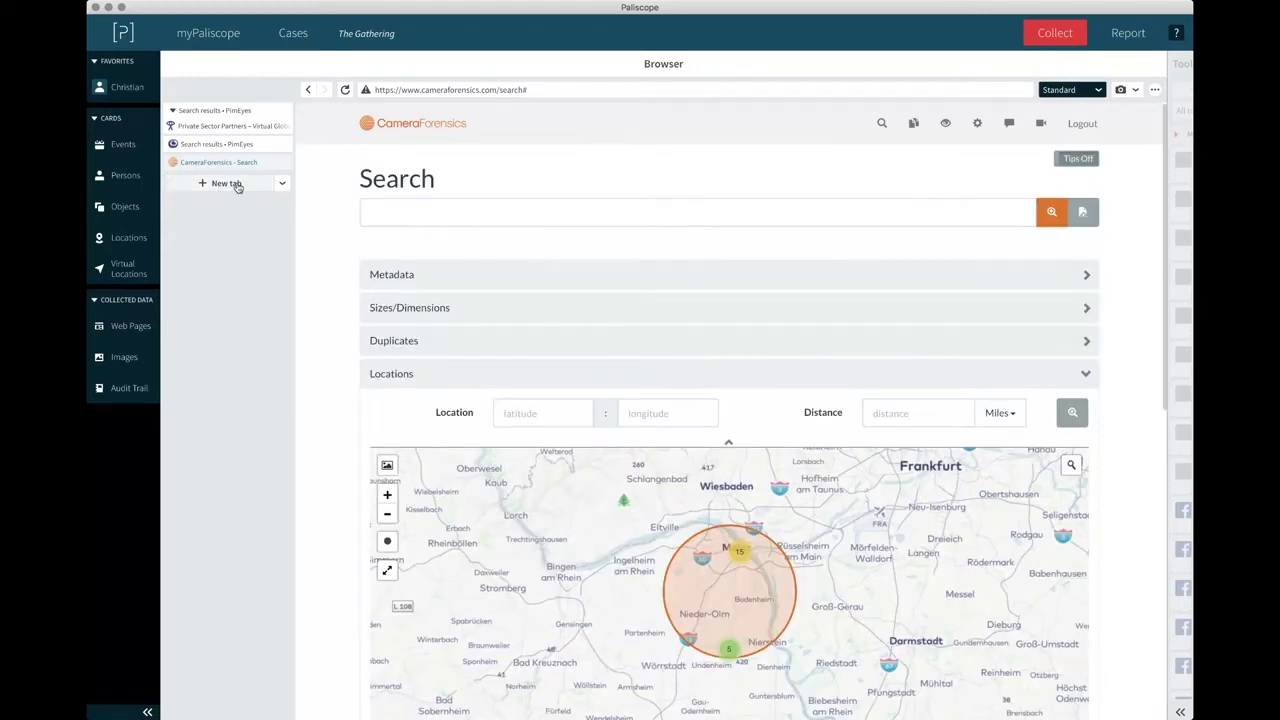
pyautogui.click(226, 184)
# Load ipolitics.ca in the new tab and scroll through the iPolitics homepage.
pyautogui.click(522, 91)
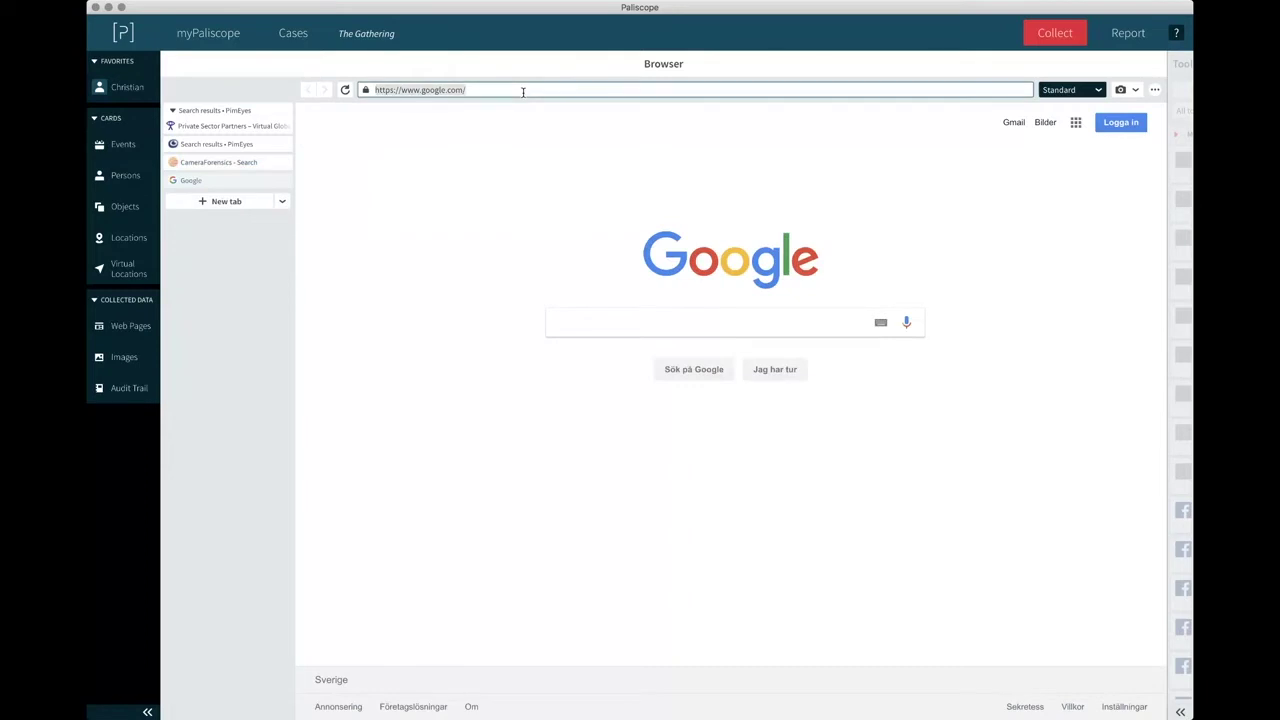
pyautogui.write('ipo')
pyautogui.write('lics.ca')
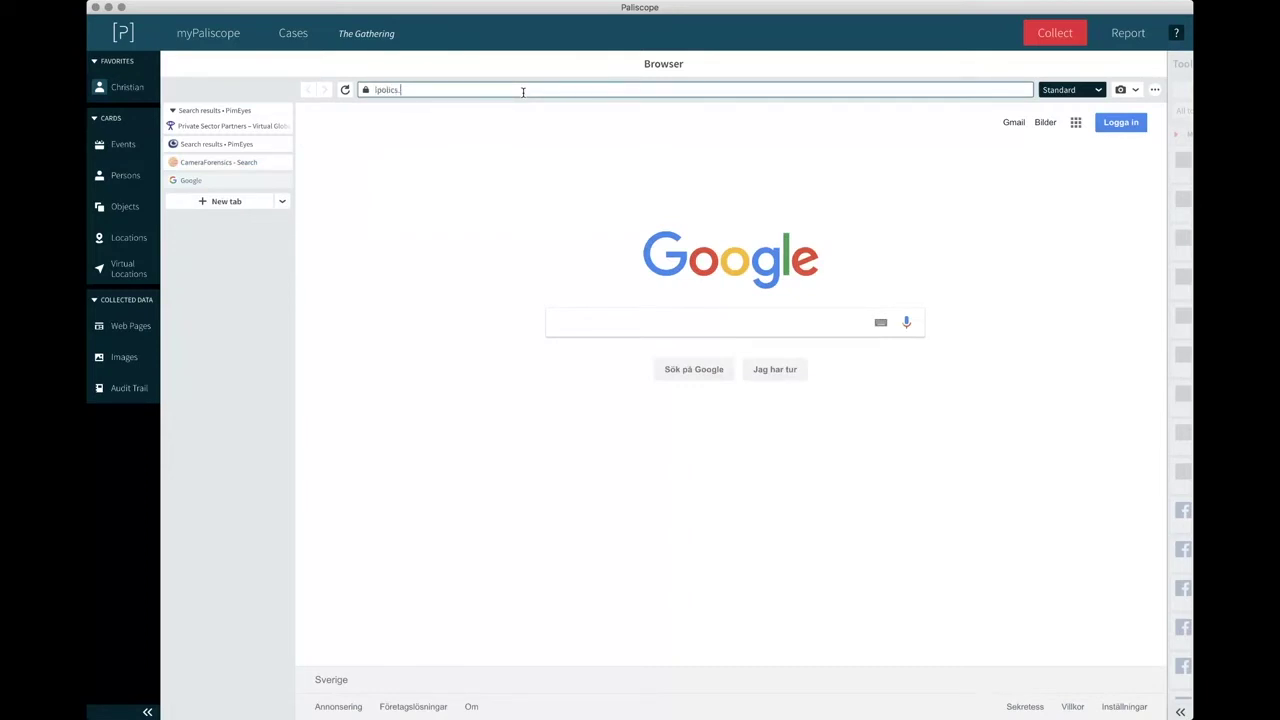
pyautogui.write('iti')
pyautogui.press('Return')
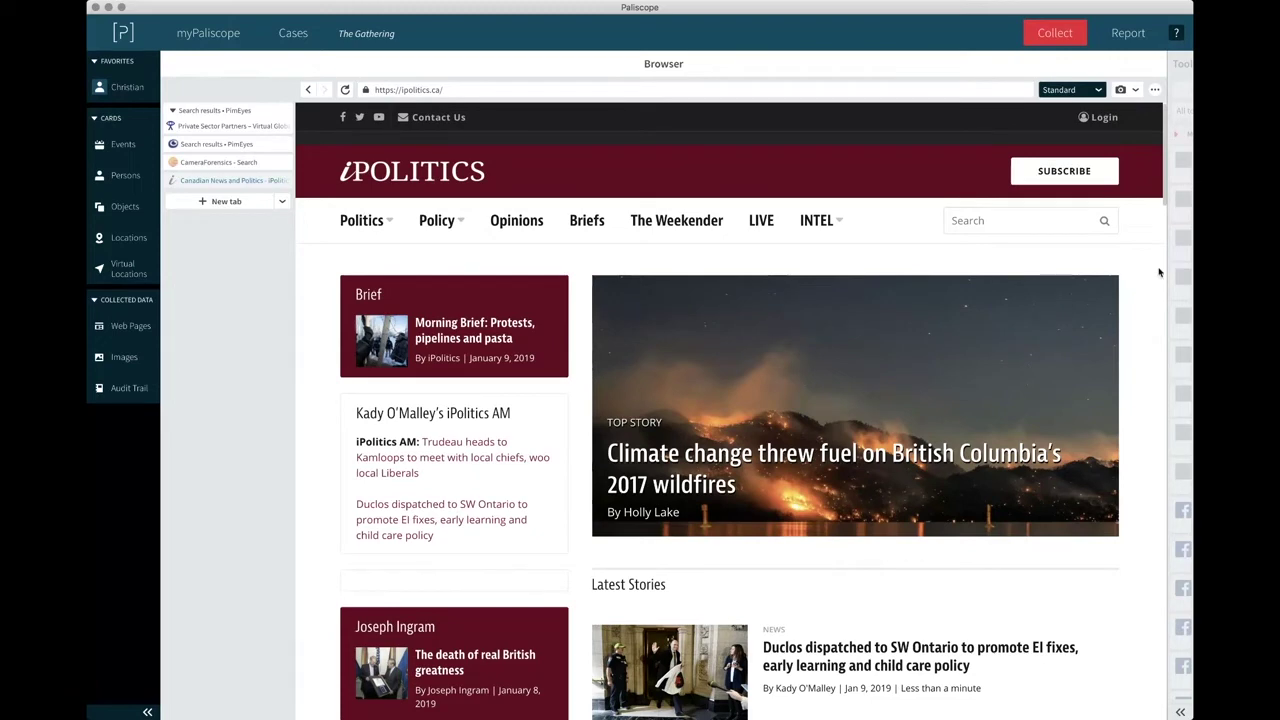
pyautogui.scroll(-5, 1136, 369)
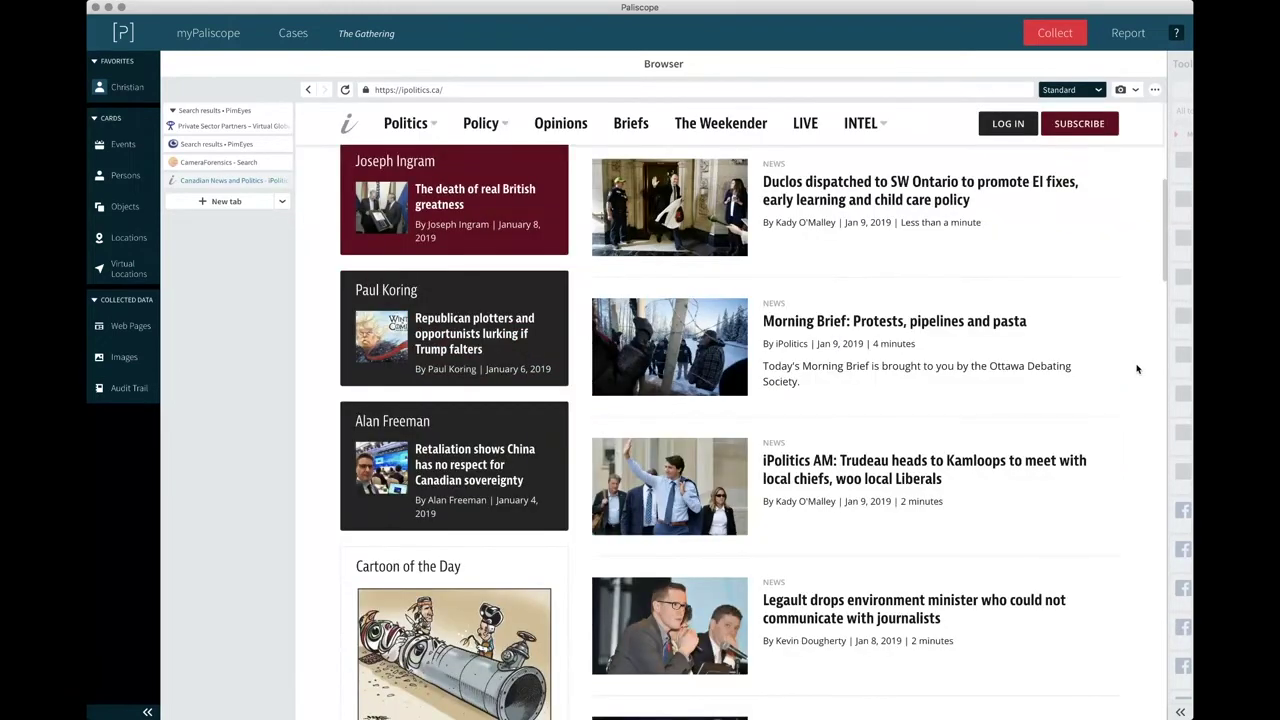
pyautogui.scroll(3, 1136, 369)
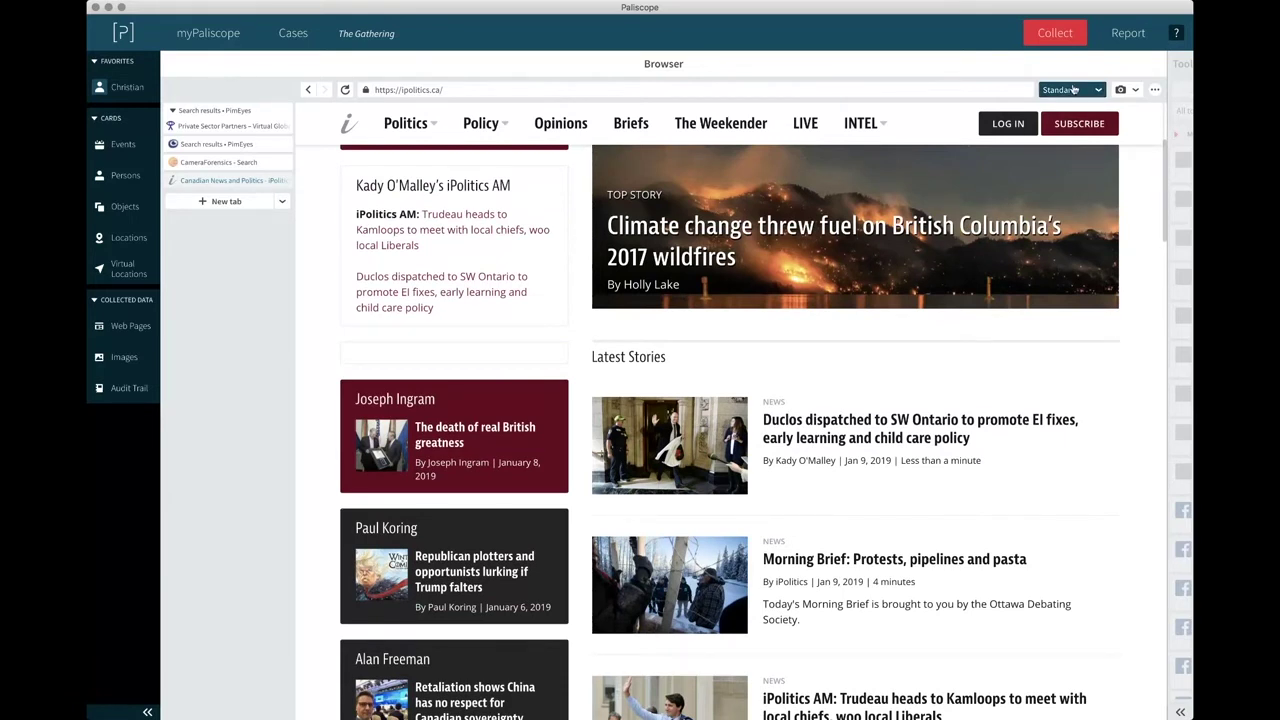
# Switch the iPolitics page to Source view and scroll through its code.
pyautogui.click(1073, 89)
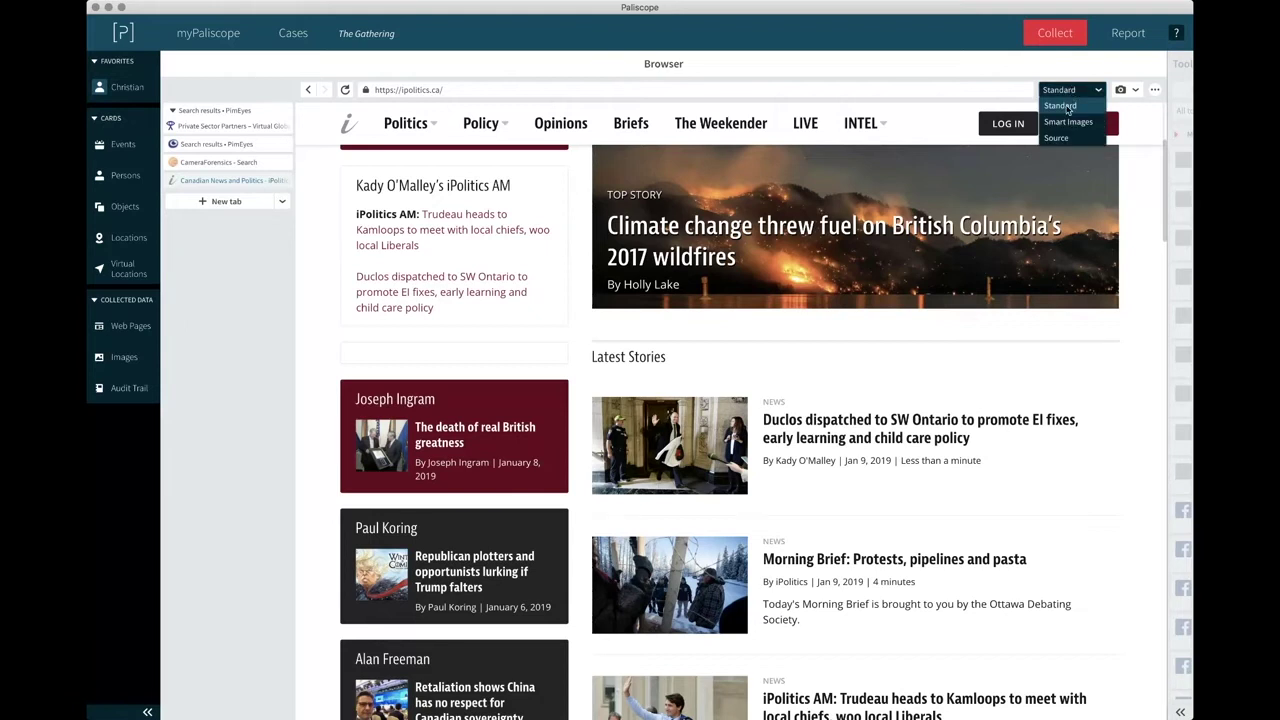
pyautogui.click(1058, 139)
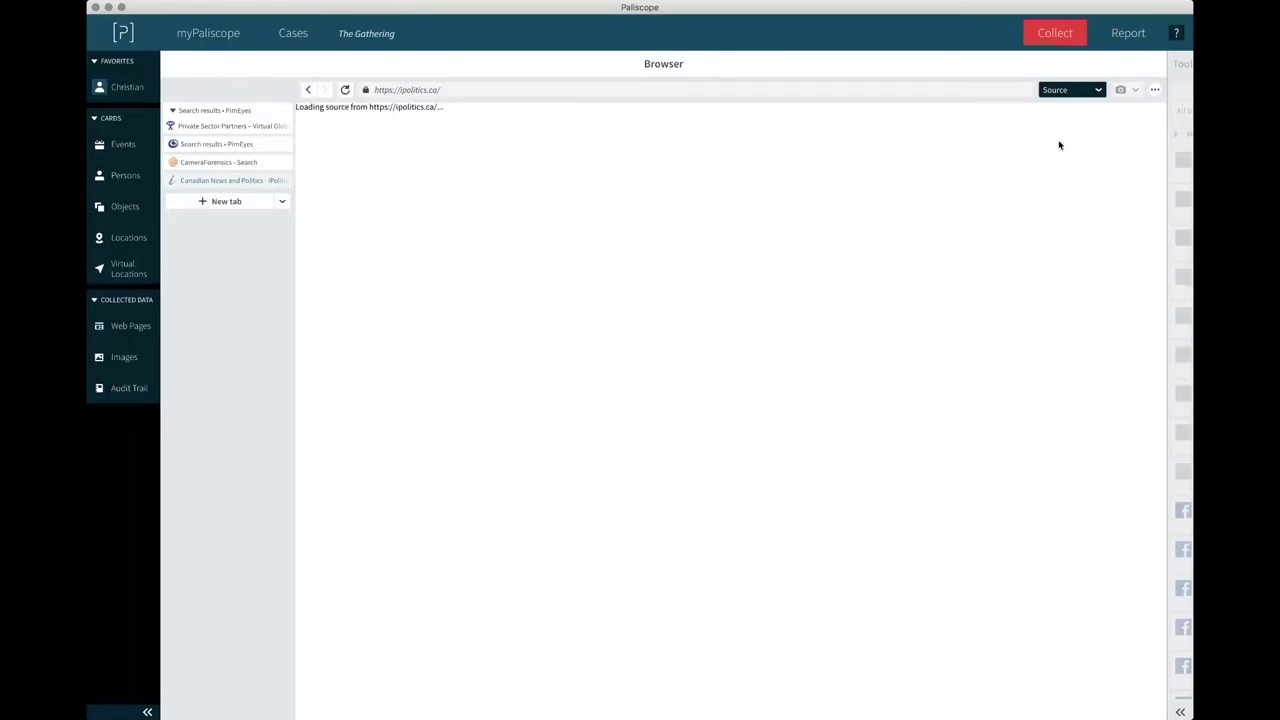
pyautogui.scroll(-8, 1030, 206)
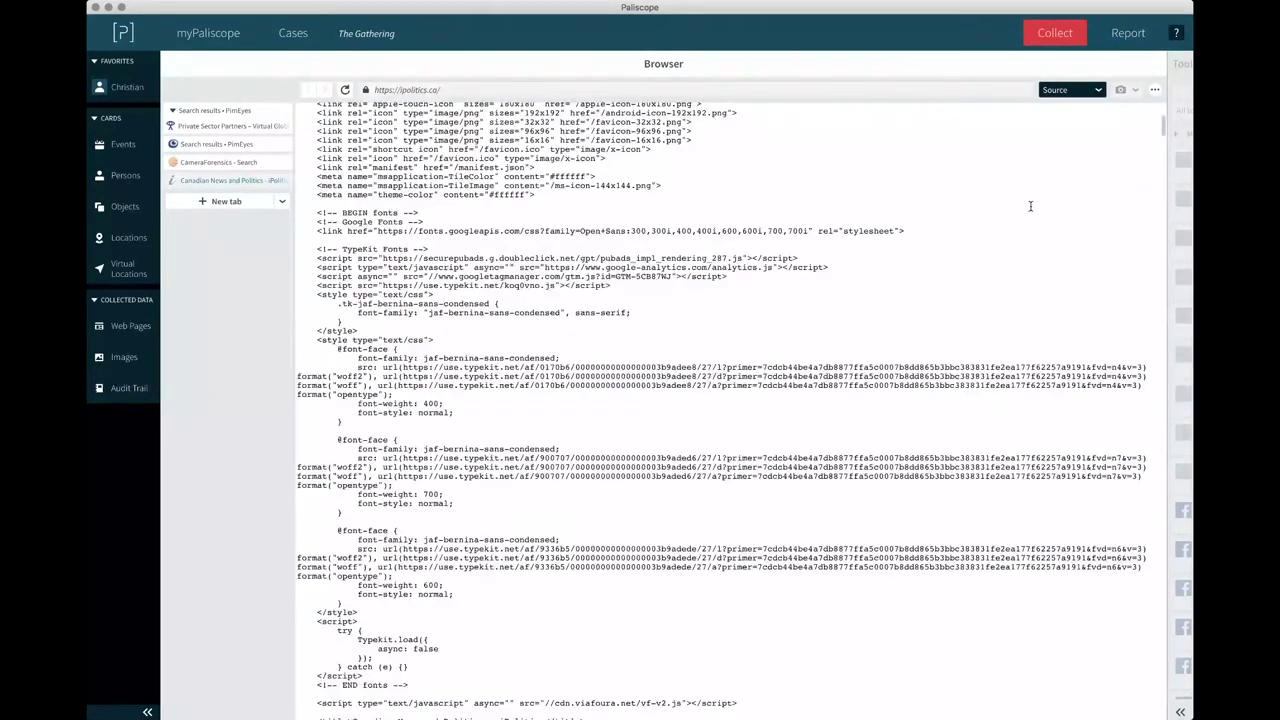
pyautogui.scroll(-3, 1030, 206)
pyautogui.scroll(11, 1030, 206)
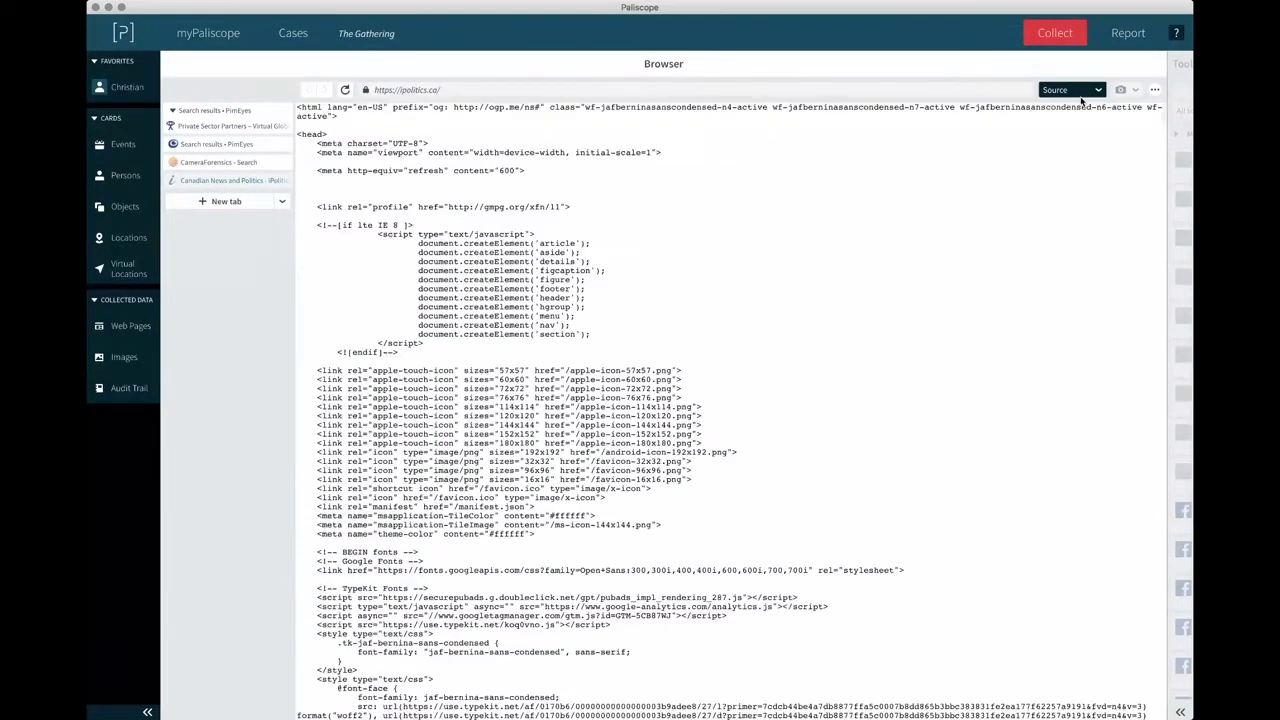
# Switch to Smart Images view and browse the page's image grid with file details.
pyautogui.click(1077, 94)
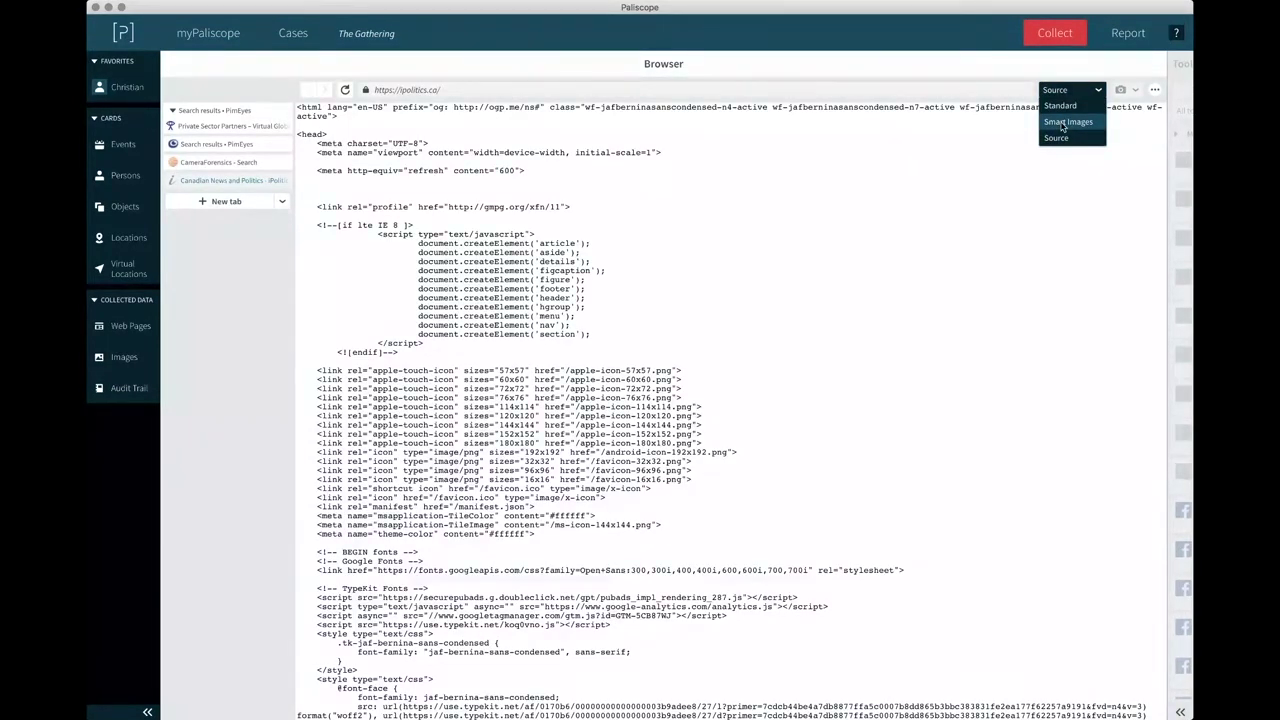
pyautogui.click(1062, 122)
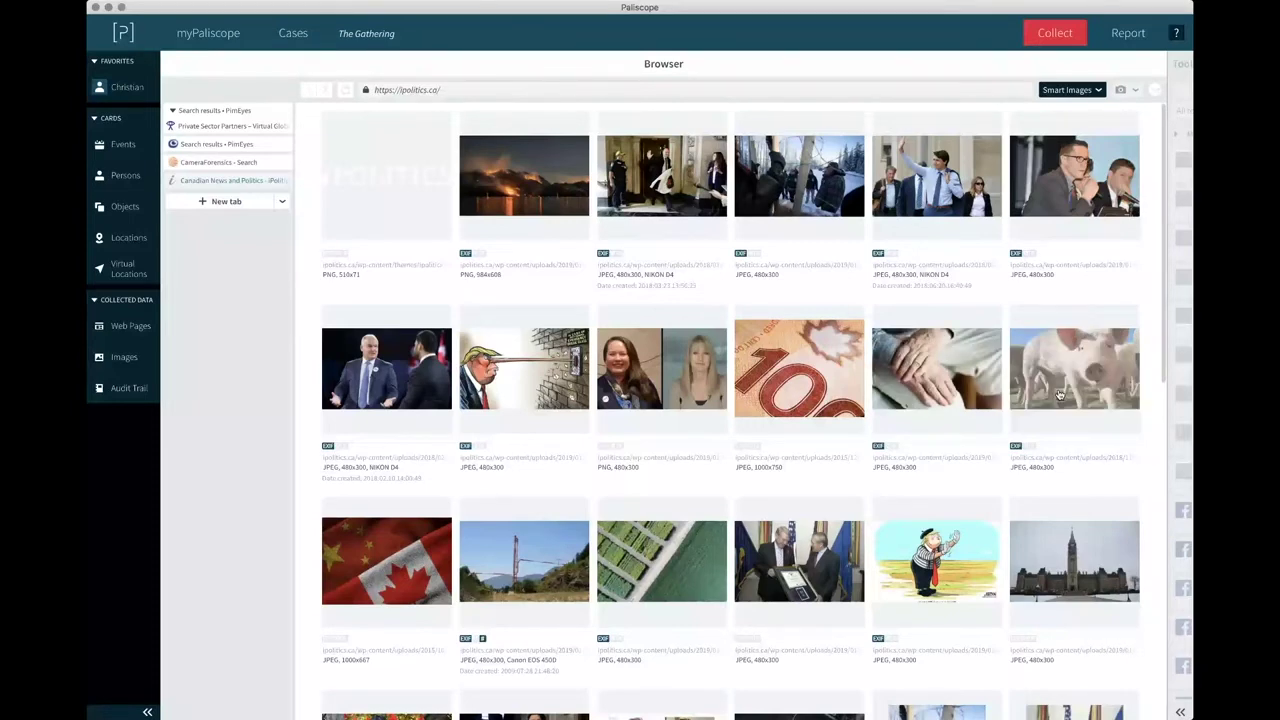
pyautogui.scroll(-2, 1059, 394)
pyautogui.scroll(-1, 578, 405)
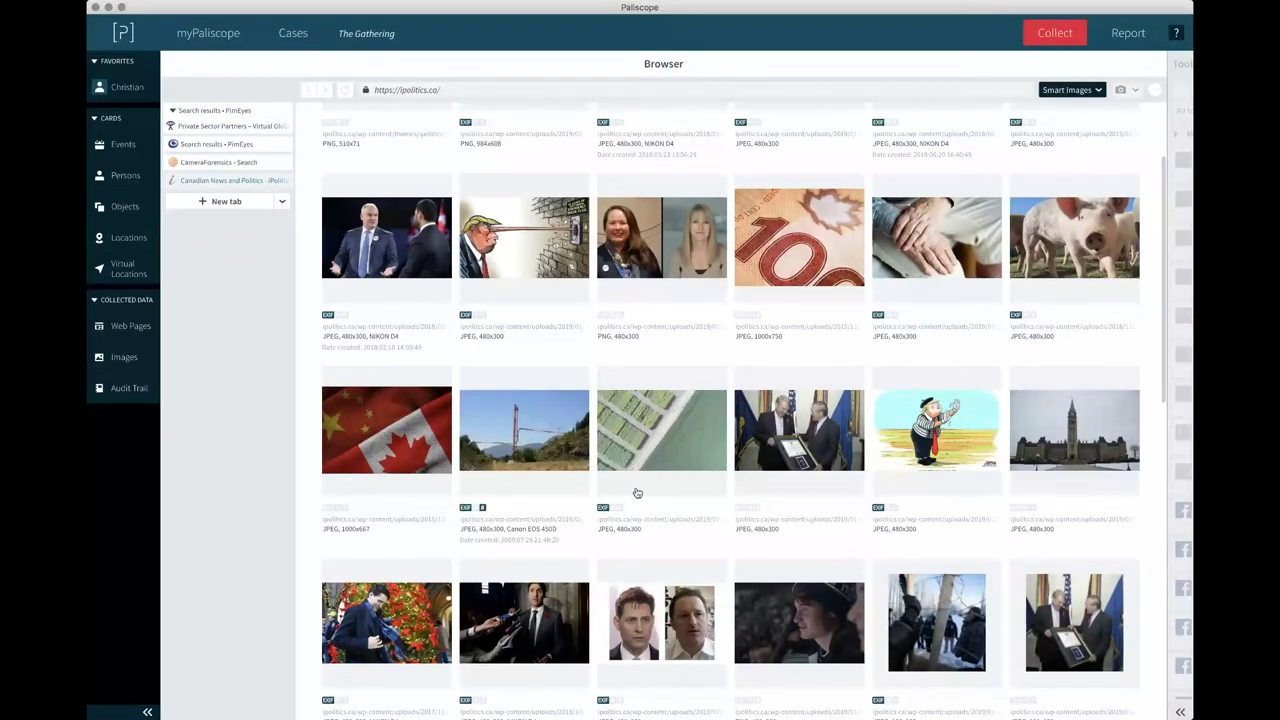
pyautogui.scroll(-2, 483, 455)
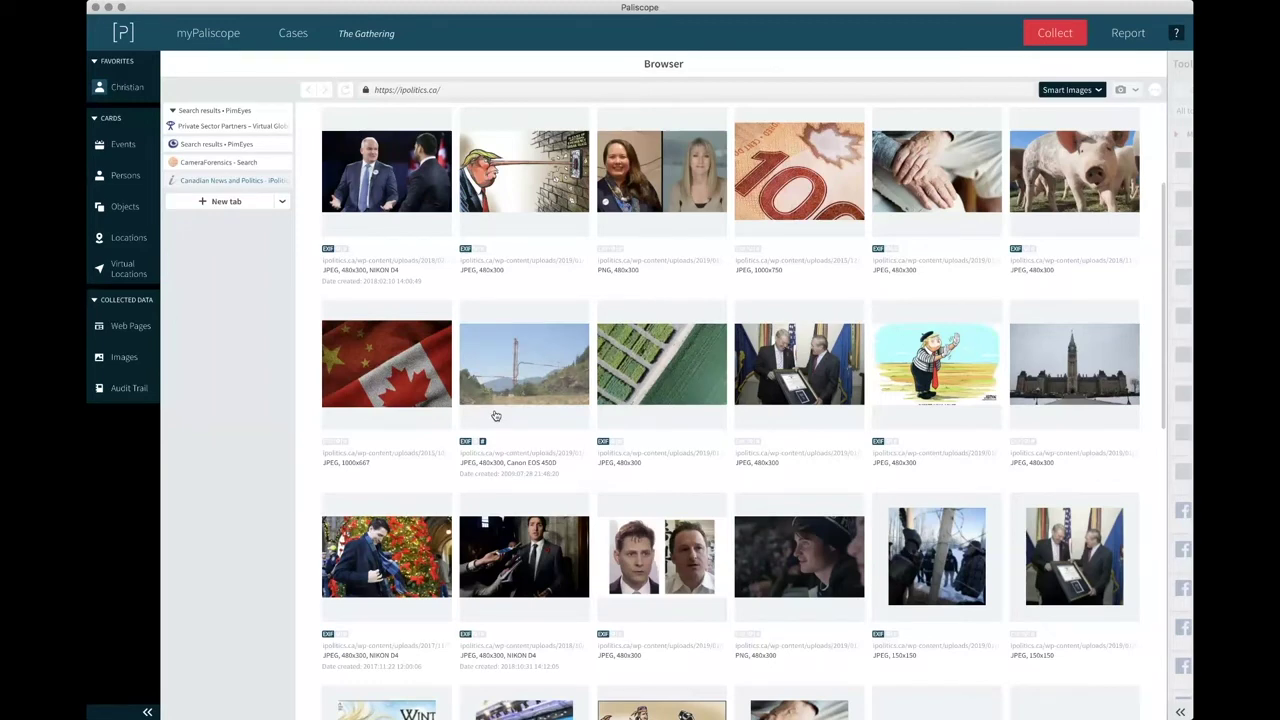
# Open the bridge image's details and run CameraForensics searches on its serial number and serial number format.
pyautogui.click(495, 412)
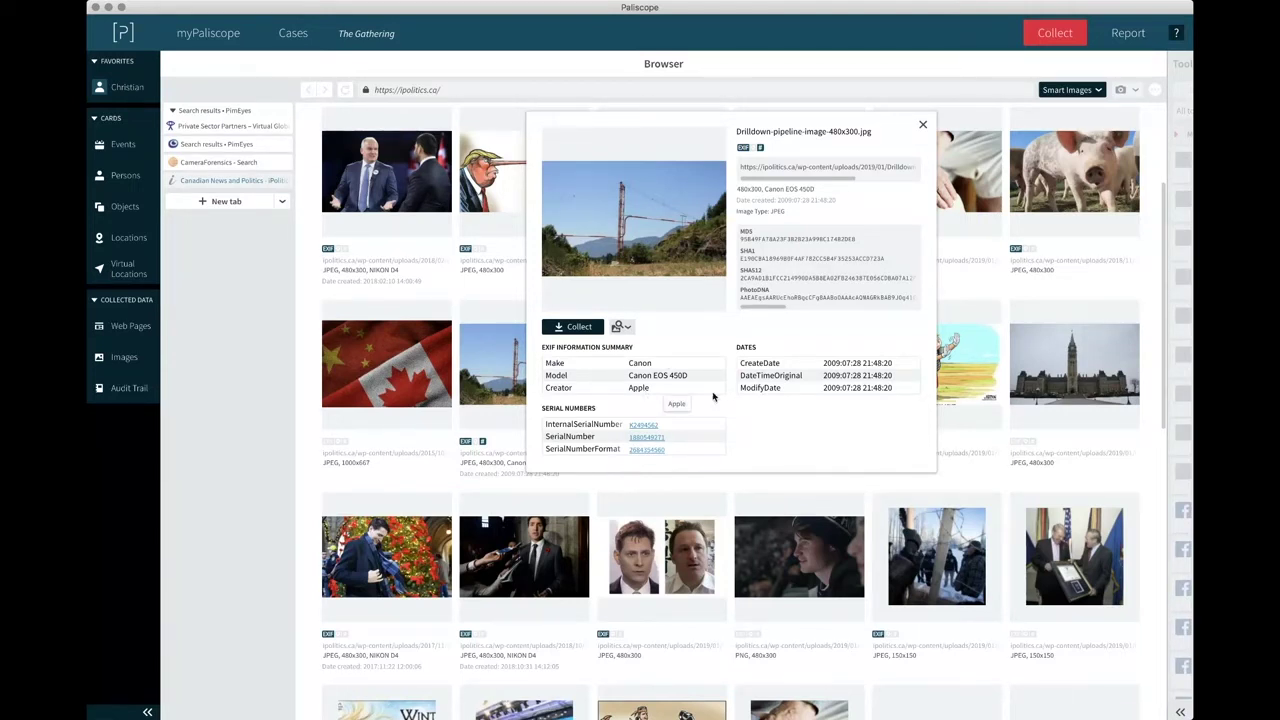
pyautogui.click(655, 442)
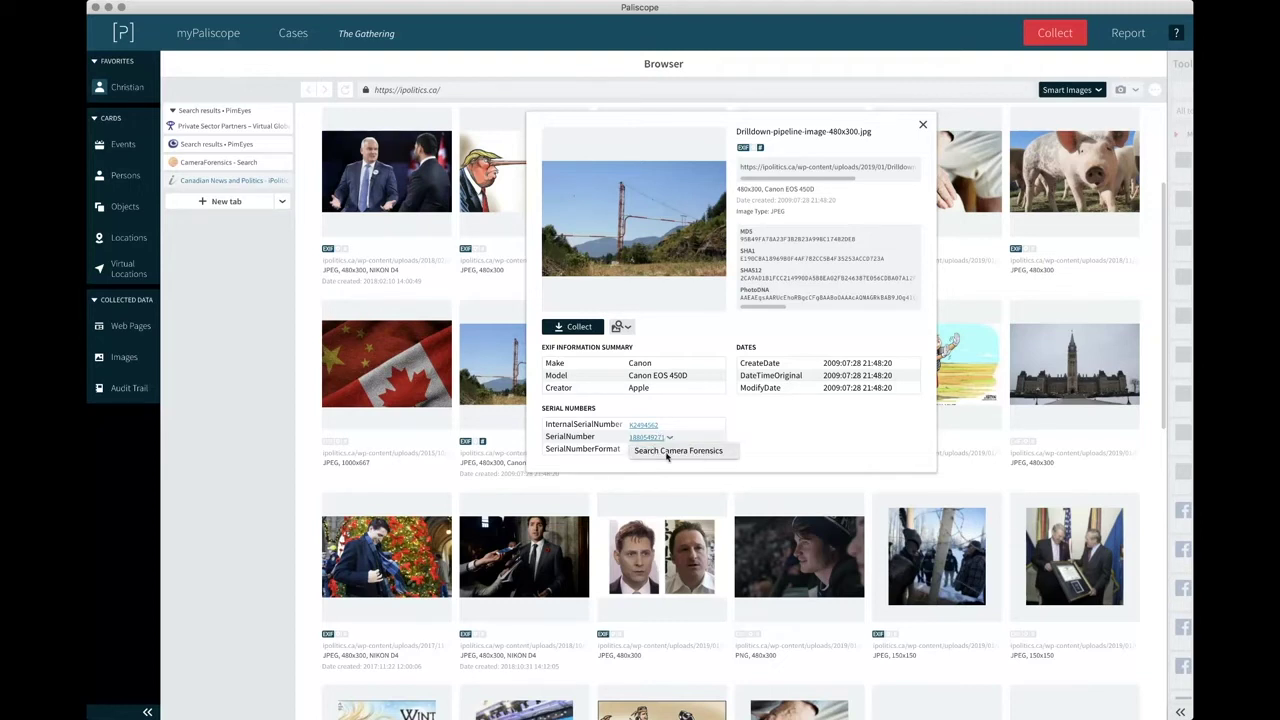
pyautogui.click(667, 451)
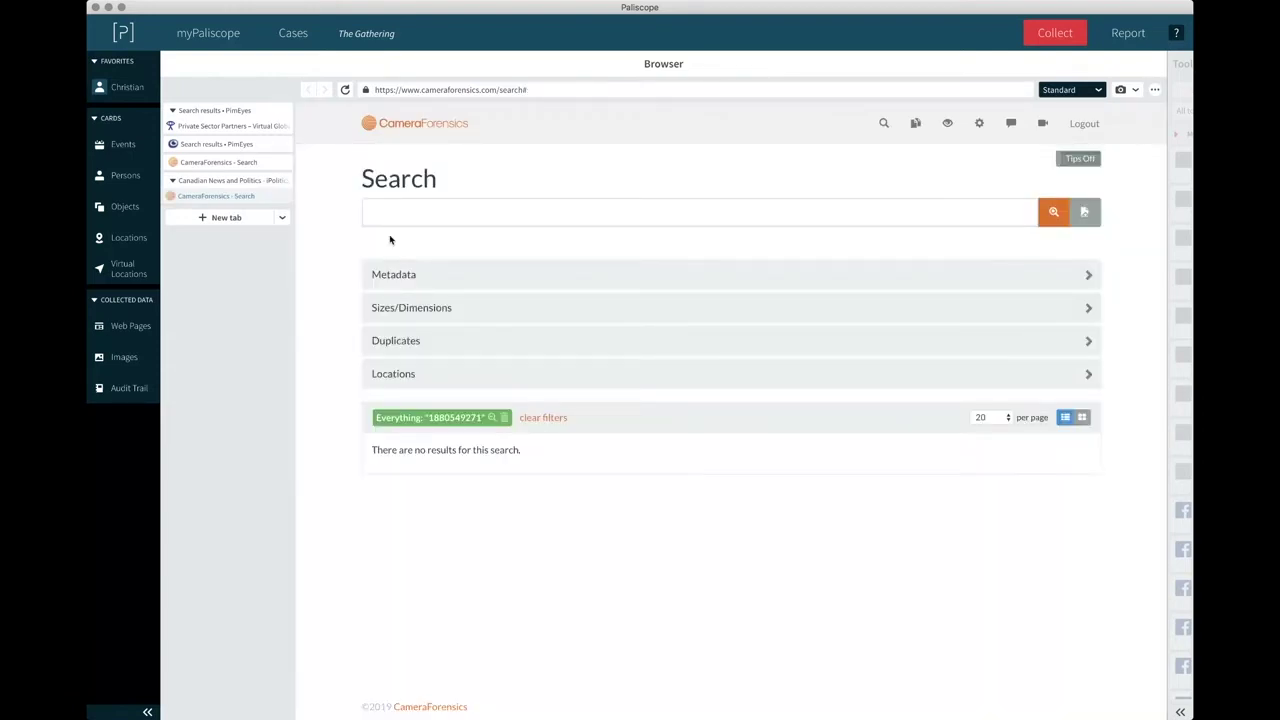
pyautogui.click(241, 181)
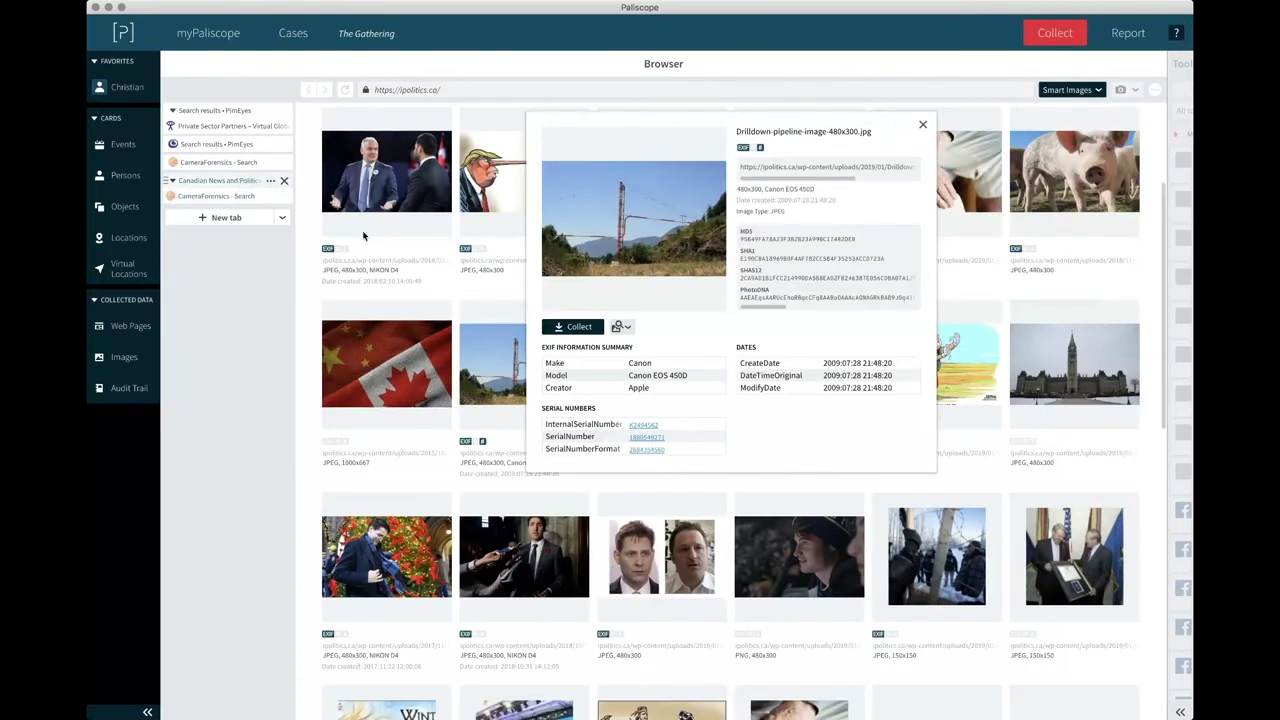
pyautogui.click(662, 451)
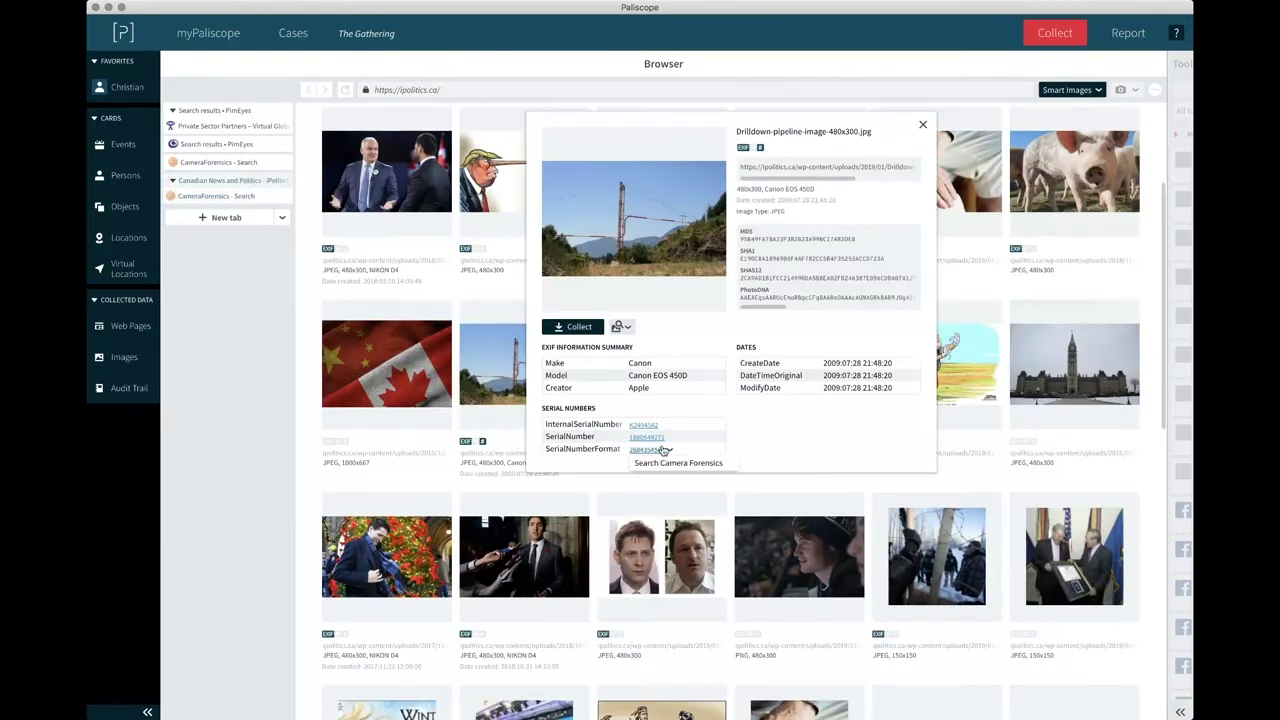
pyautogui.click(662, 472)
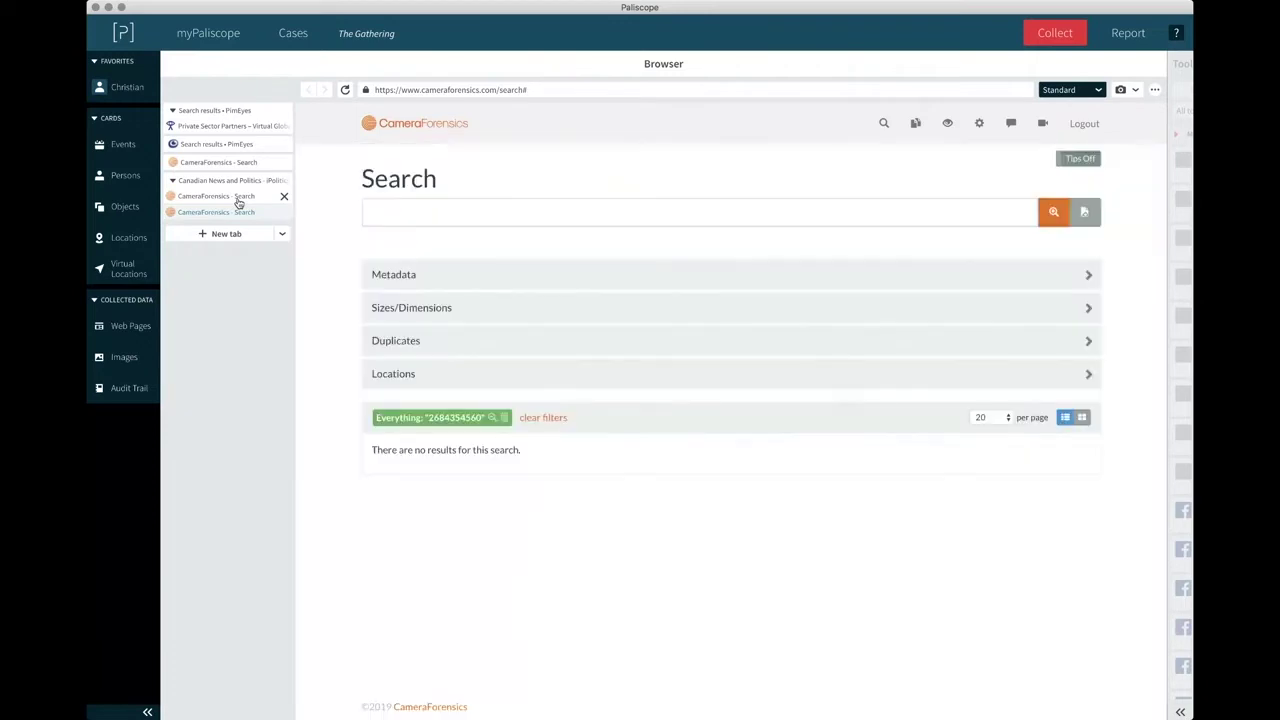
pyautogui.click(238, 199)
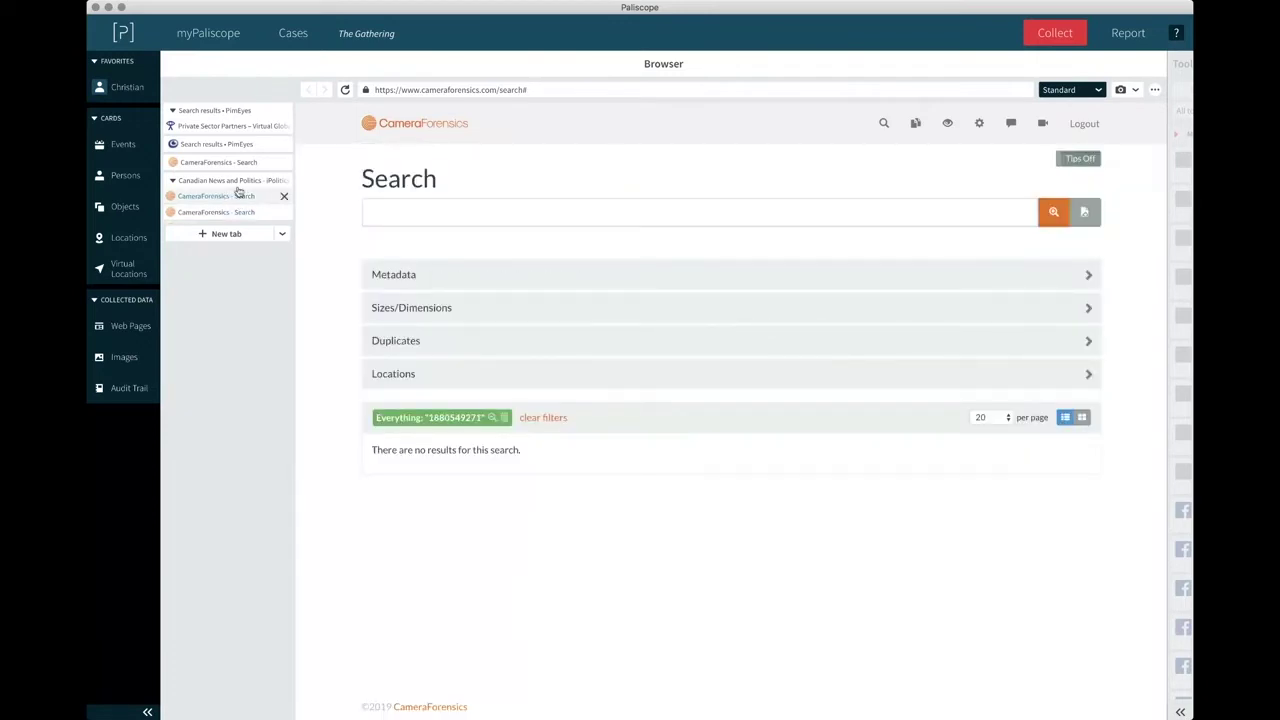
pyautogui.click(237, 183)
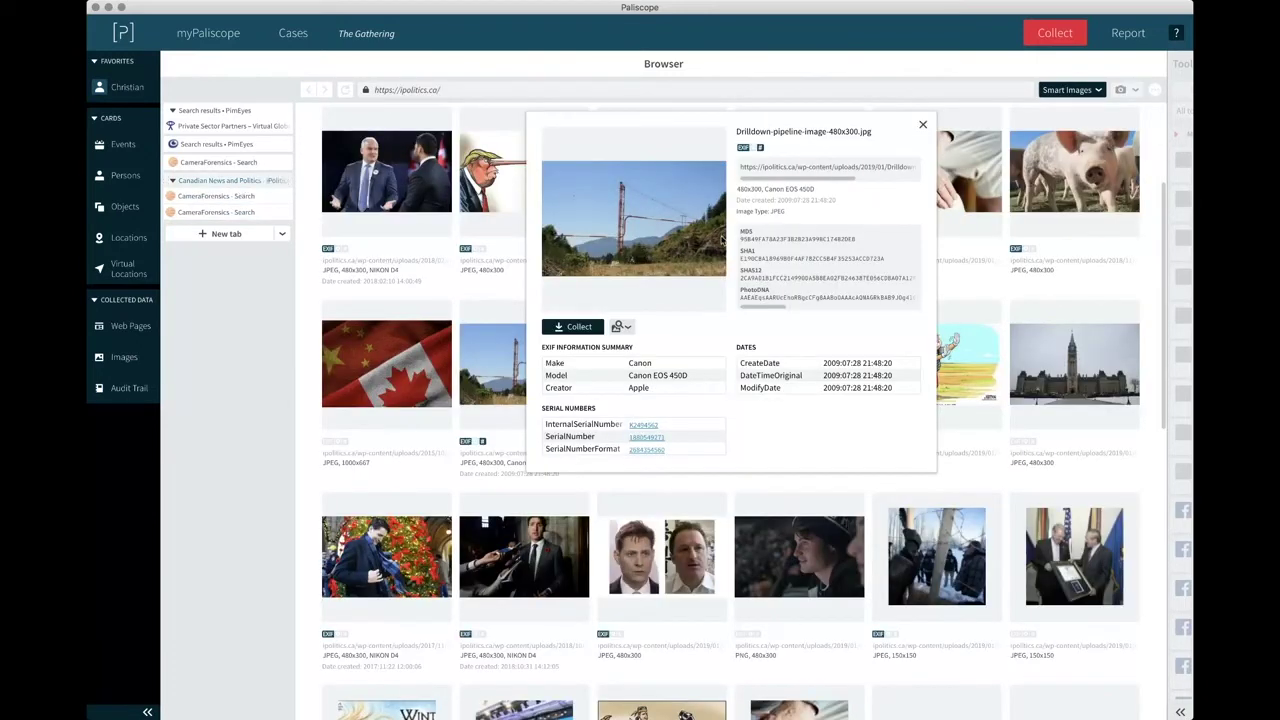
# Copy the Drilldown pipeline image's PhotoDNA hash and close its details.
pyautogui.moveTo(814, 247)
pyautogui.hscroll(3, 814, 247)
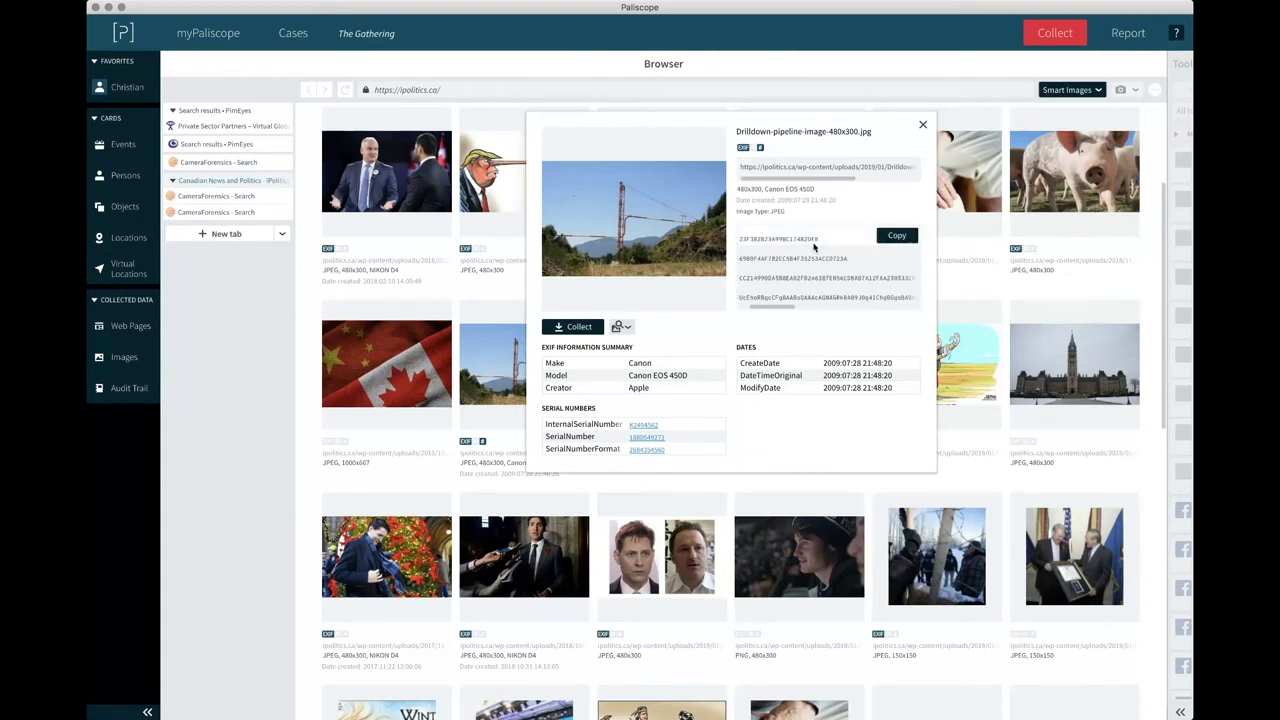
pyautogui.hscroll(-3, 814, 247)
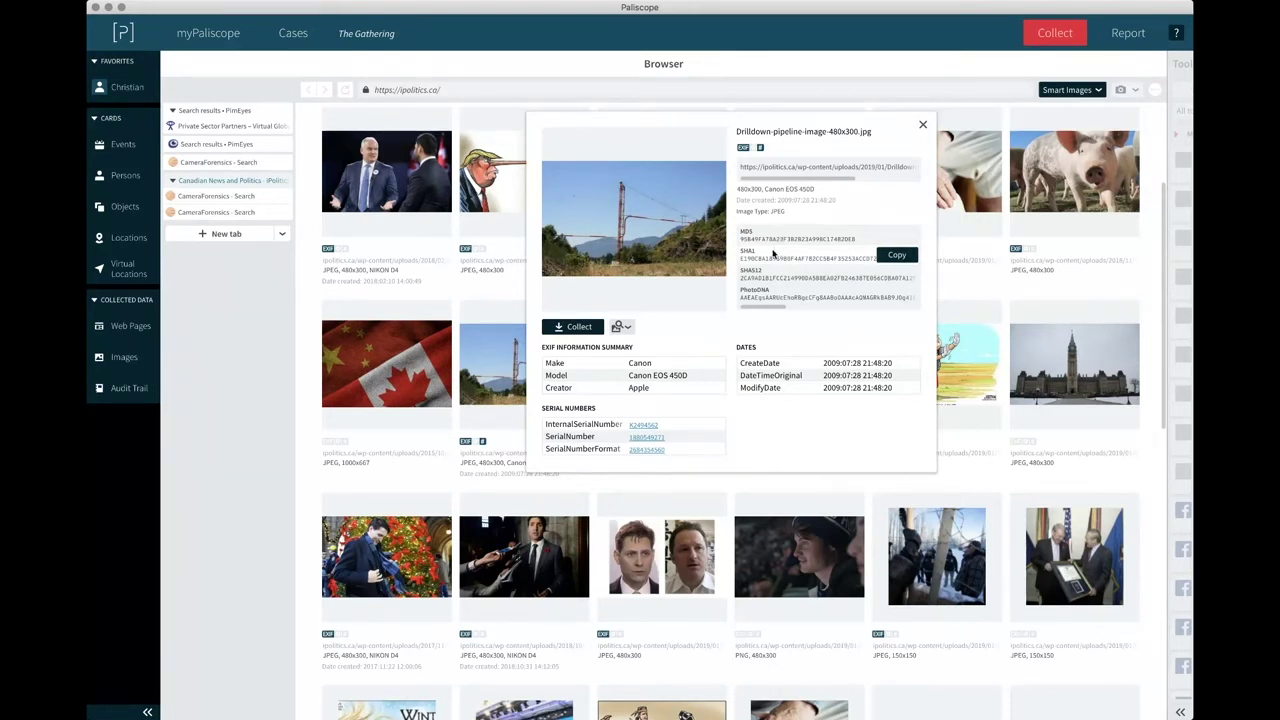
pyautogui.hscroll(5, 768, 290)
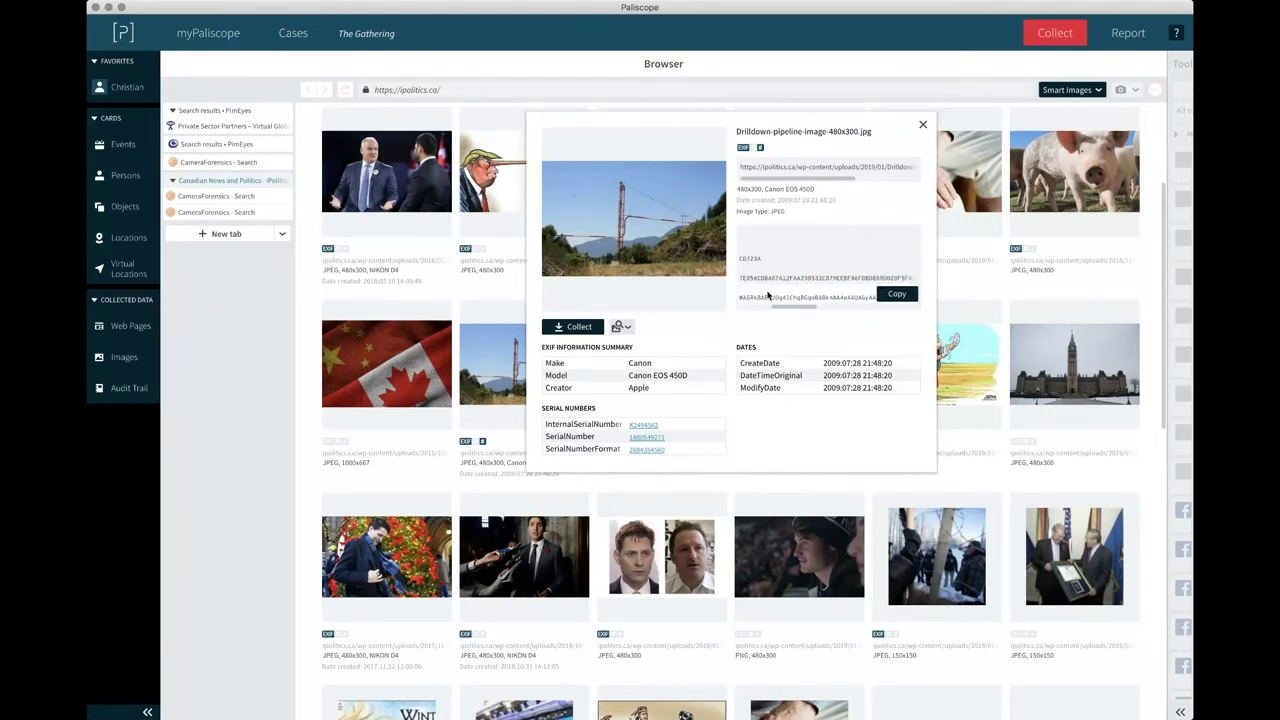
pyautogui.hscroll(-5, 768, 293)
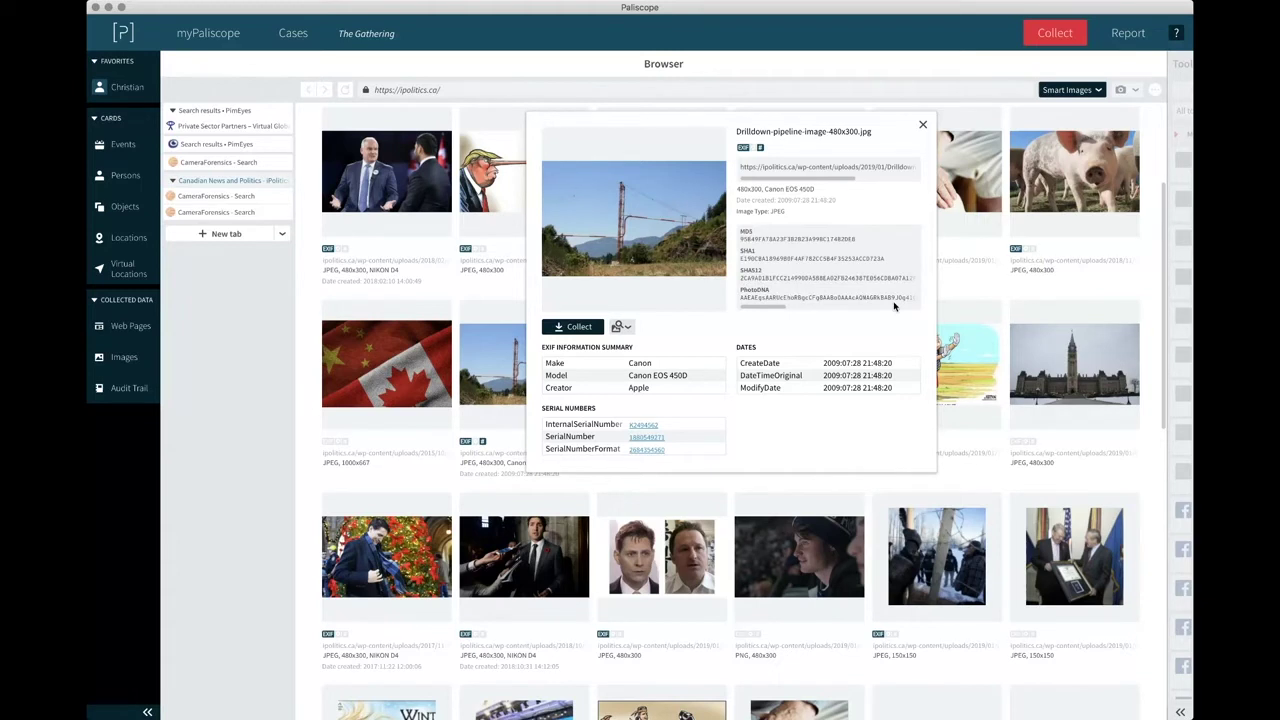
pyautogui.click(900, 296)
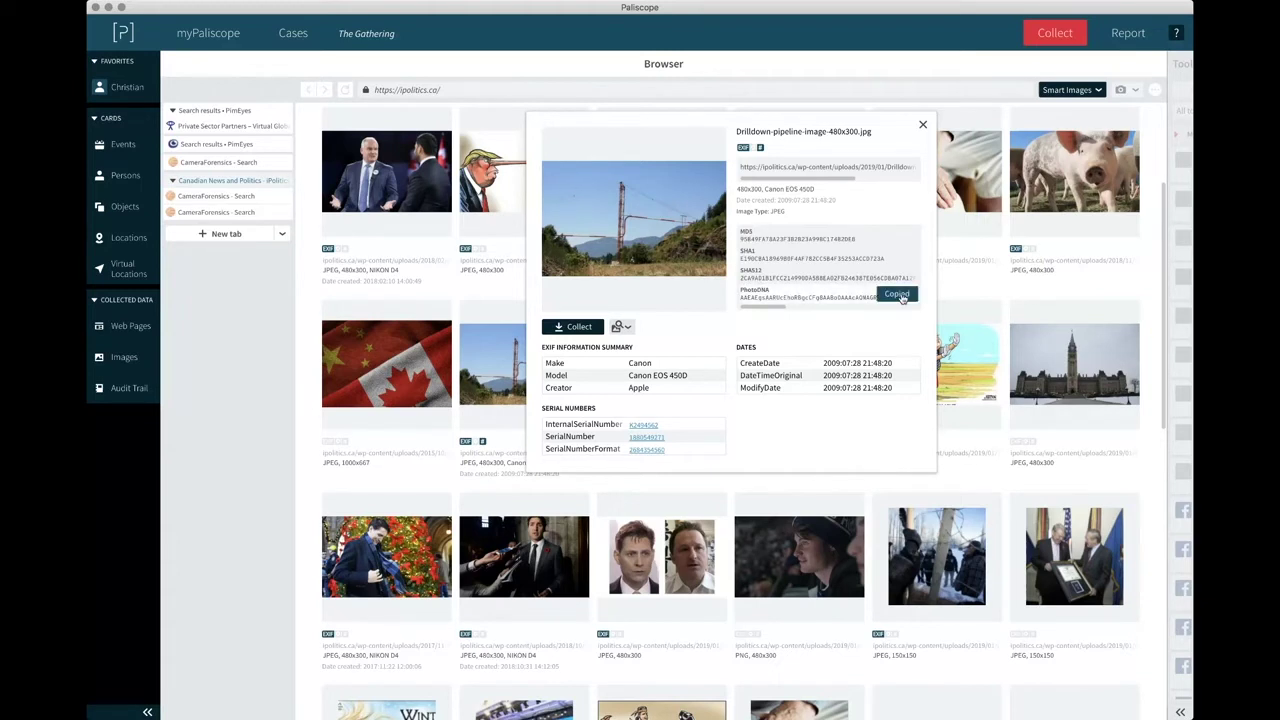
pyautogui.press('Escape')
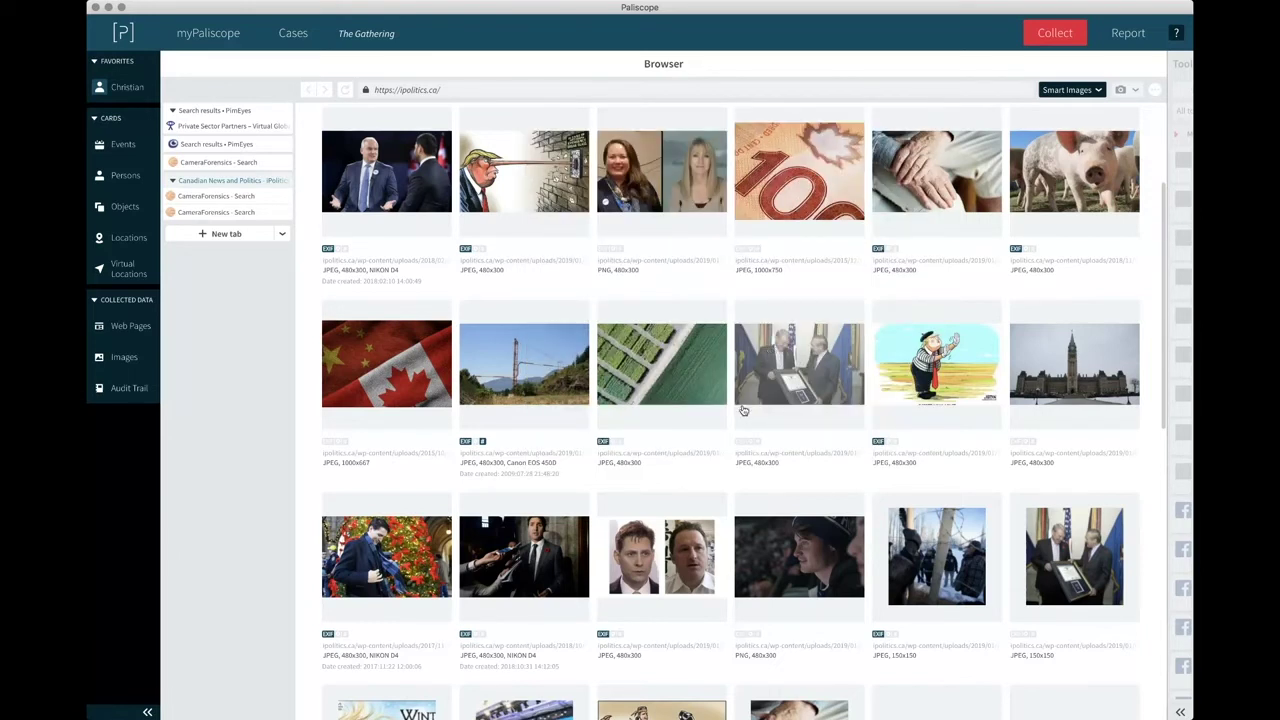
# Collect the transmission tower and flag images from the grid into the case Images.
pyautogui.scroll(-3, 743, 410)
pyautogui.scroll(-3, 743, 410)
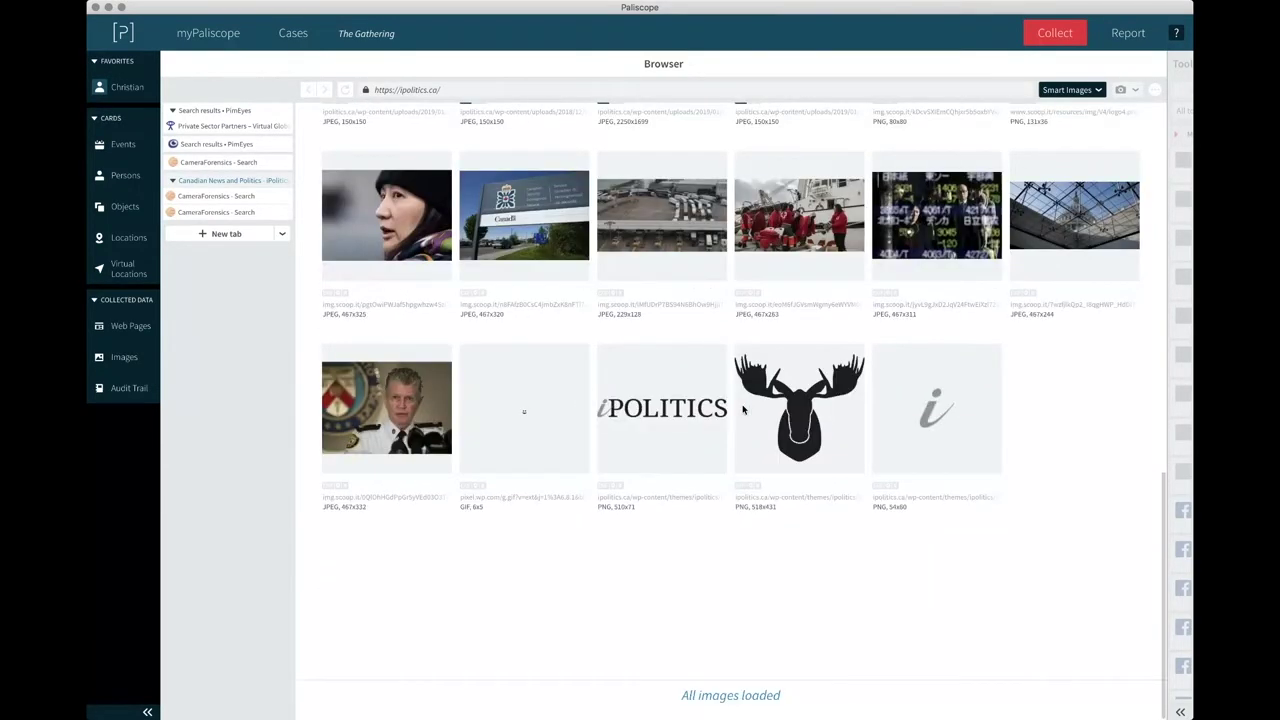
pyautogui.scroll(8, 743, 410)
pyautogui.scroll(-1, 510, 338)
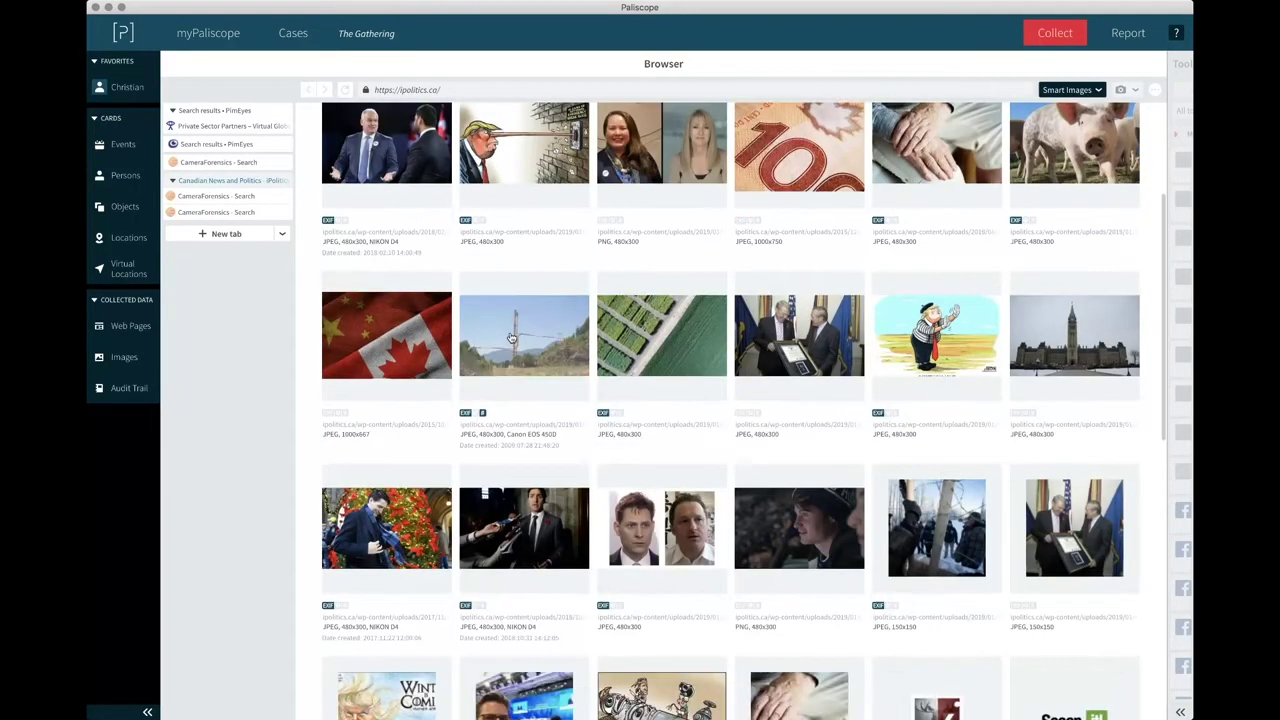
pyautogui.moveTo(510, 338); pyautogui.dragTo(178, 356)
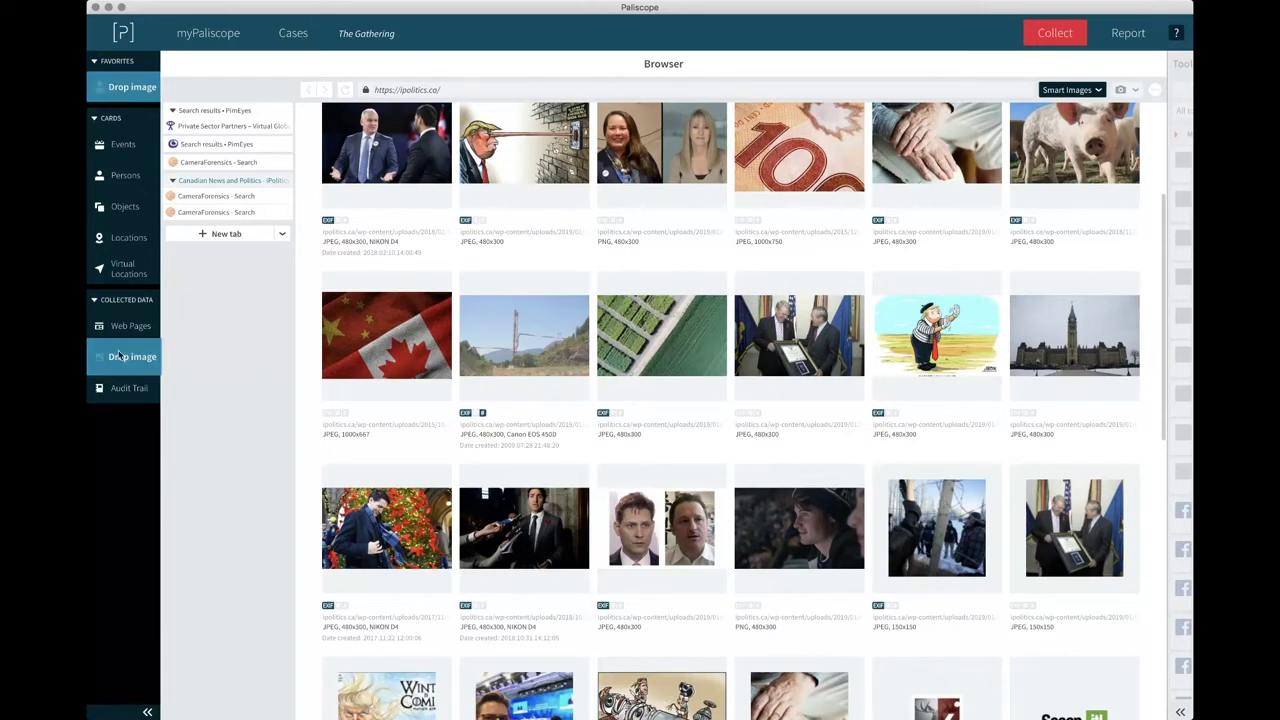
pyautogui.moveTo(351, 340); pyautogui.dragTo(124, 357)
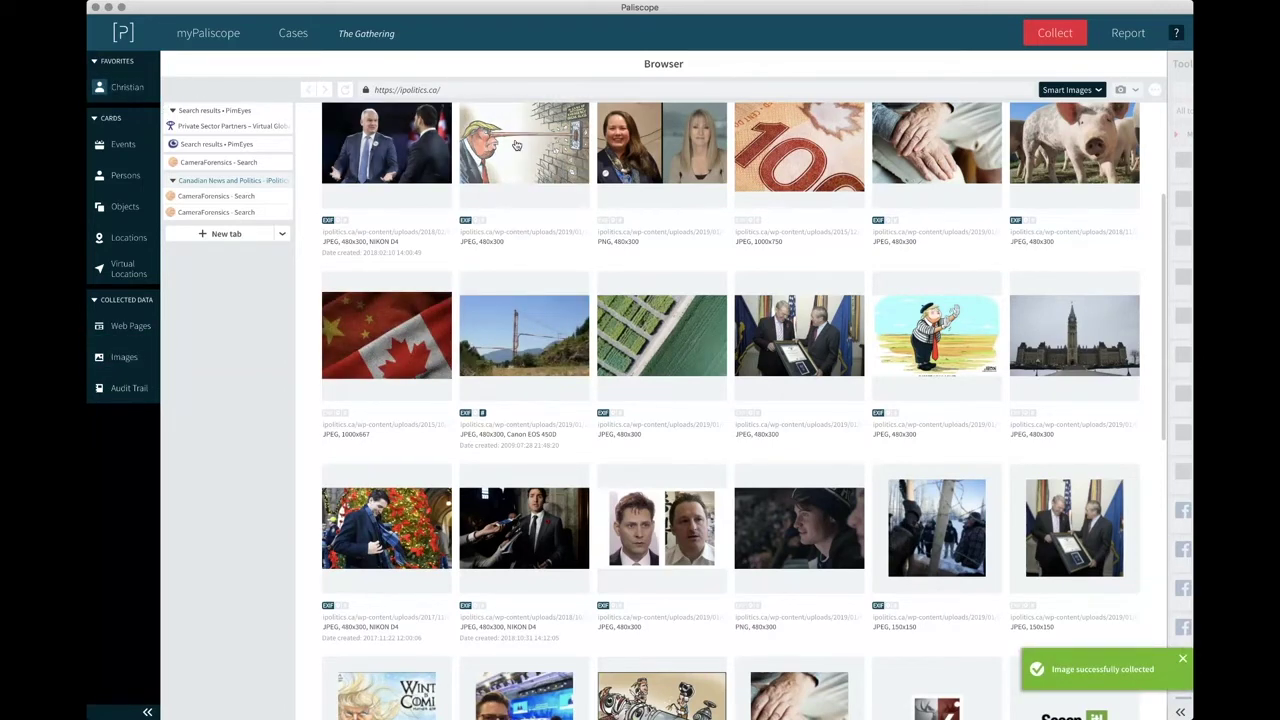
# Attach a grid image to the person card and check the card's attached images.
pyautogui.moveTo(465, 146); pyautogui.dragTo(100, 98)
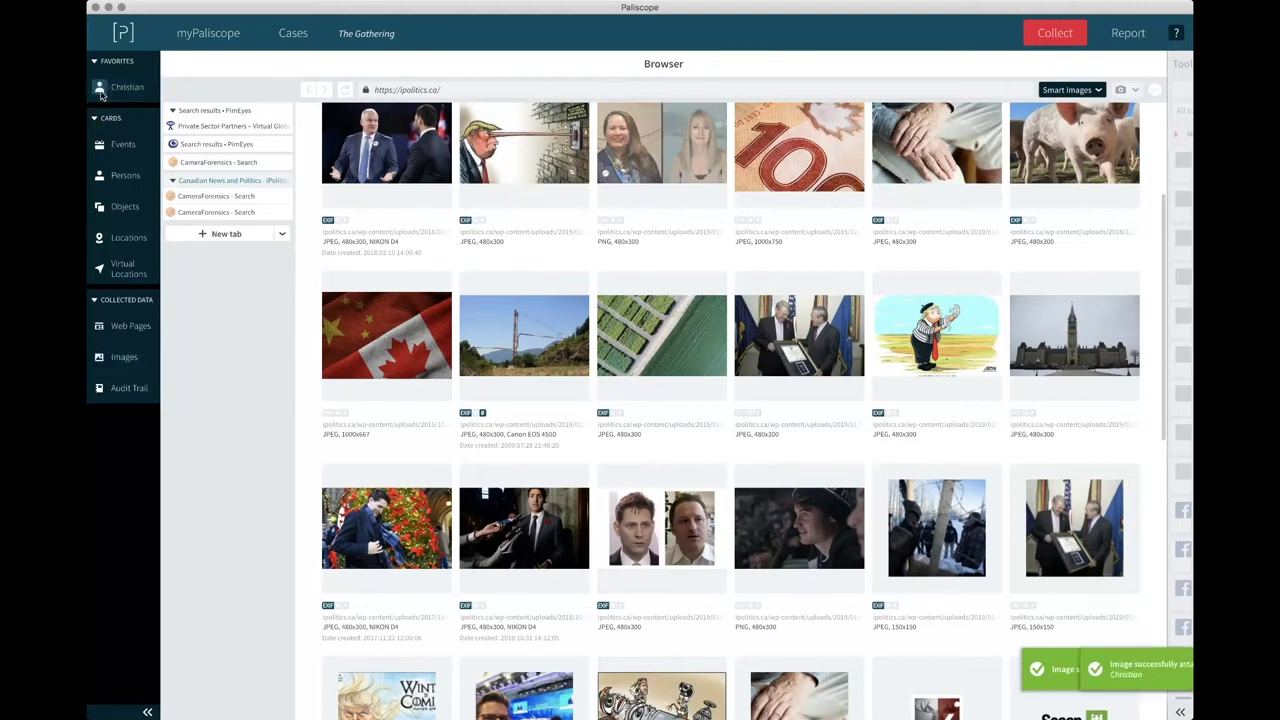
pyautogui.click(103, 98)
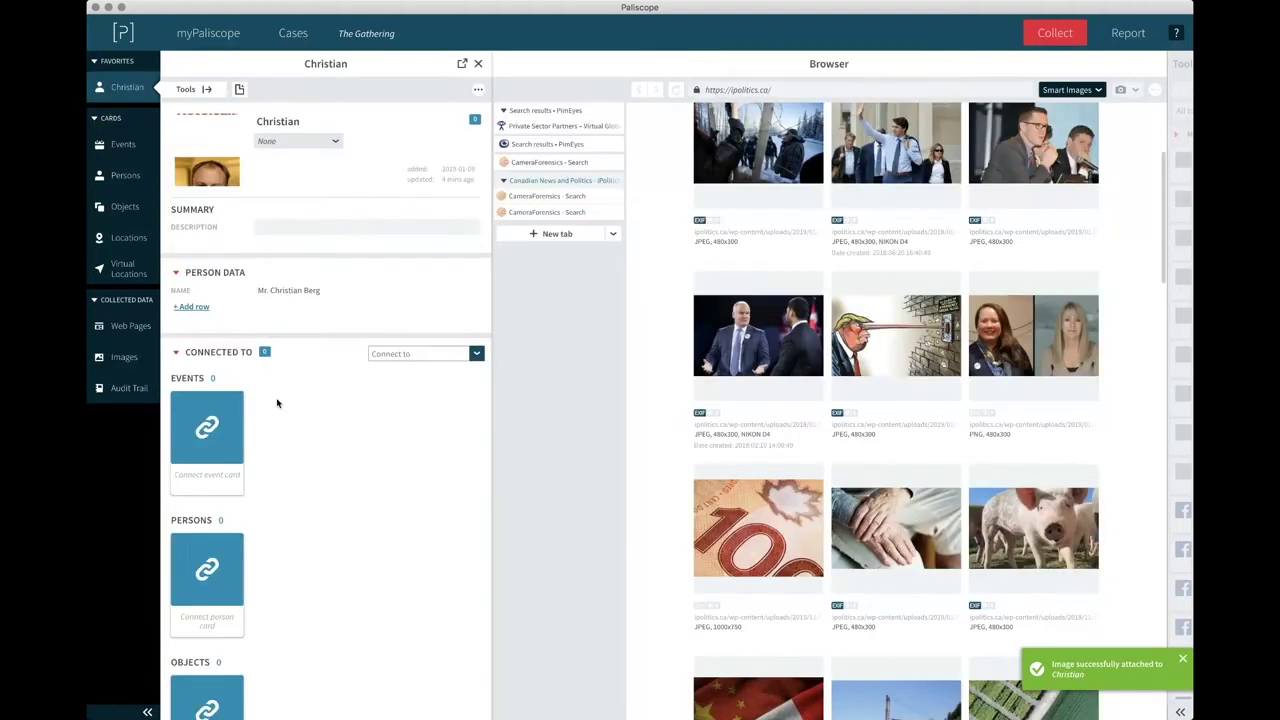
pyautogui.scroll(-10, 277, 400)
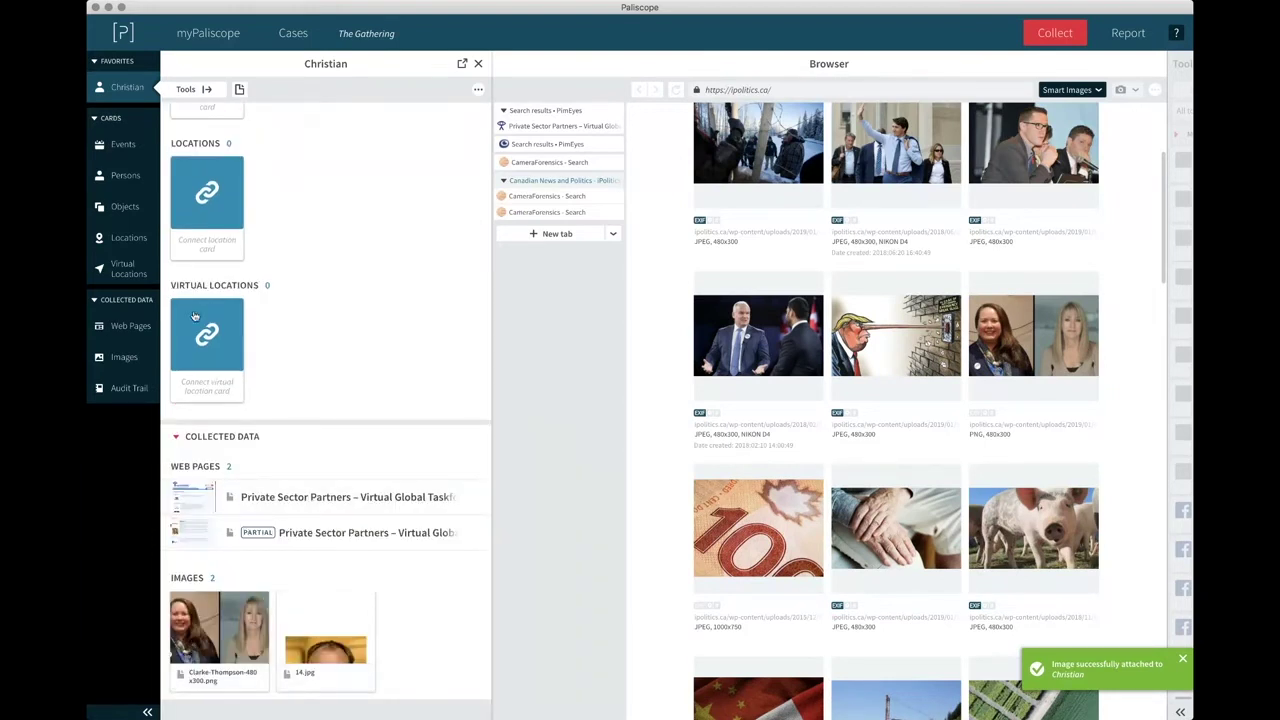
pyautogui.click(122, 358)
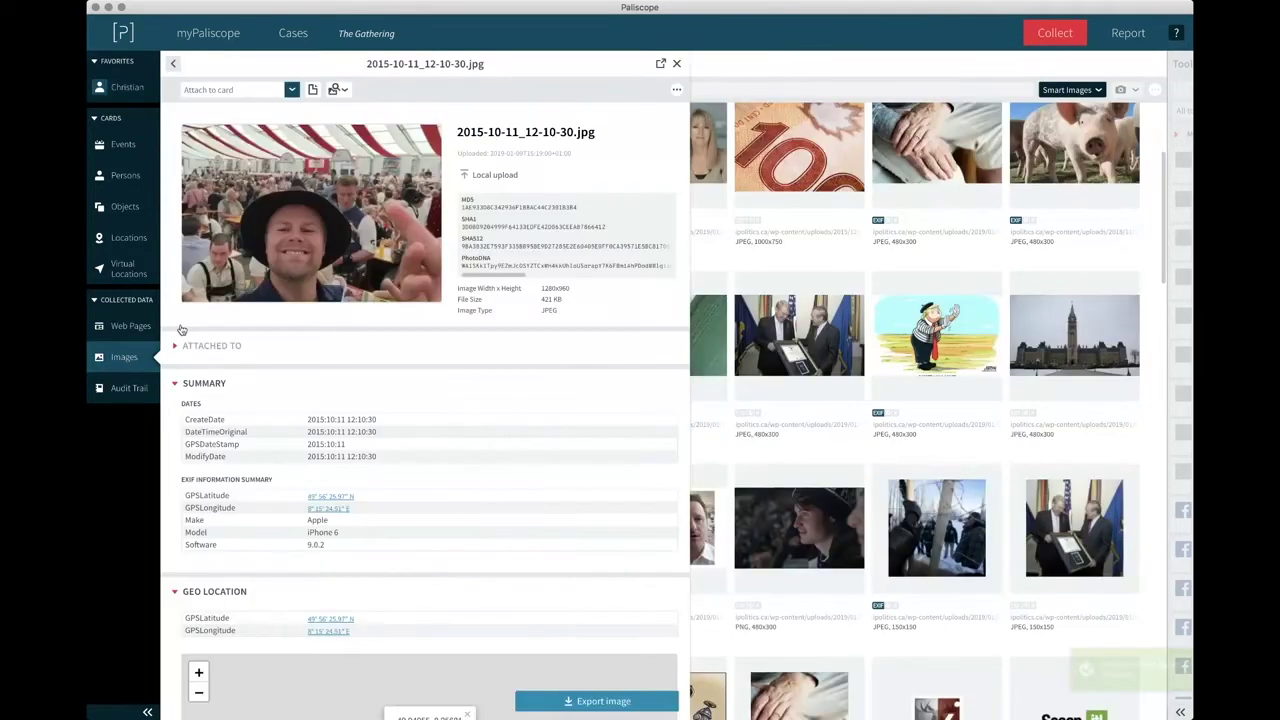
pyautogui.click(678, 64)
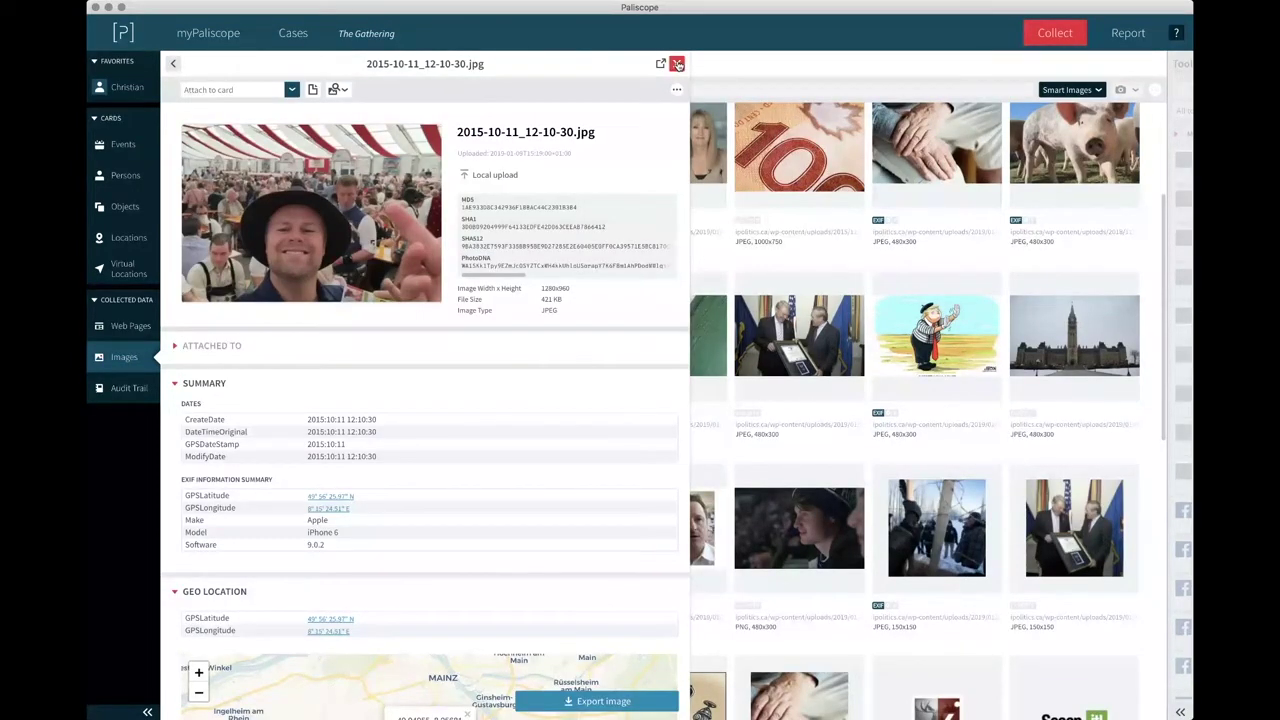
pyautogui.click(678, 64)
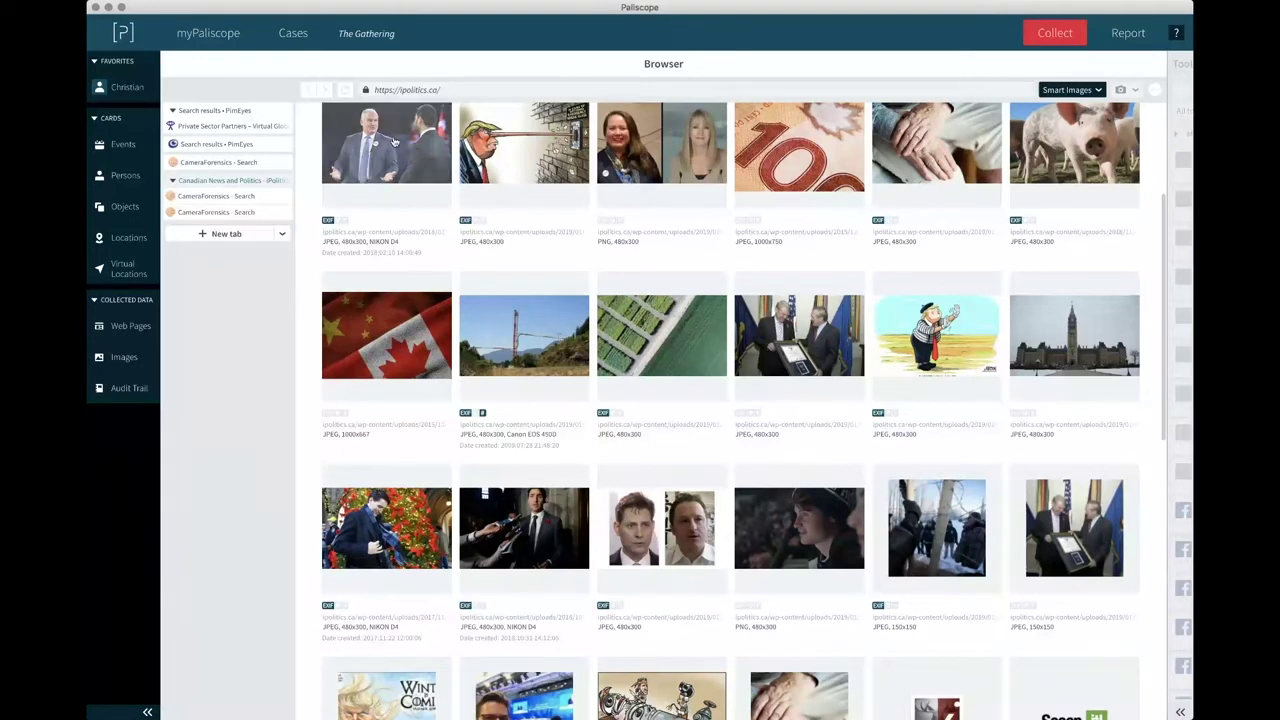
# Search CameraForensics for images similar to the banknote shutterstock_255266386.jpg.
pyautogui.click(771, 160)
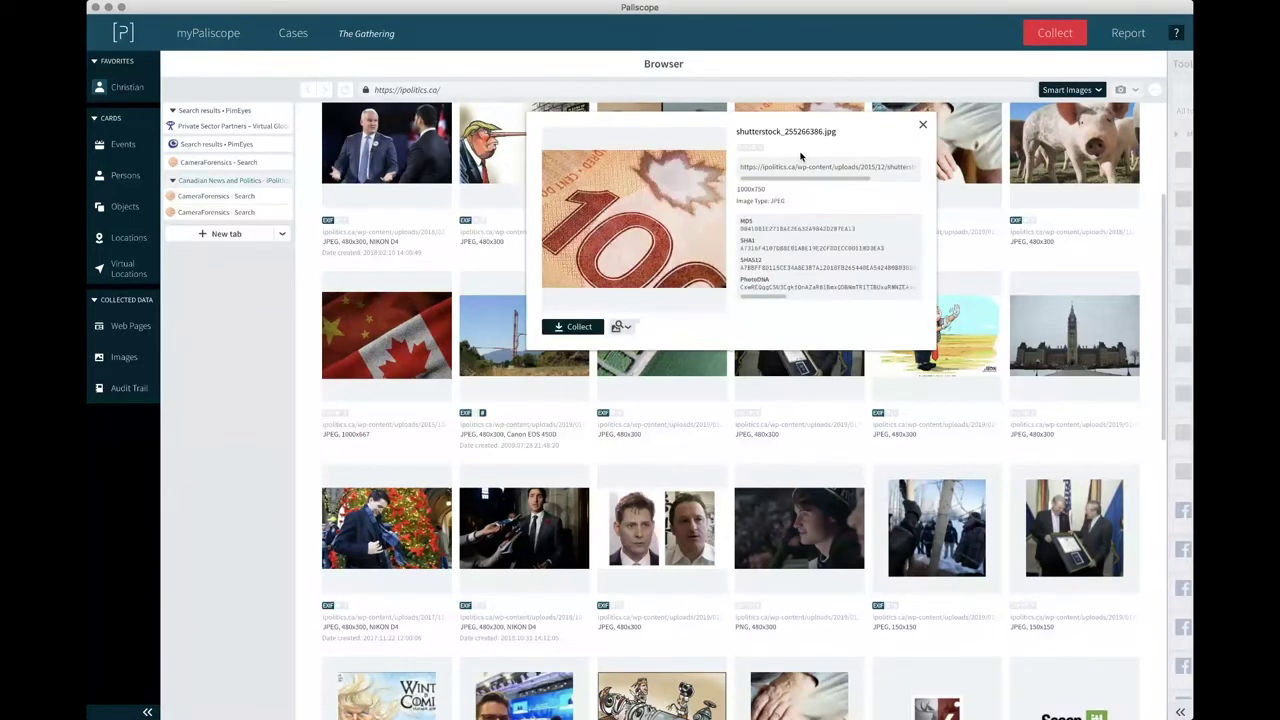
pyautogui.click(622, 328)
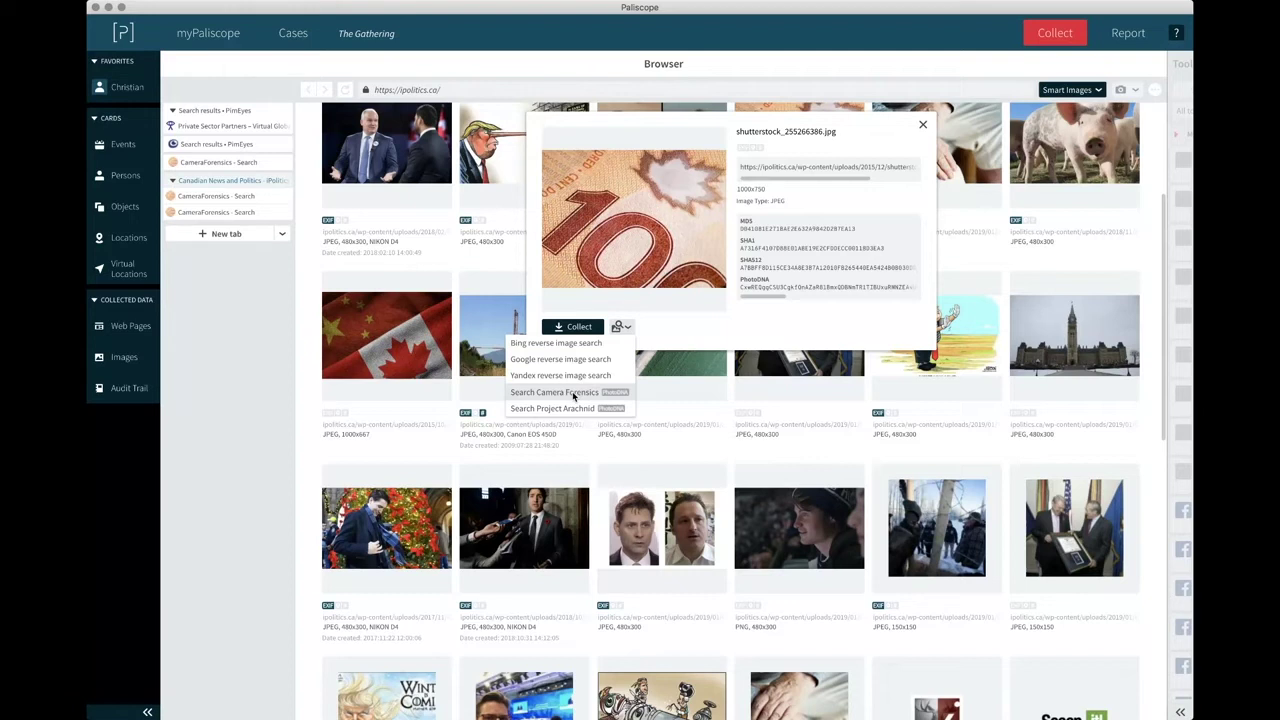
pyautogui.click(574, 396)
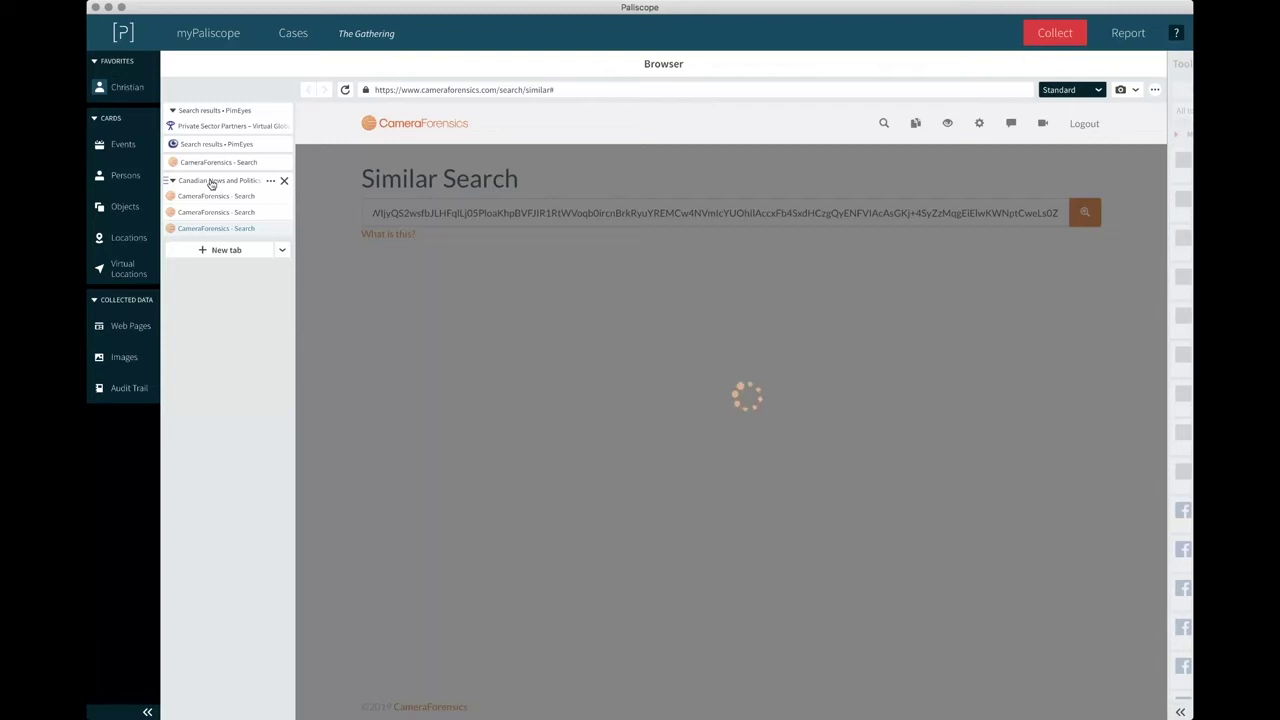
# From the Canadian News and Politics tab, run a Bing reverse image search on the banknote.
pyautogui.click(212, 181)
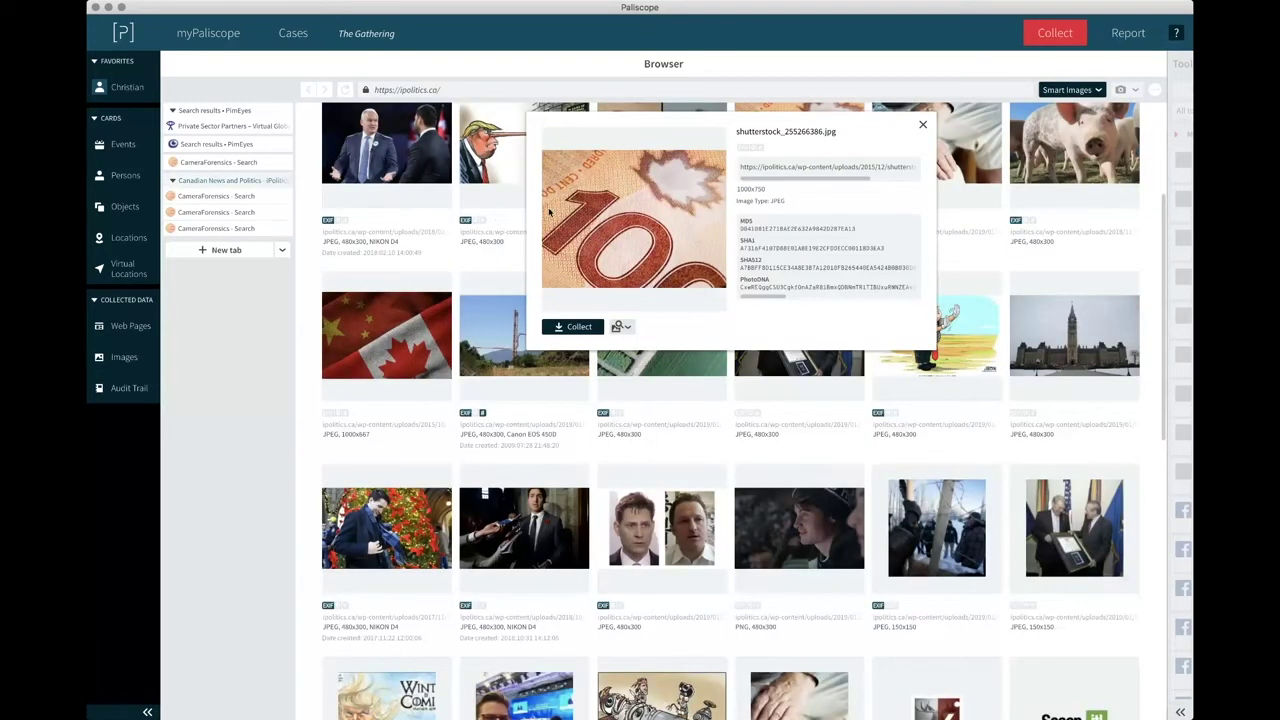
pyautogui.click(621, 330)
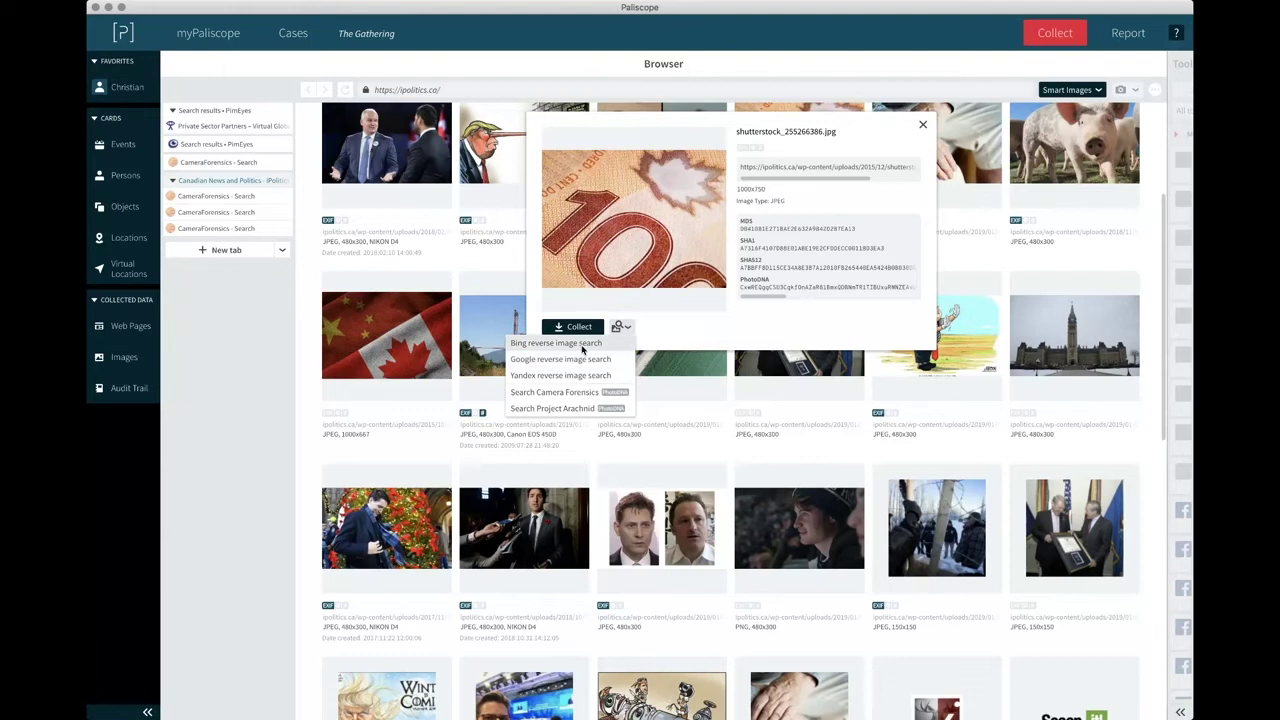
pyautogui.click(582, 349)
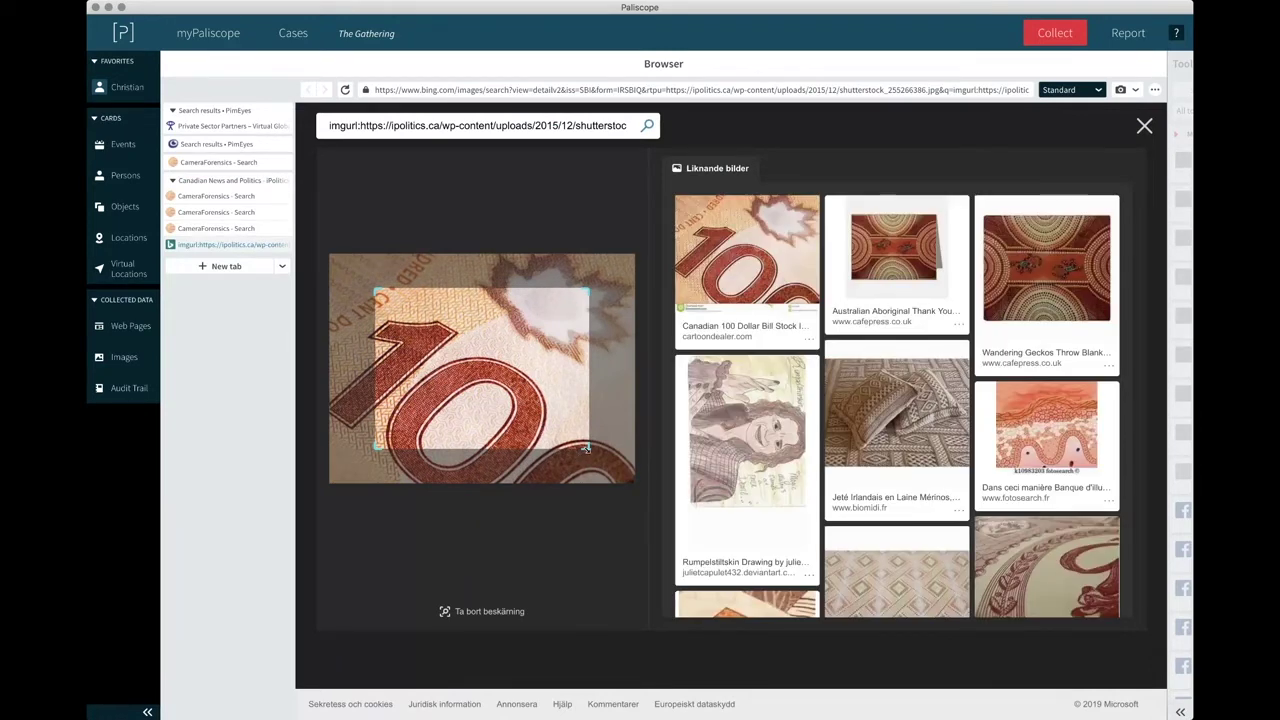
# Resize the Bing crop box to search the numeral 1, the top-left corner, then most of the banknote.
pyautogui.moveTo(586, 449); pyautogui.dragTo(478, 377)
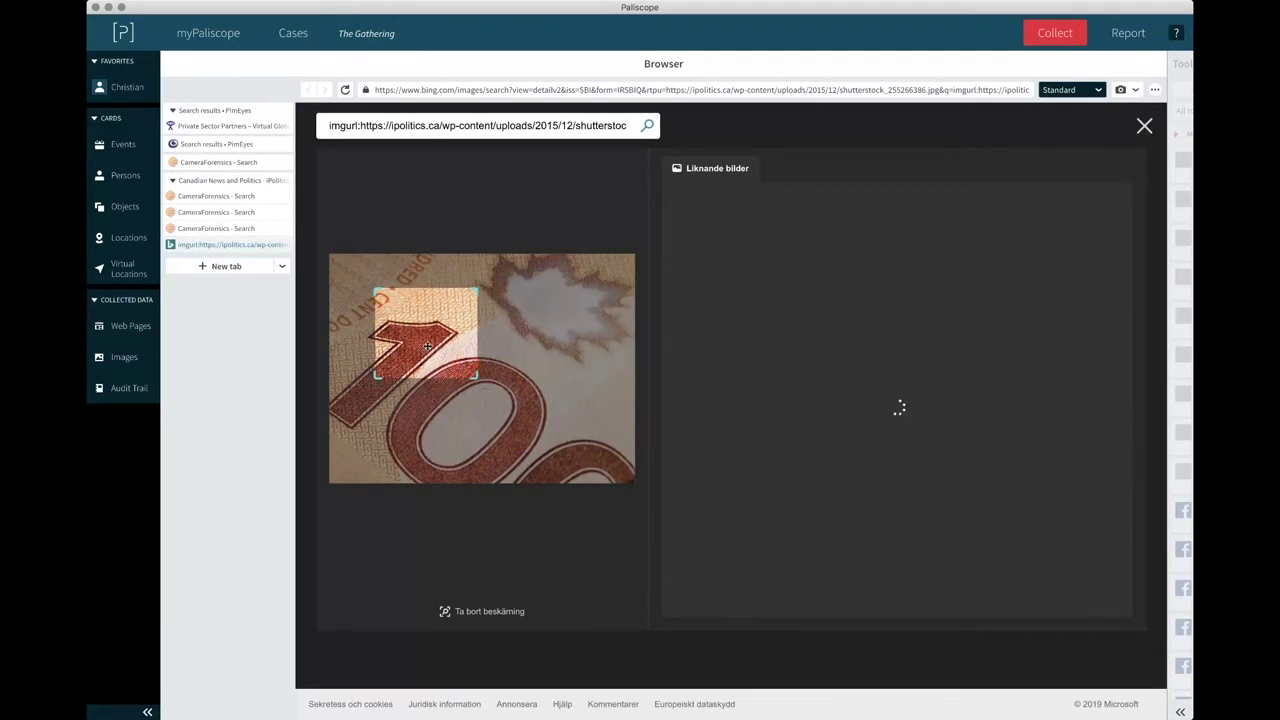
pyautogui.moveTo(425, 320); pyautogui.dragTo(379, 284)
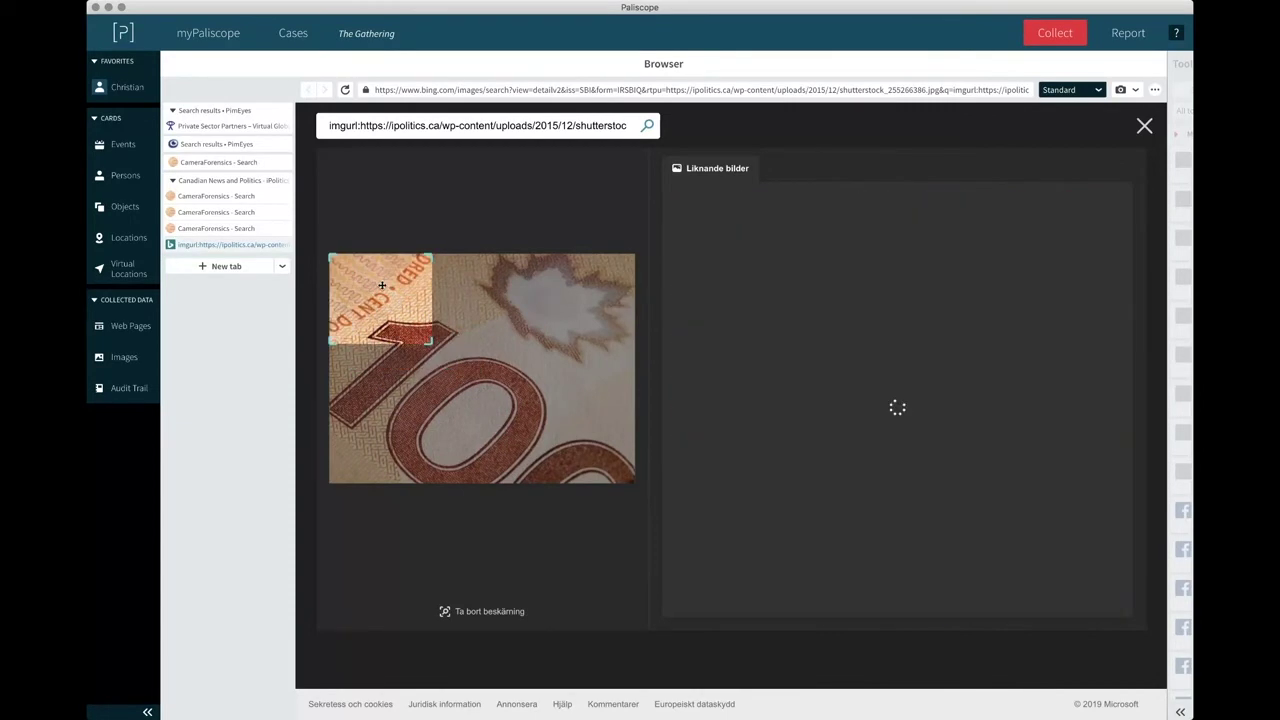
pyautogui.moveTo(432, 343); pyautogui.dragTo(390, 316)
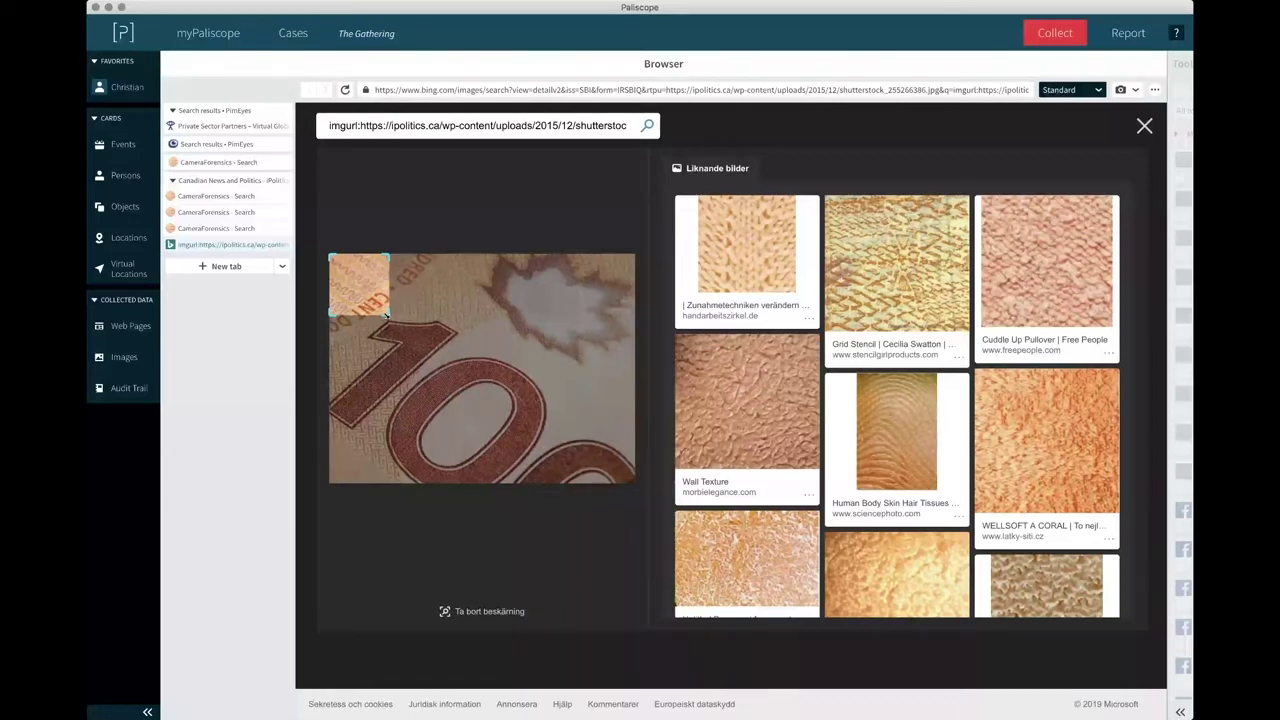
pyautogui.moveTo(387, 315); pyautogui.dragTo(596, 456)
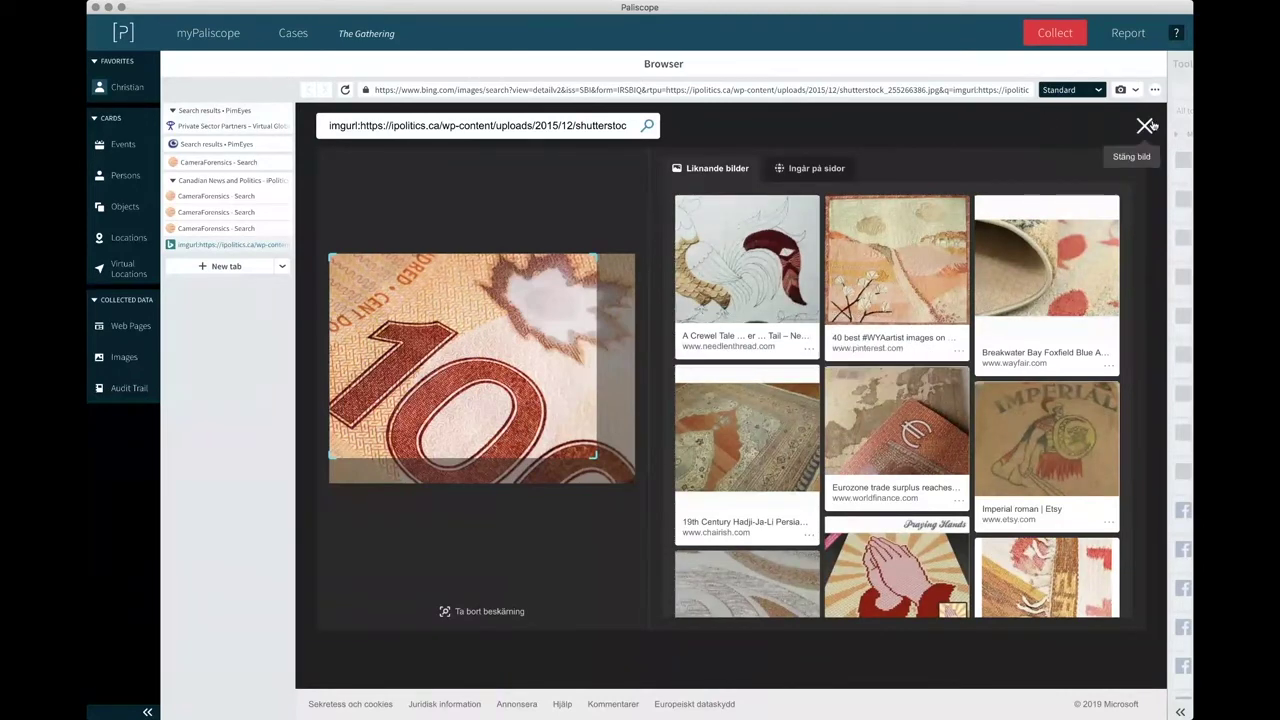
# Back on the Canadian News and Politics tab, review the reverse-search options and close the banknote details.
pyautogui.click(240, 180)
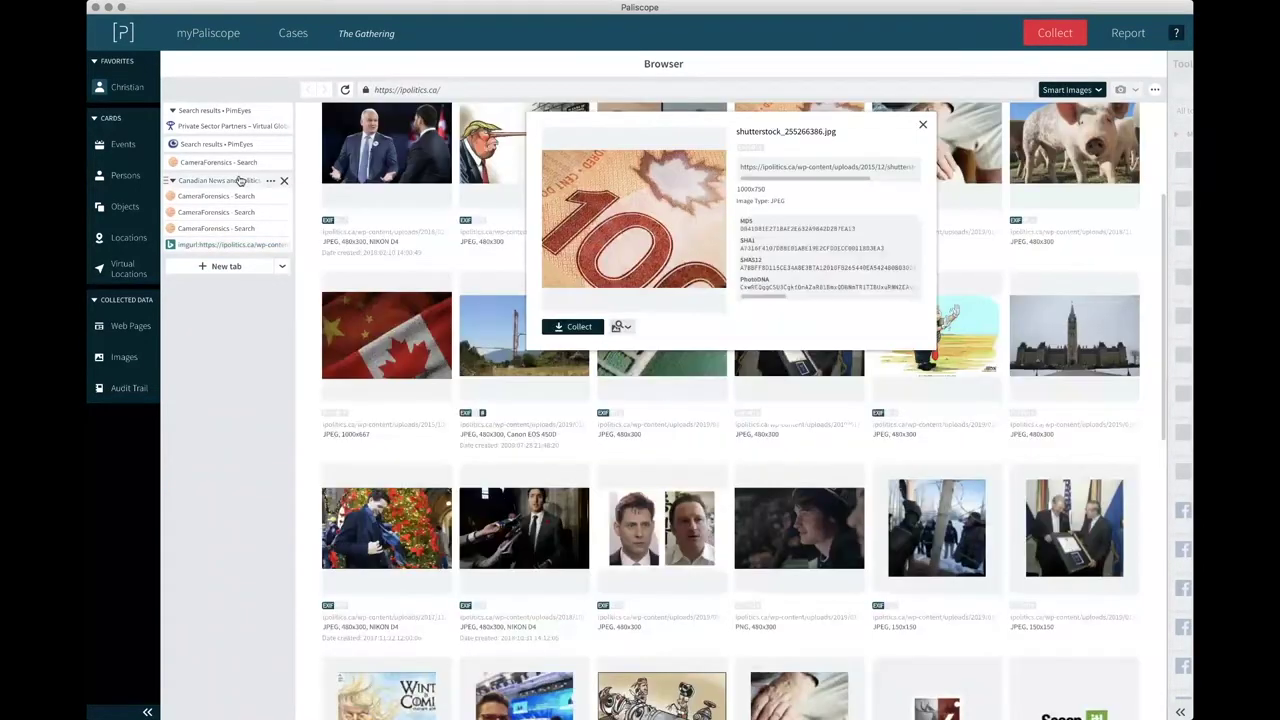
pyautogui.click(620, 327)
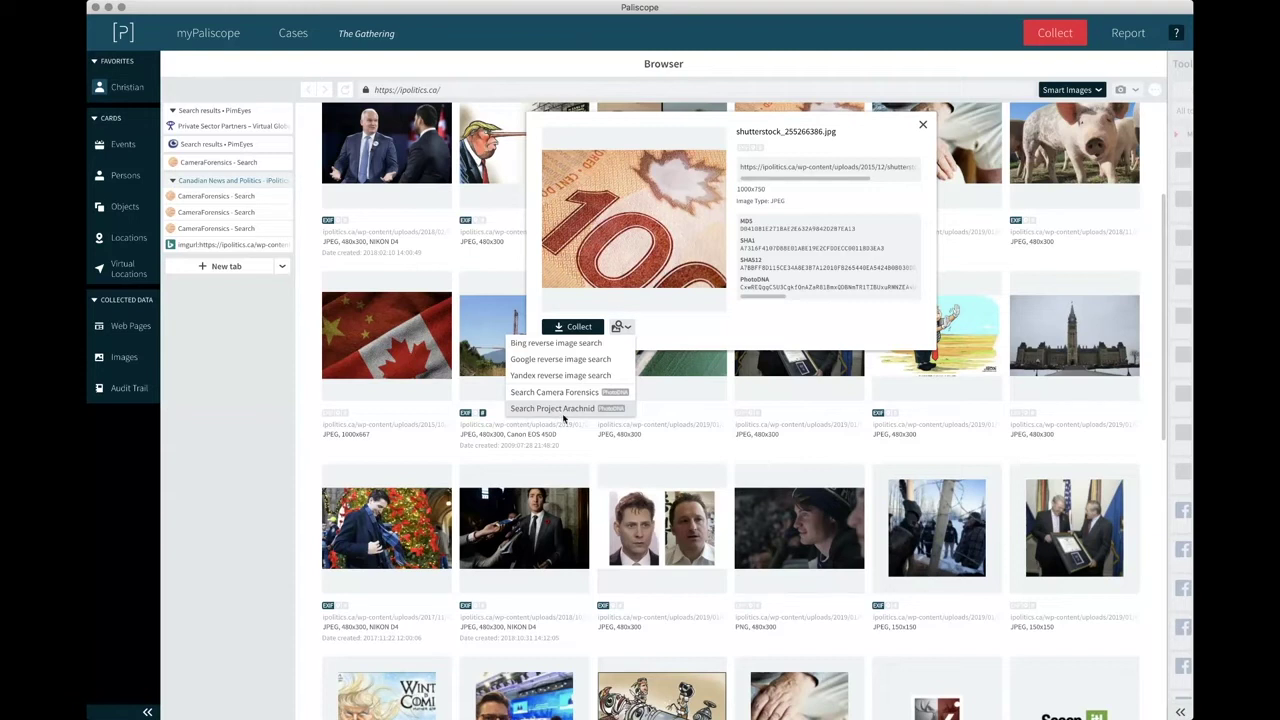
pyautogui.click(731, 405)
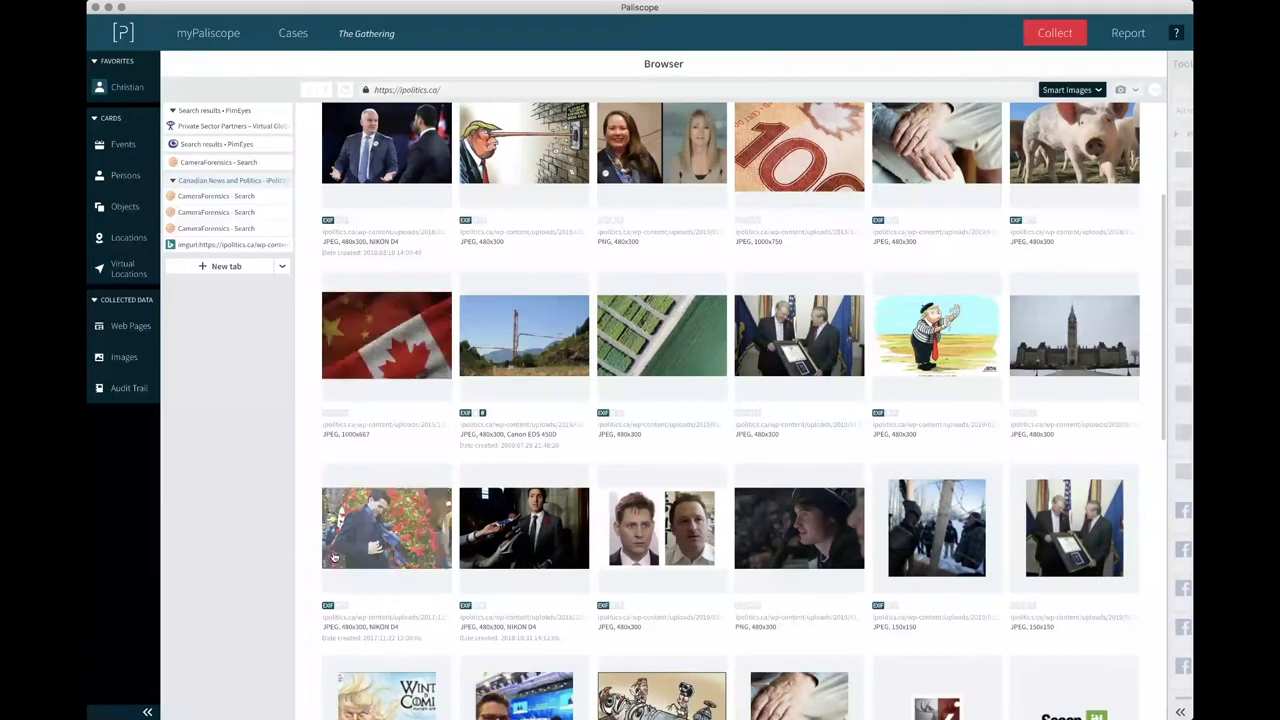
pyautogui.click(128, 360)
pyautogui.click(172, 64)
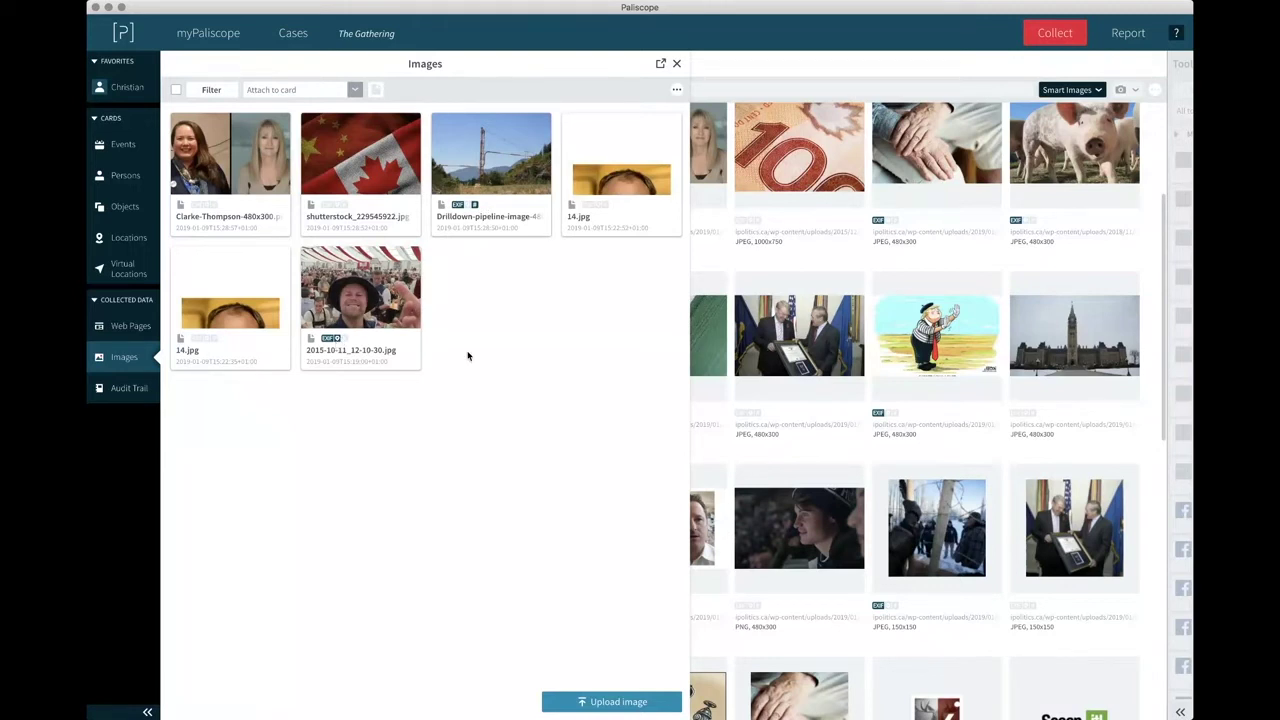
pyautogui.click(676, 63)
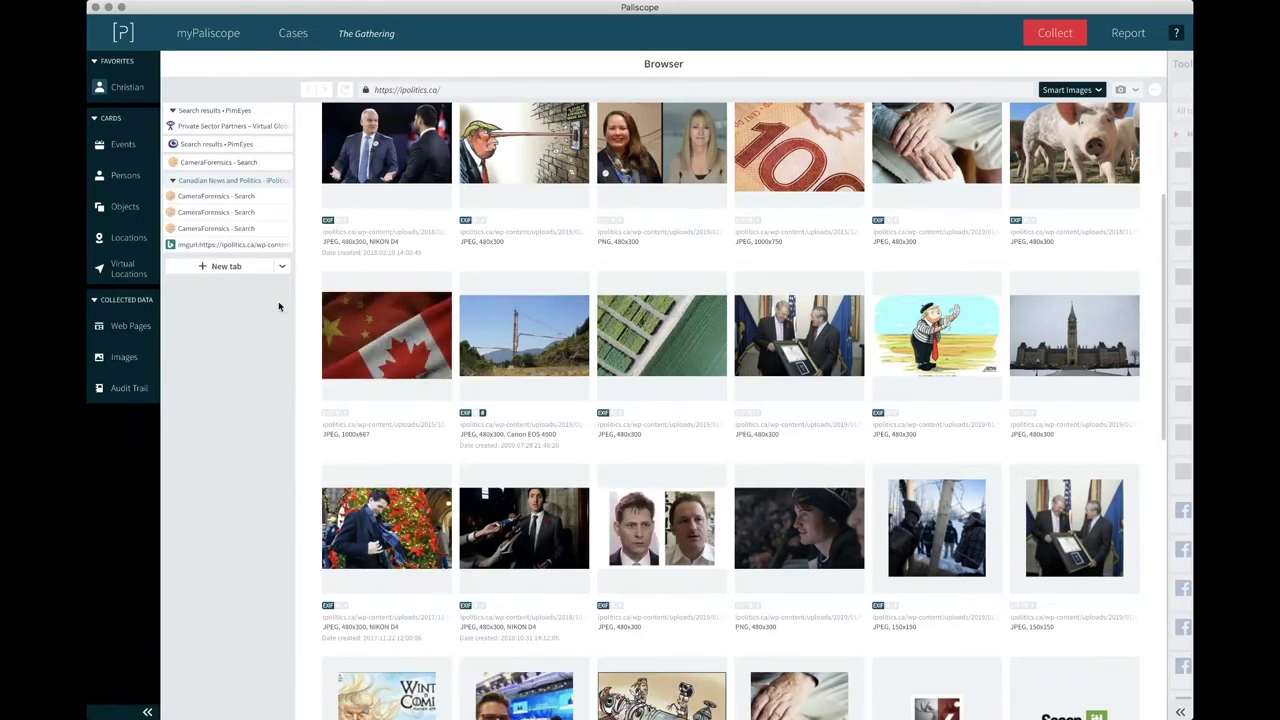
# Open a new Tor browsing tab on the DuckDuckGo start page and pick a page display mode.
pyautogui.click(283, 268)
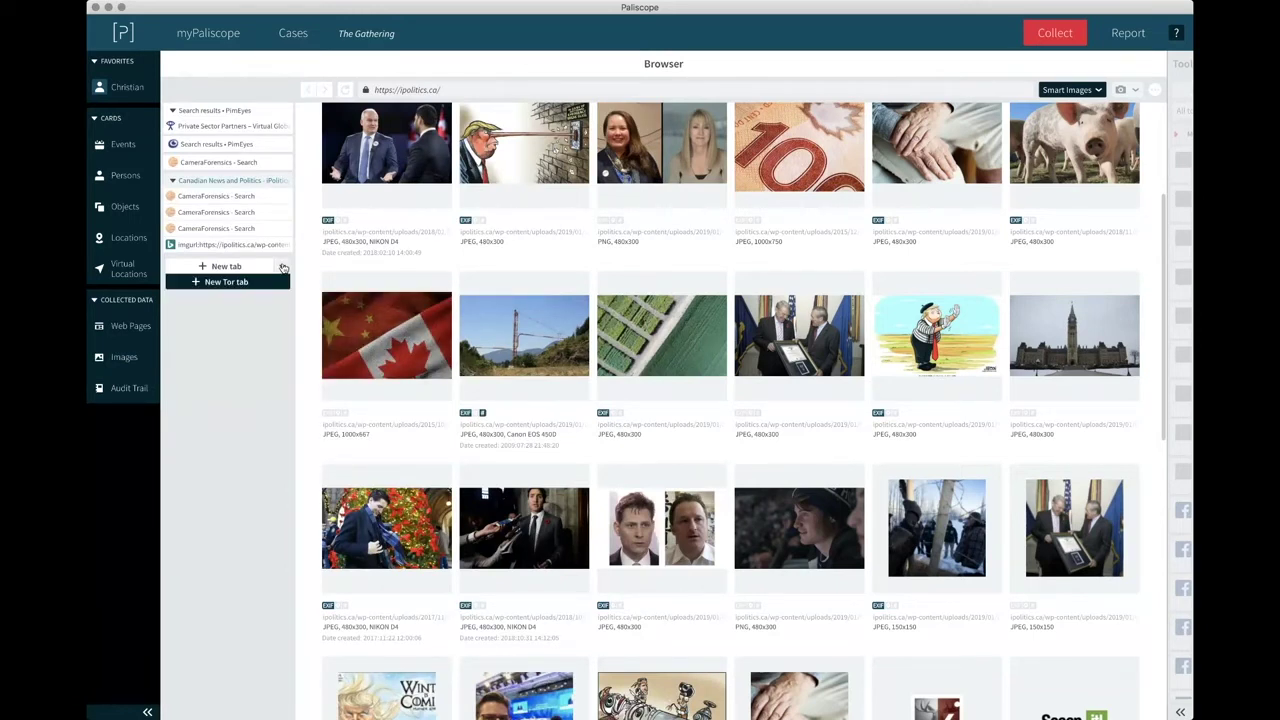
pyautogui.click(228, 283)
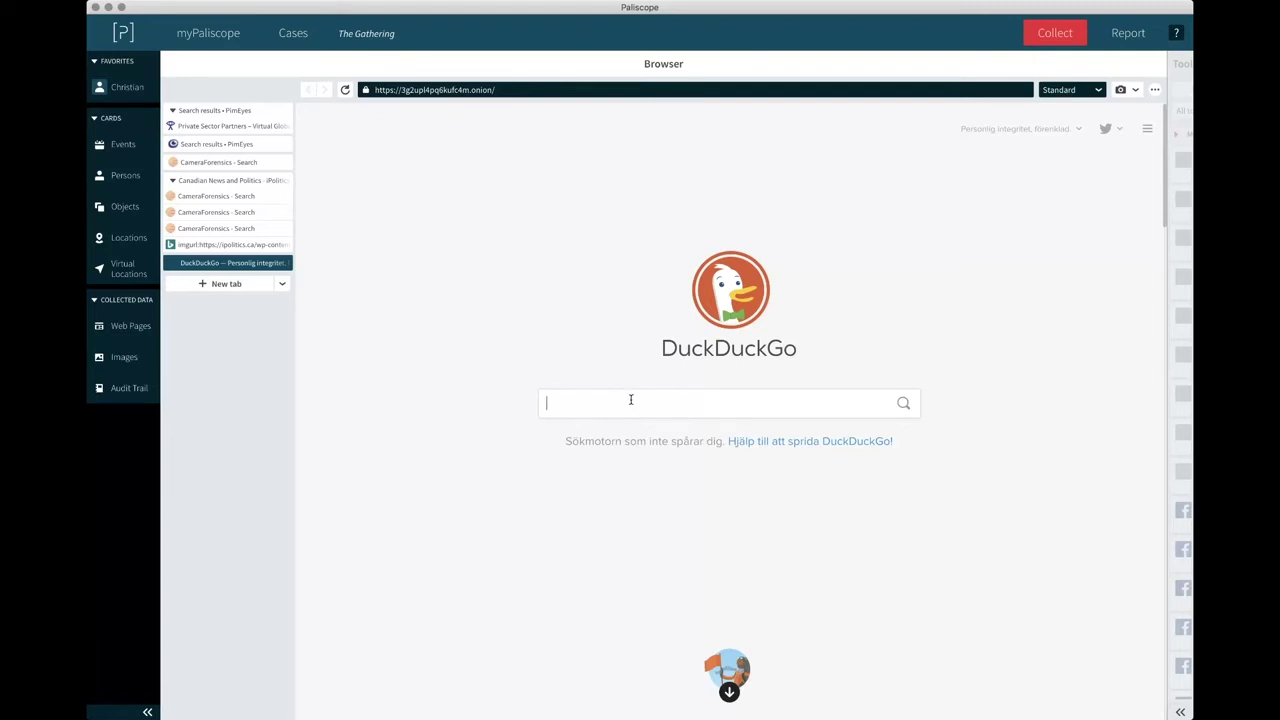
pyautogui.click(1058, 90)
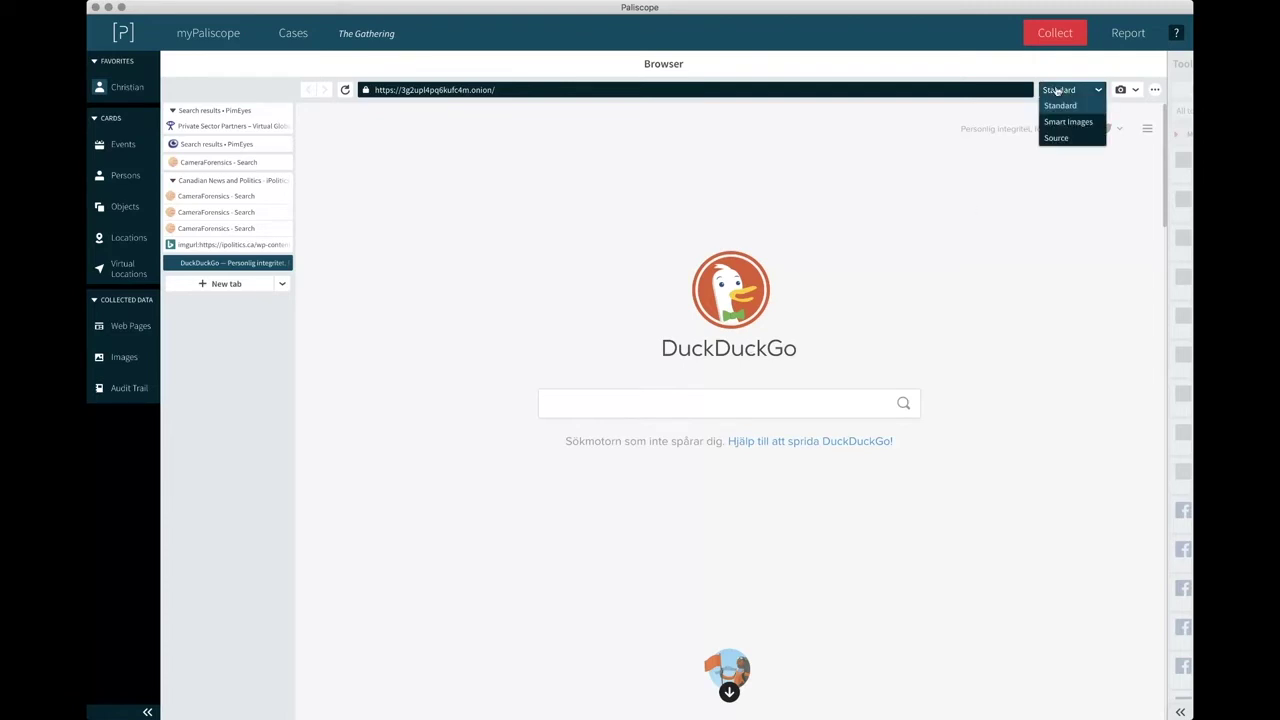
pyautogui.click(1026, 306)
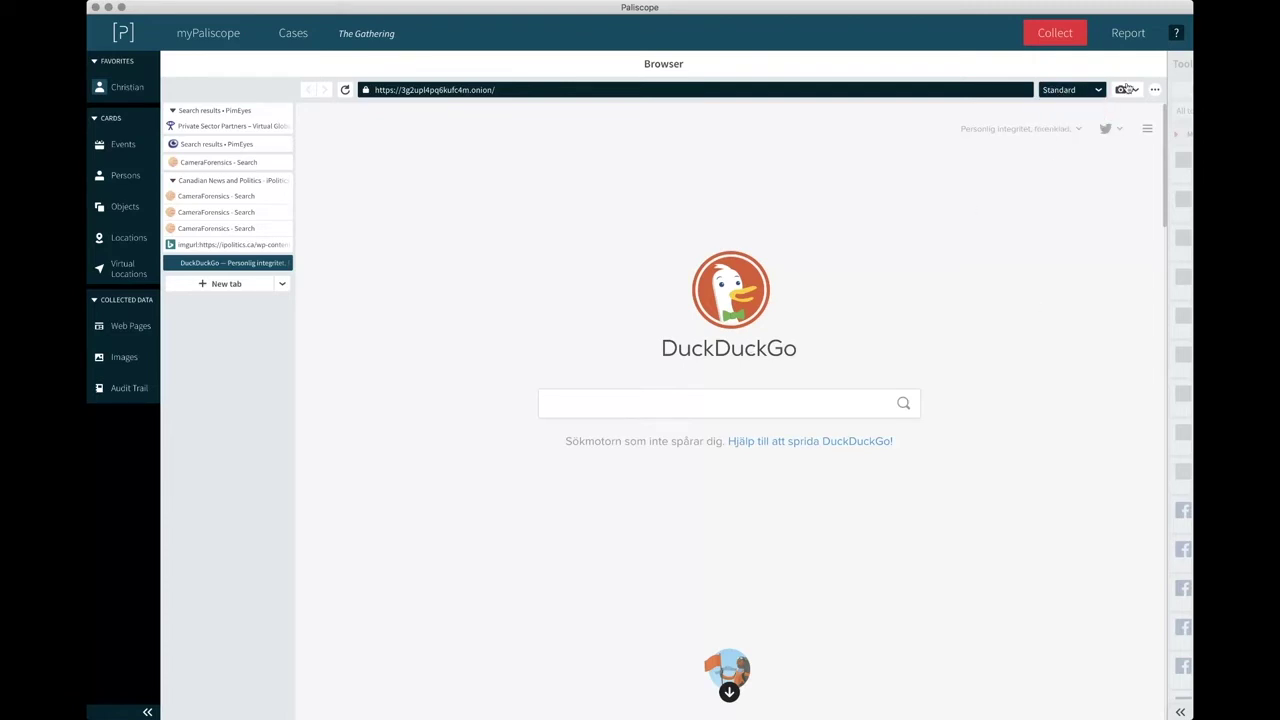
# Take a partial screenshot of the DuckDuckGo page area.
pyautogui.click(1133, 90)
pyautogui.click(1095, 120)
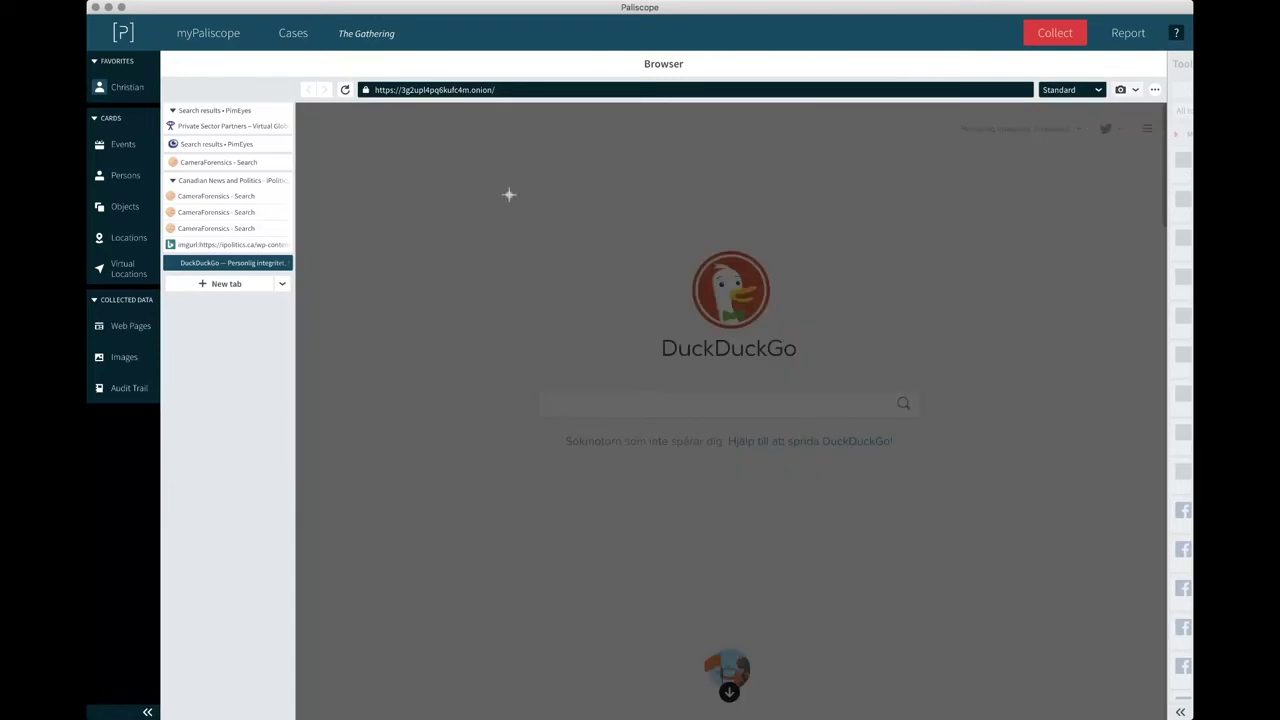
pyautogui.moveTo(503, 187); pyautogui.dragTo(944, 508)
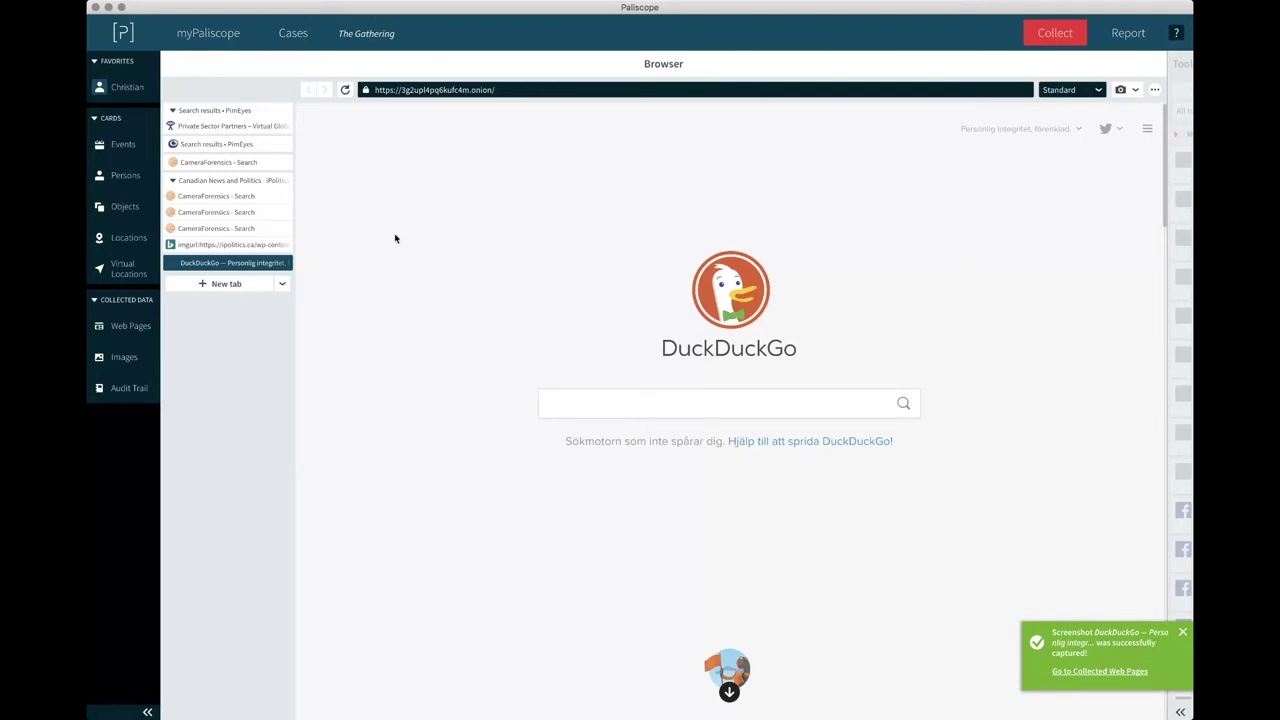
# Search Web-IQ for the name on the person card, then close the card and Persons list.
pyautogui.click(124, 176)
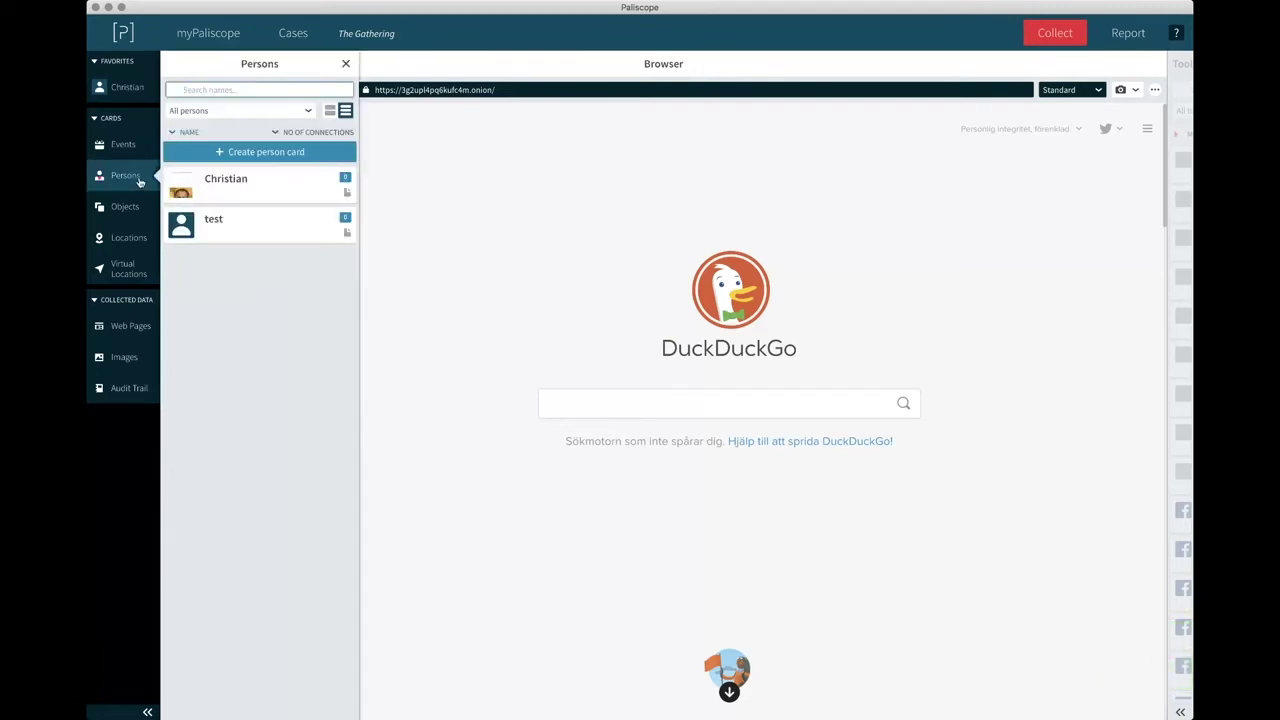
pyautogui.click(248, 188)
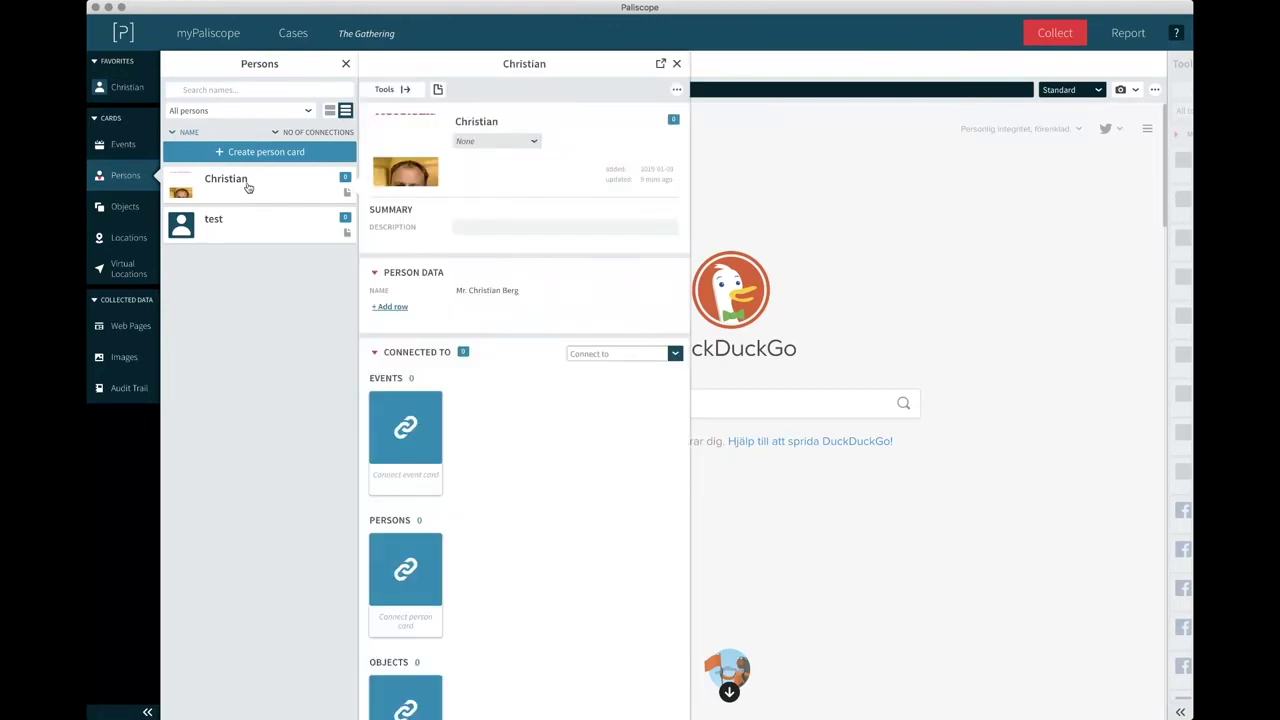
pyautogui.moveTo(628, 292)
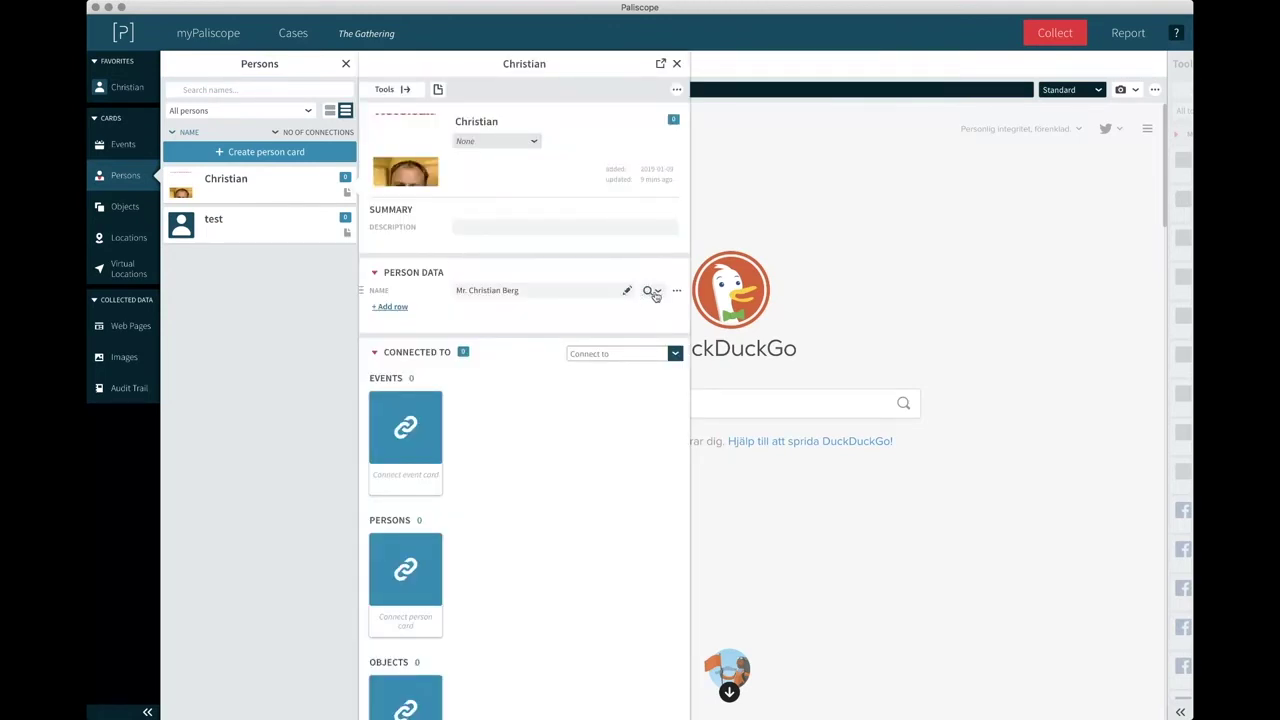
pyautogui.click(651, 291)
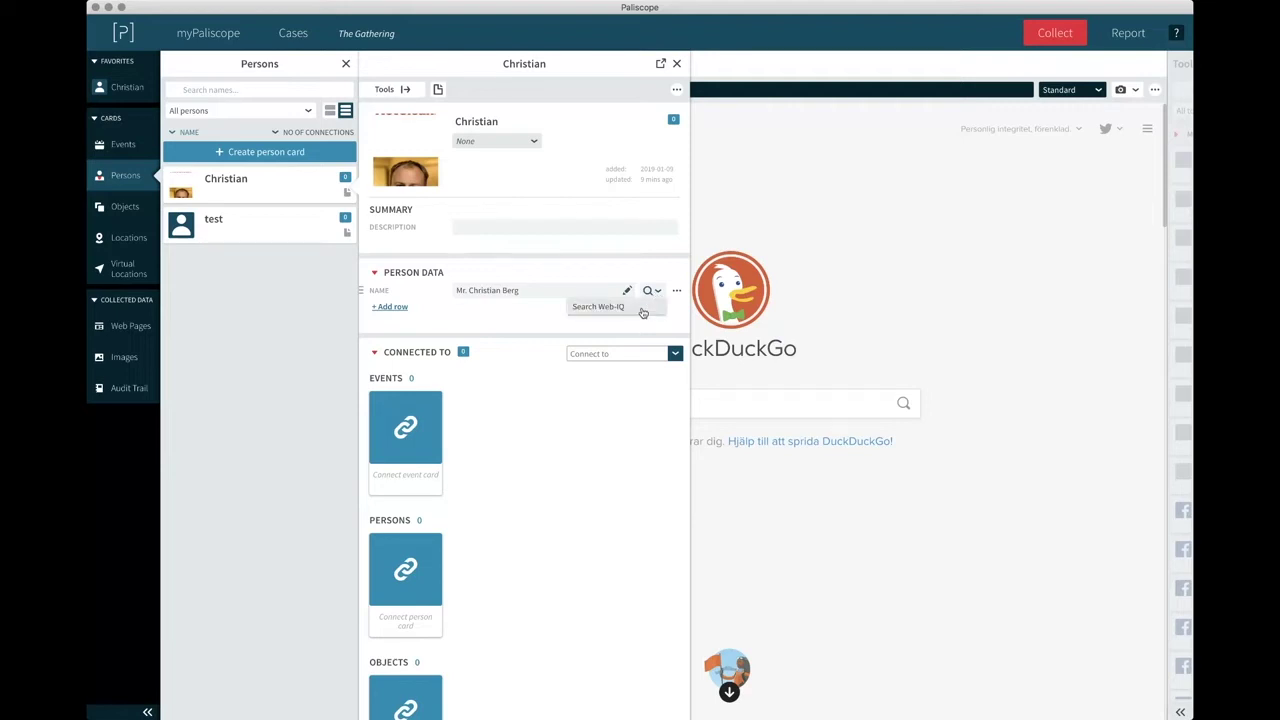
pyautogui.click(643, 308)
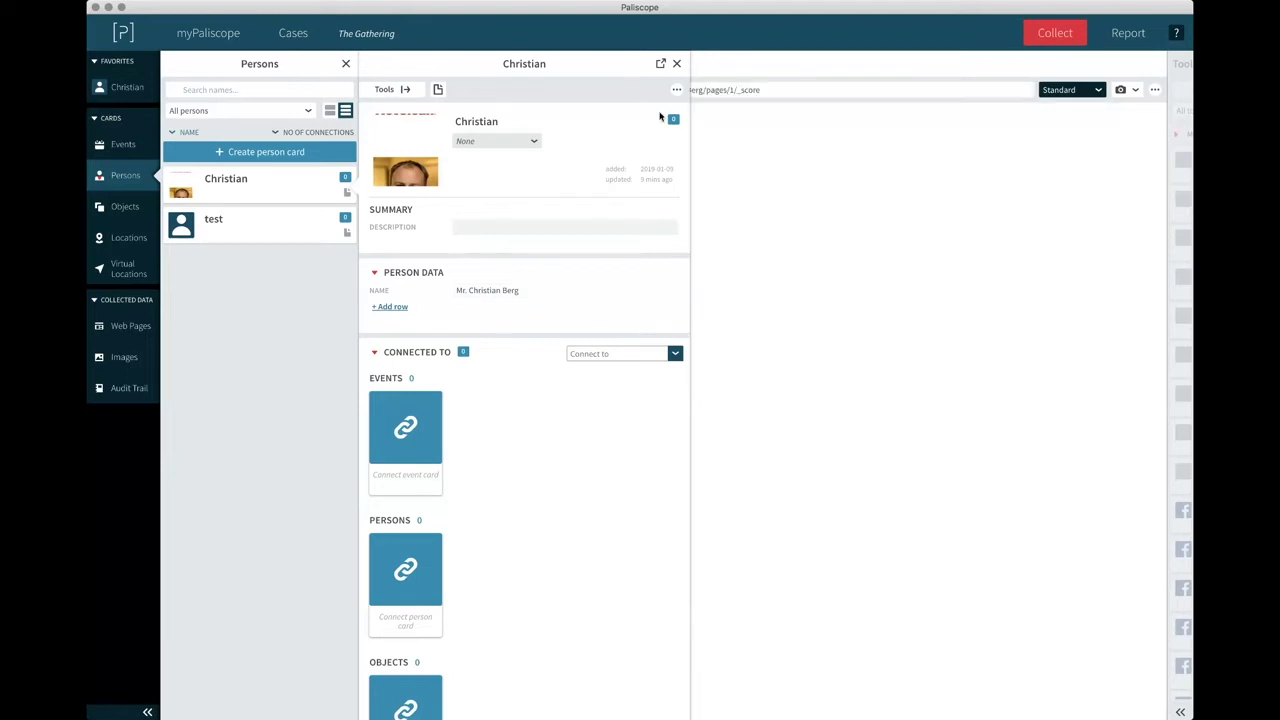
pyautogui.click(676, 63)
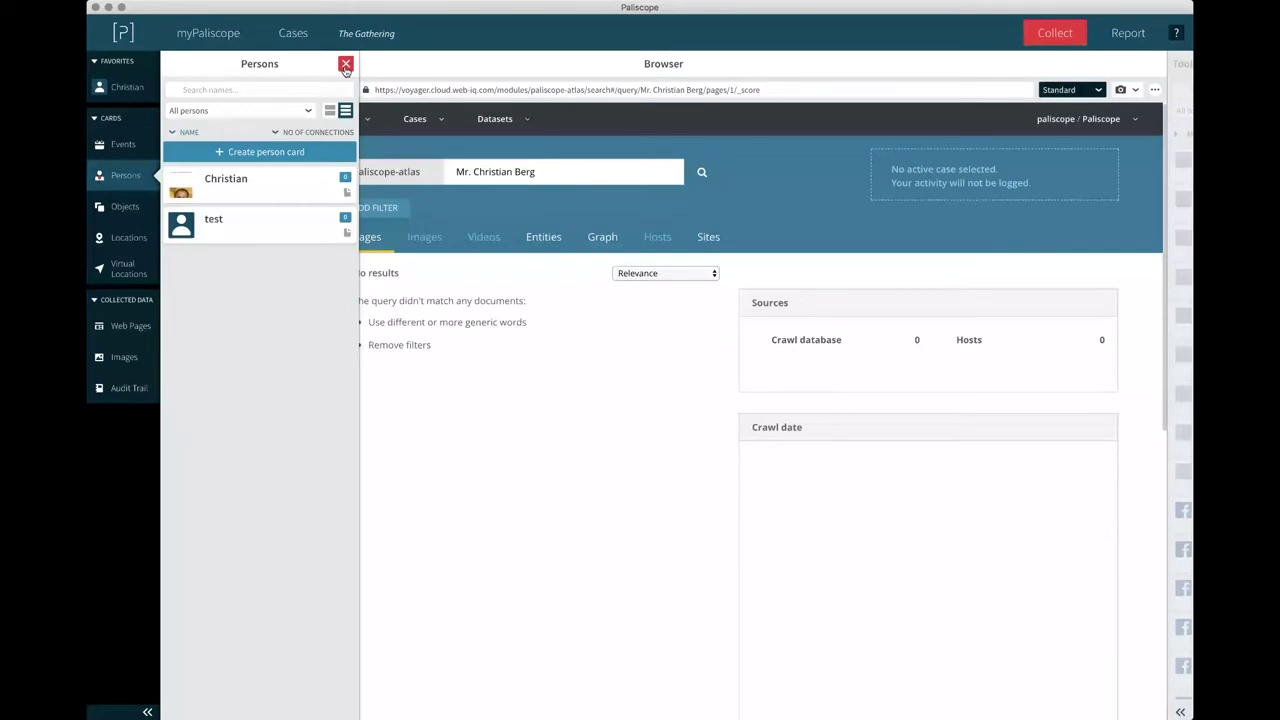
pyautogui.click(346, 66)
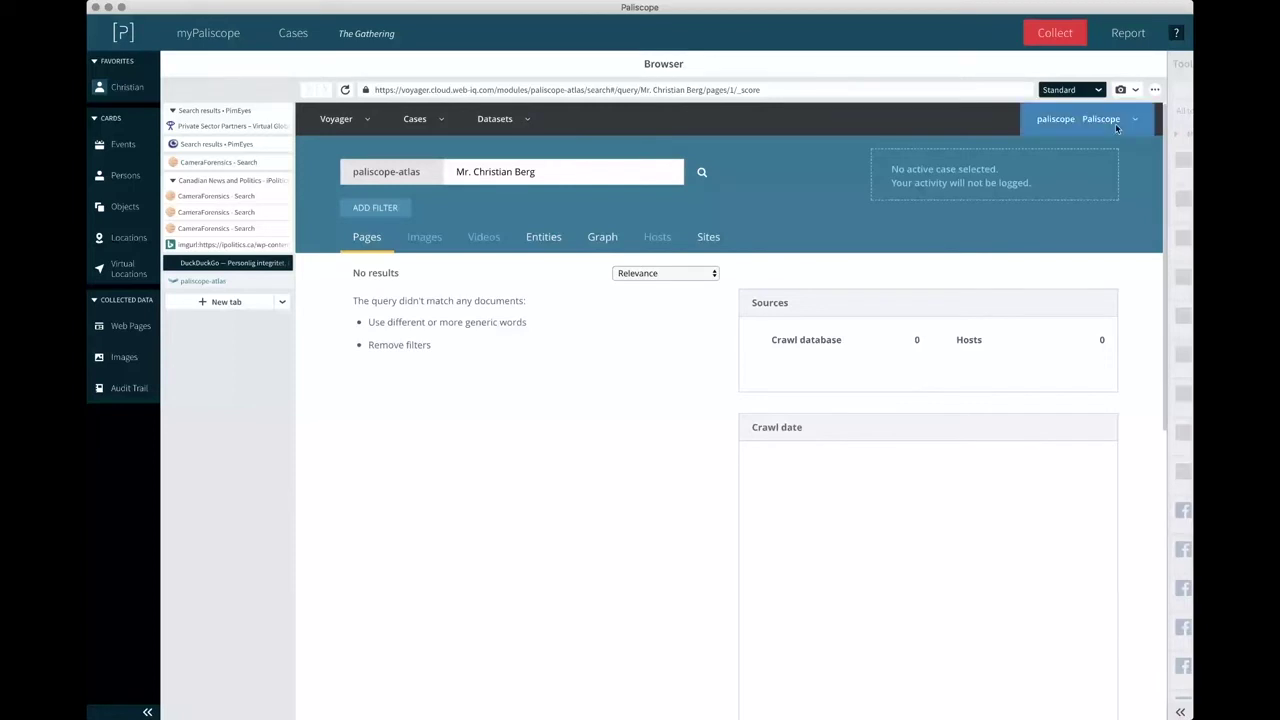
# Take a partial screenshot of the paliscope-atlas search results.
pyautogui.click(1135, 89)
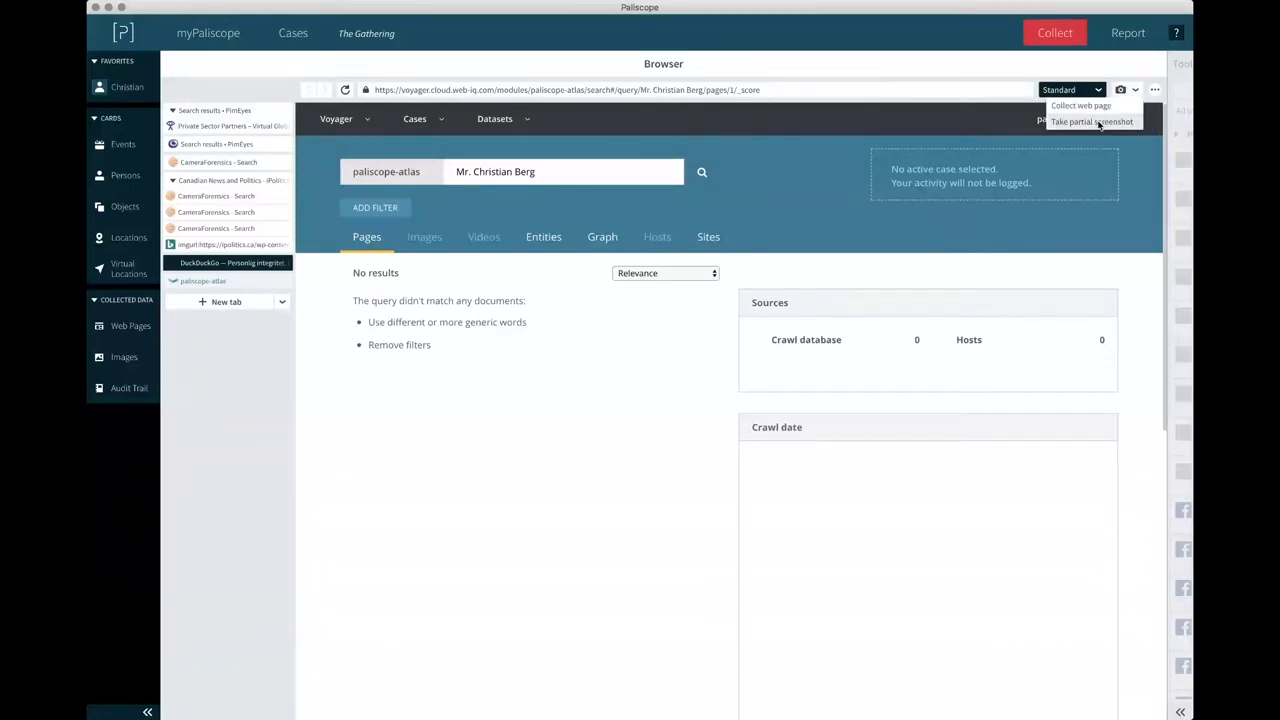
pyautogui.click(1099, 124)
pyautogui.moveTo(308, 106); pyautogui.dragTo(753, 627)
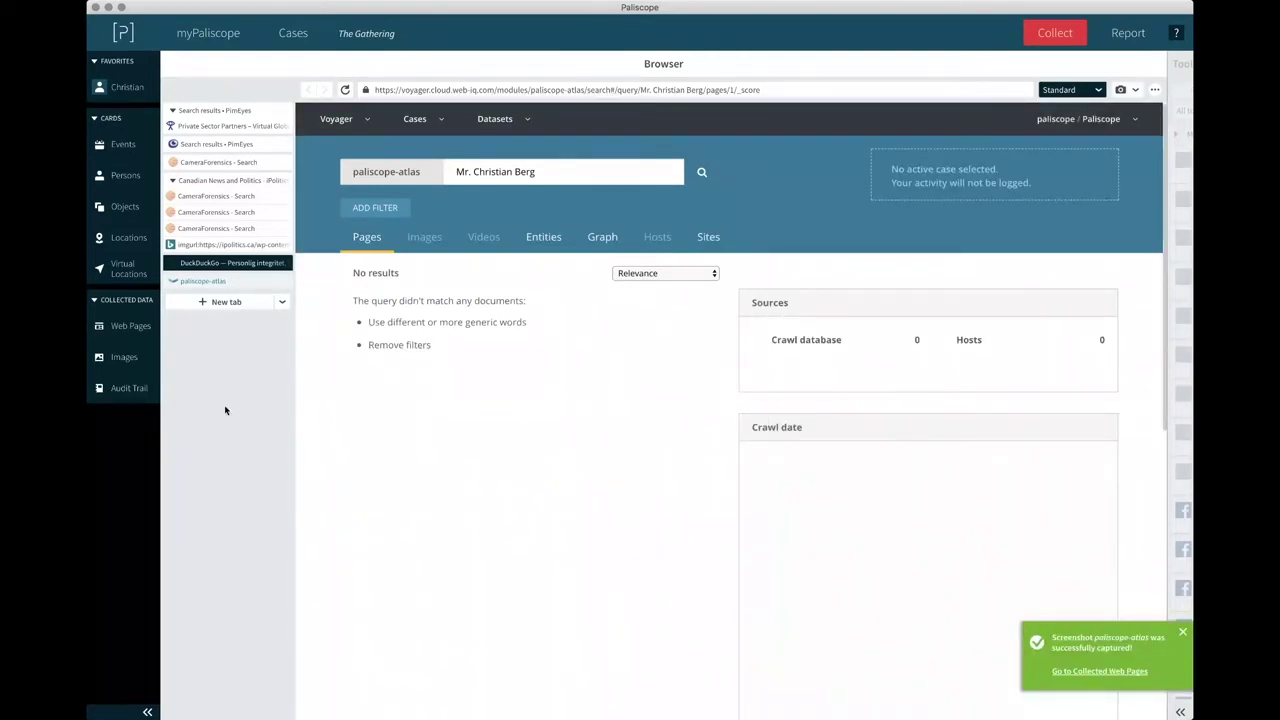
# Attach the paliscope-atlas screenshot in Web Pages to the person's card and close the panel.
pyautogui.click(131, 327)
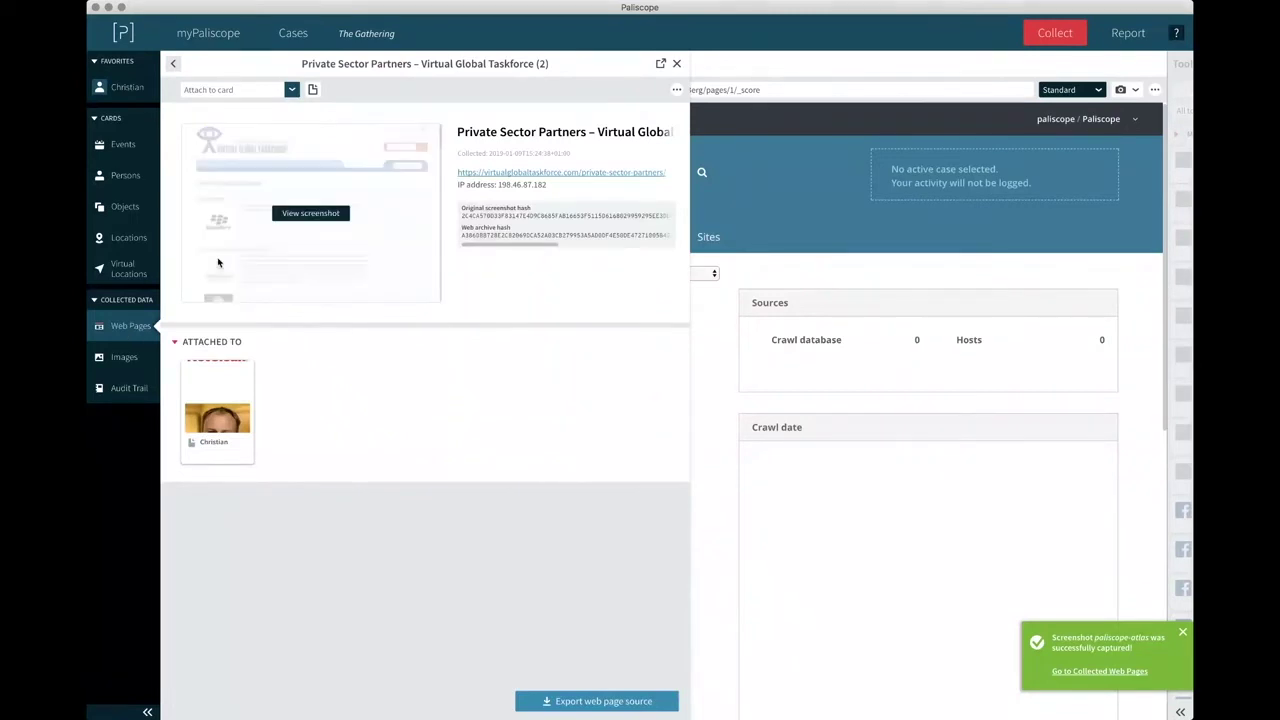
pyautogui.click(173, 64)
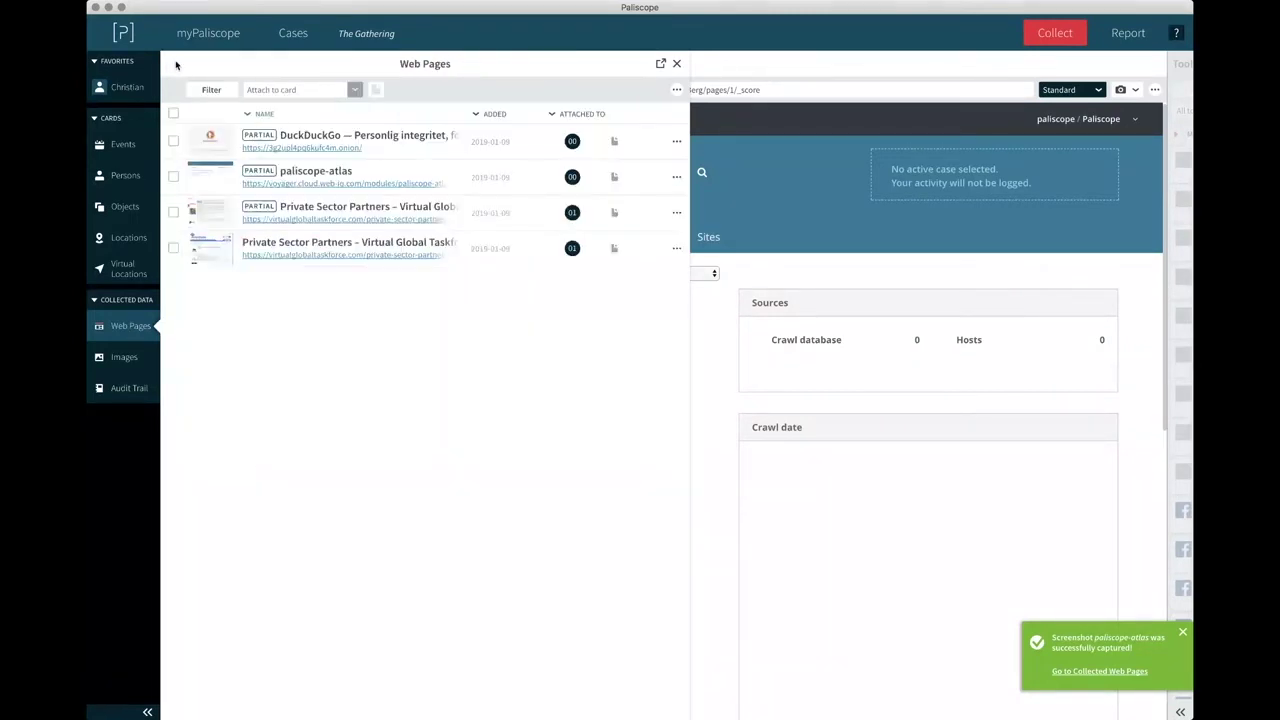
pyautogui.click(290, 176)
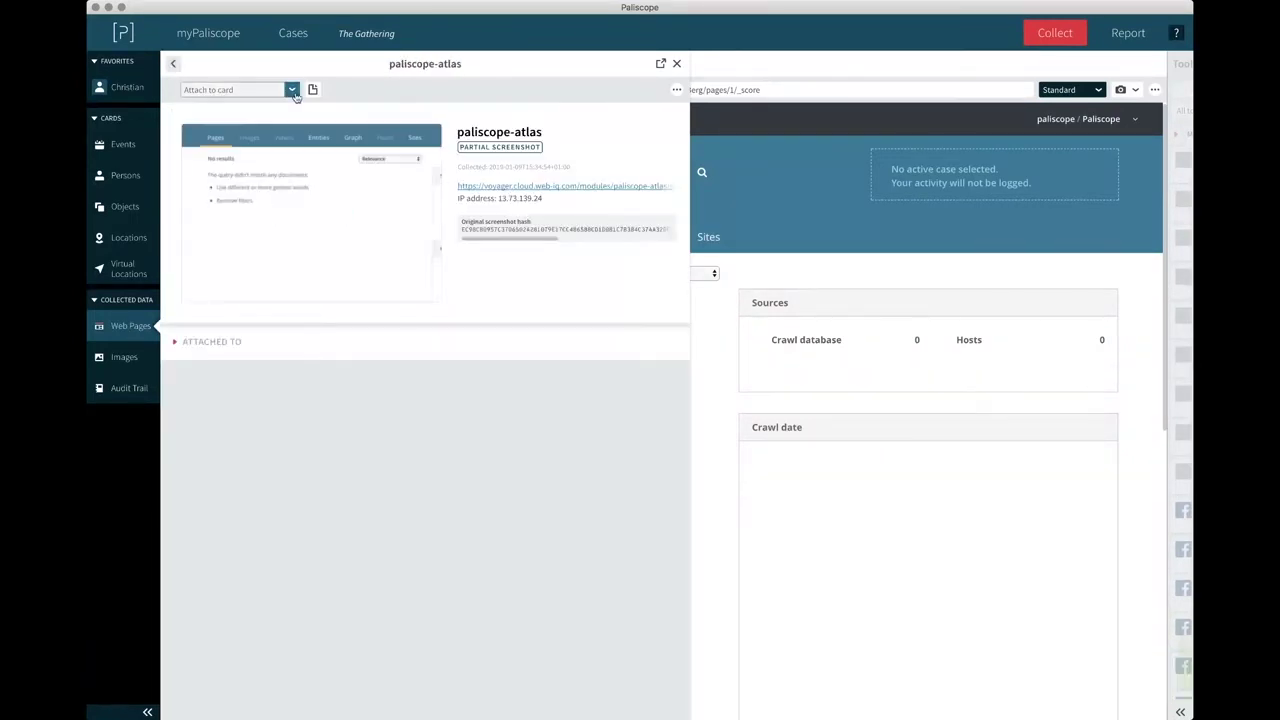
pyautogui.click(291, 89)
pyautogui.click(258, 148)
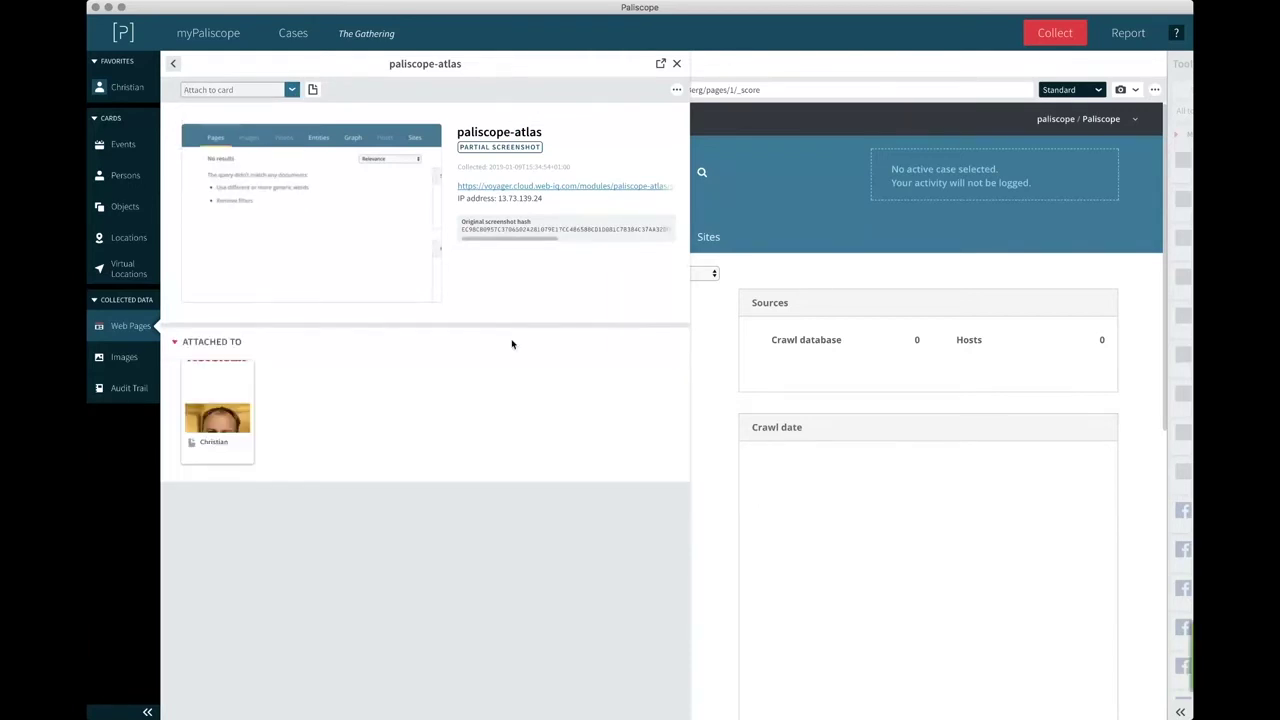
pyautogui.click(173, 66)
pyautogui.click(677, 64)
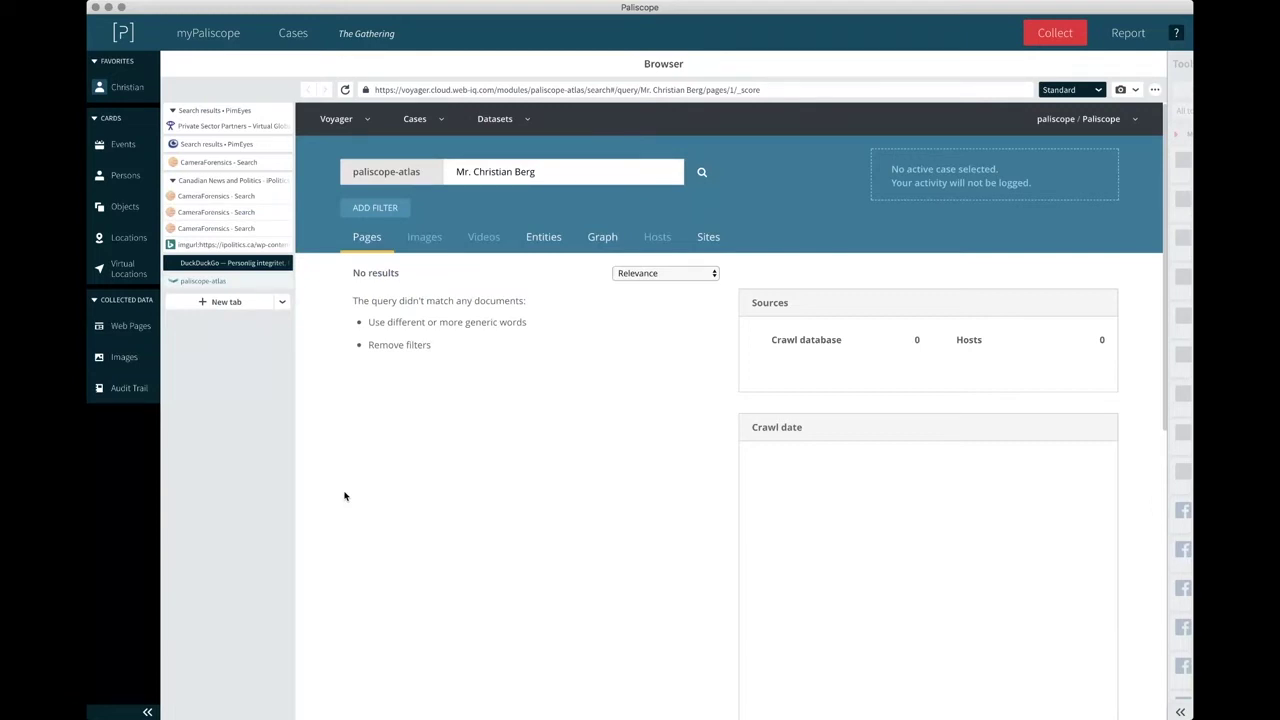
# Add a COMPANY row reading 'NetBean' to the person card, then close the Persons panels.
pyautogui.click(126, 176)
pyautogui.click(266, 183)
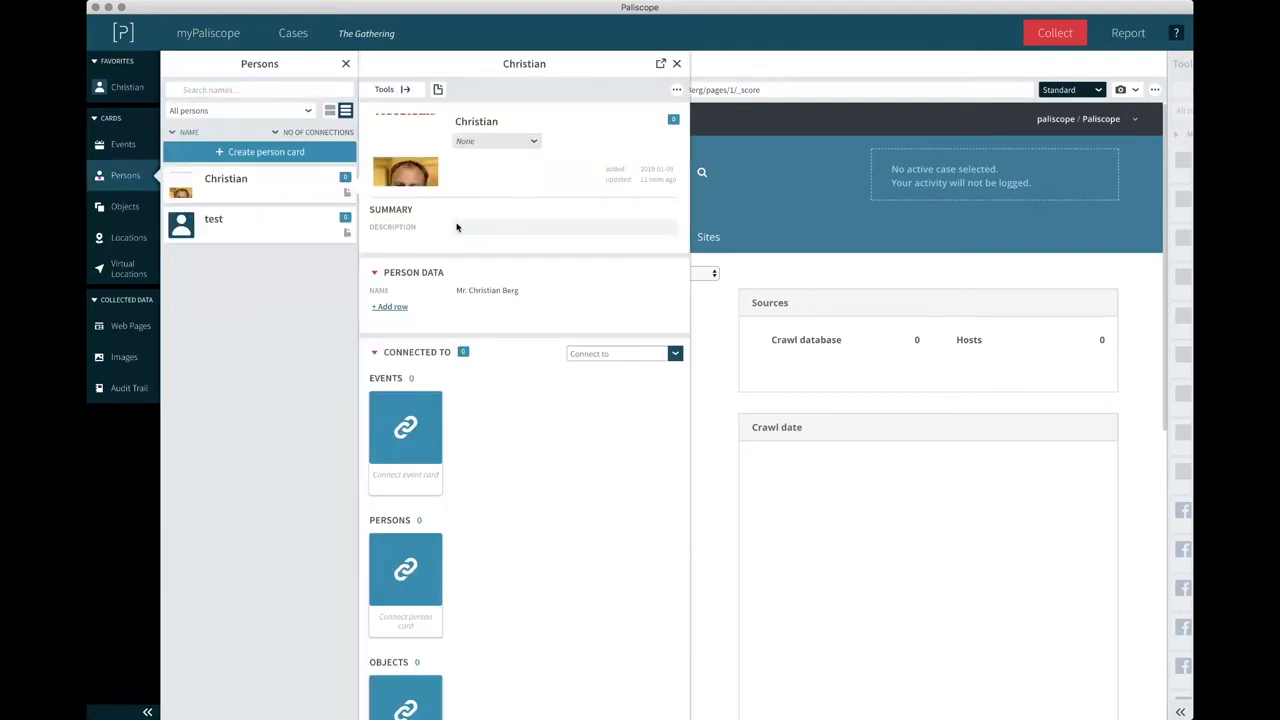
pyautogui.click(390, 306)
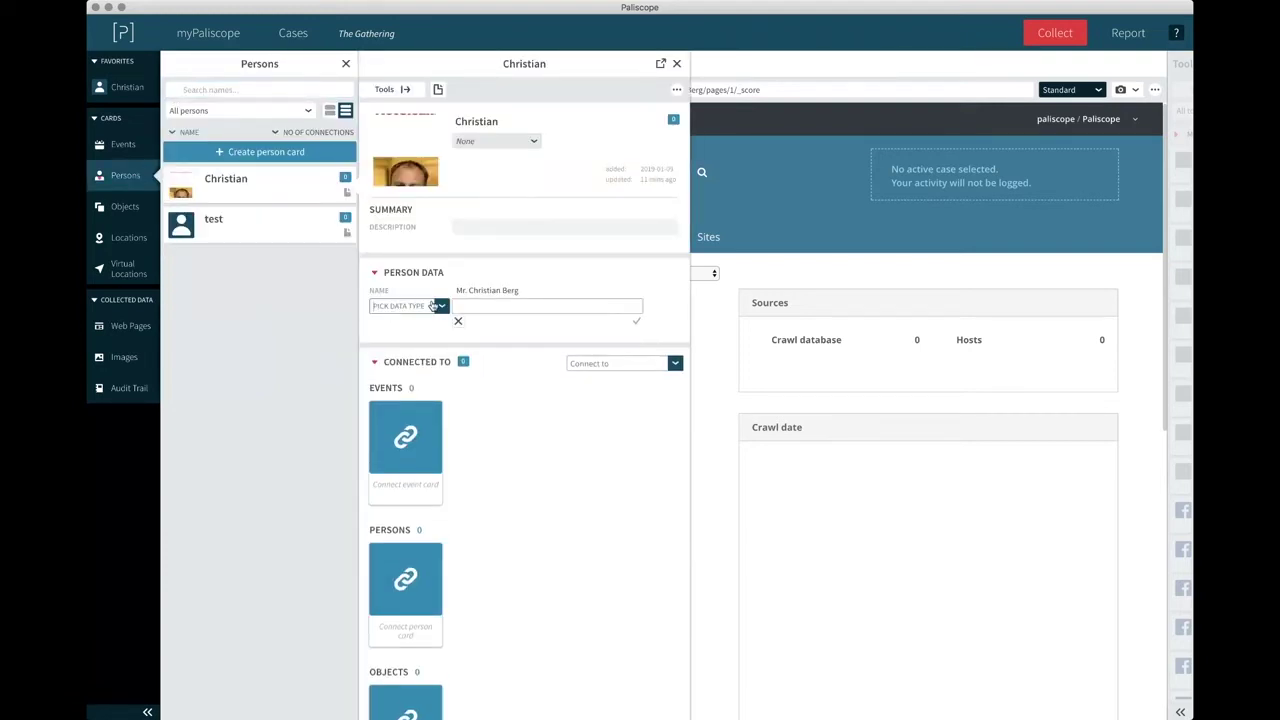
pyautogui.click(432, 306)
pyautogui.write('com')
pyautogui.click(403, 325)
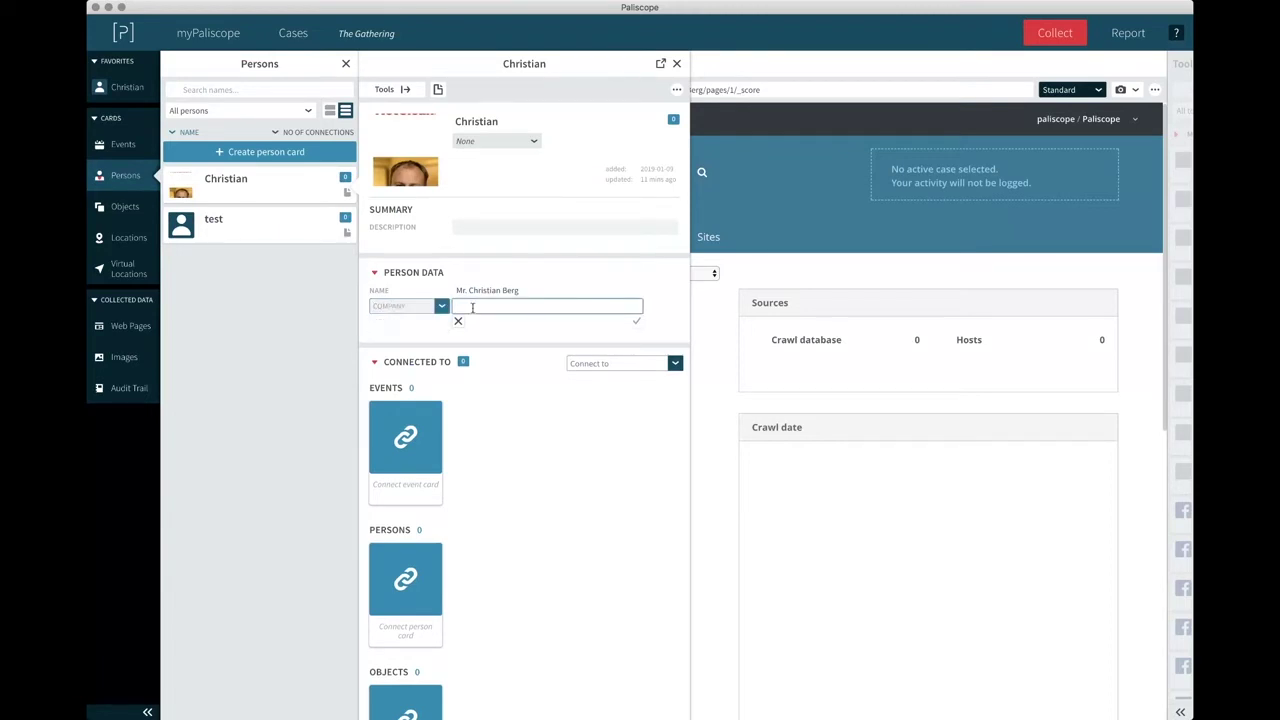
pyautogui.write('NetBean')
pyautogui.press('Return')
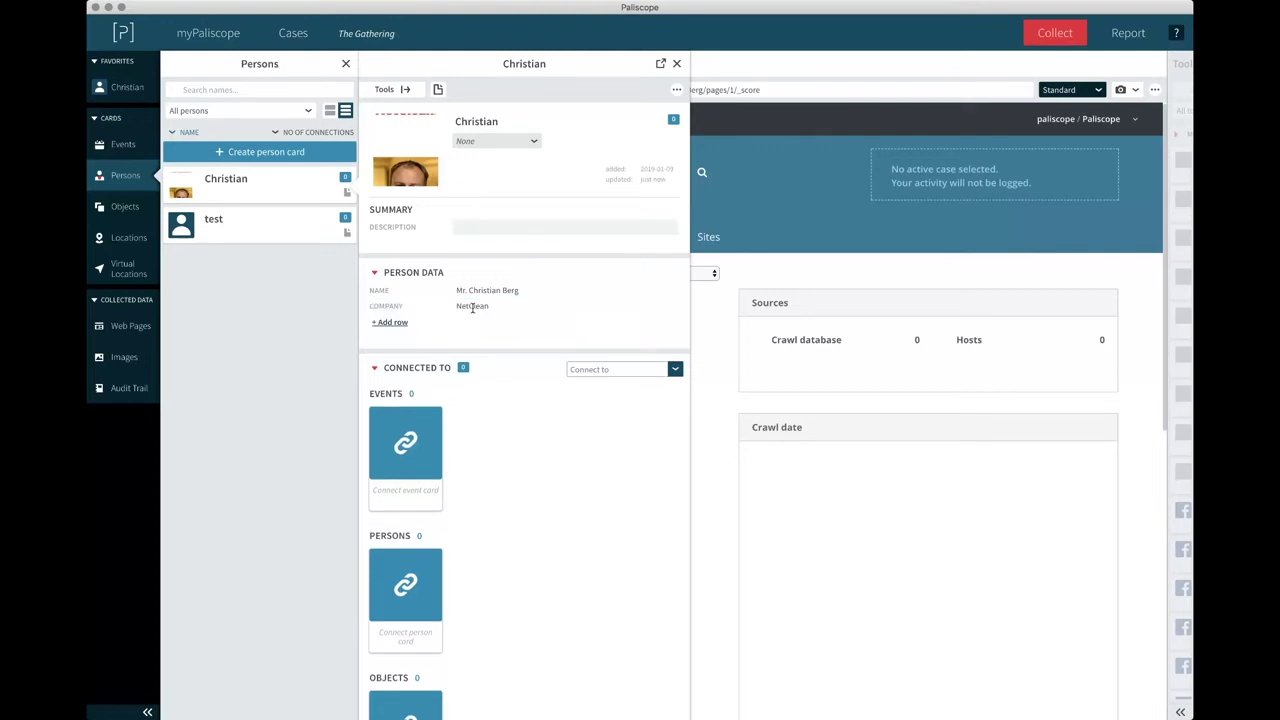
pyautogui.click(676, 63)
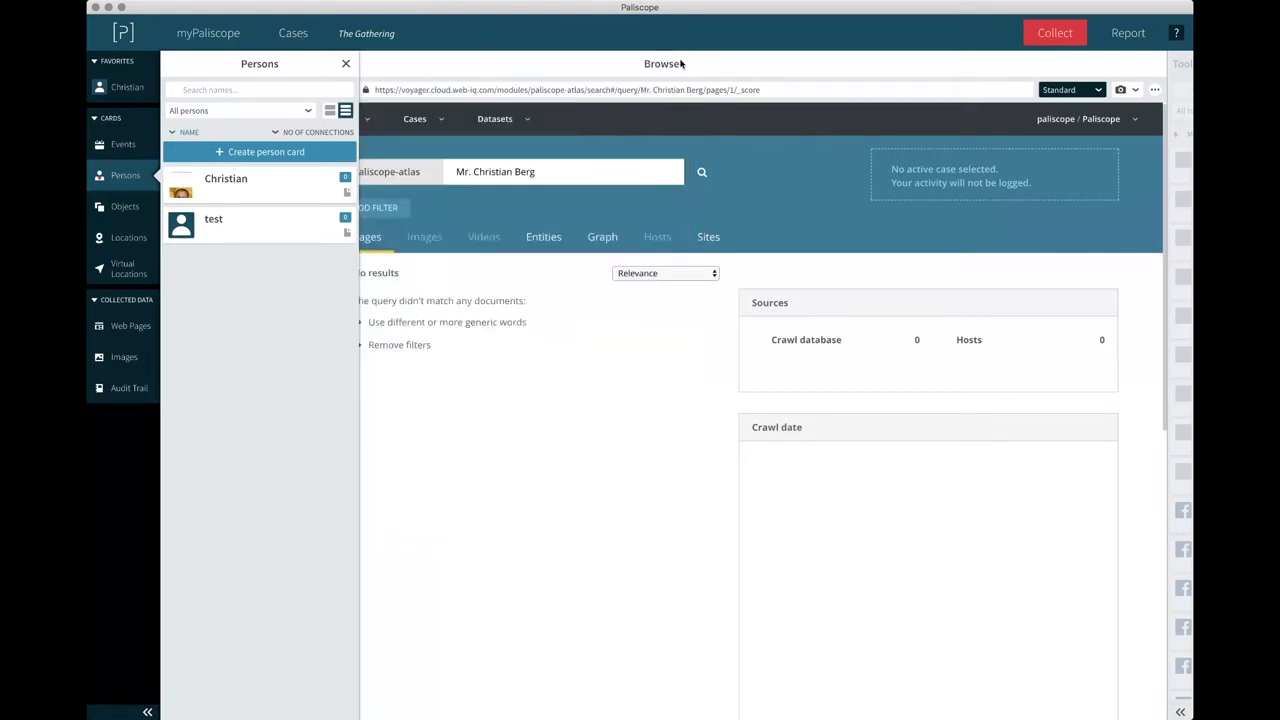
pyautogui.click(346, 63)
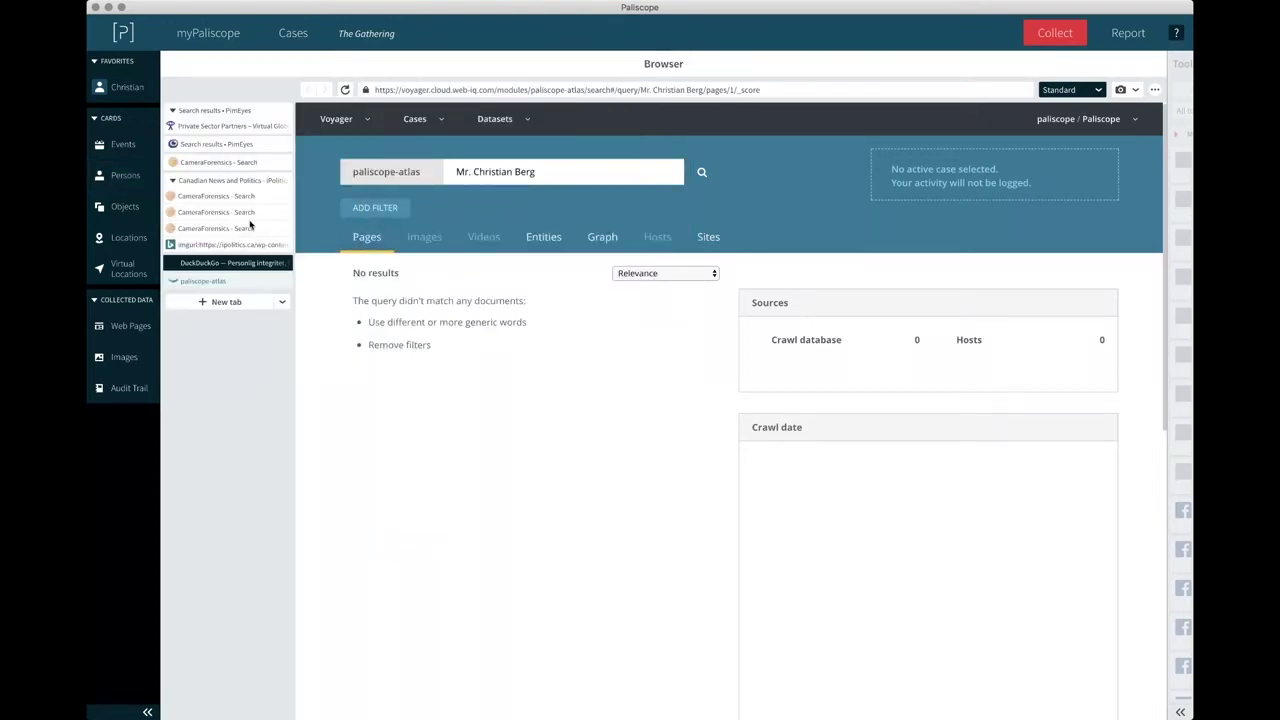
# In a new tab, Google the person's full name plus 'NetClean'.
pyautogui.click(218, 301)
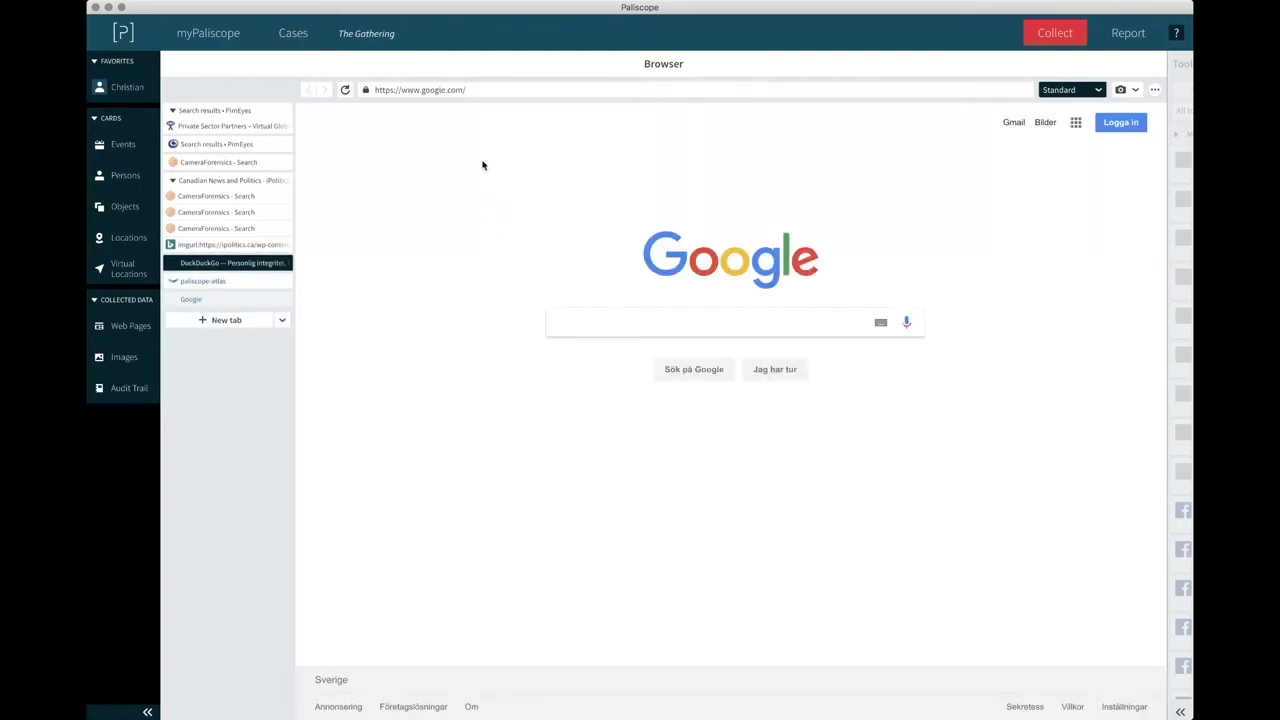
pyautogui.click(640, 322)
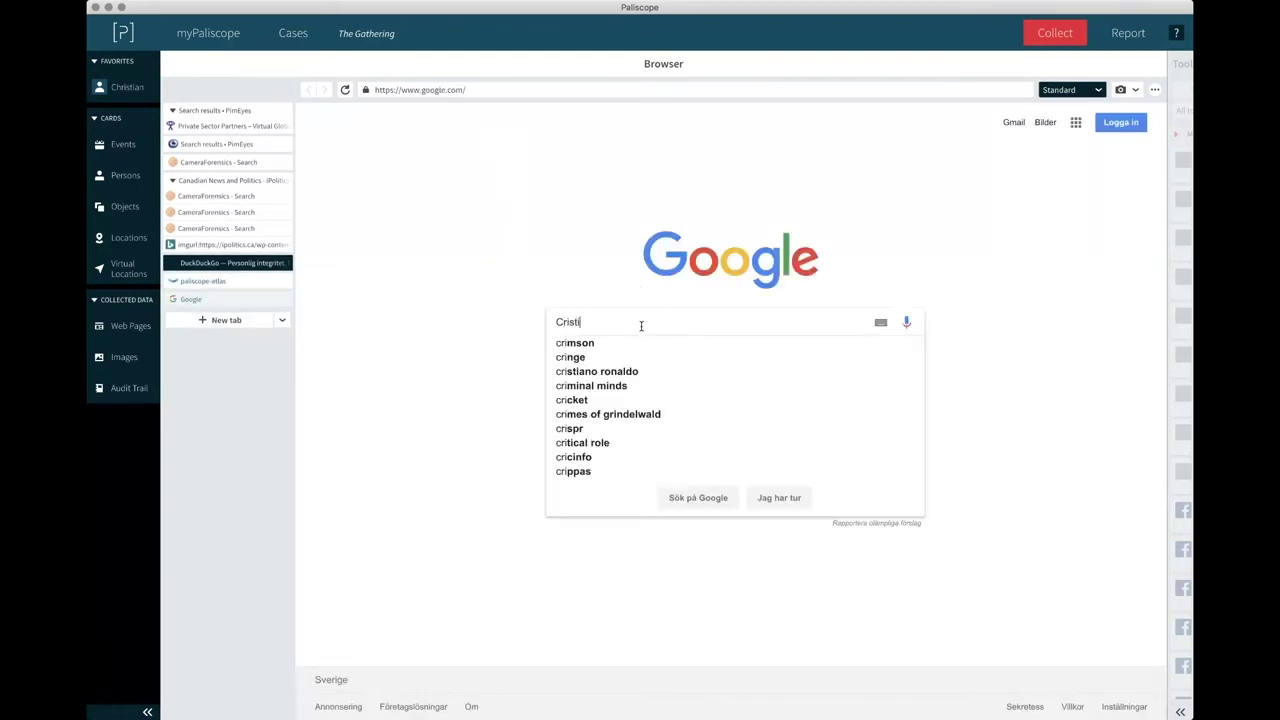
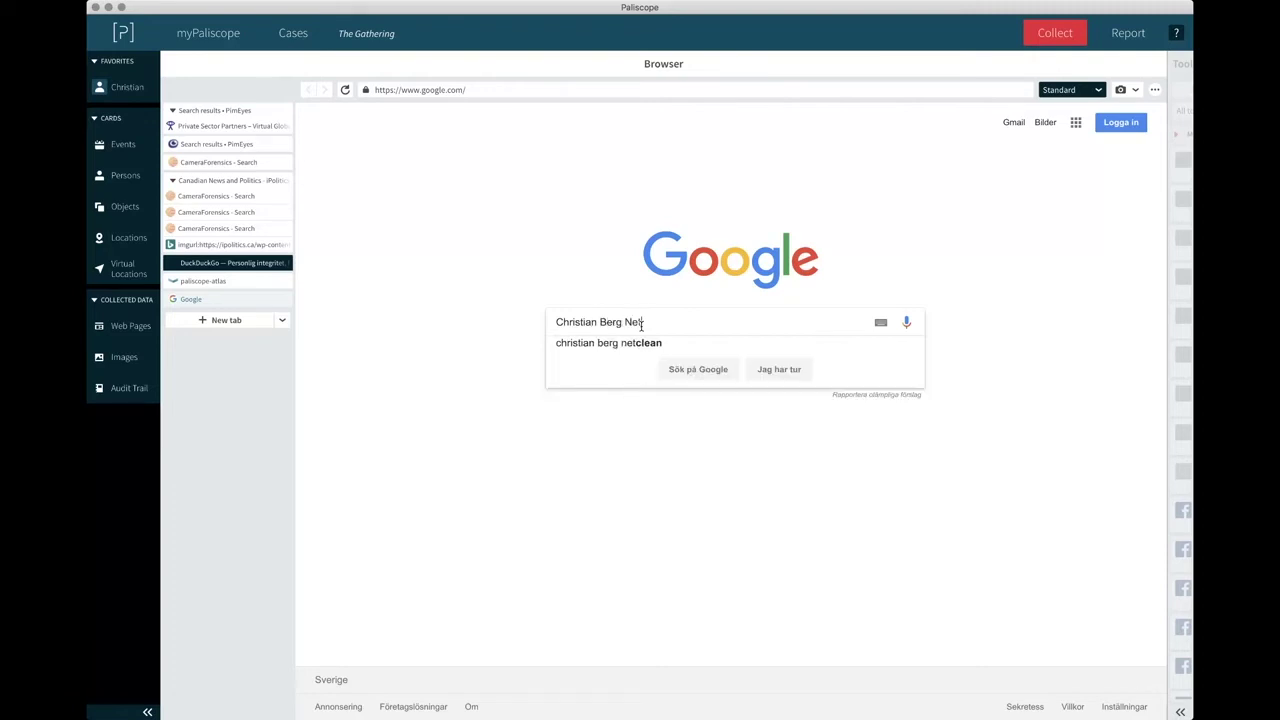
pyautogui.write('lean')
pyautogui.press('Return')
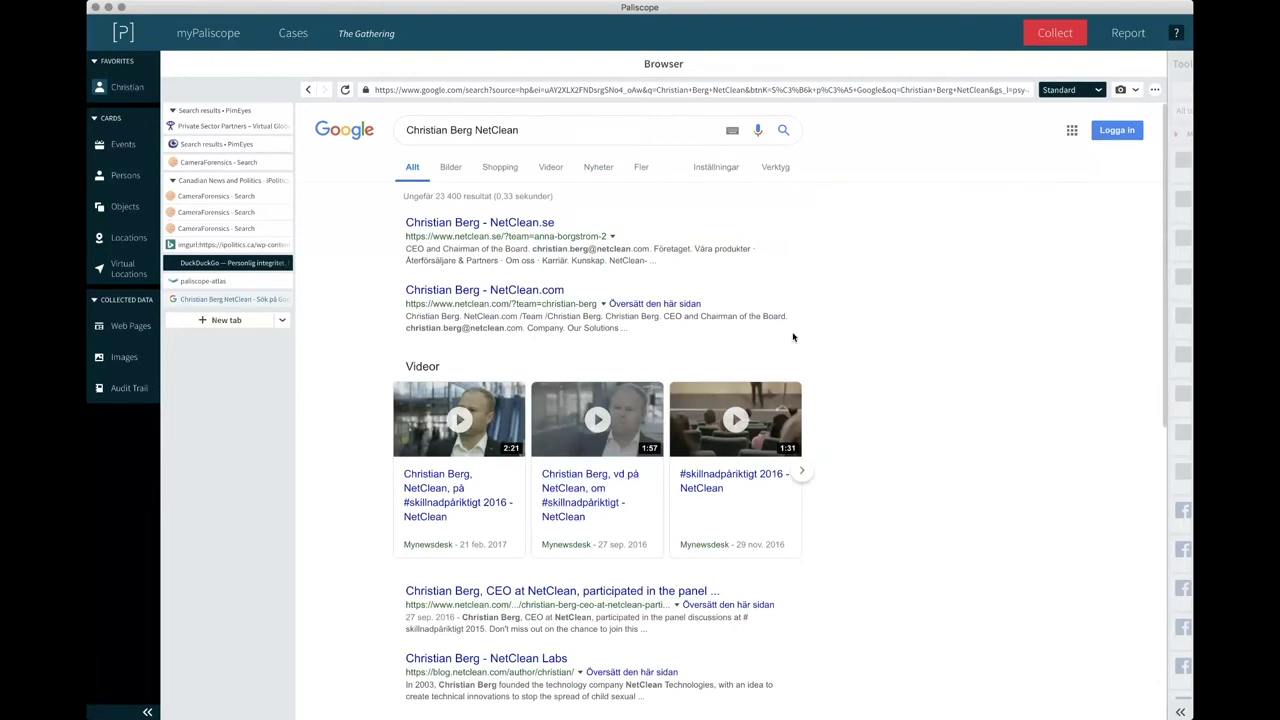
pyautogui.scroll(-1, 793, 337)
pyautogui.scroll(1, 793, 337)
# Capture a partial screenshot of the Google results, then scroll down through them.
pyautogui.click(1120, 89)
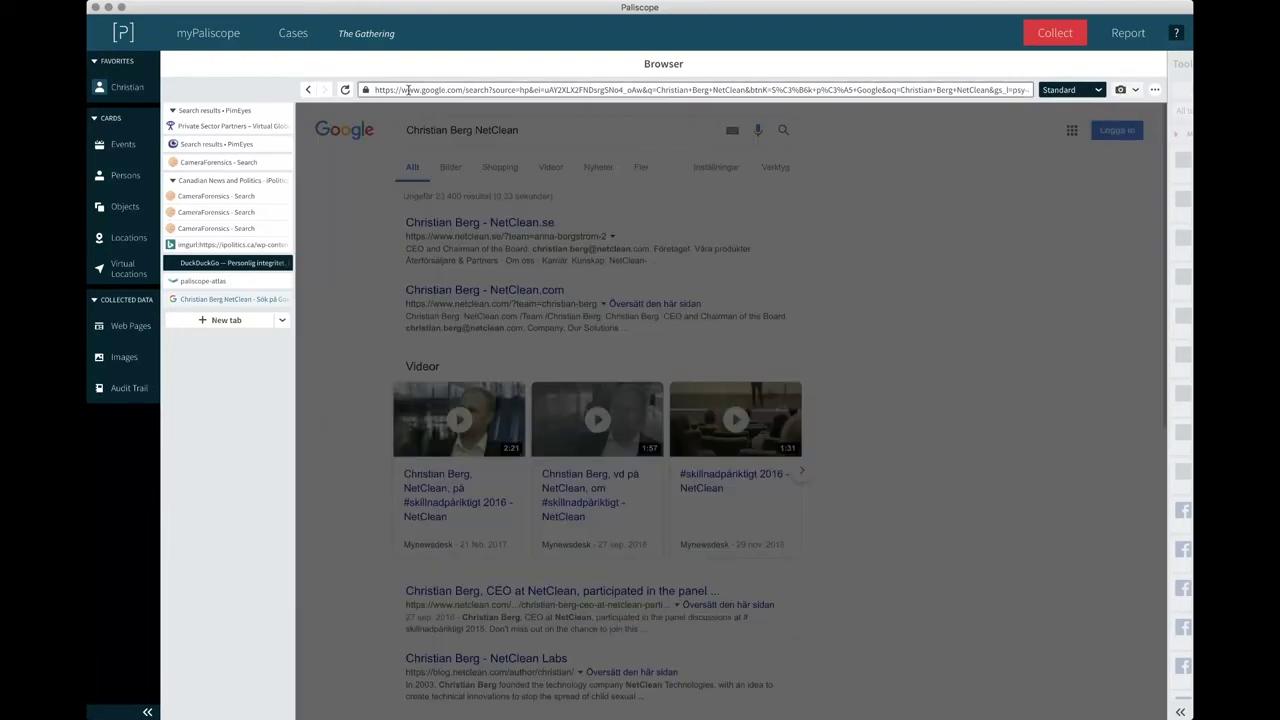
pyautogui.moveTo(306, 108); pyautogui.dragTo(938, 714)
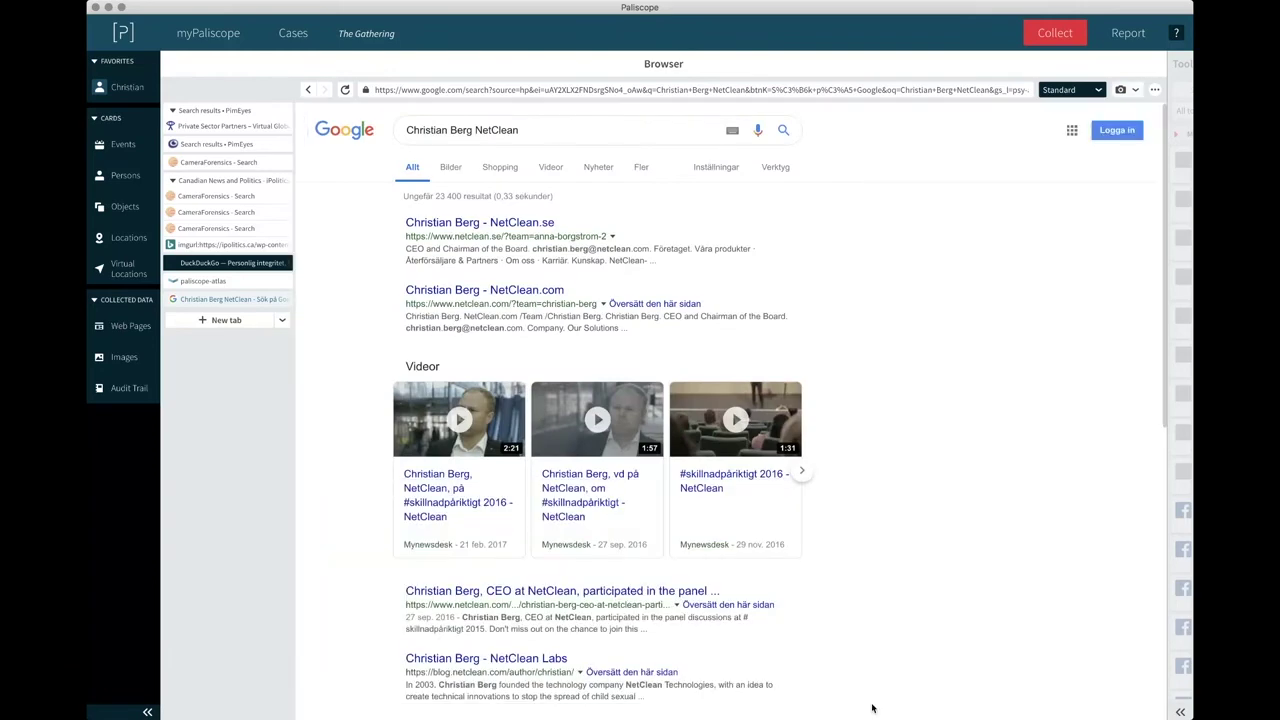
pyautogui.scroll(-5, 882, 605)
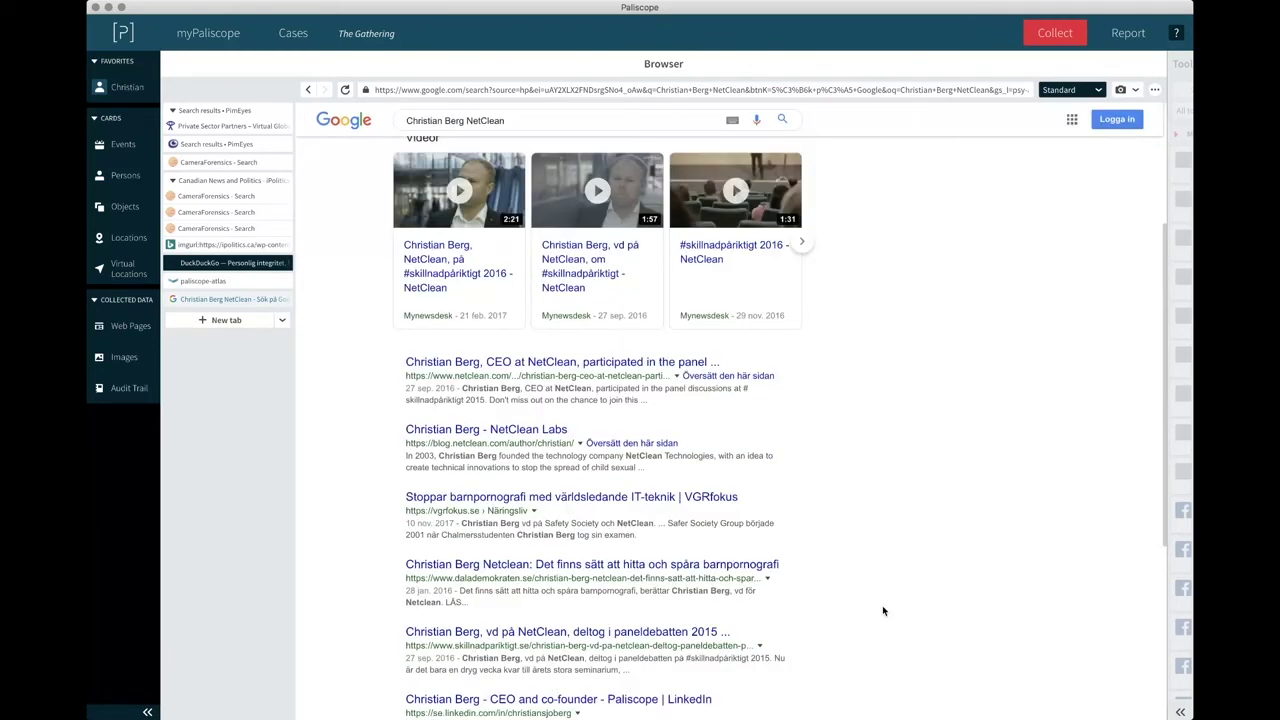
pyautogui.scroll(-1, 851, 514)
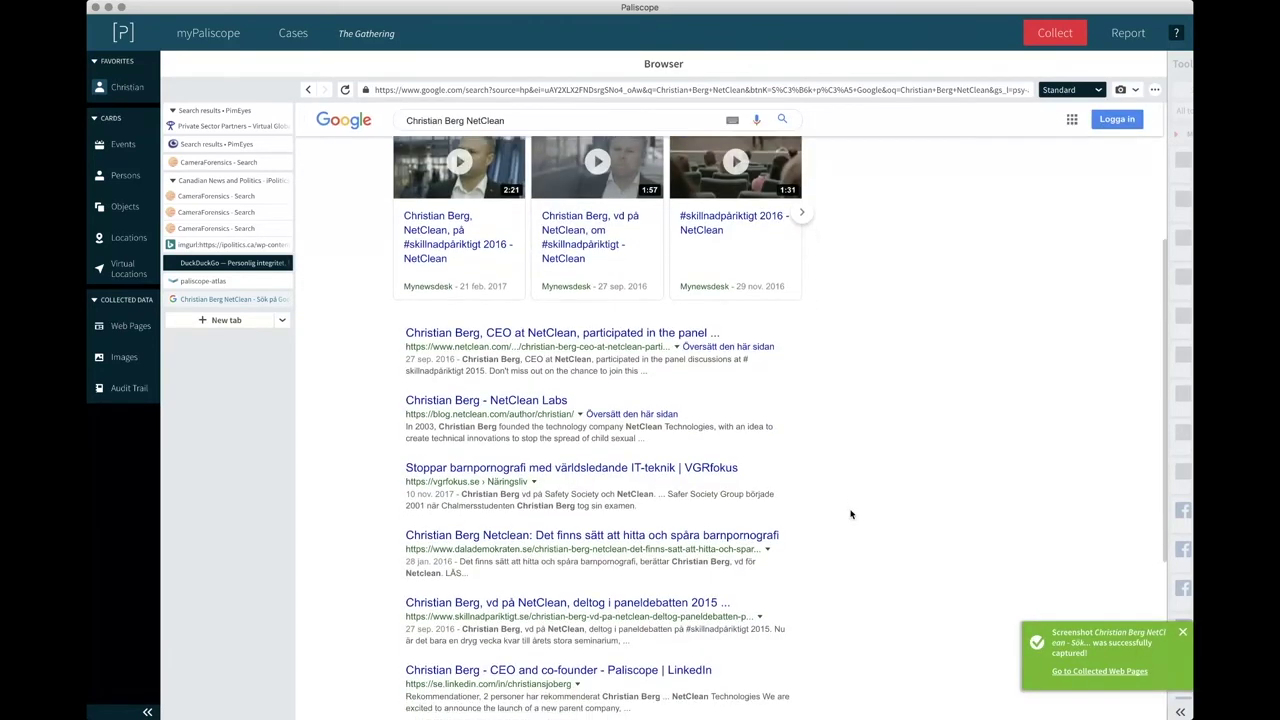
pyautogui.scroll(-1, 595, 407)
# Open the skillnadpariktigt.se 2015 panel-debate article and switch the view from Standard to Smart Images.
pyautogui.scroll(-2, 595, 407)
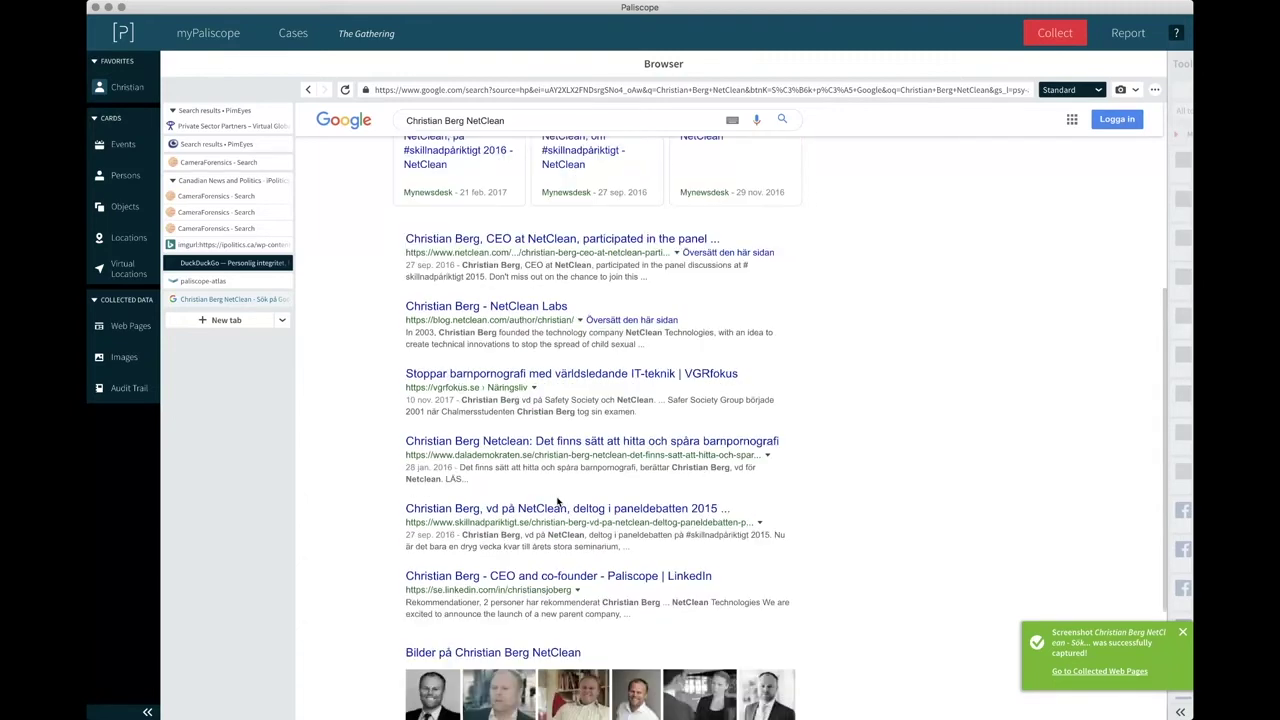
pyautogui.click(555, 510)
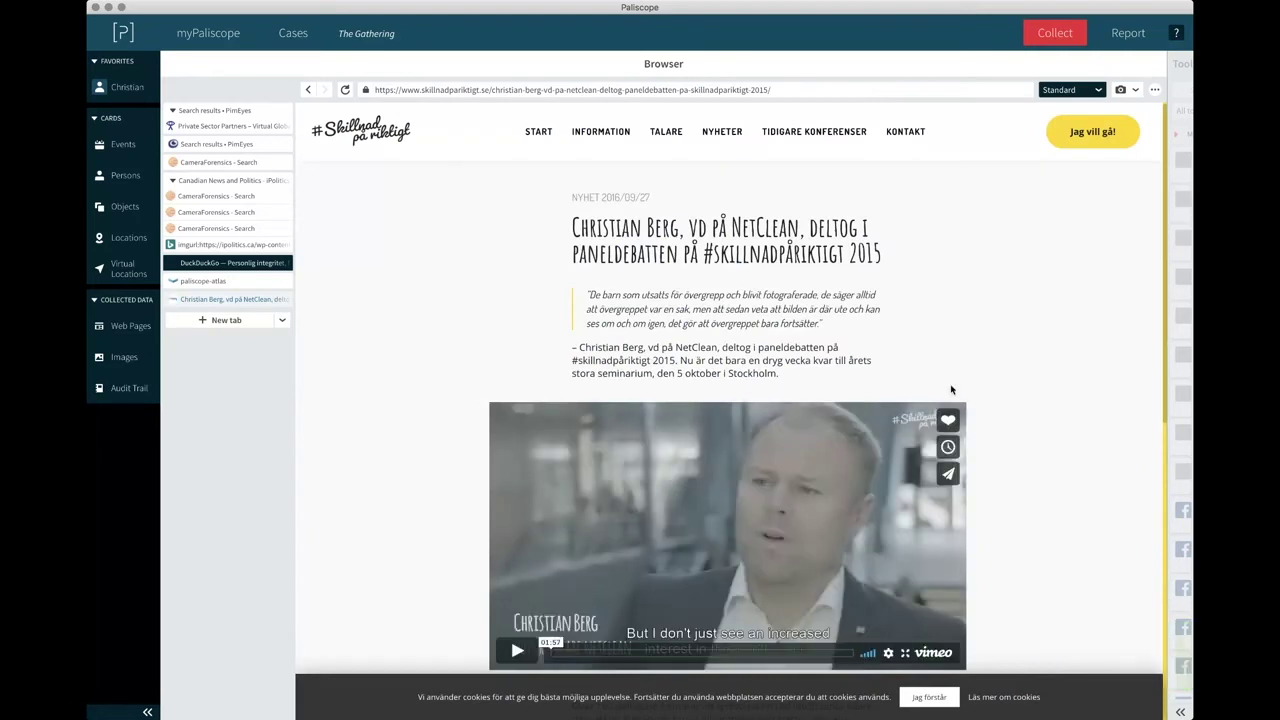
pyautogui.scroll(-2, 951, 390)
pyautogui.scroll(-5, 951, 390)
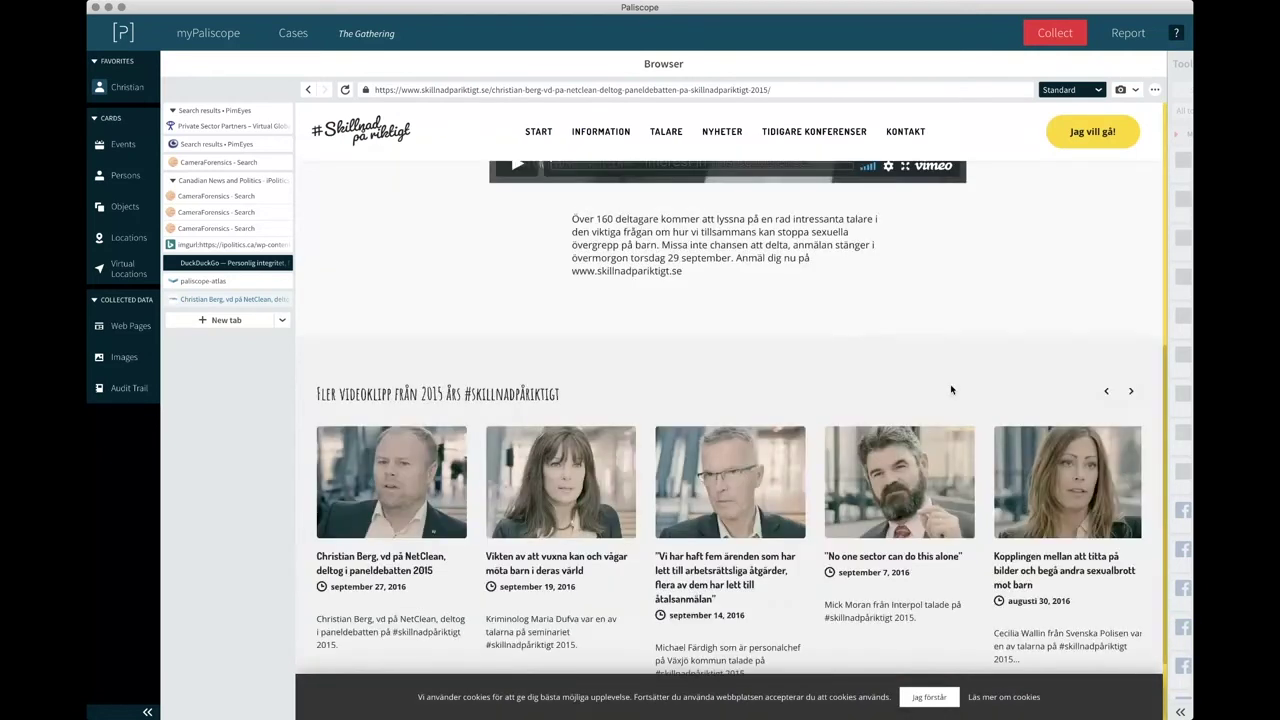
pyautogui.scroll(-1, 951, 390)
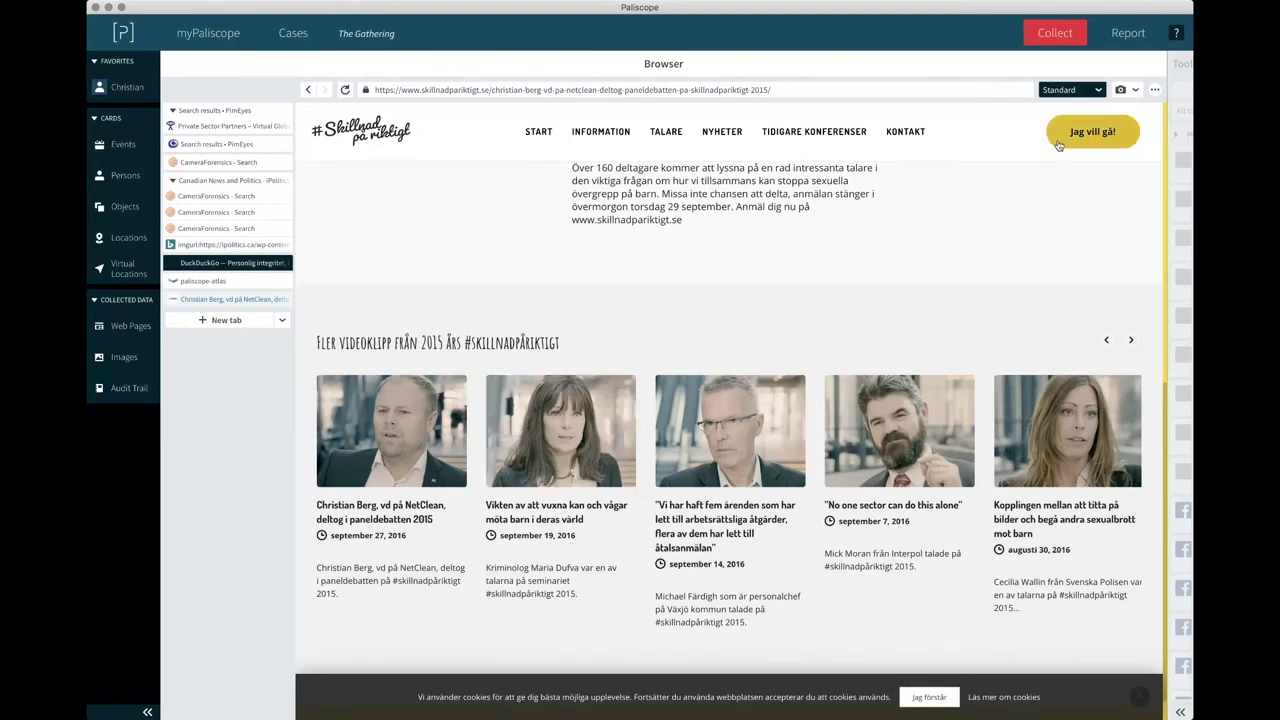
pyautogui.click(1070, 89)
pyautogui.click(1058, 119)
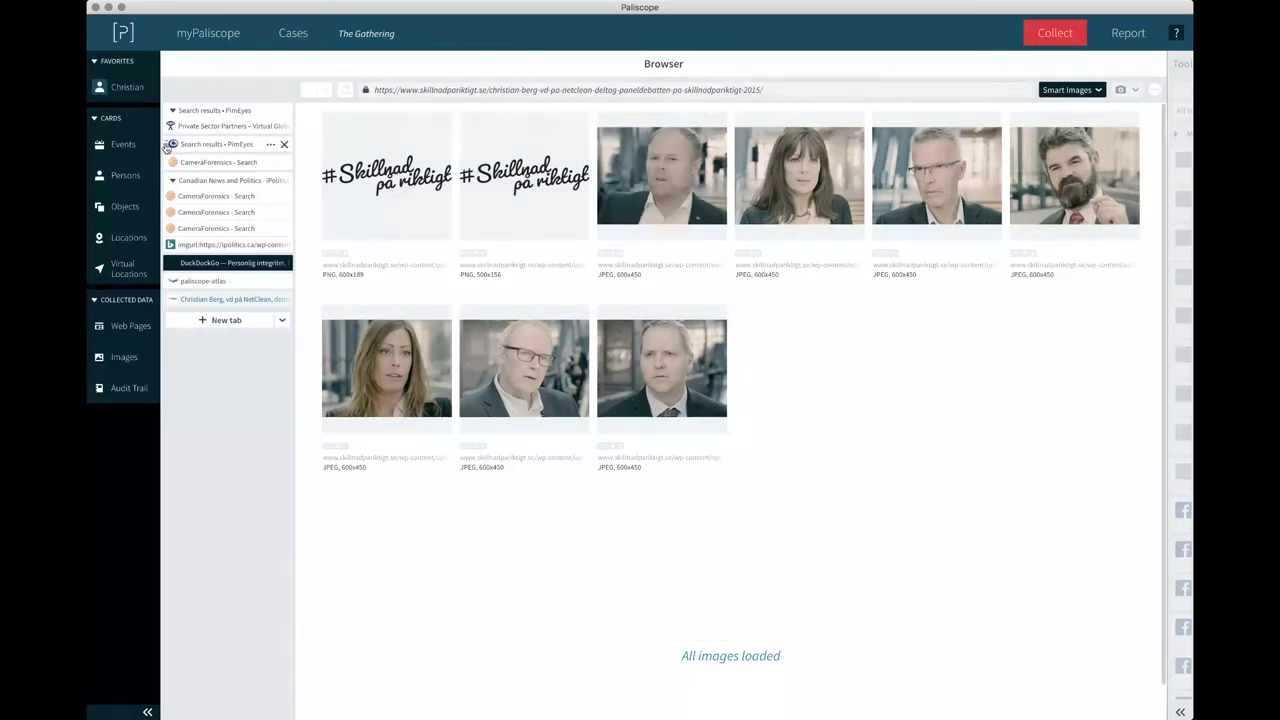
# Create a new person card named Unknown 2.
pyautogui.click(125, 175)
pyautogui.click(255, 152)
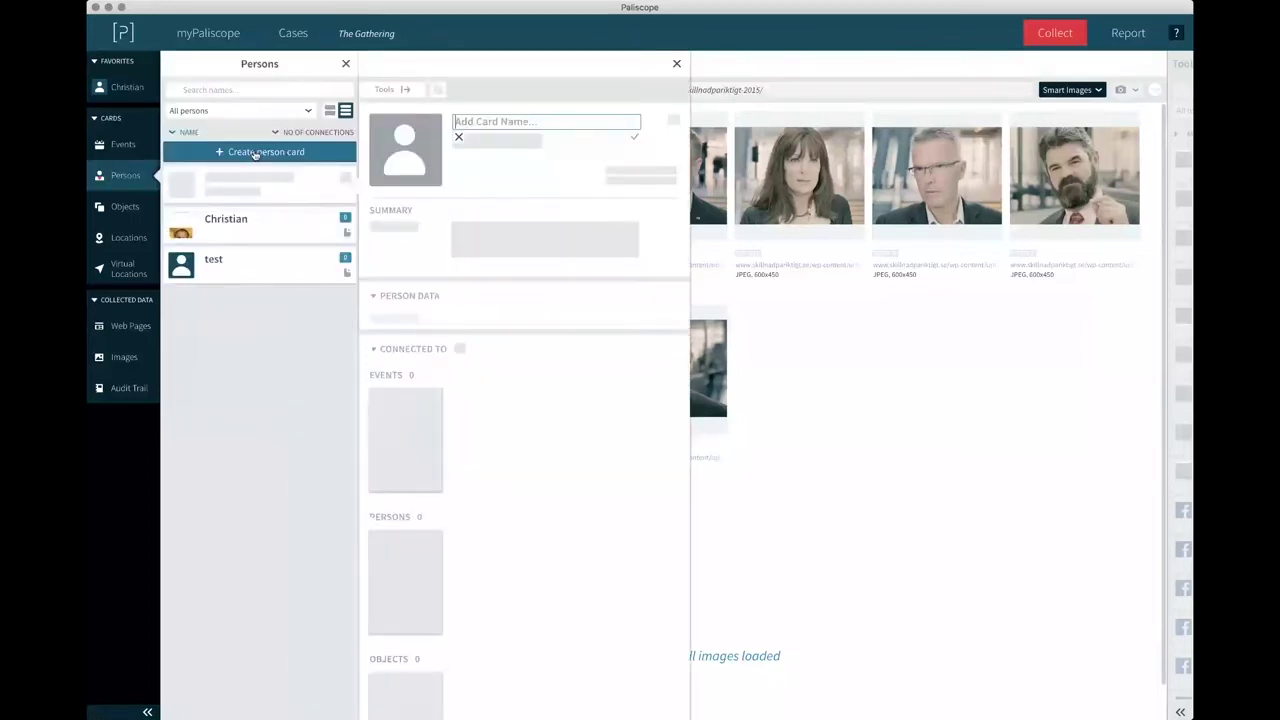
pyautogui.write('Unk')
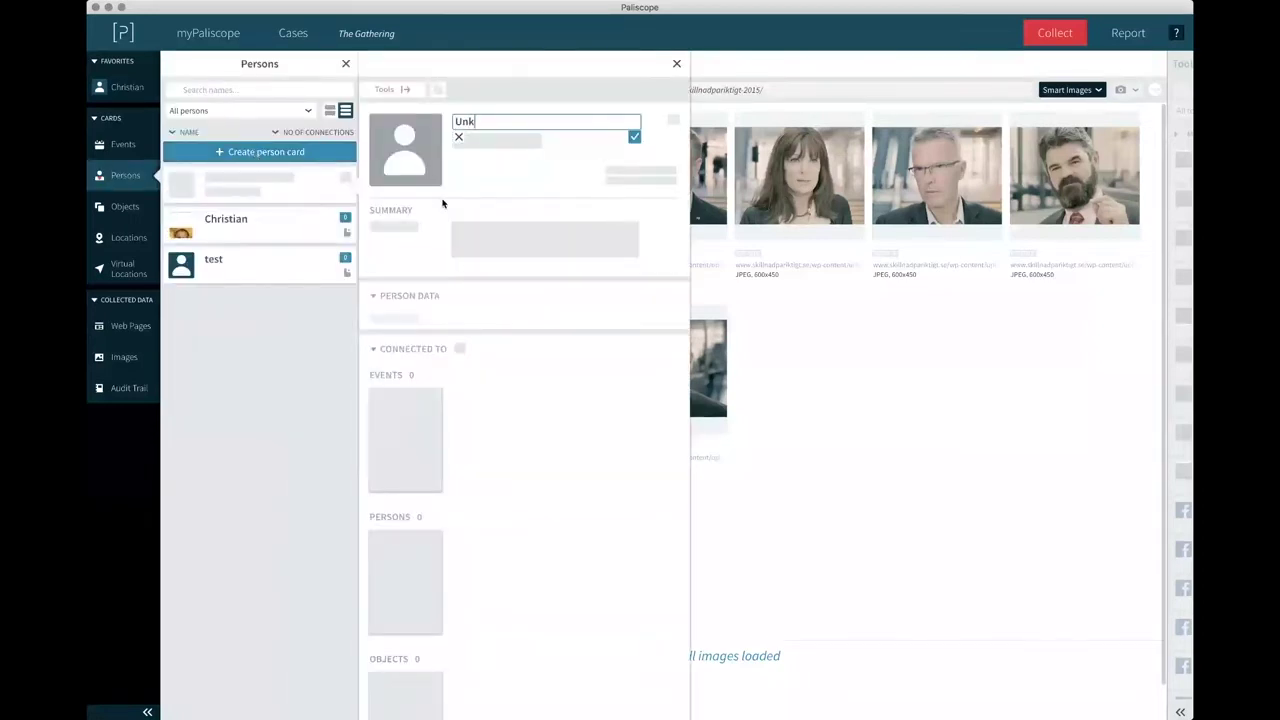
pyautogui.write('nown')
pyautogui.write('2')
pyautogui.press('Return')
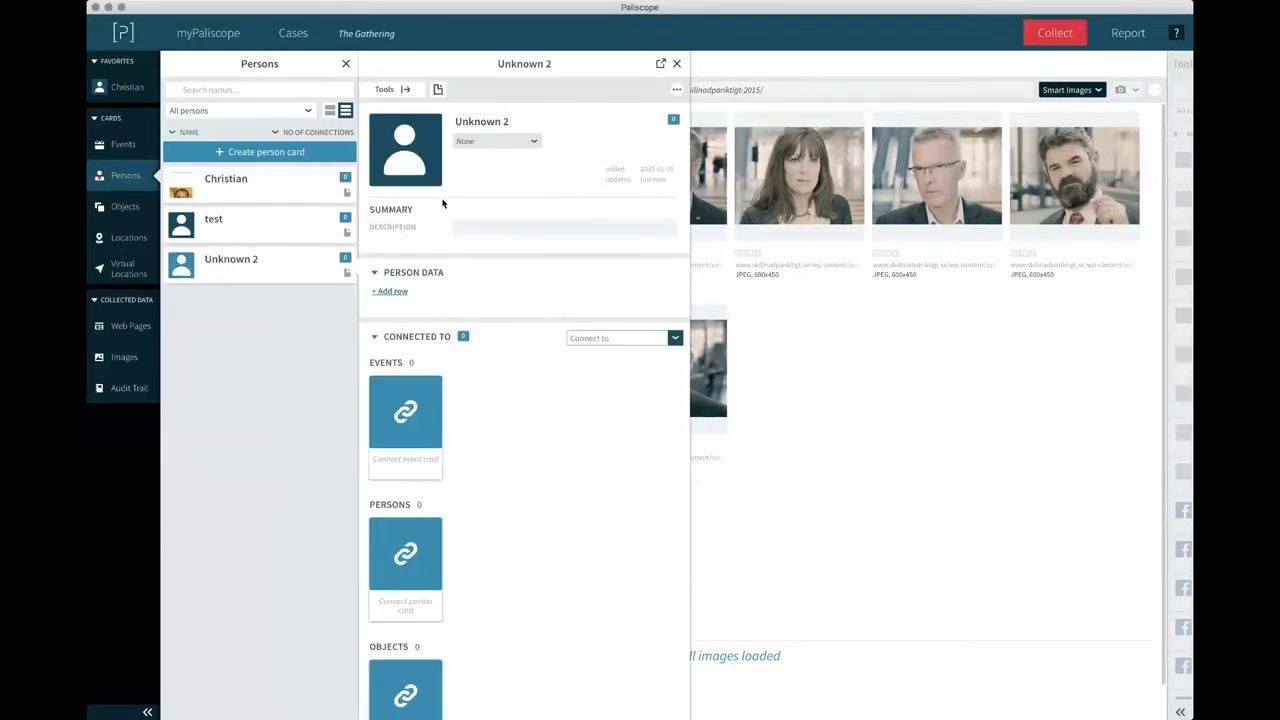
# Set a page portrait as Unknown 2's display image and connect it to the photographed person's card.
pyautogui.moveTo(720, 372); pyautogui.dragTo(537, 310)
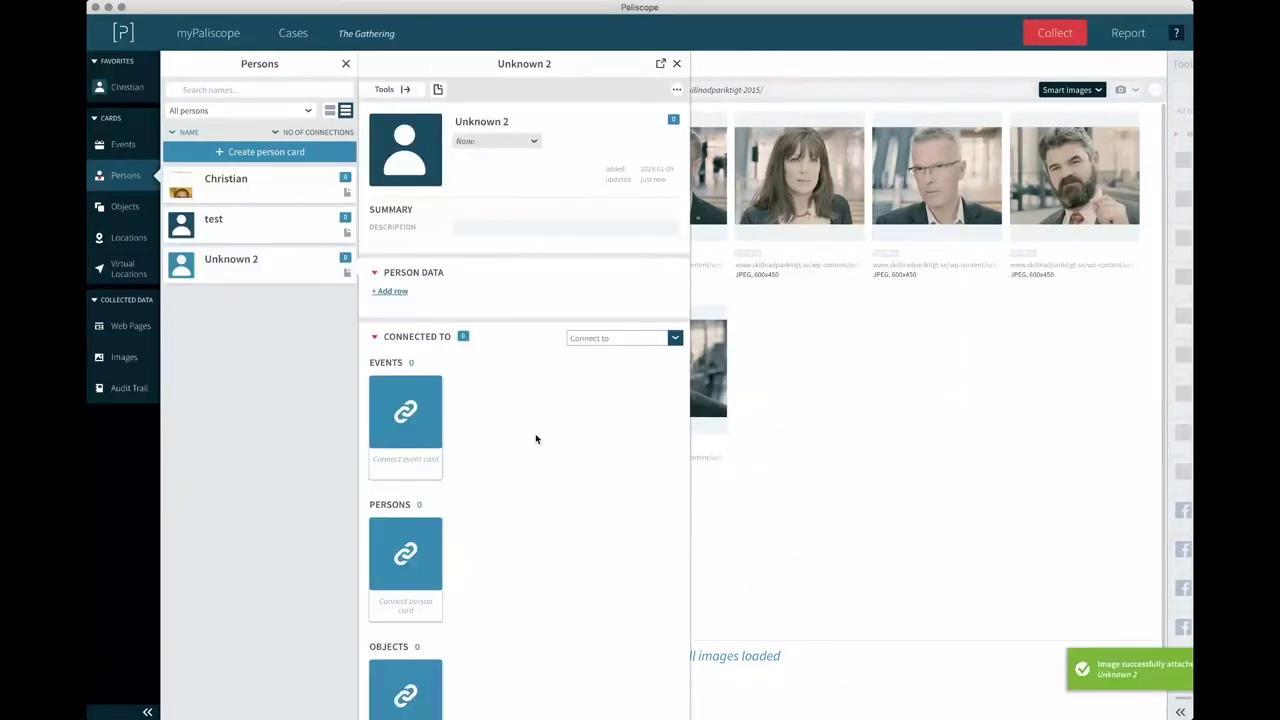
pyautogui.click(407, 170)
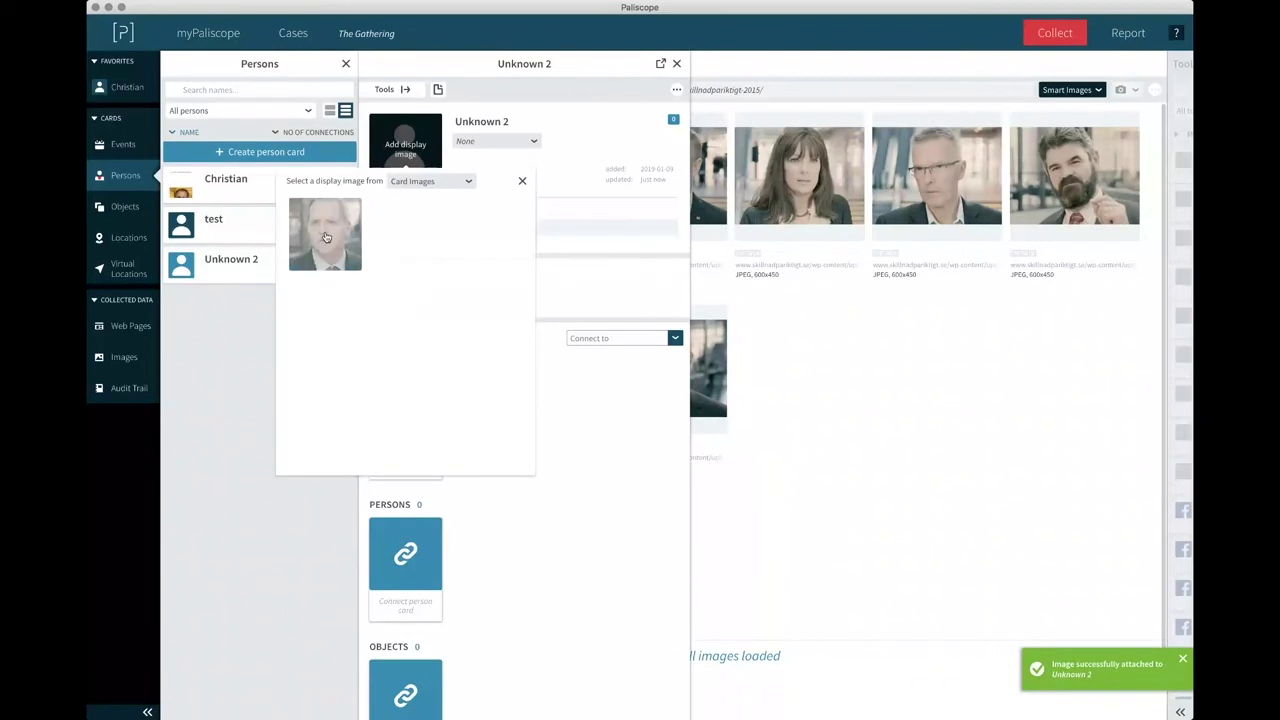
pyautogui.click(325, 237)
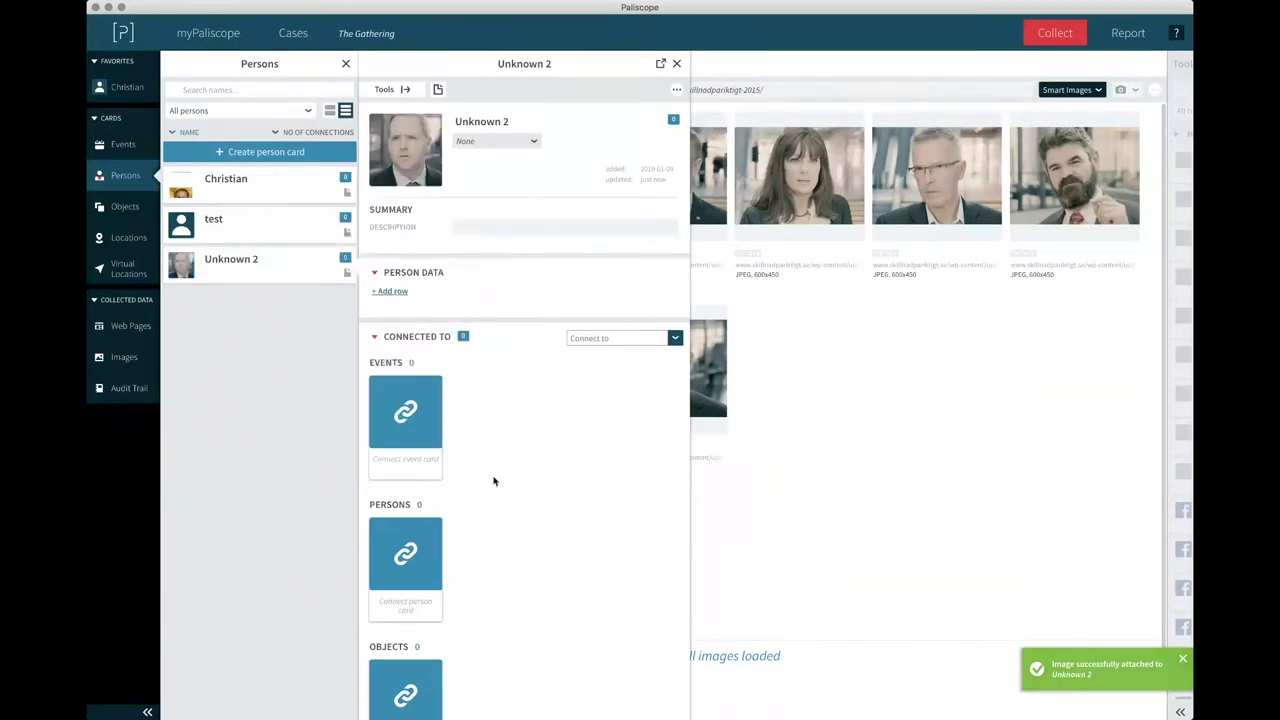
pyautogui.scroll(-1, 470, 500)
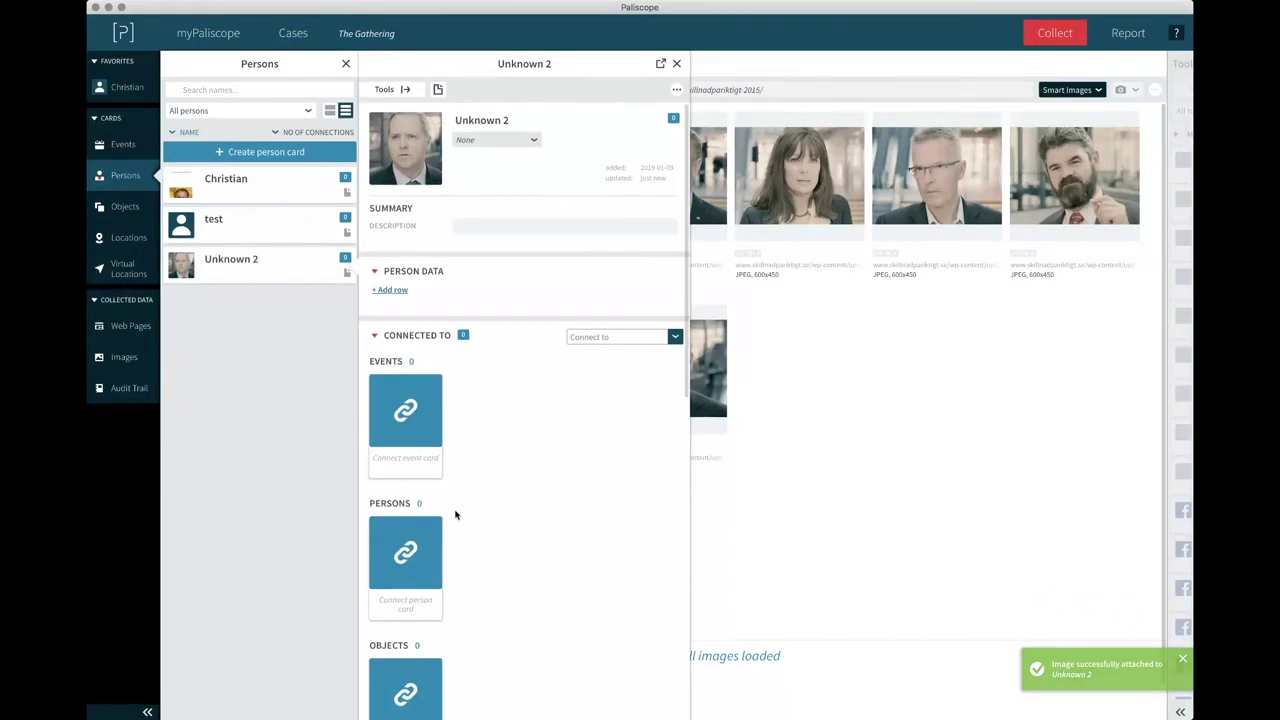
pyautogui.click(620, 336)
pyautogui.click(605, 381)
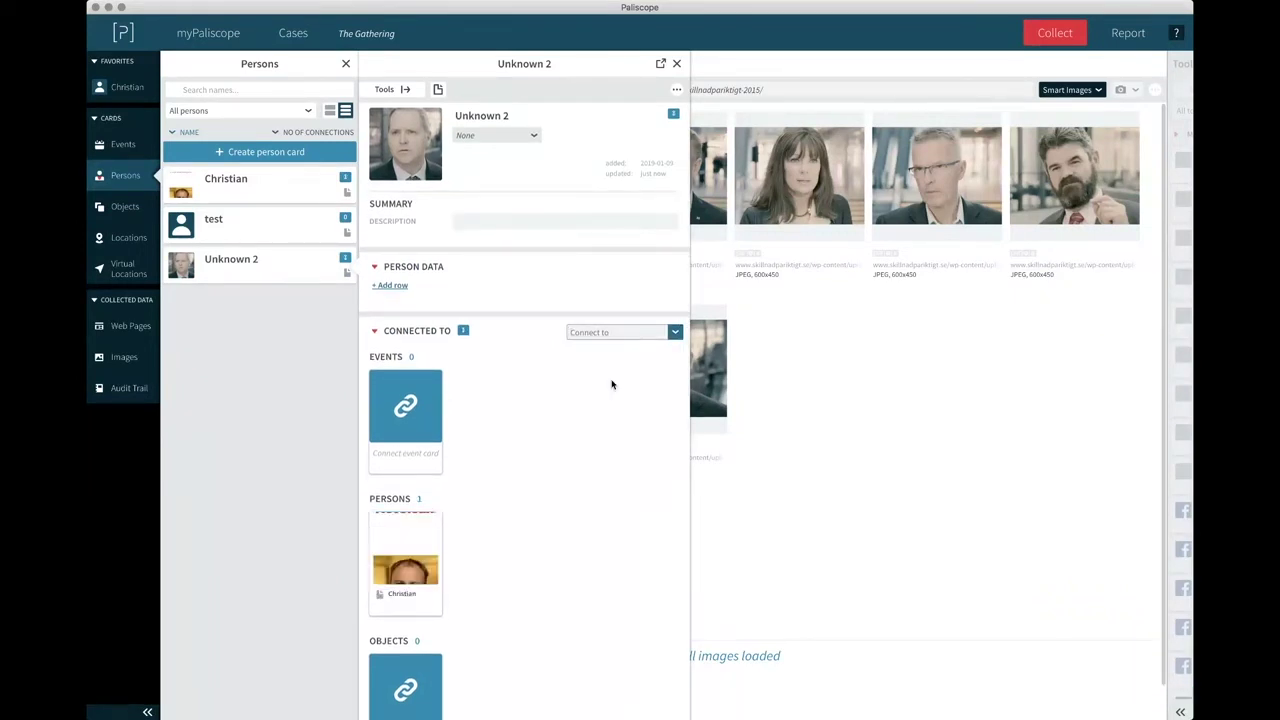
pyautogui.scroll(1, 612, 384)
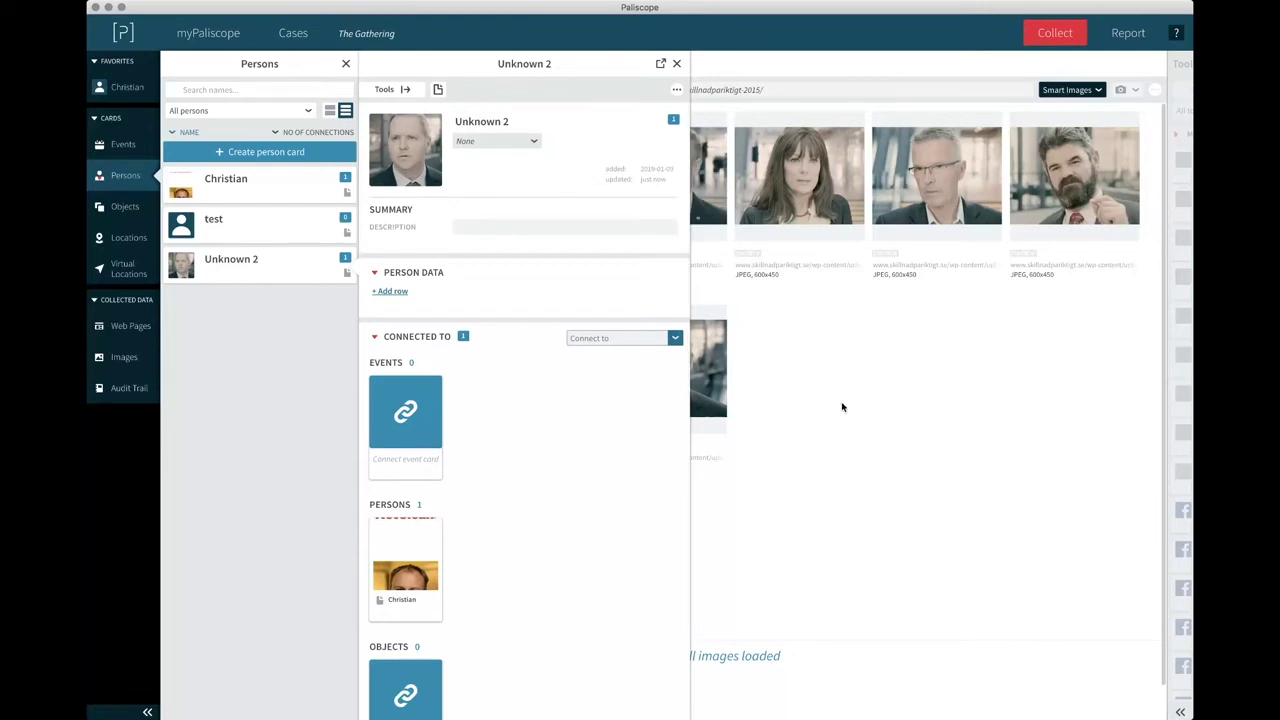
# Create a person card named Unknown 3 with a portrait dragged from the page.
pyautogui.click(272, 151)
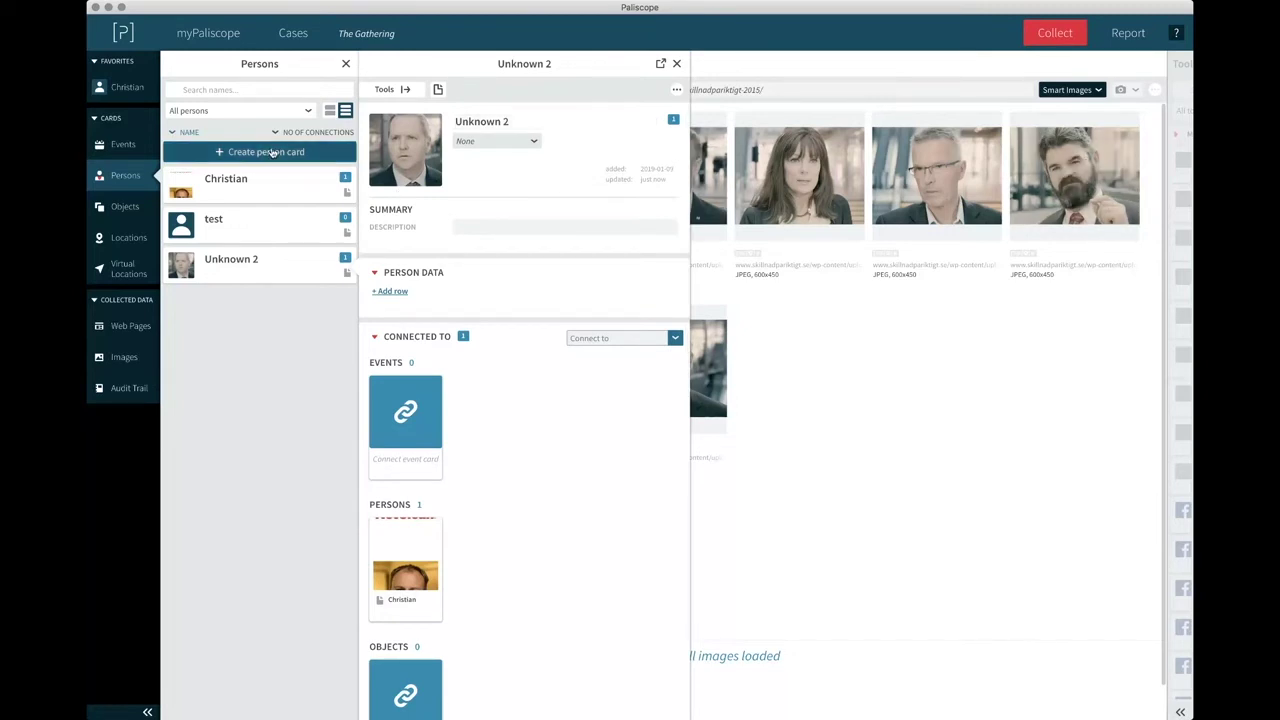
pyautogui.write('Unkn')
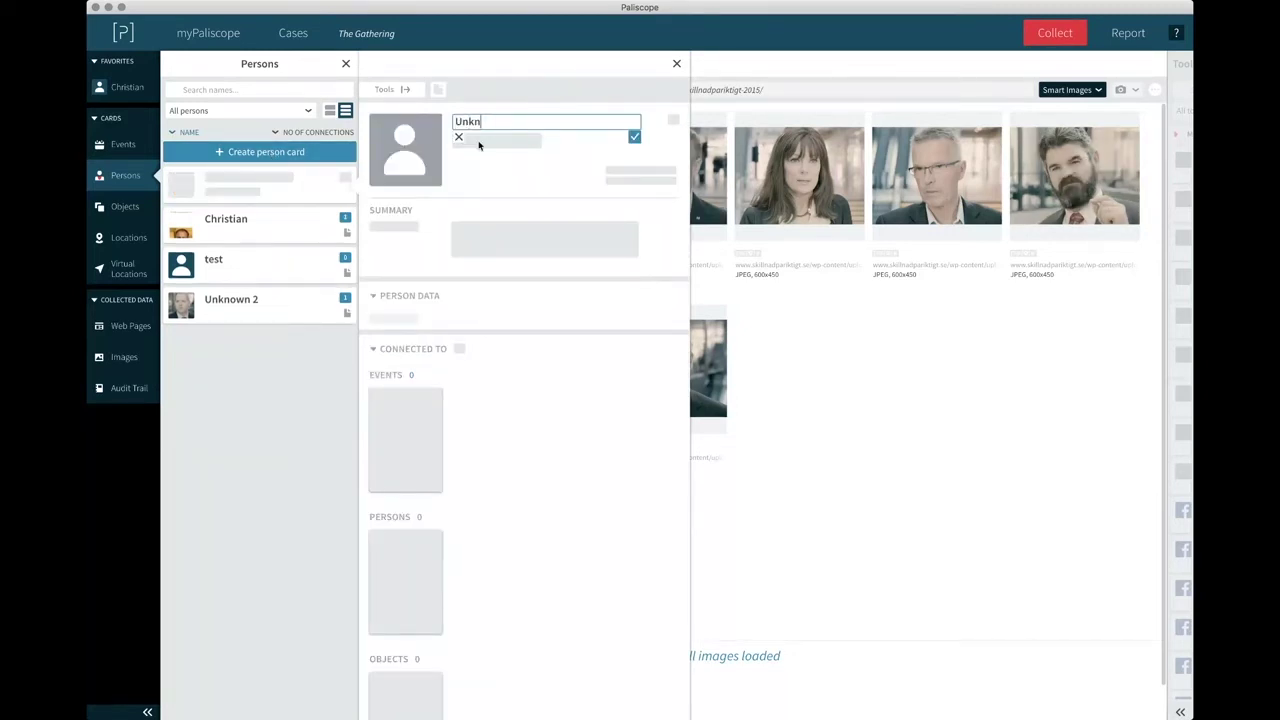
pyautogui.write('own 3')
pyautogui.press('Return')
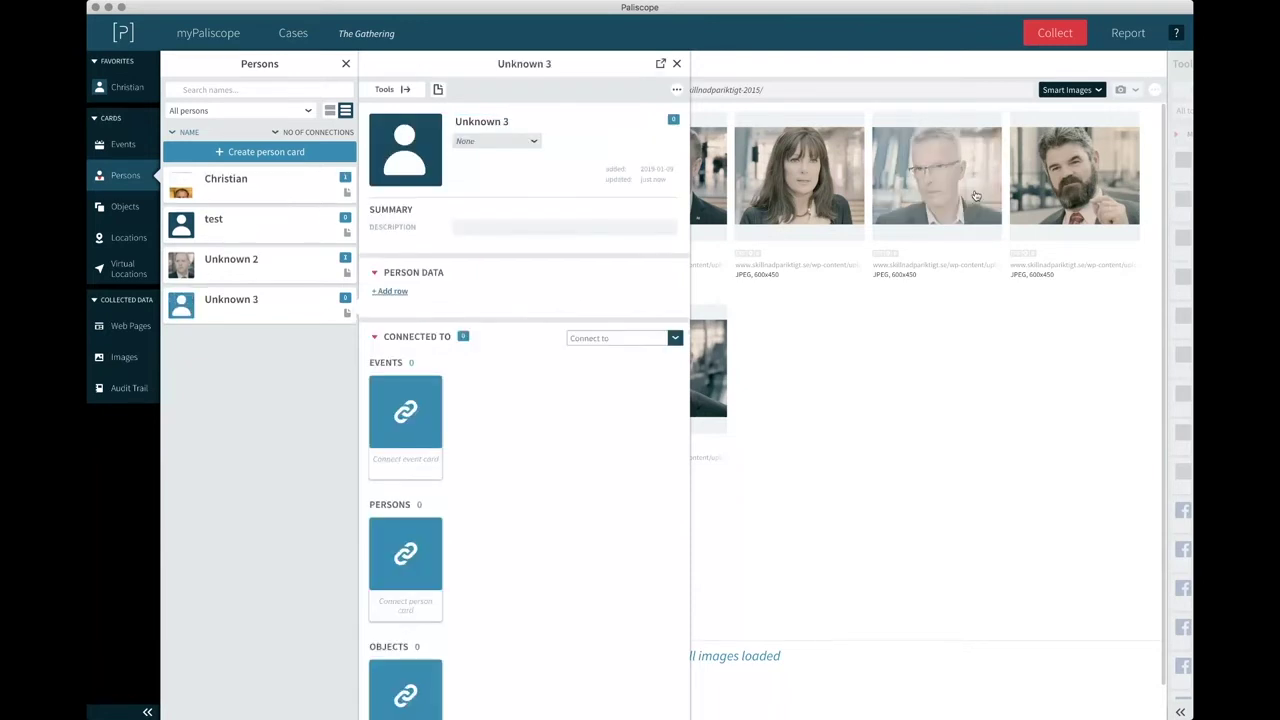
pyautogui.moveTo(1074, 175); pyautogui.dragTo(668, 268)
# Link Unknown 3 to Unknown 2, check the linked cards, then close the Unknown 2 card.
pyautogui.click(620, 338)
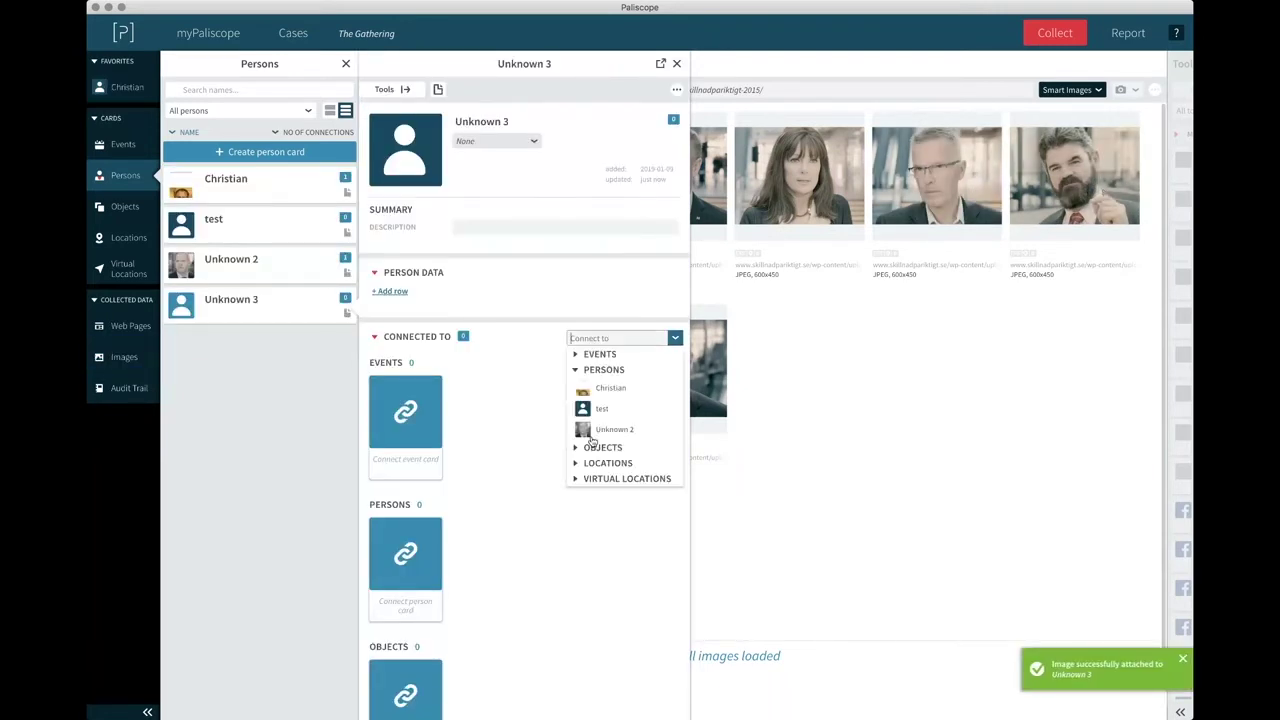
pyautogui.click(606, 431)
pyautogui.click(408, 562)
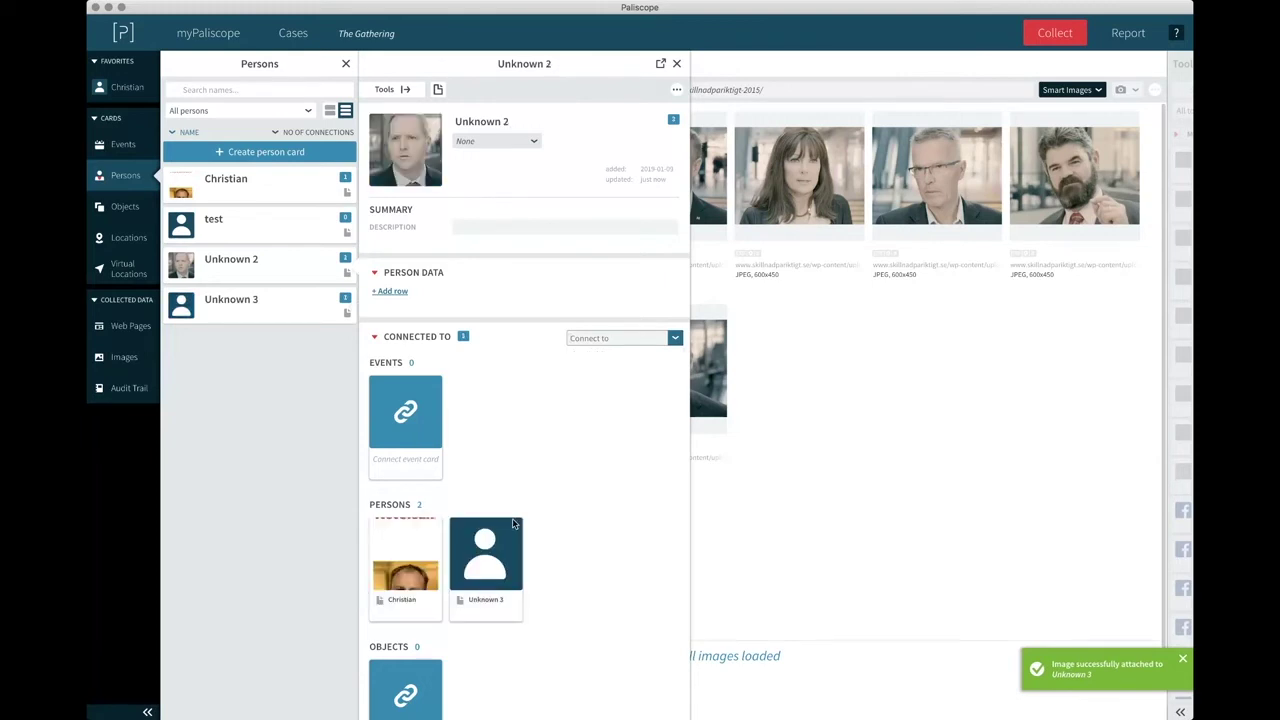
pyautogui.click(486, 553)
pyautogui.click(410, 560)
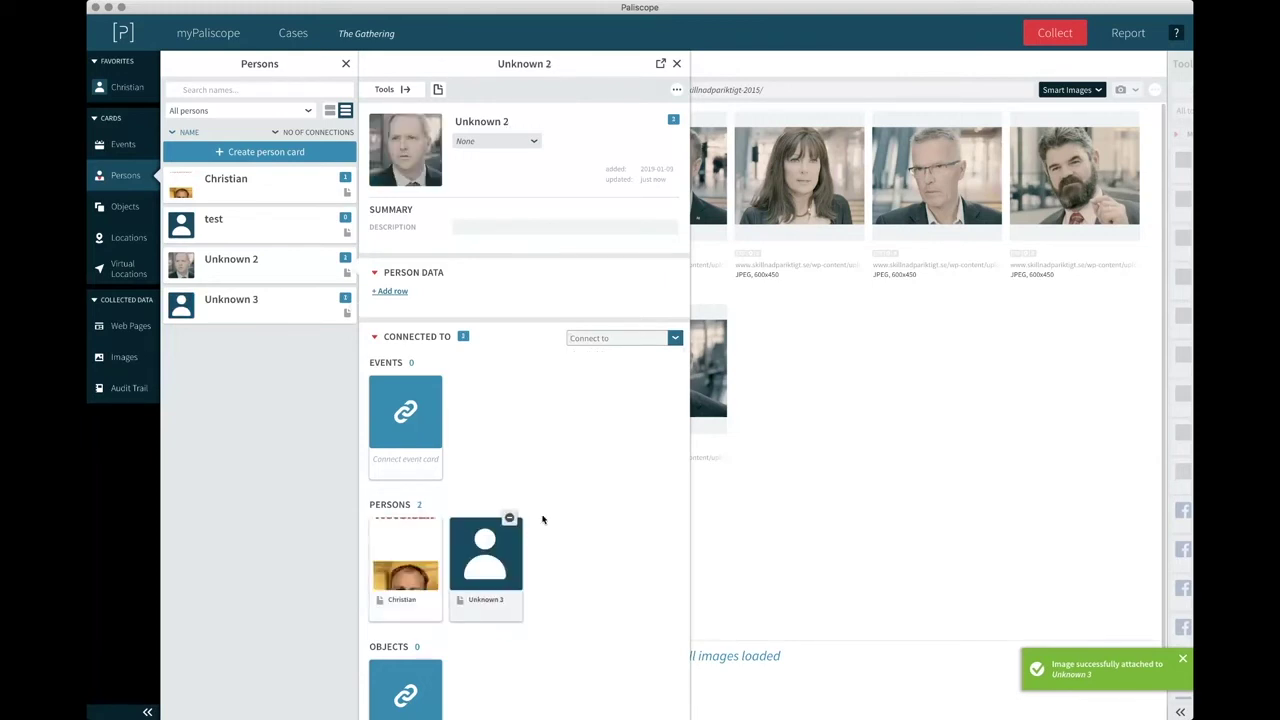
pyautogui.click(640, 340)
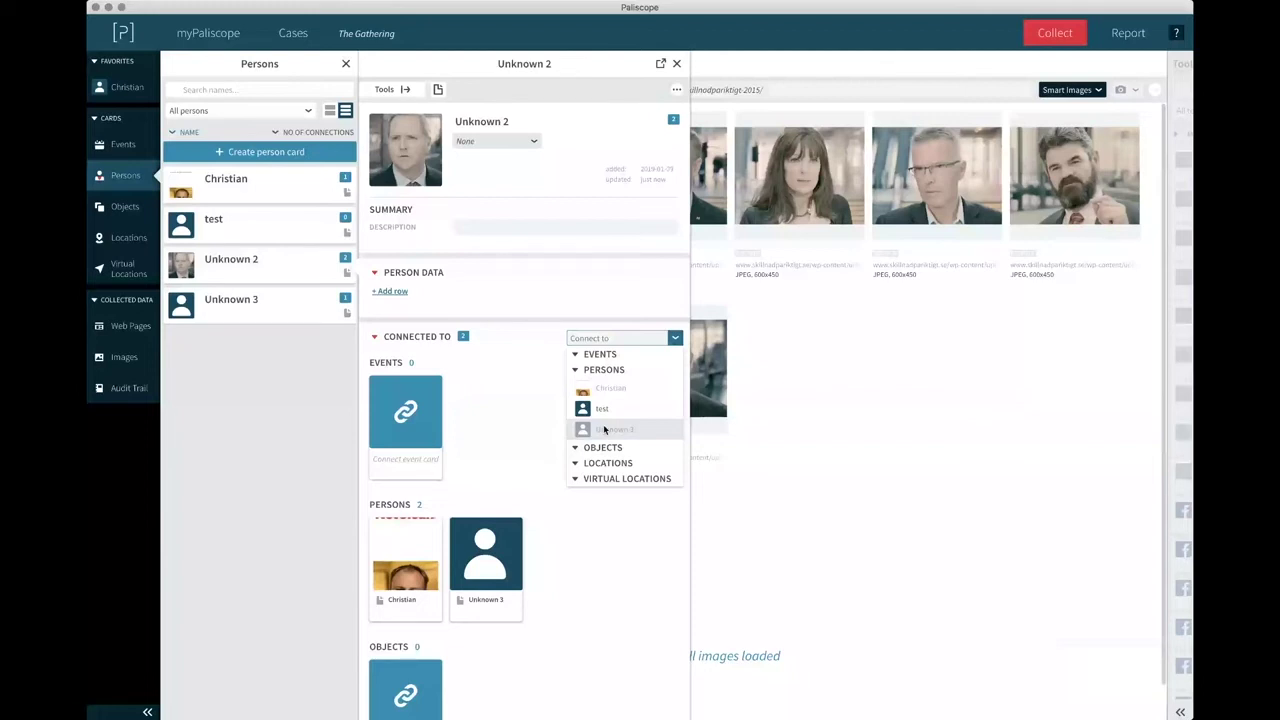
pyautogui.click(338, 536)
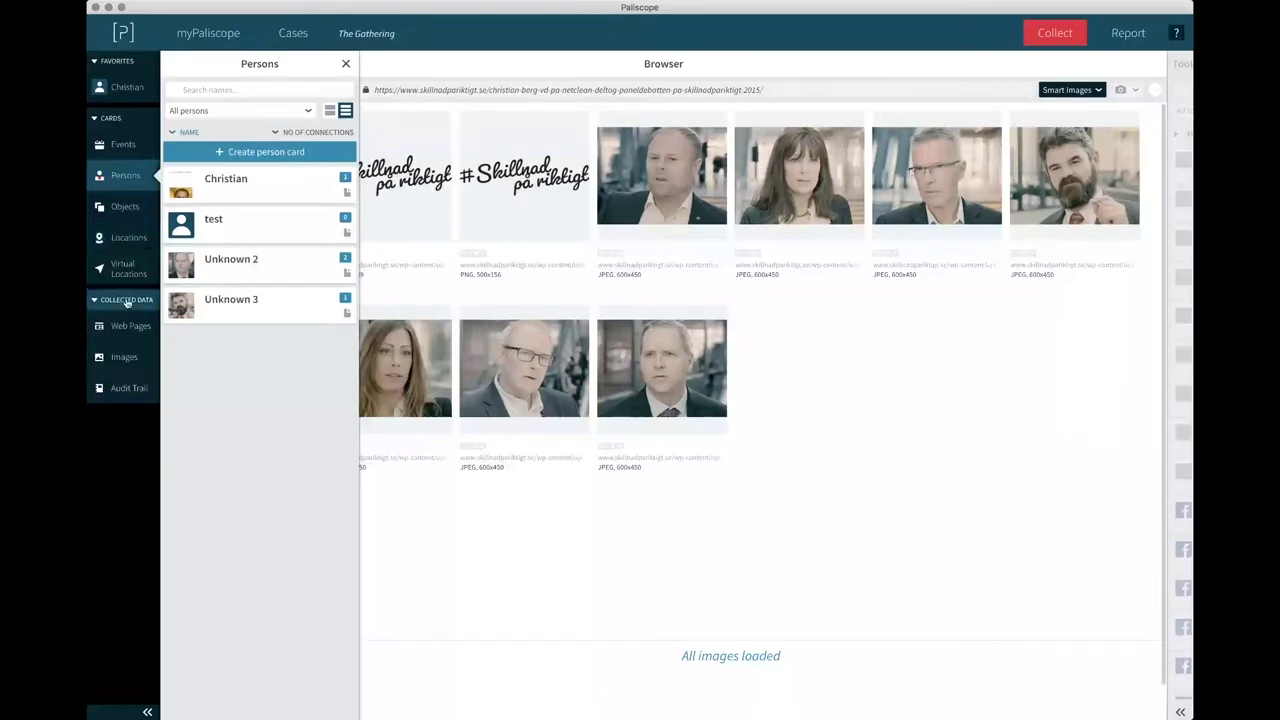
# Show 2015-10-11_12-10-30.jpg's Geo Location map, zoomed out until Mainz and Darmstadt appear.
pyautogui.click(118, 357)
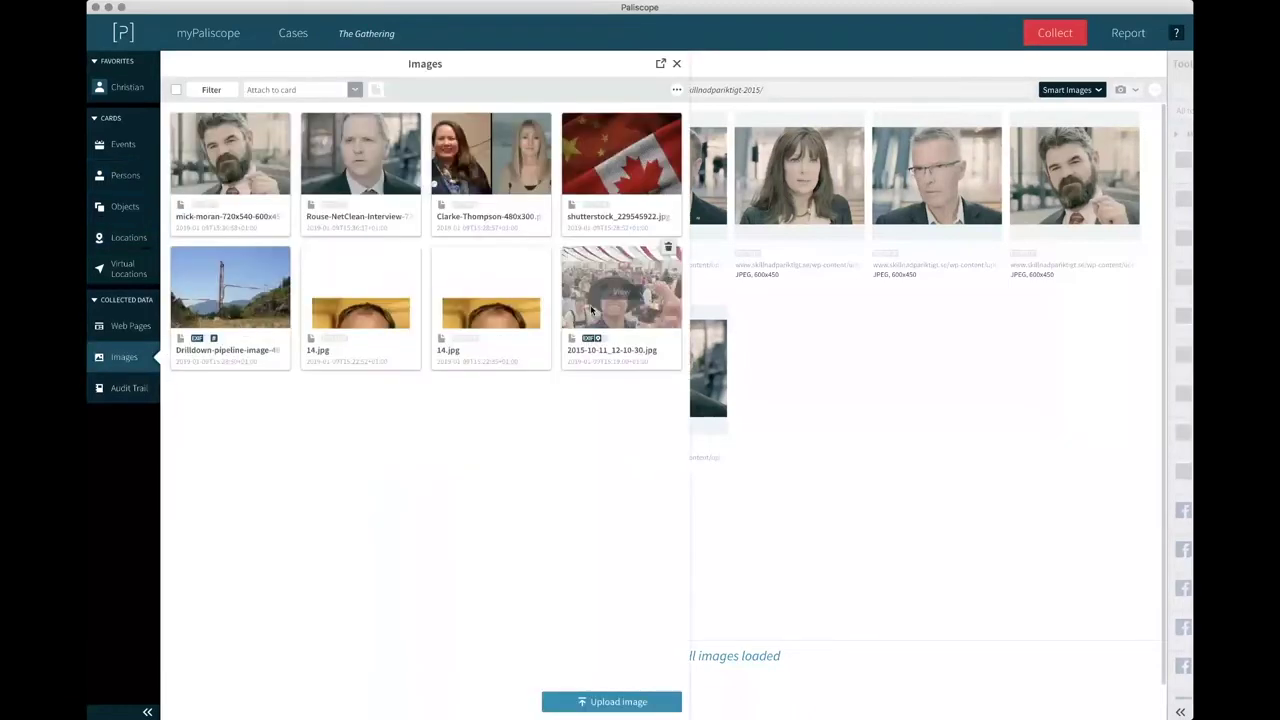
pyautogui.click(622, 292)
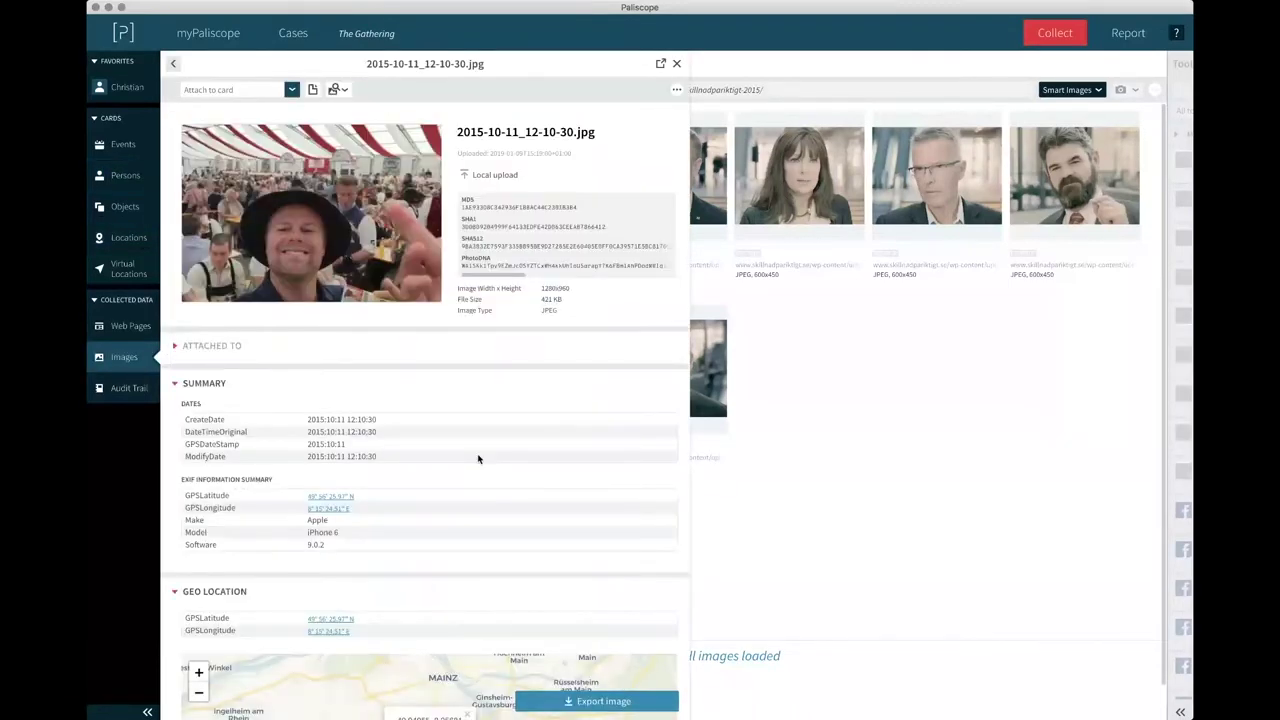
pyautogui.scroll(-5, 478, 458)
pyautogui.click(198, 439)
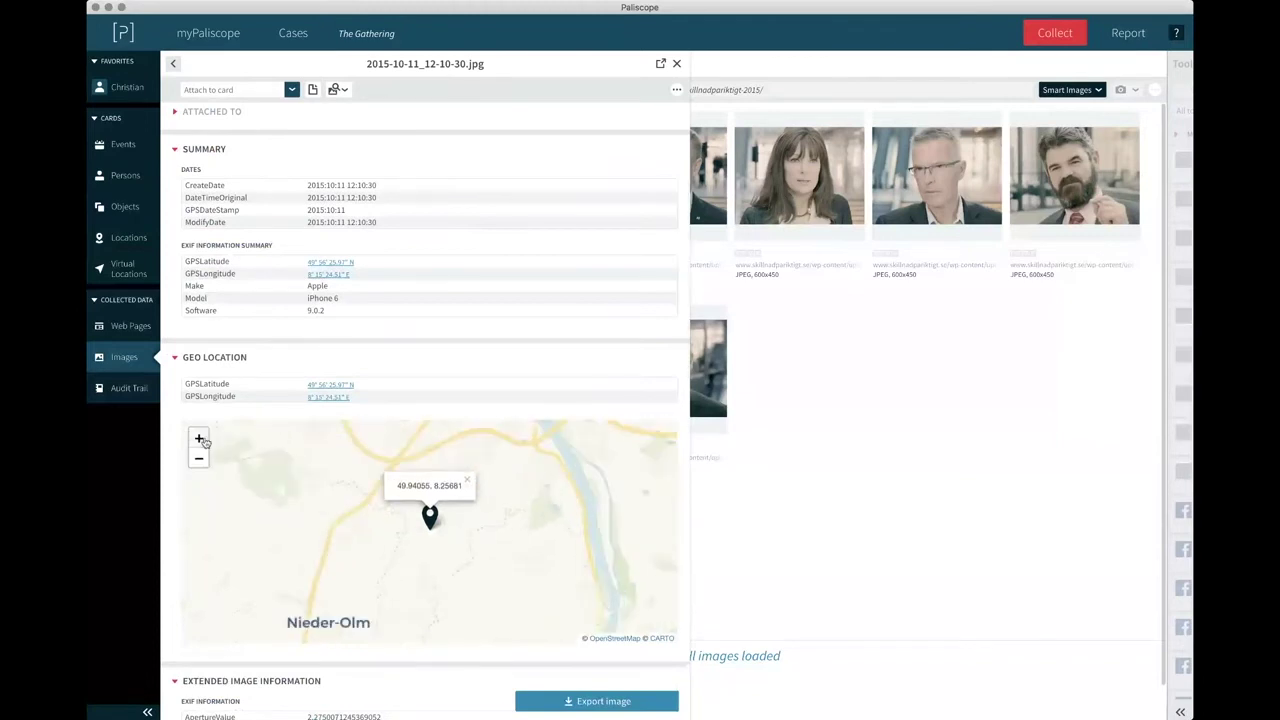
pyautogui.click(199, 440)
pyautogui.click(198, 458)
pyautogui.click(198, 459)
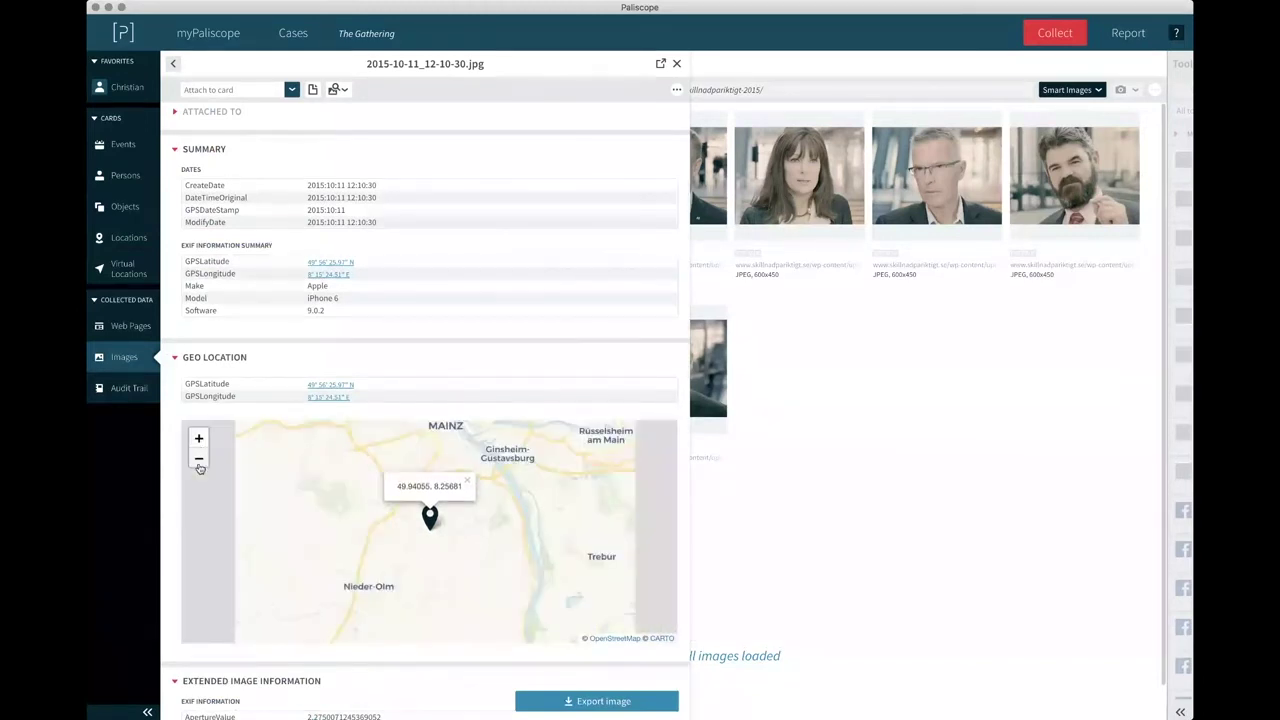
pyautogui.click(198, 459)
pyautogui.click(198, 459)
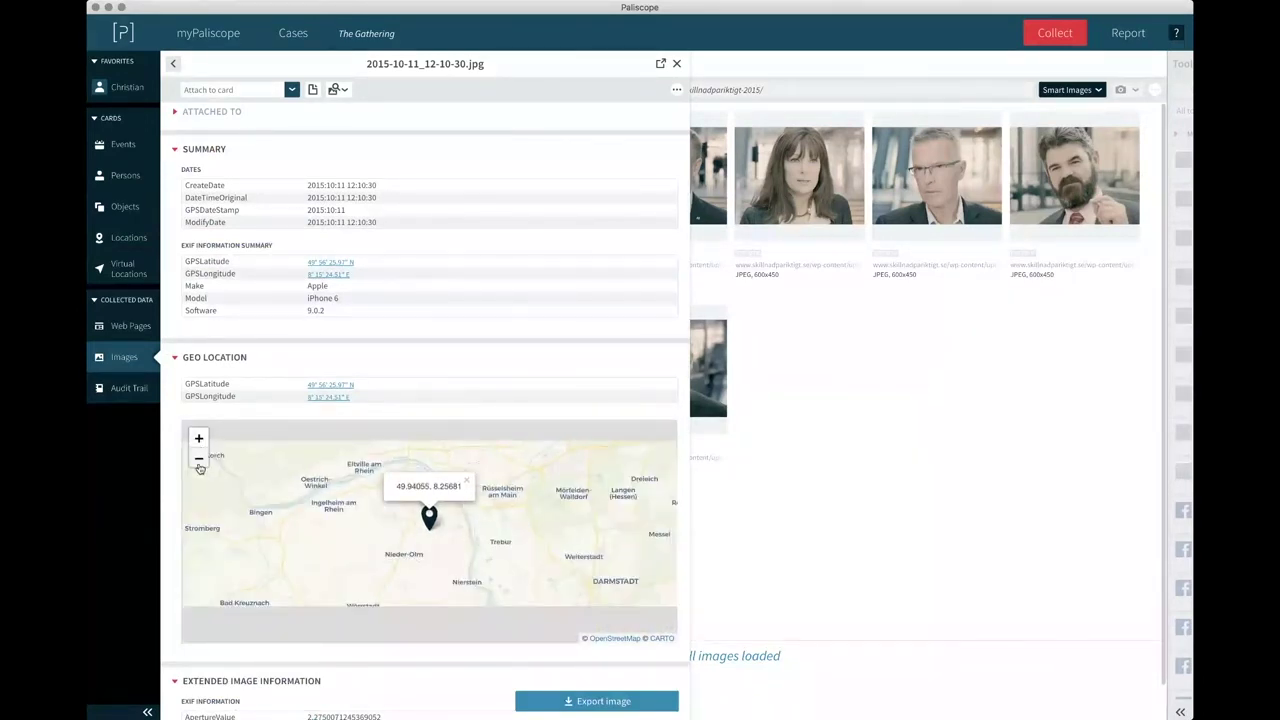
# Pan the map to reveal Wiesbaden and Frankfurt, then bring up the Locations card list.
pyautogui.moveTo(440, 503); pyautogui.dragTo(476, 522)
pyautogui.click(470, 519)
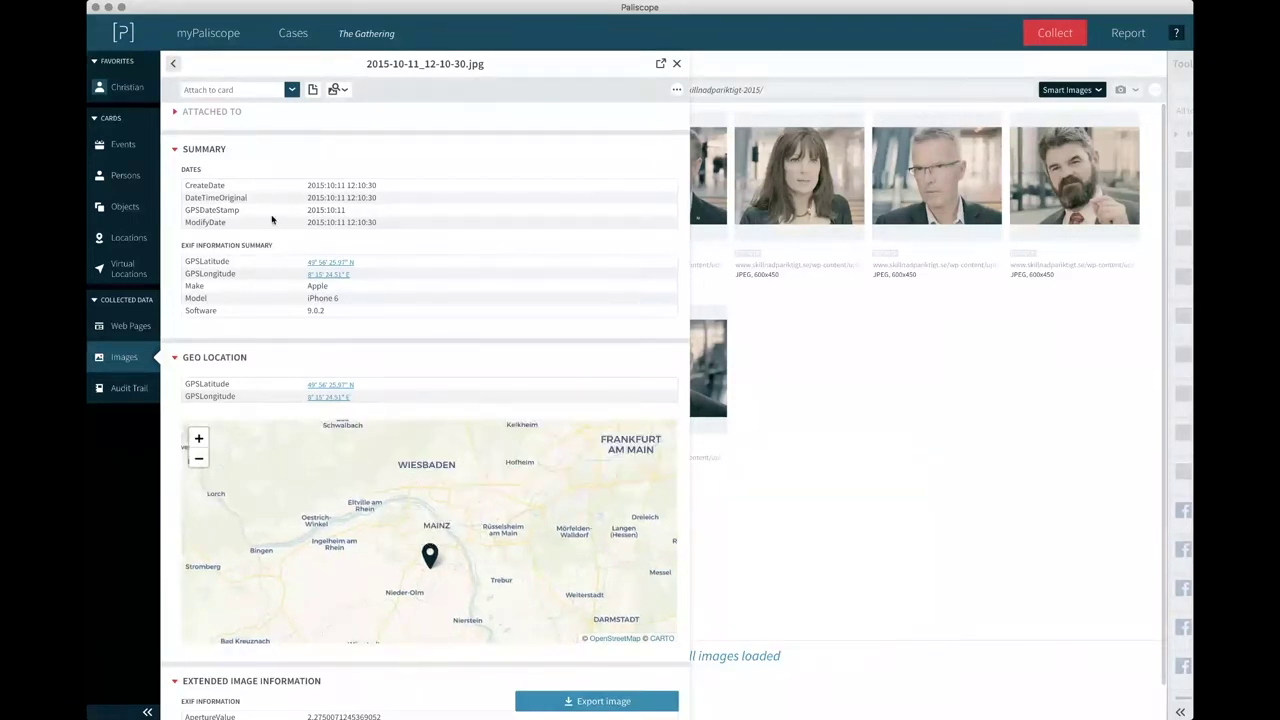
pyautogui.click(125, 237)
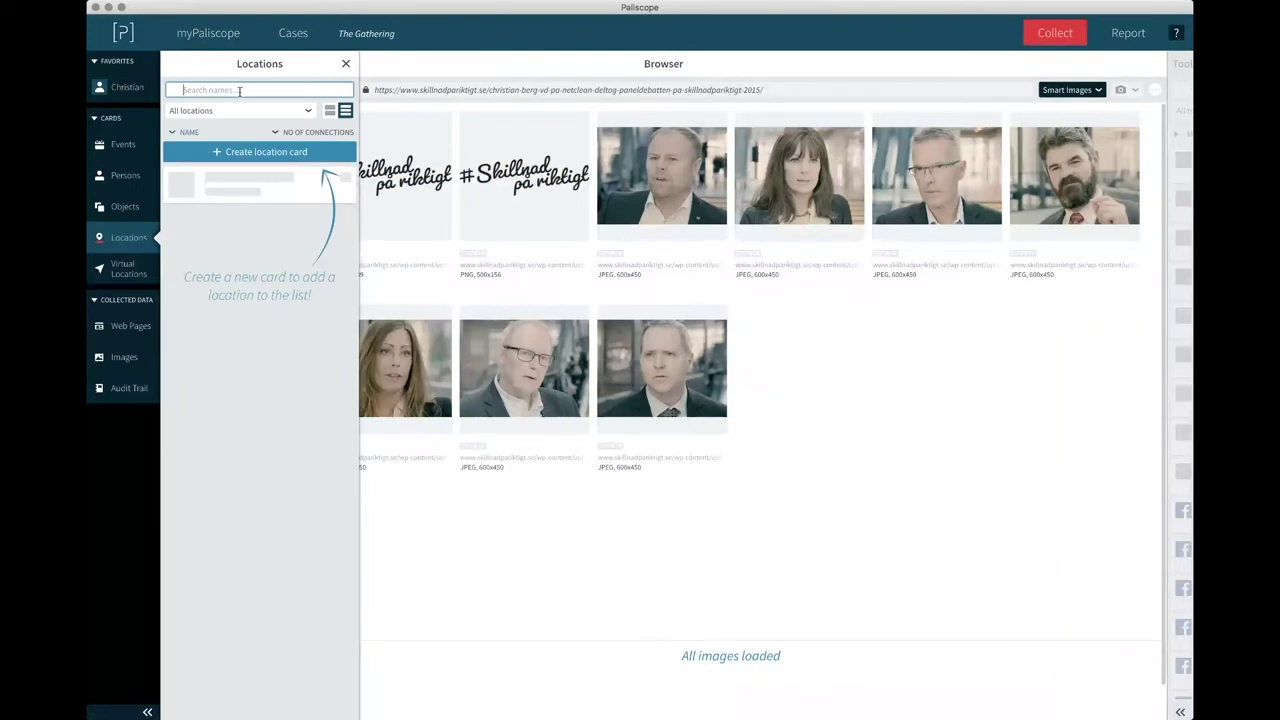
# Create a Mainz location card linked to the photographed person, then close it and the Locations list.
pyautogui.click(292, 152)
pyautogui.write('Mainz')
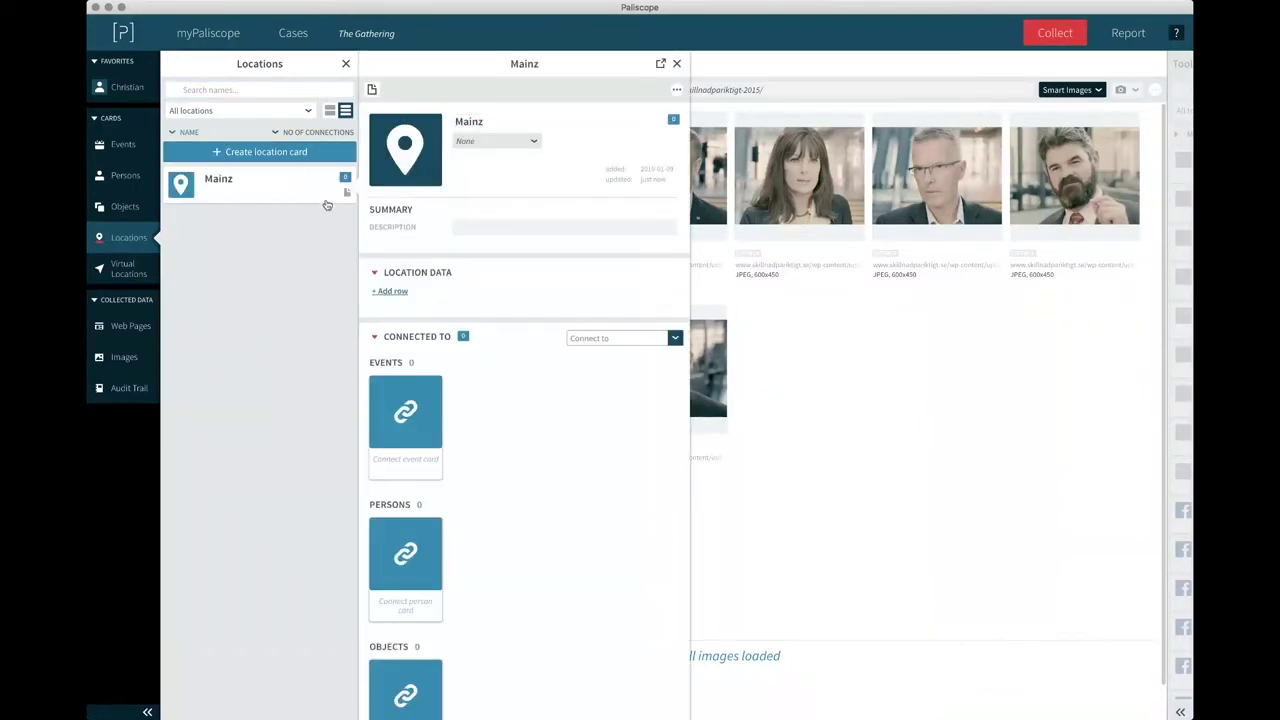
pyautogui.click(410, 566)
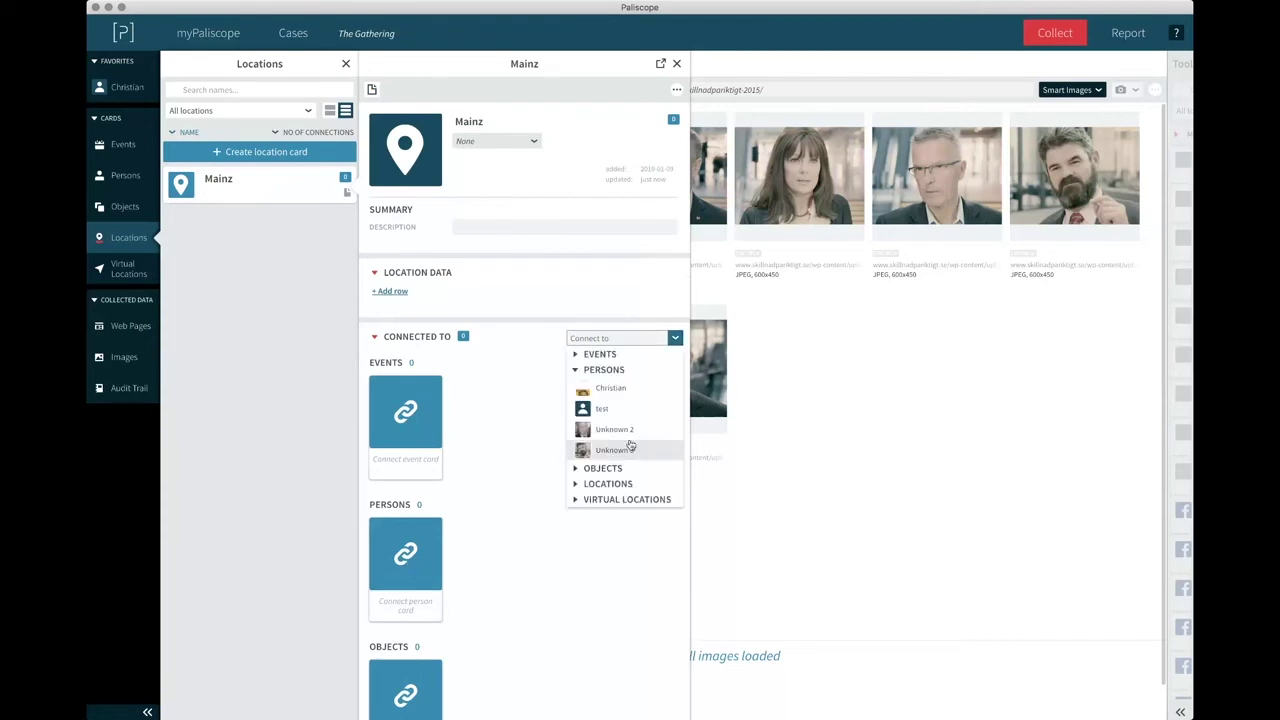
pyautogui.click(611, 395)
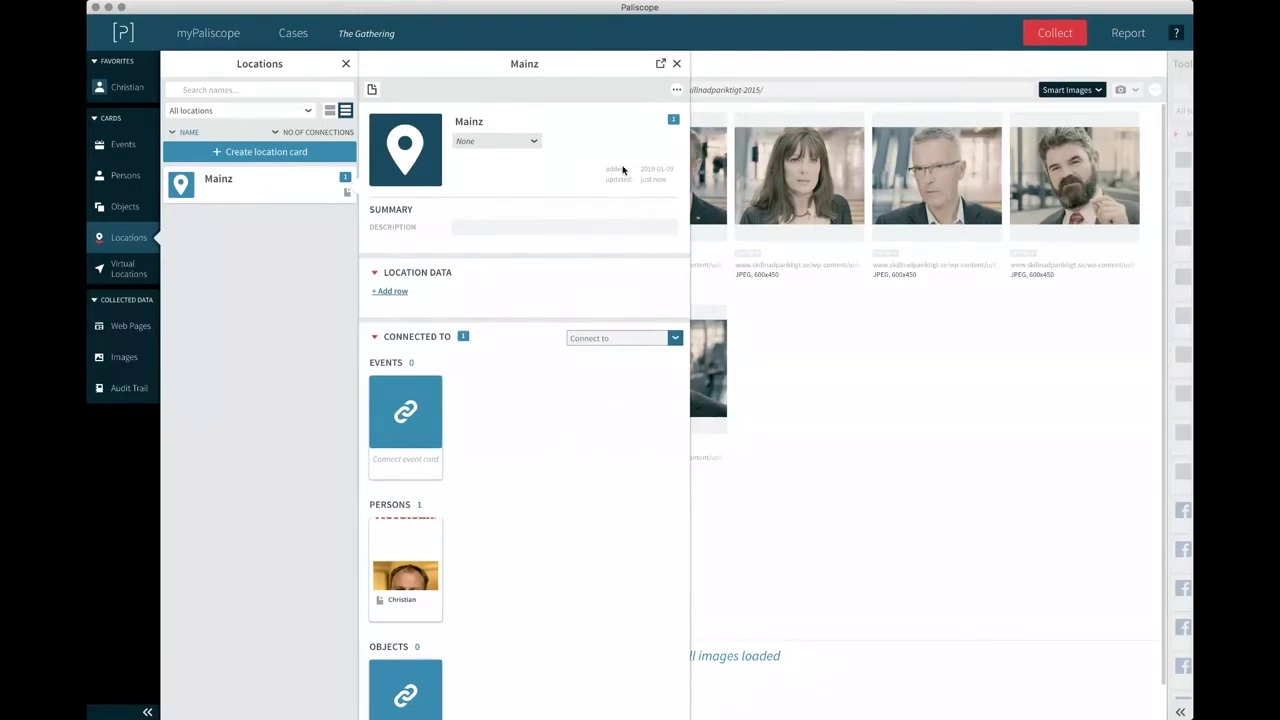
pyautogui.click(676, 63)
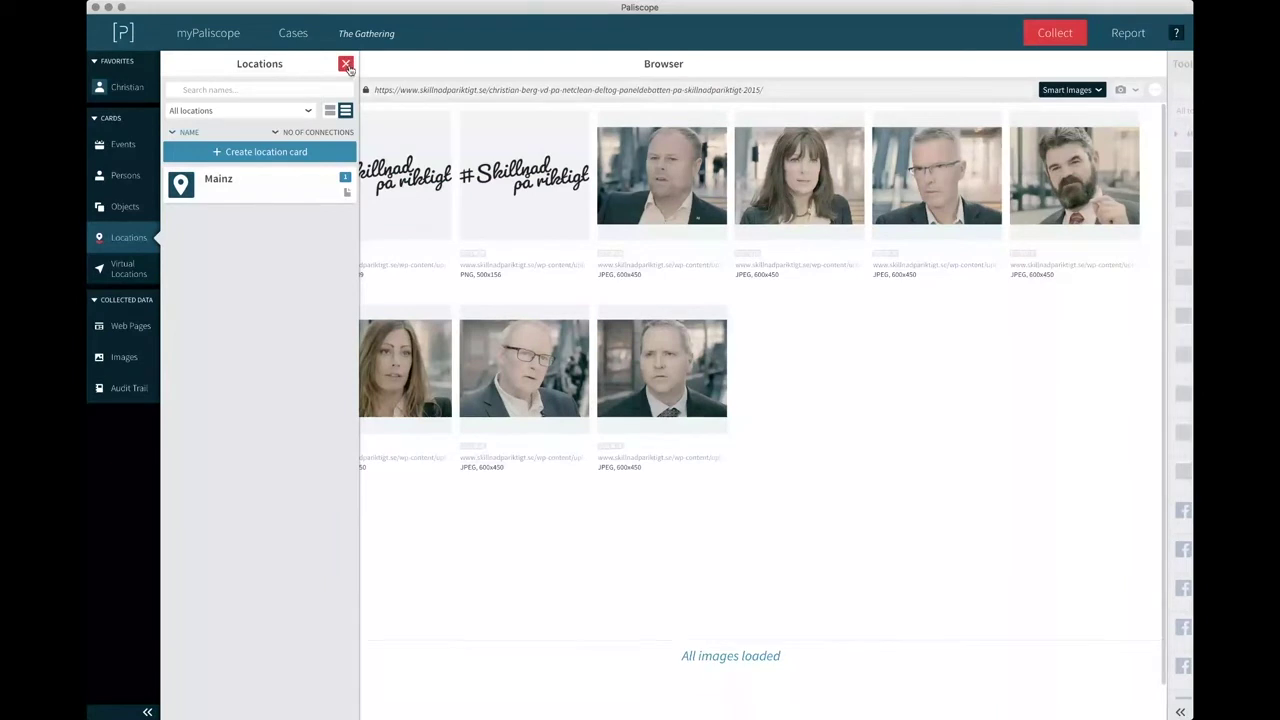
pyautogui.click(346, 65)
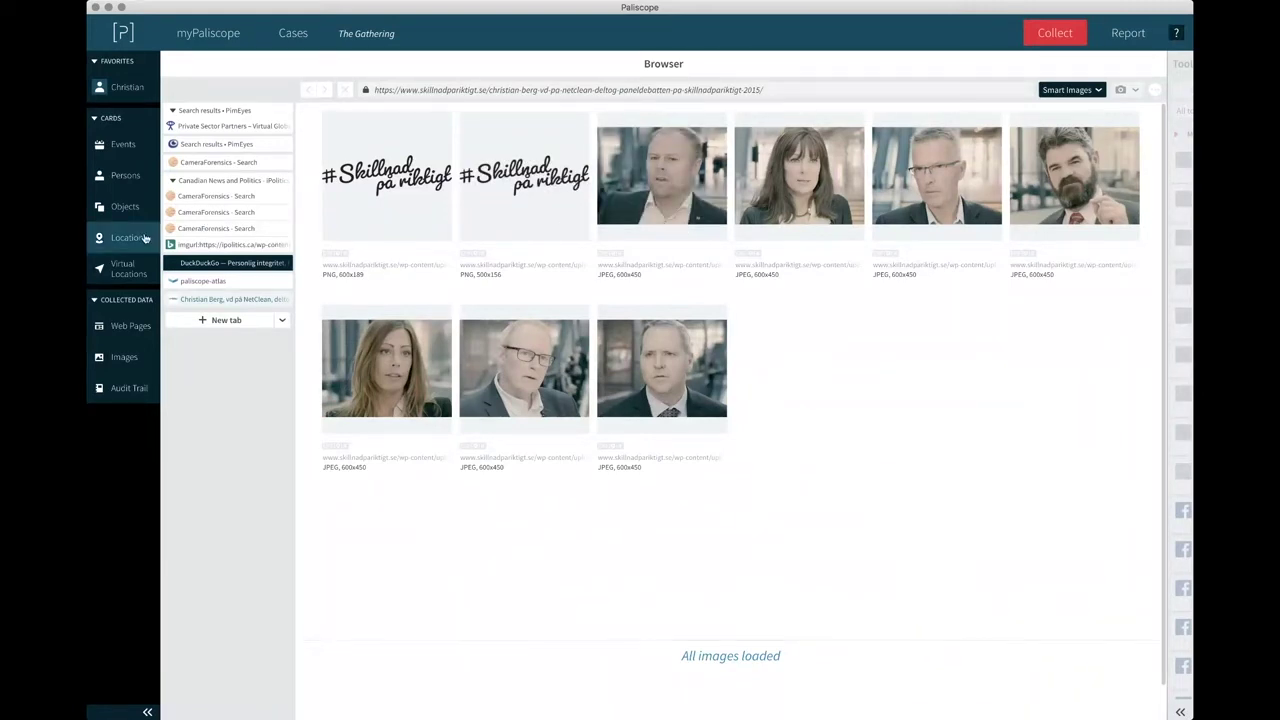
# Create a new location card named Stockholm.
pyautogui.click(125, 237)
pyautogui.click(230, 153)
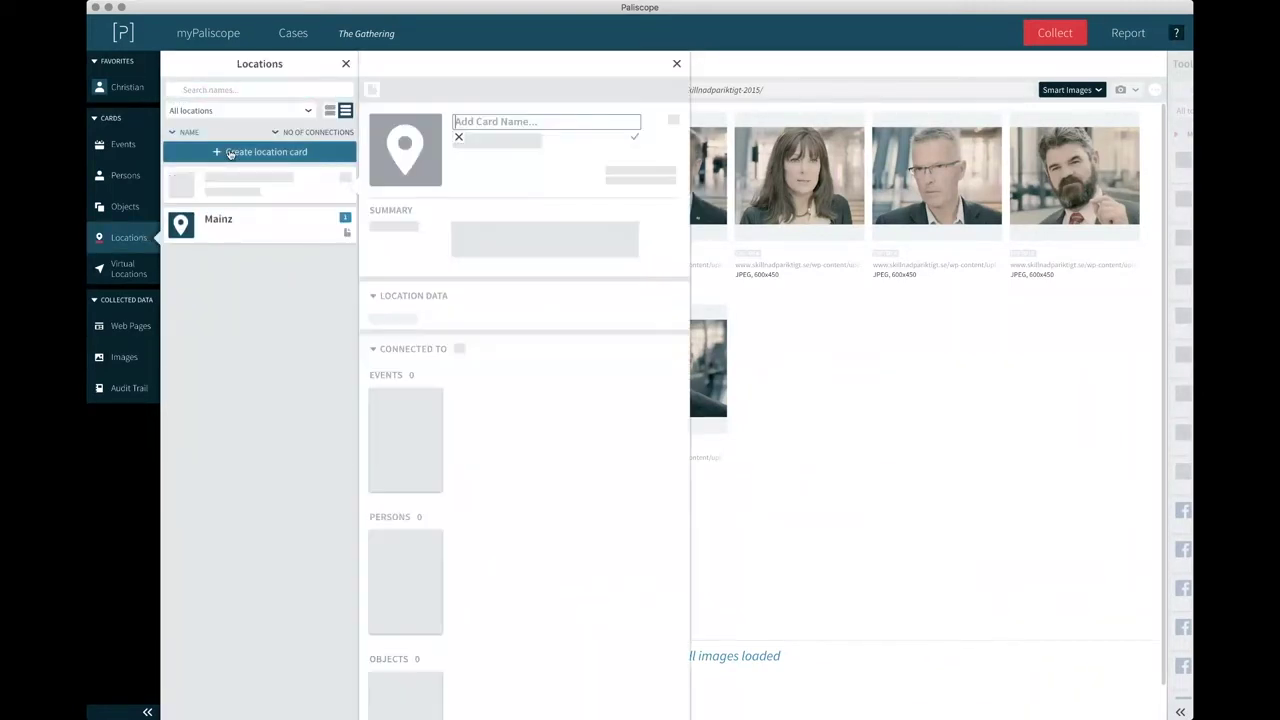
pyautogui.write('Stockholm')
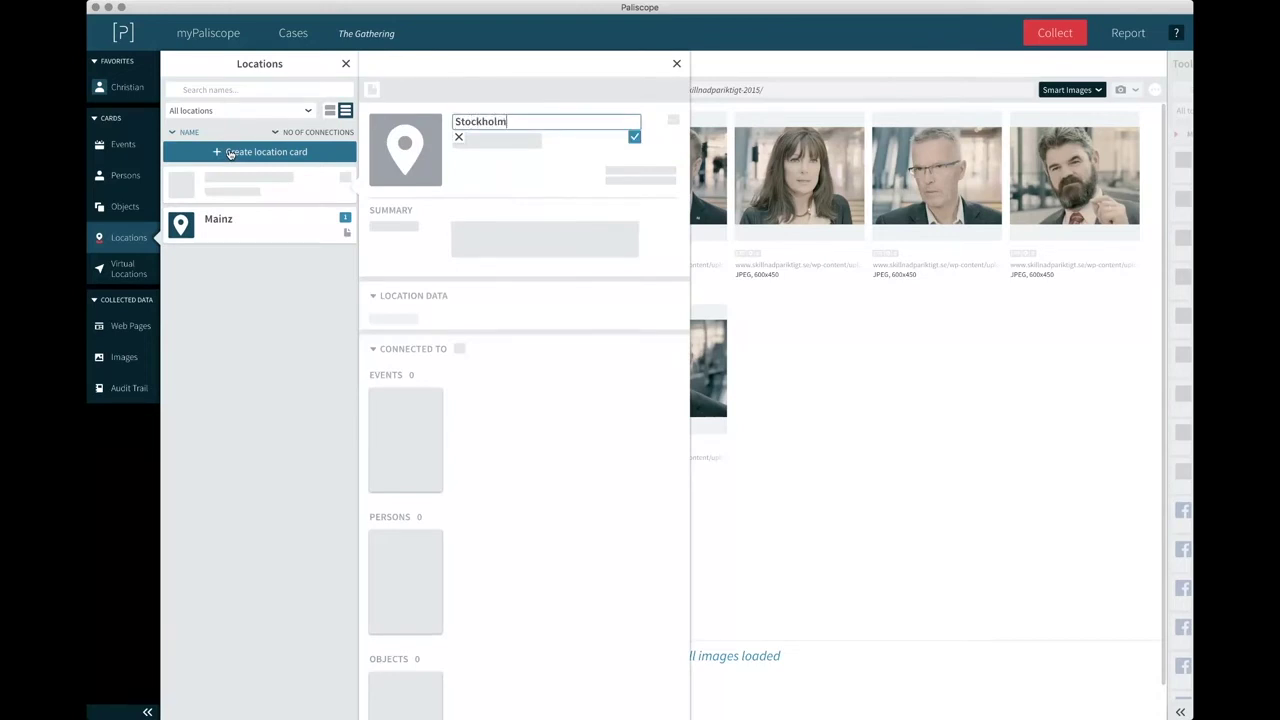
pyautogui.press('Return')
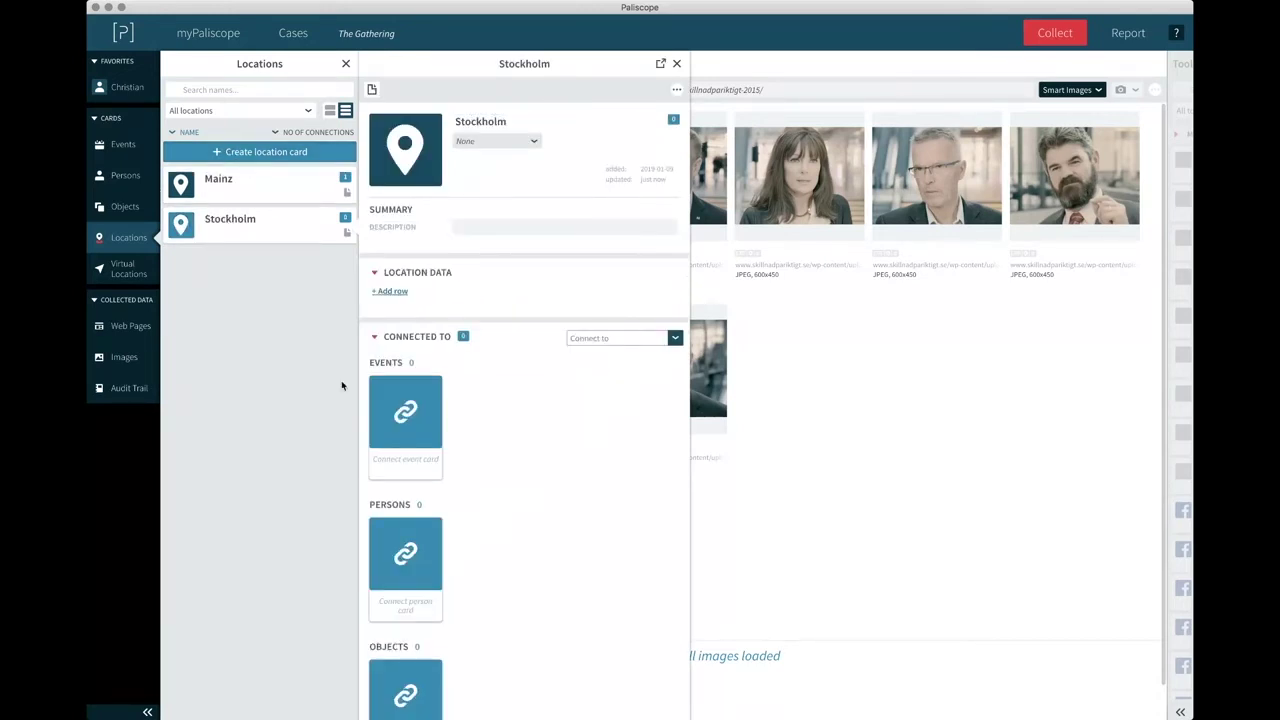
# Connect Stockholm to the photographed person, Unknown 2 and Unknown 3, then close the card and list.
pyautogui.click(400, 558)
pyautogui.click(610, 389)
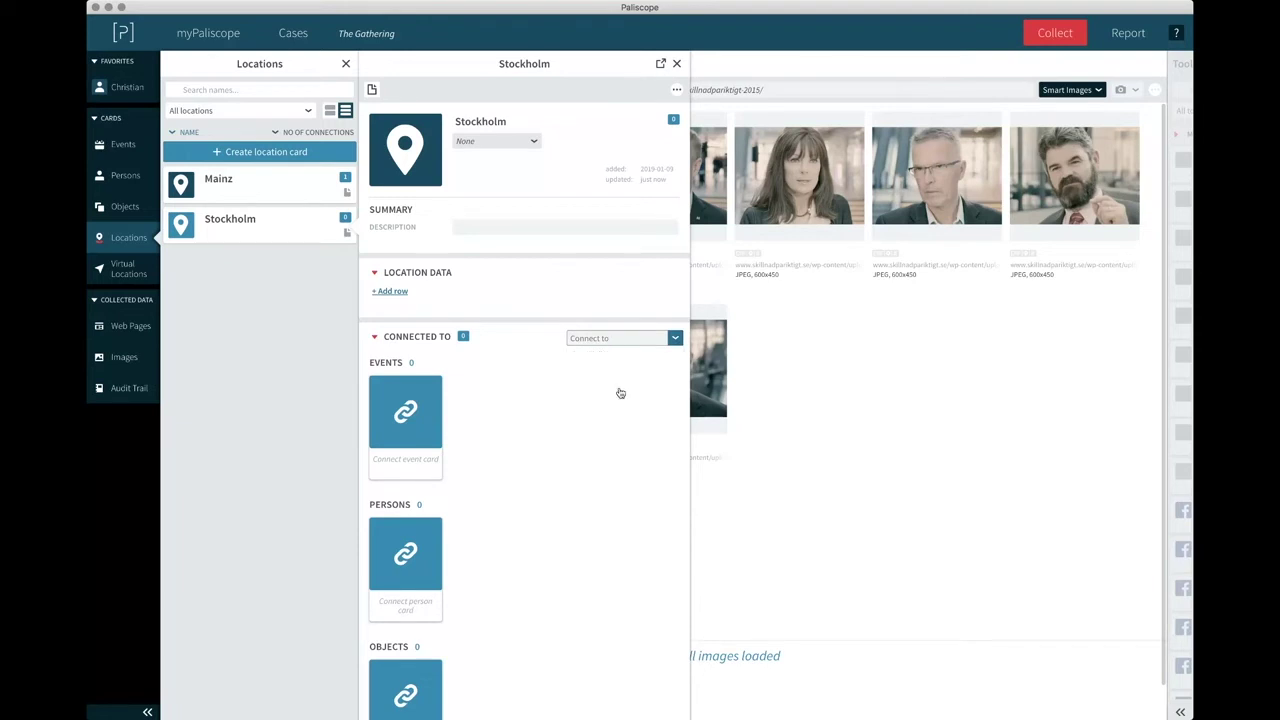
pyautogui.click(620, 340)
pyautogui.click(614, 429)
pyautogui.click(626, 342)
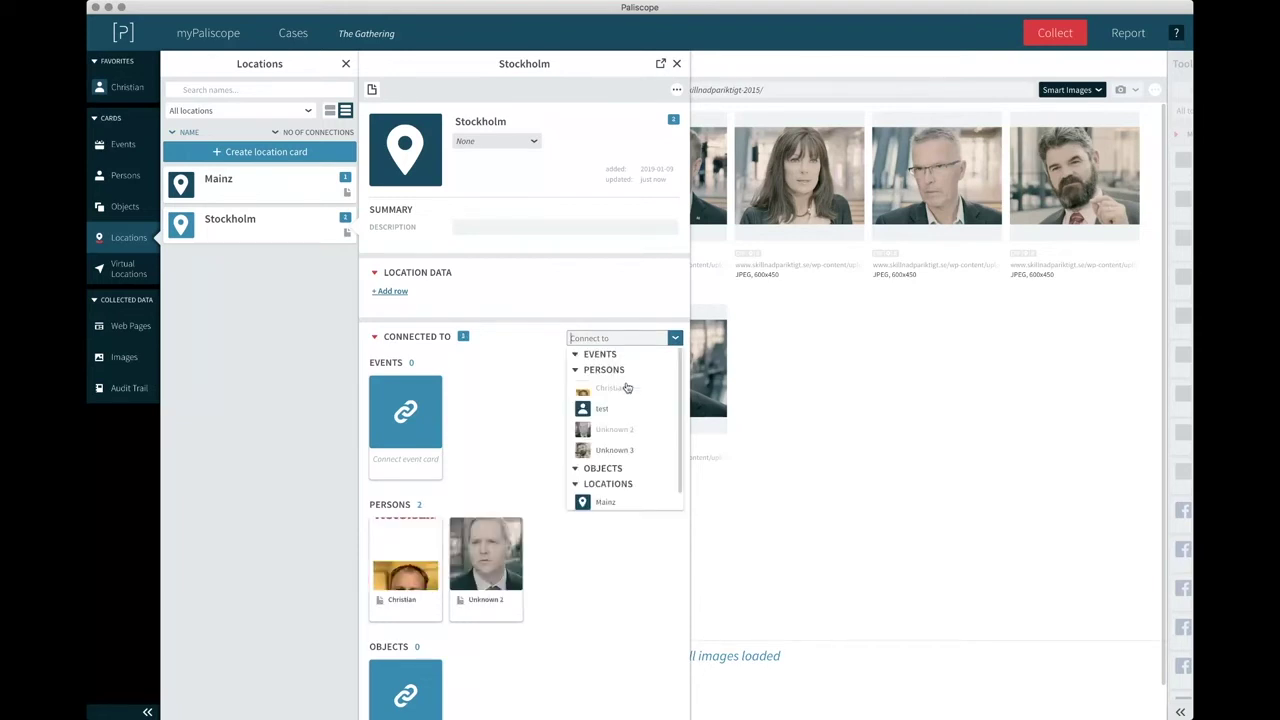
pyautogui.click(624, 451)
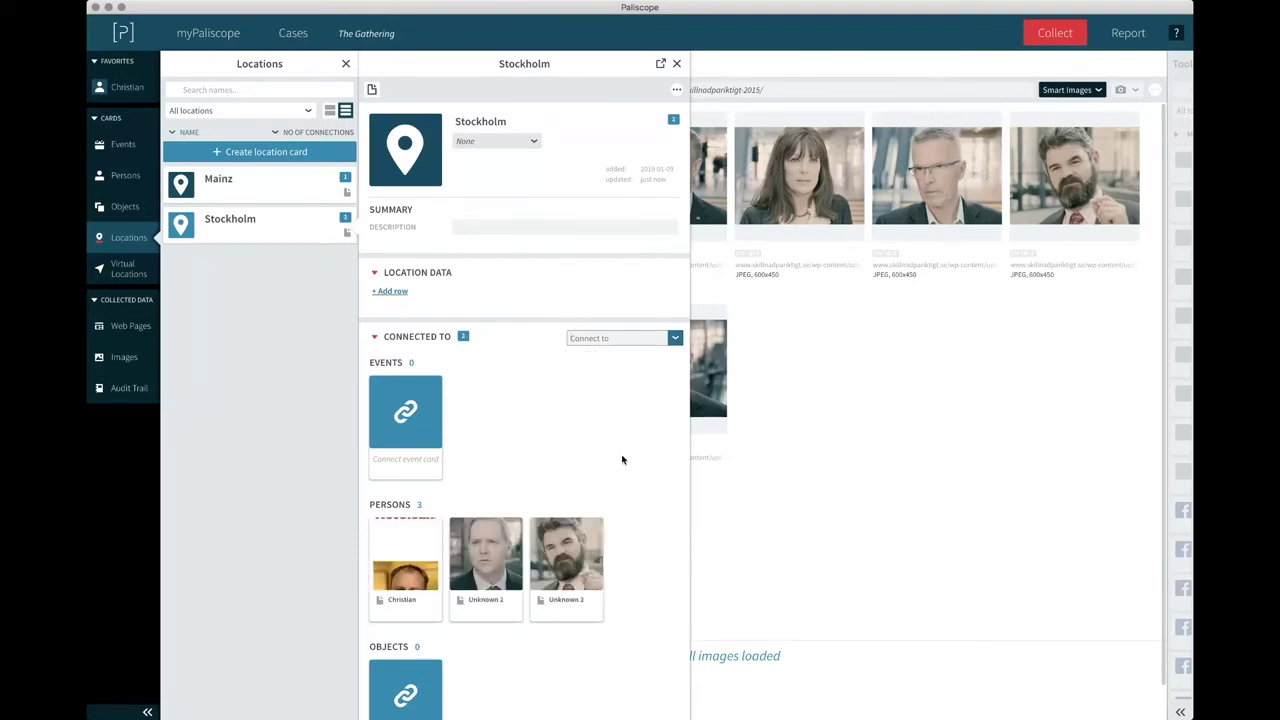
pyautogui.click(677, 65)
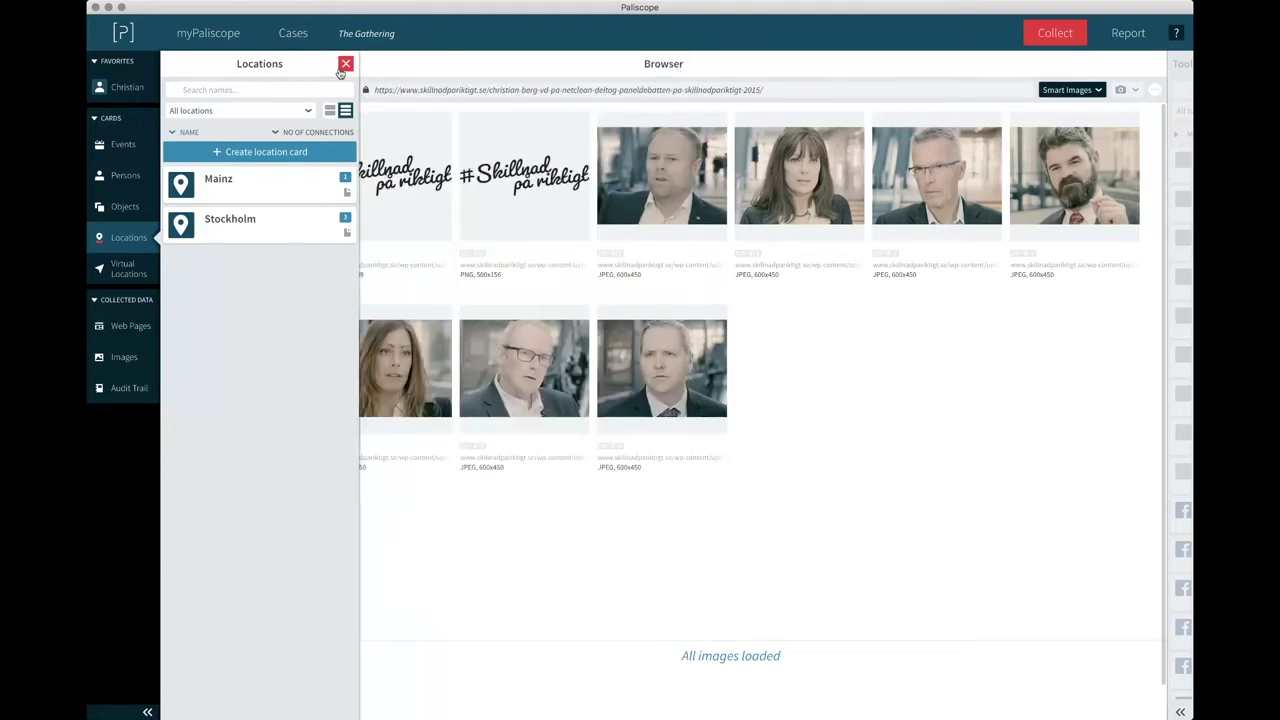
pyautogui.click(344, 65)
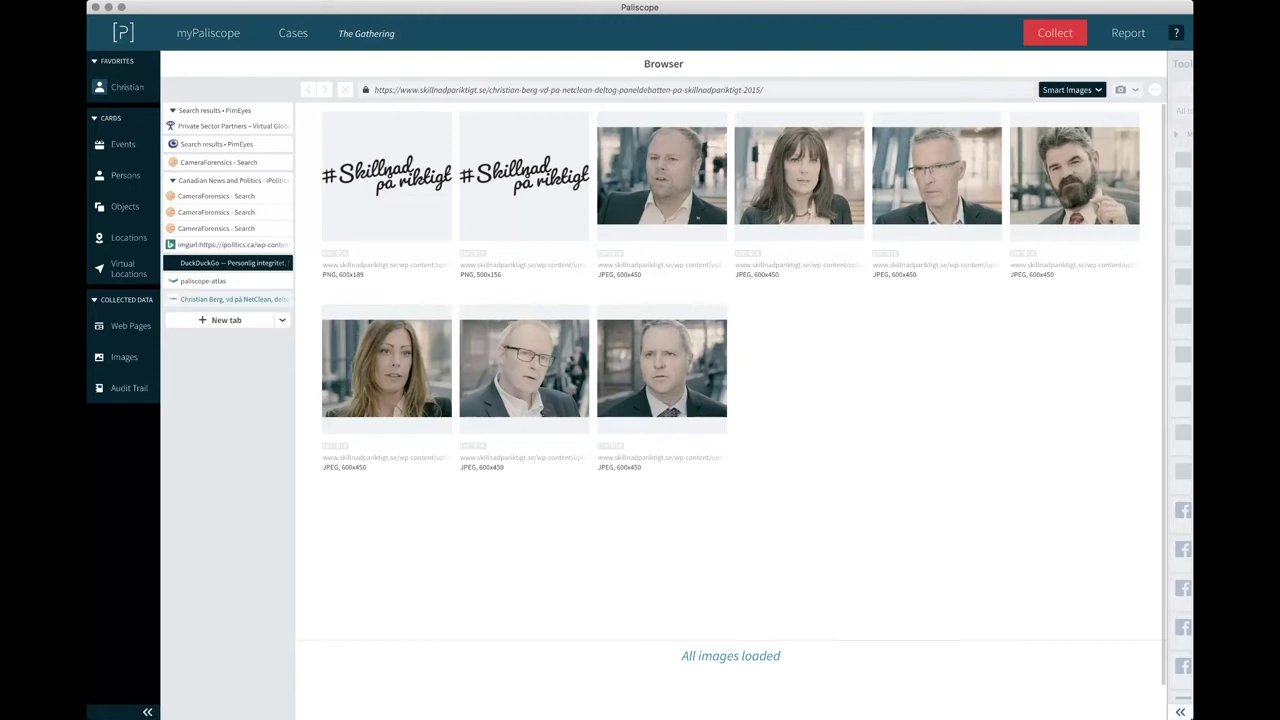
# Narrow the window and switch the page display from Smart images to Standard.
pyautogui.moveTo(1192, 718); pyautogui.dragTo(1091, 719)
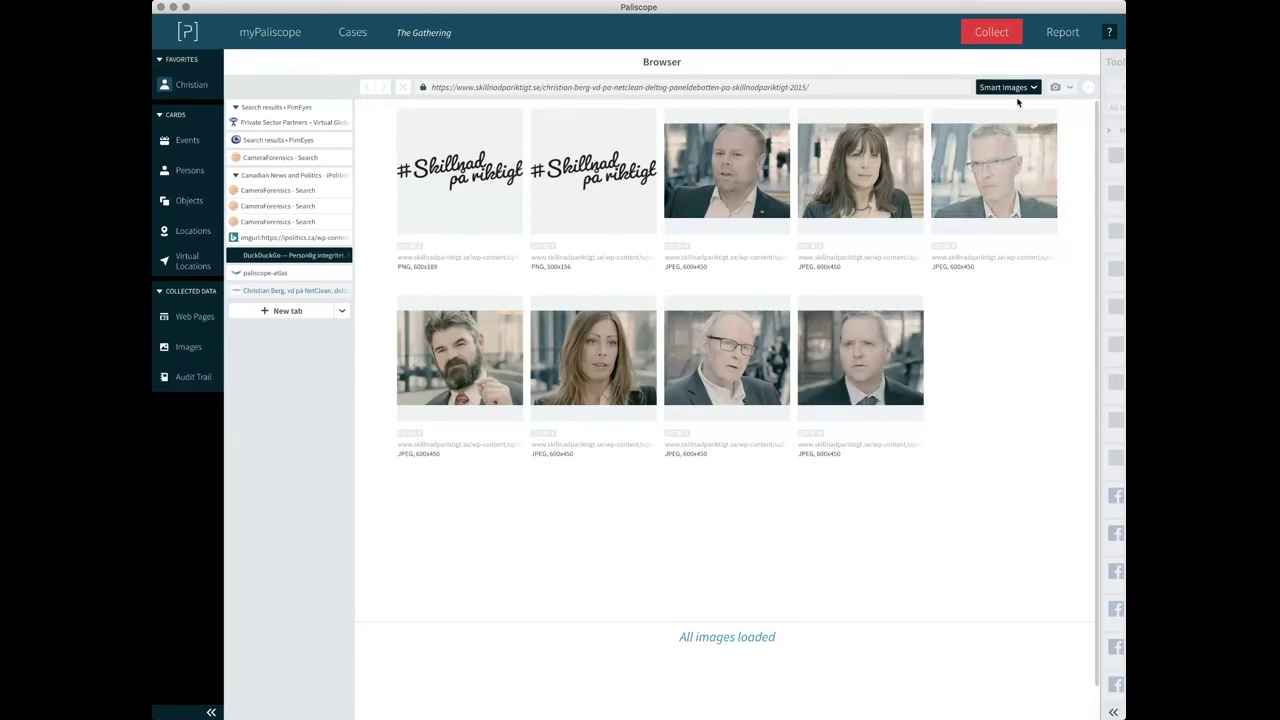
pyautogui.click(1012, 88)
pyautogui.click(1007, 102)
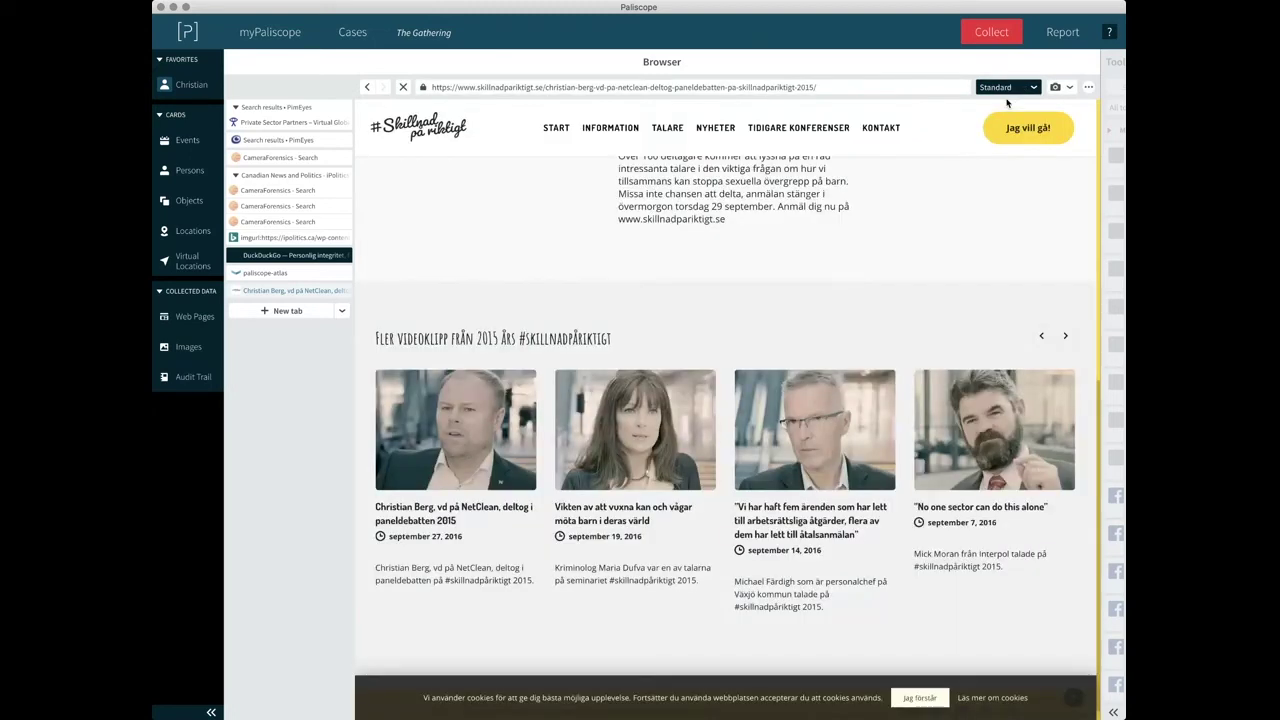
pyautogui.scroll(3, 890, 223)
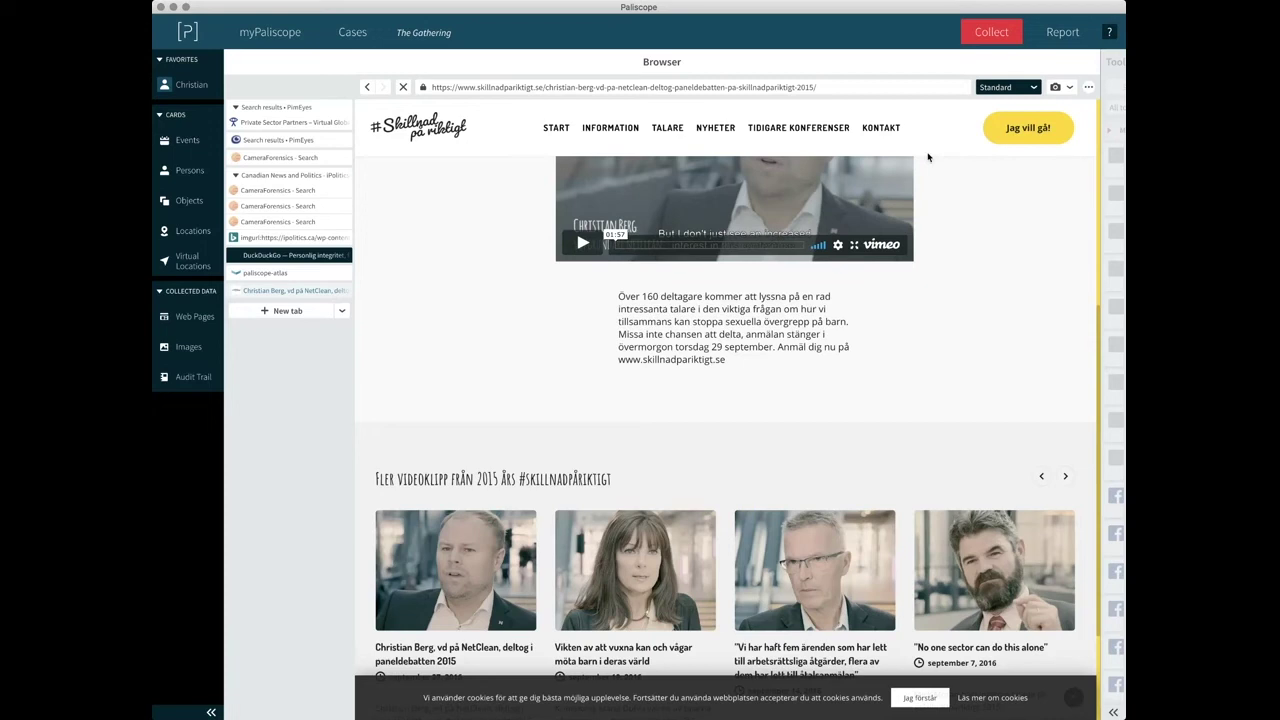
# Bring up The Gathering report preview and scroll down through it.
pyautogui.click(1063, 33)
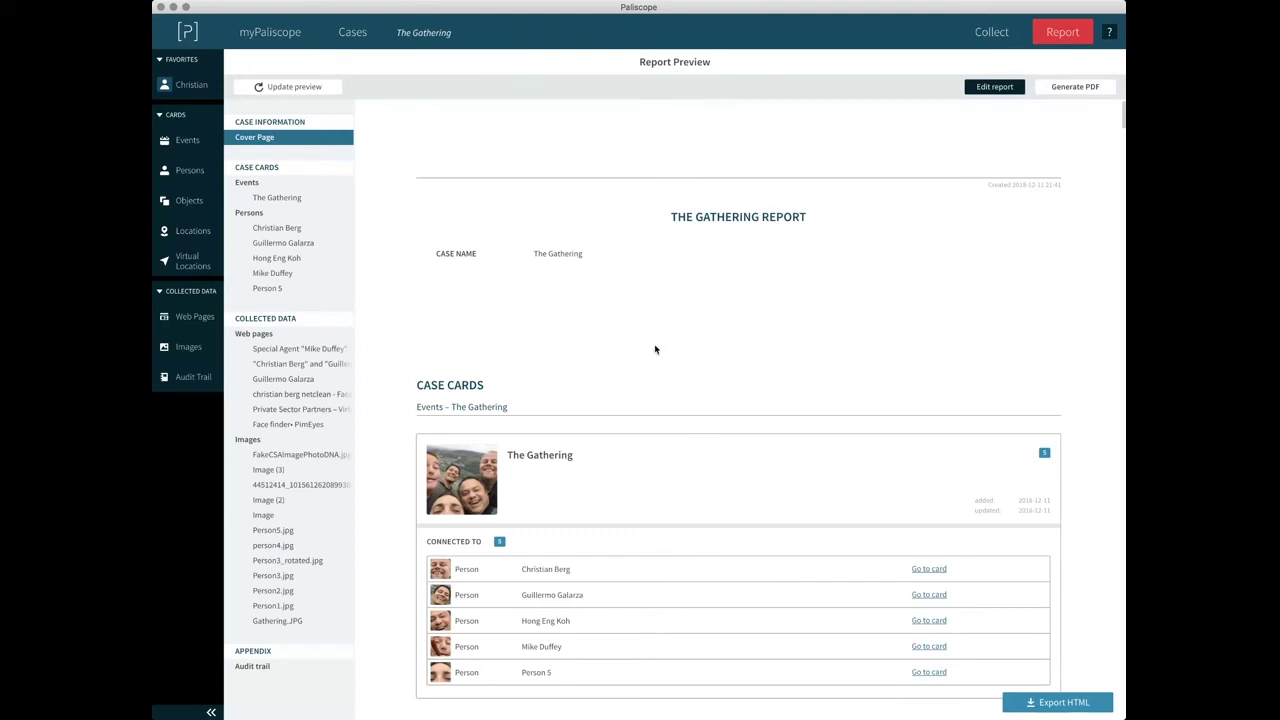
pyautogui.scroll(-2, 657, 361)
pyautogui.scroll(-3, 657, 361)
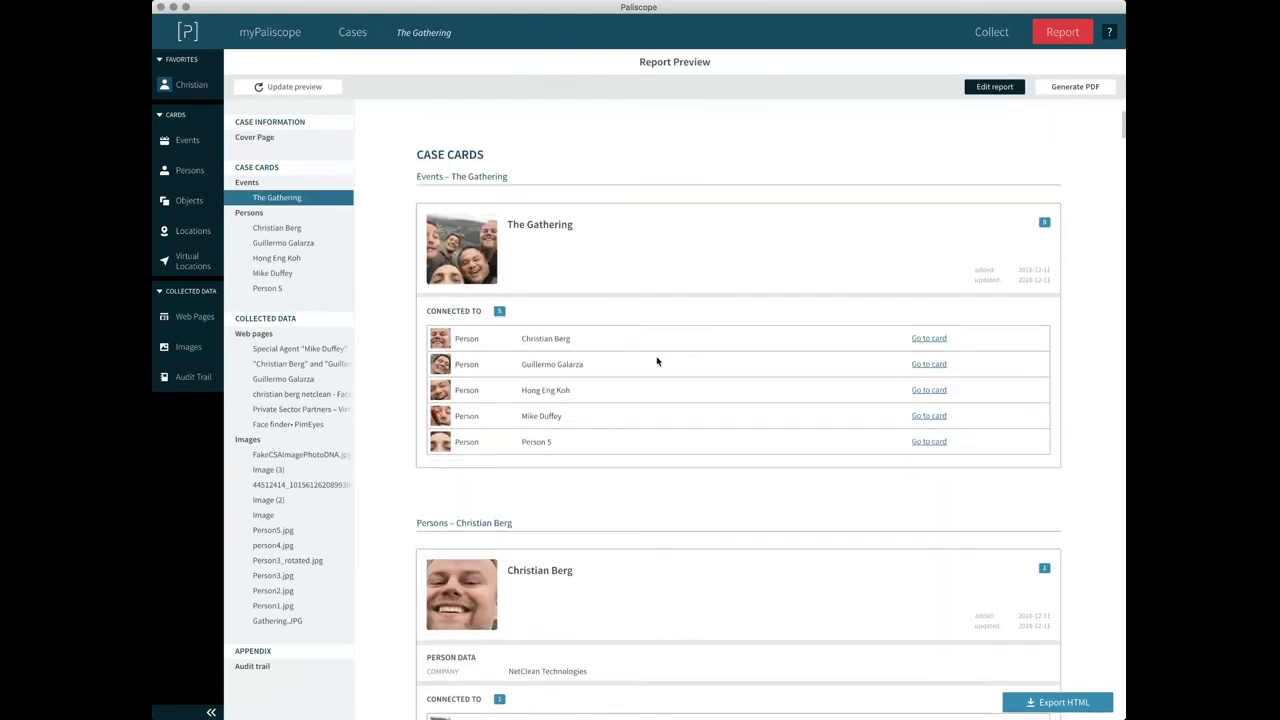
pyautogui.scroll(-6, 657, 361)
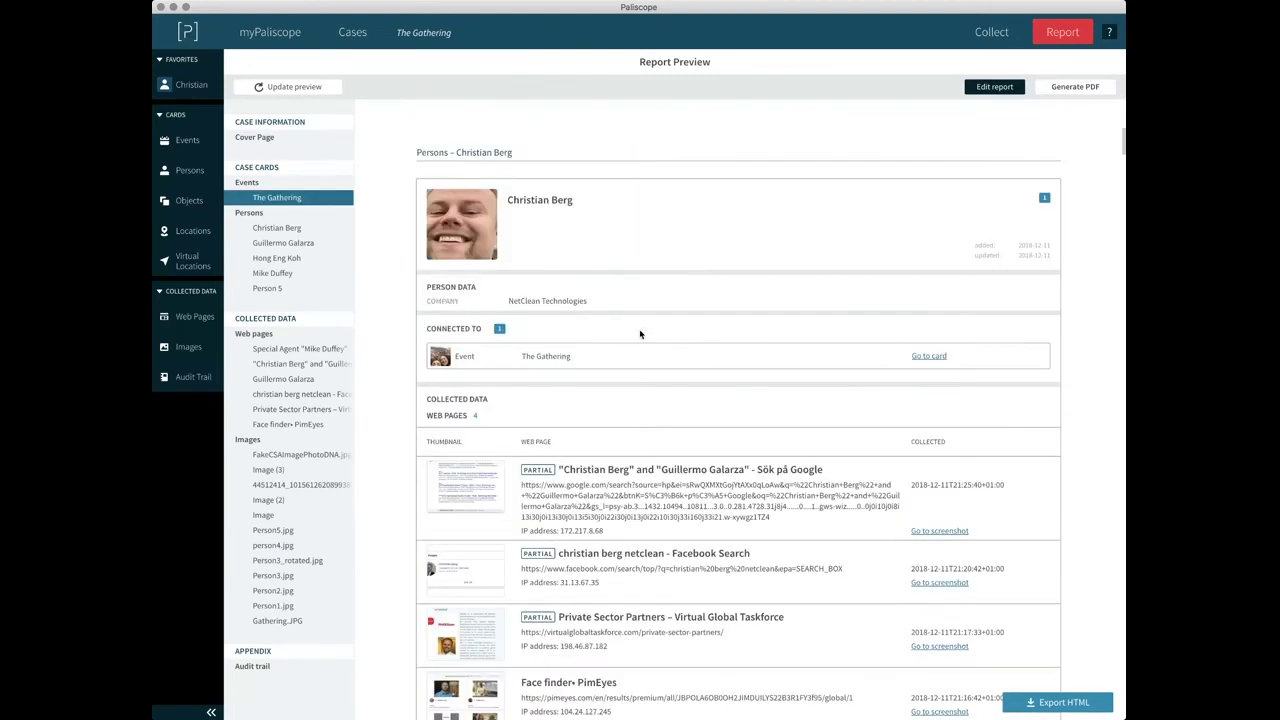
# Refresh the preview with current case cards and review it down to the Private Sector Partners page.
pyautogui.click(262, 84)
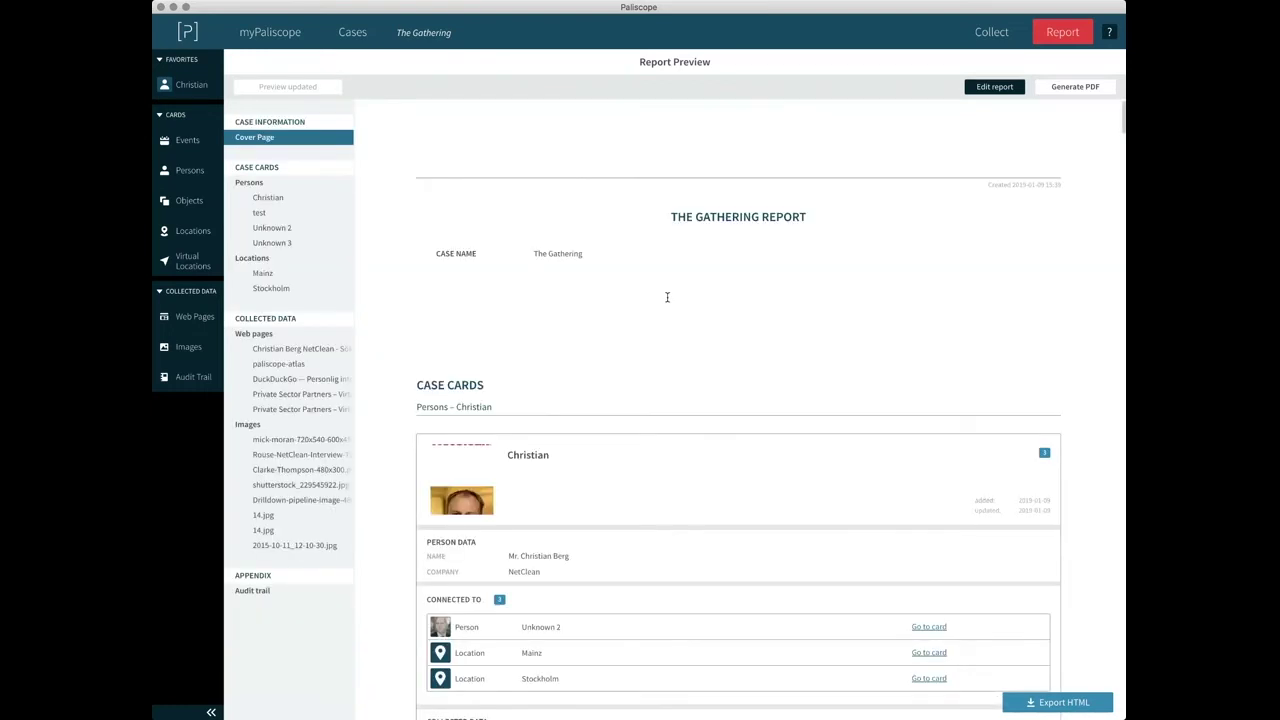
pyautogui.scroll(-7, 667, 297)
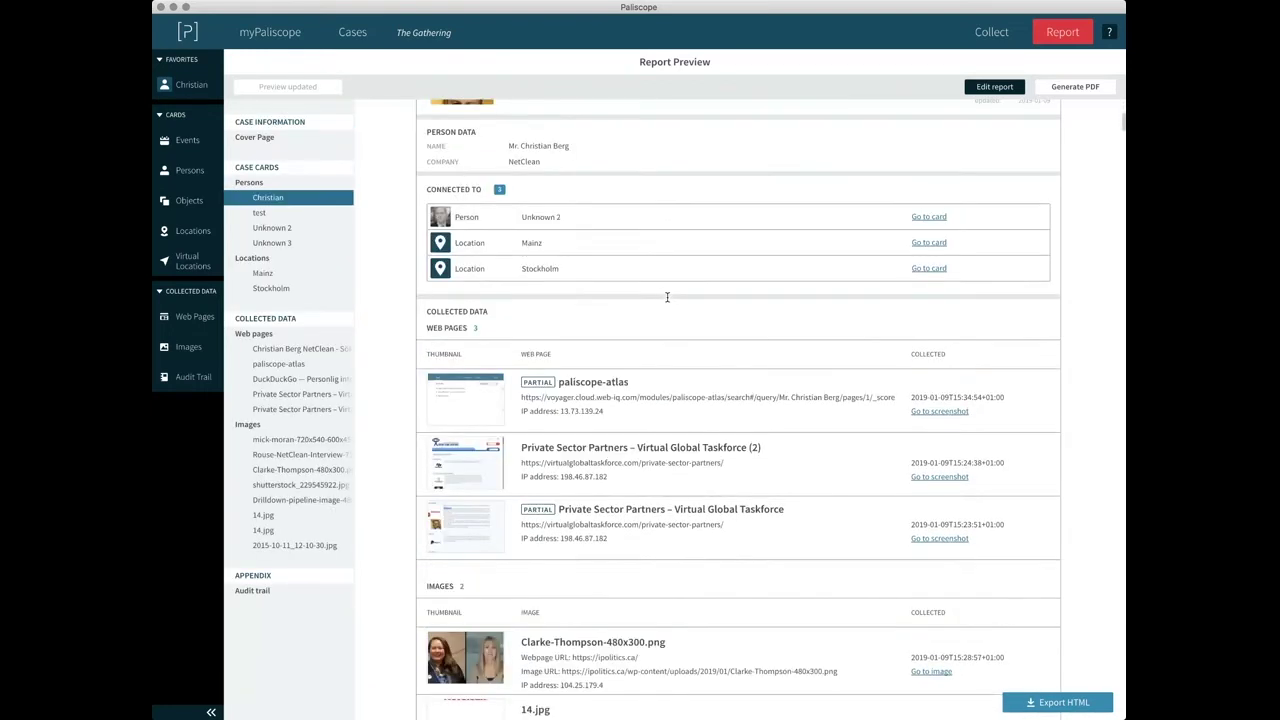
pyautogui.scroll(-1, 667, 297)
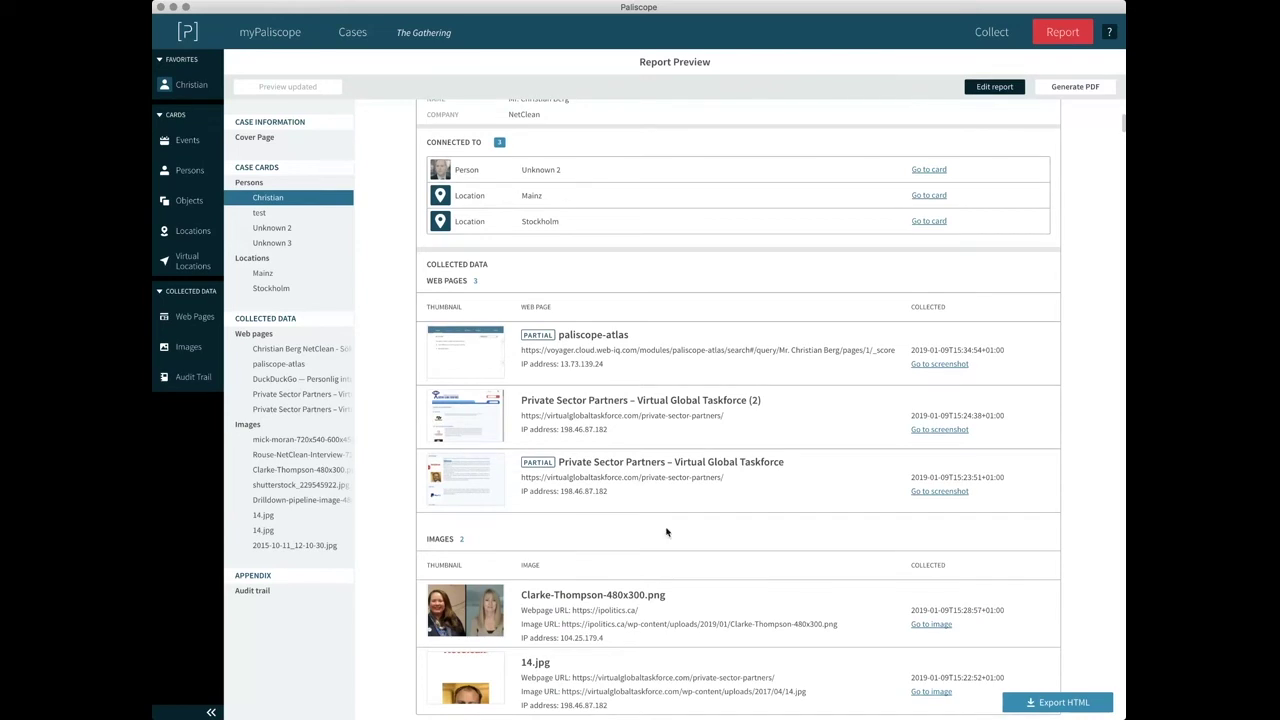
pyautogui.scroll(-4, 667, 532)
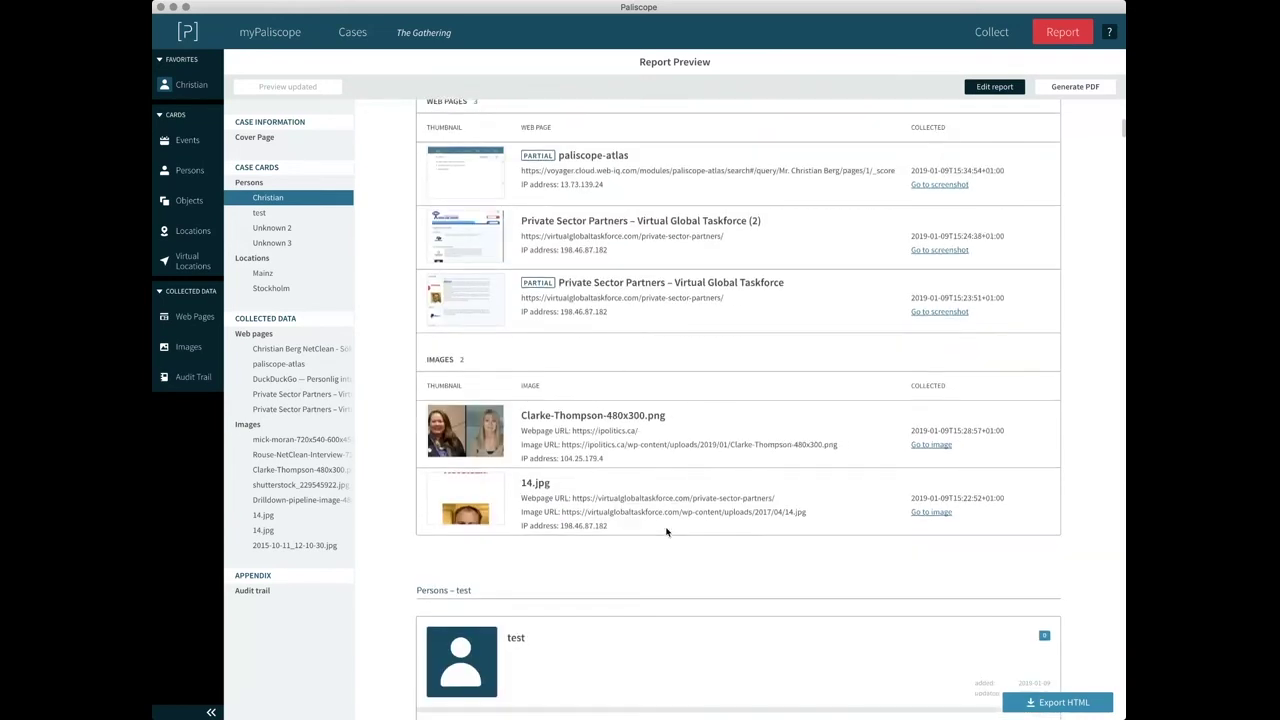
pyautogui.scroll(-7, 651, 494)
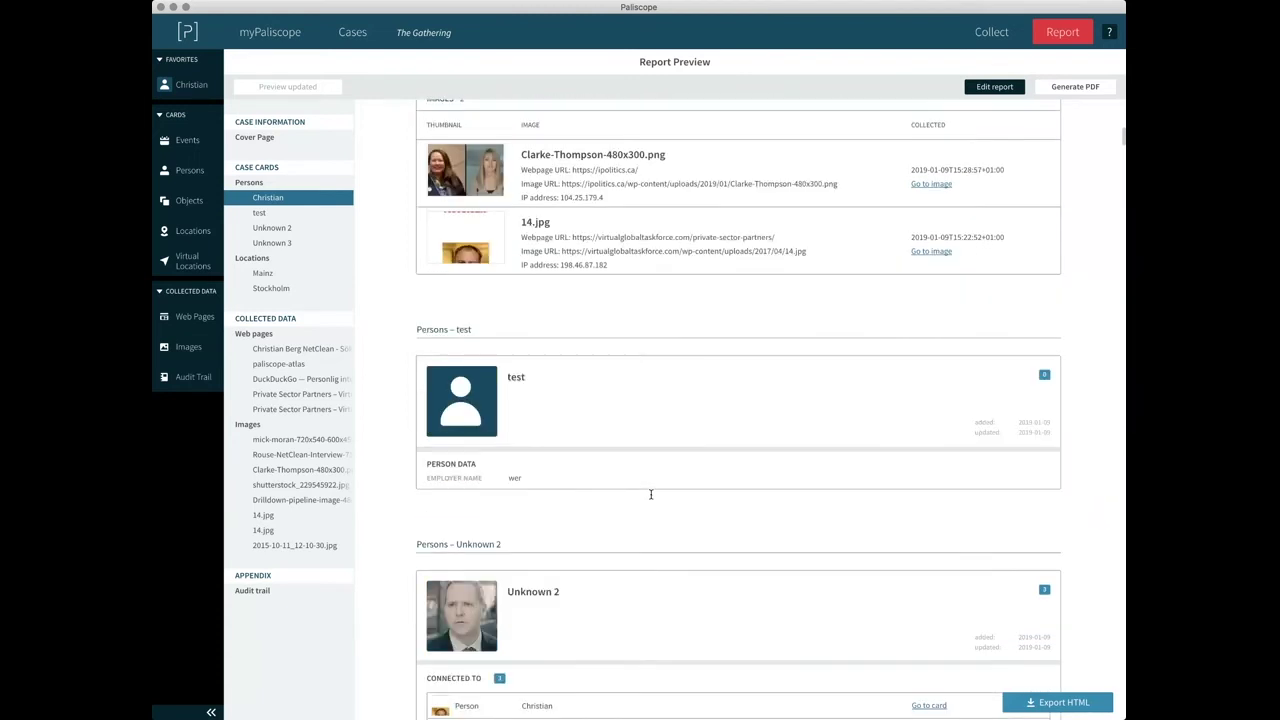
pyautogui.scroll(-5, 525, 435)
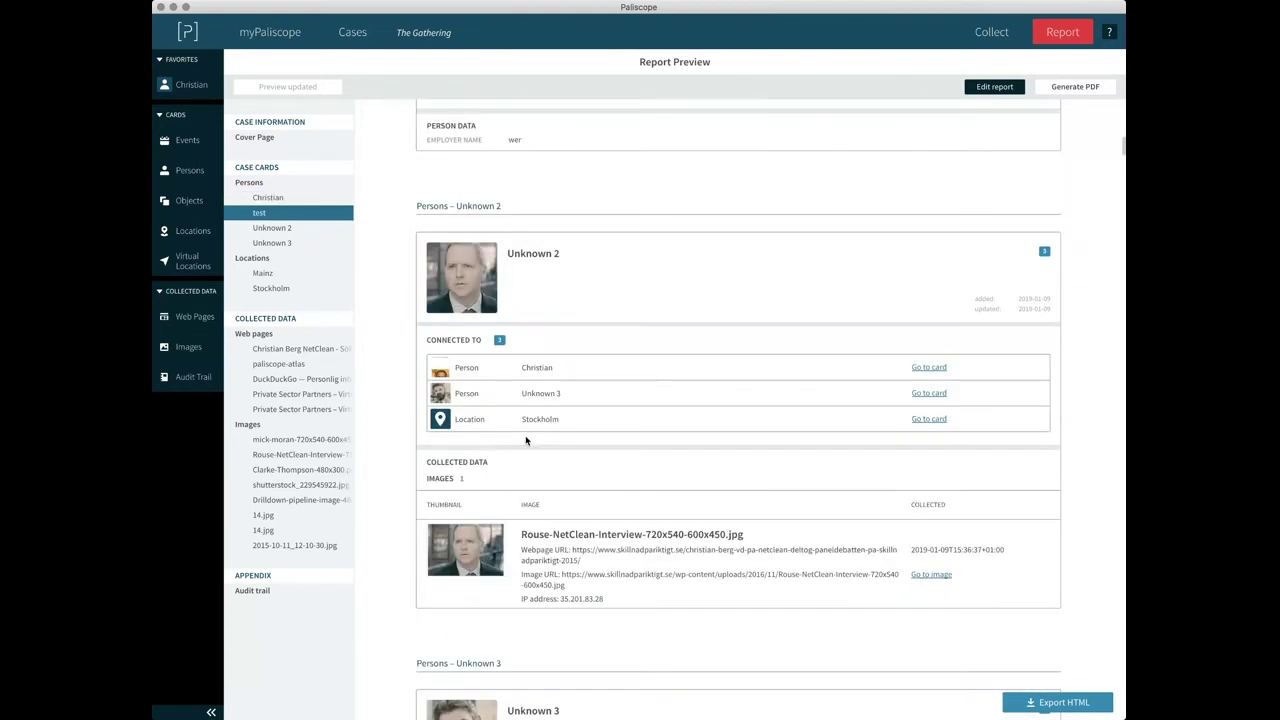
pyautogui.scroll(1, 525, 435)
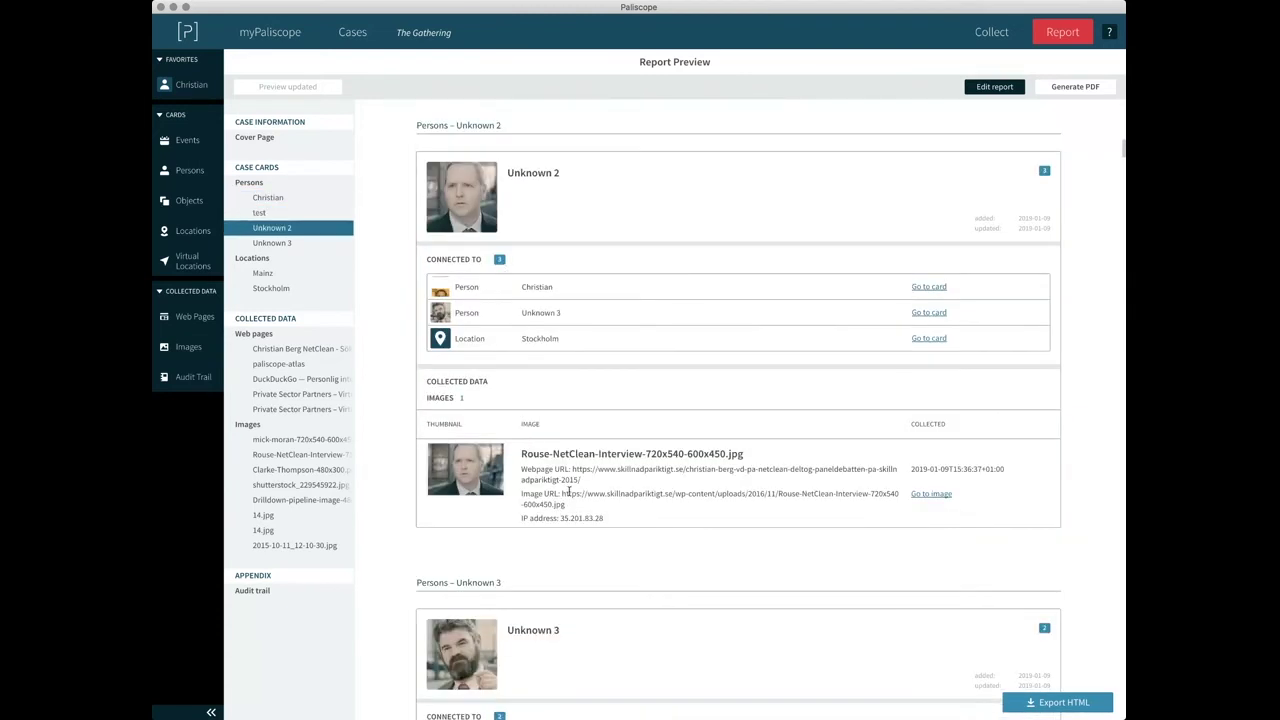
pyautogui.scroll(-3, 568, 492)
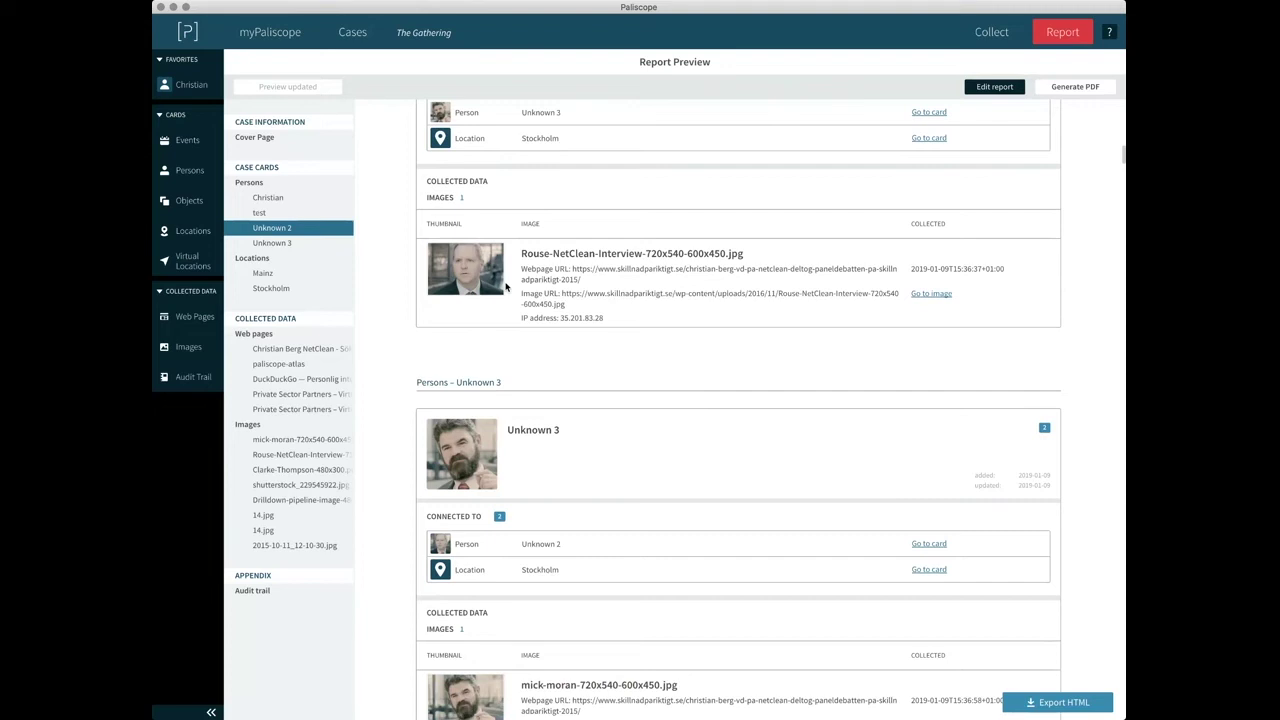
pyautogui.click(300, 394)
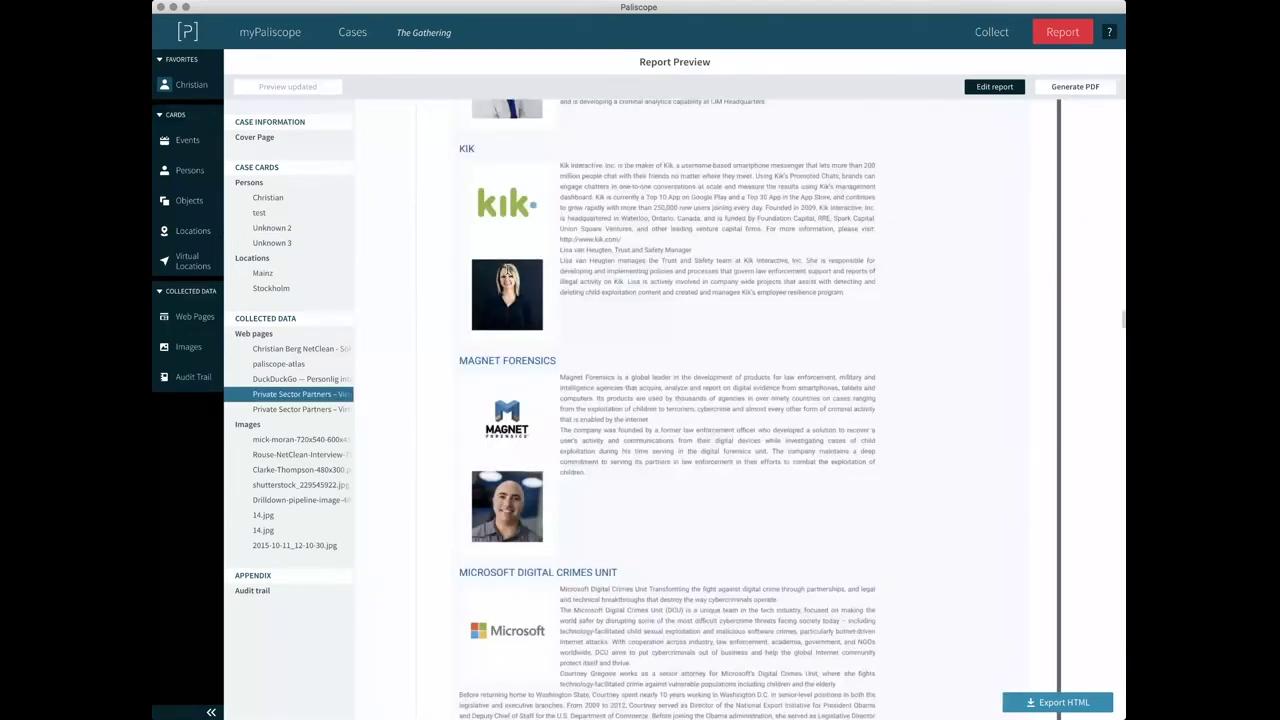
pyautogui.scroll(-20, 507, 270)
pyautogui.scroll(-20, 507, 270)
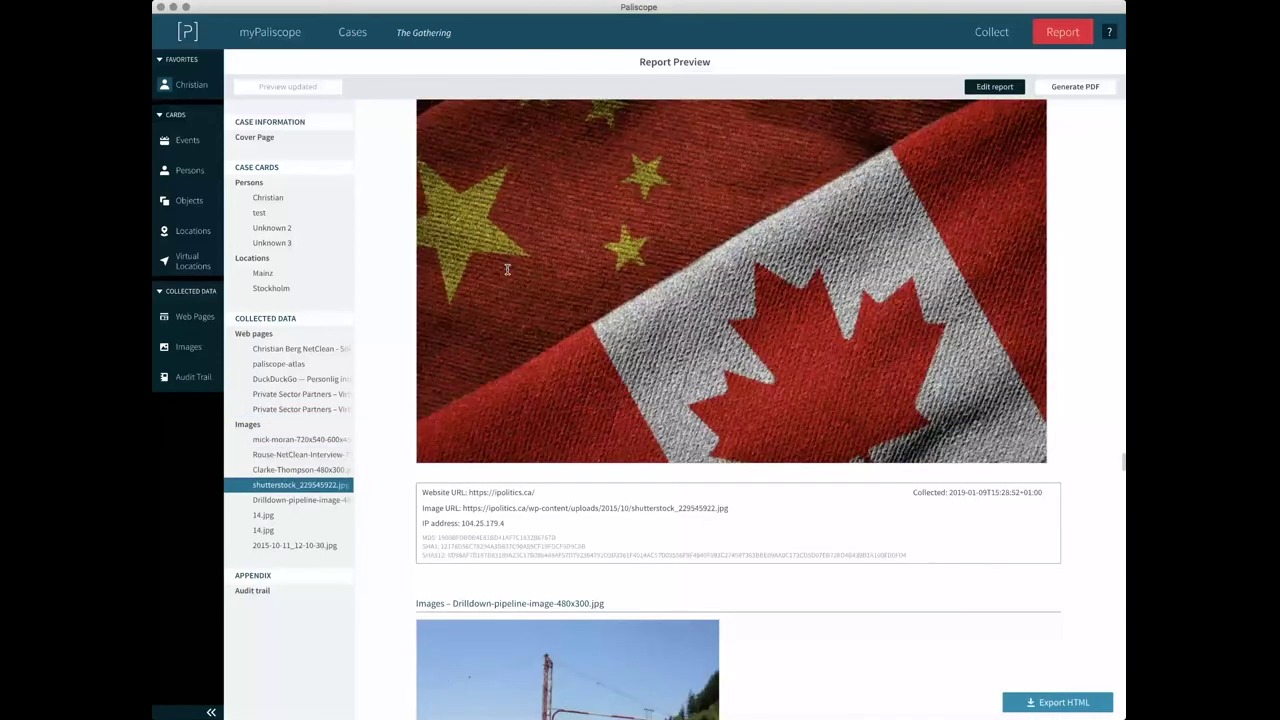
# Scroll the report preview down to the Appendix audit trail entries.
pyautogui.scroll(-20, 507, 270)
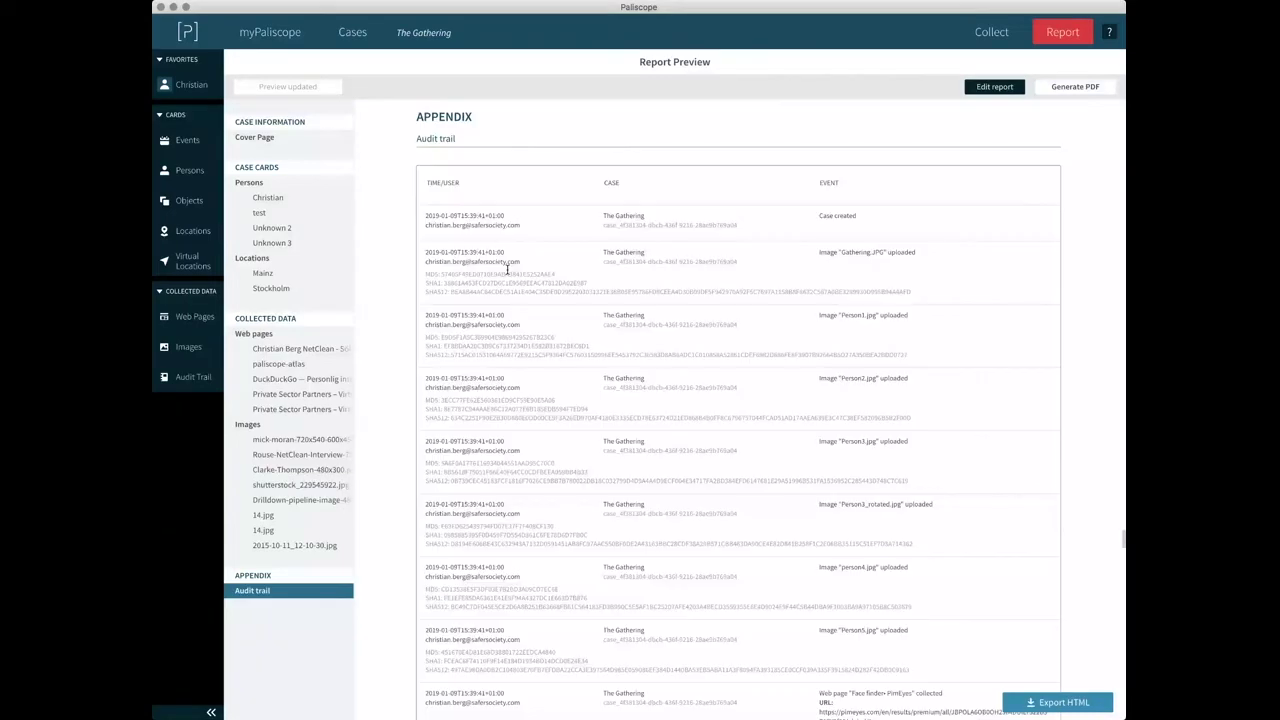
pyautogui.scroll(5, 507, 270)
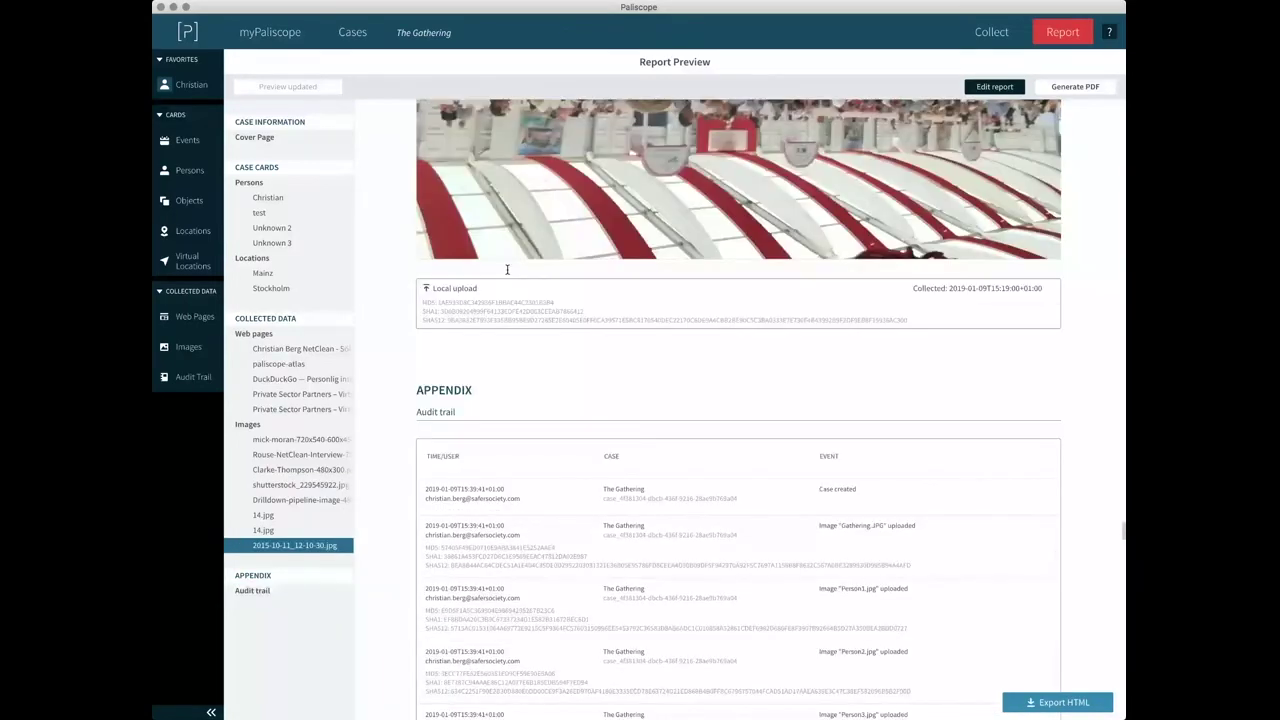
pyautogui.scroll(-5, 507, 270)
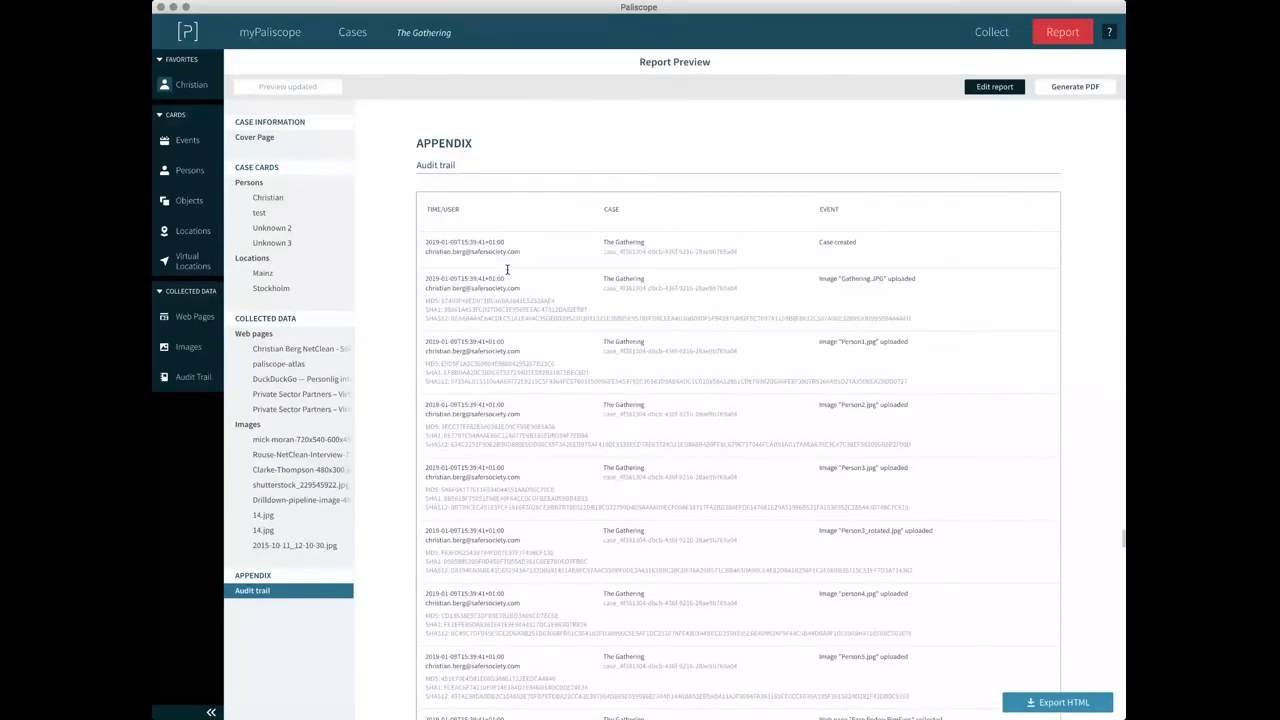
pyautogui.scroll(-1, 507, 270)
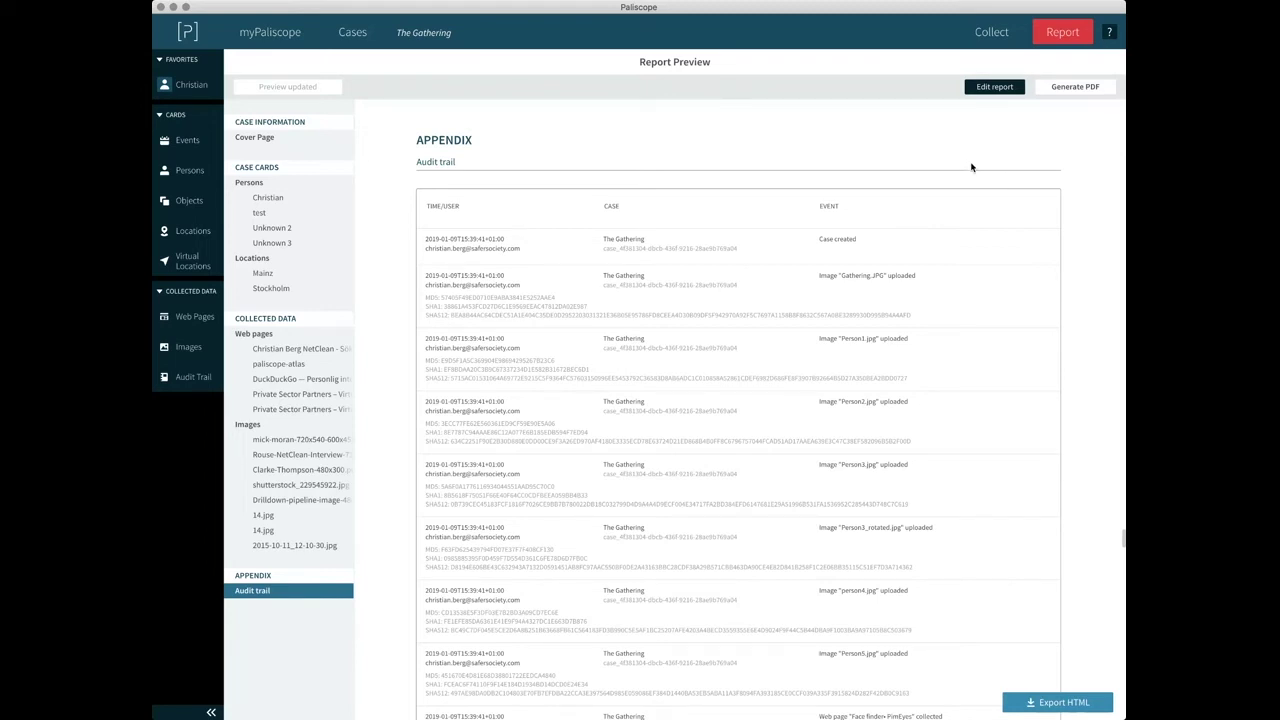
pyautogui.scroll(-15, 971, 167)
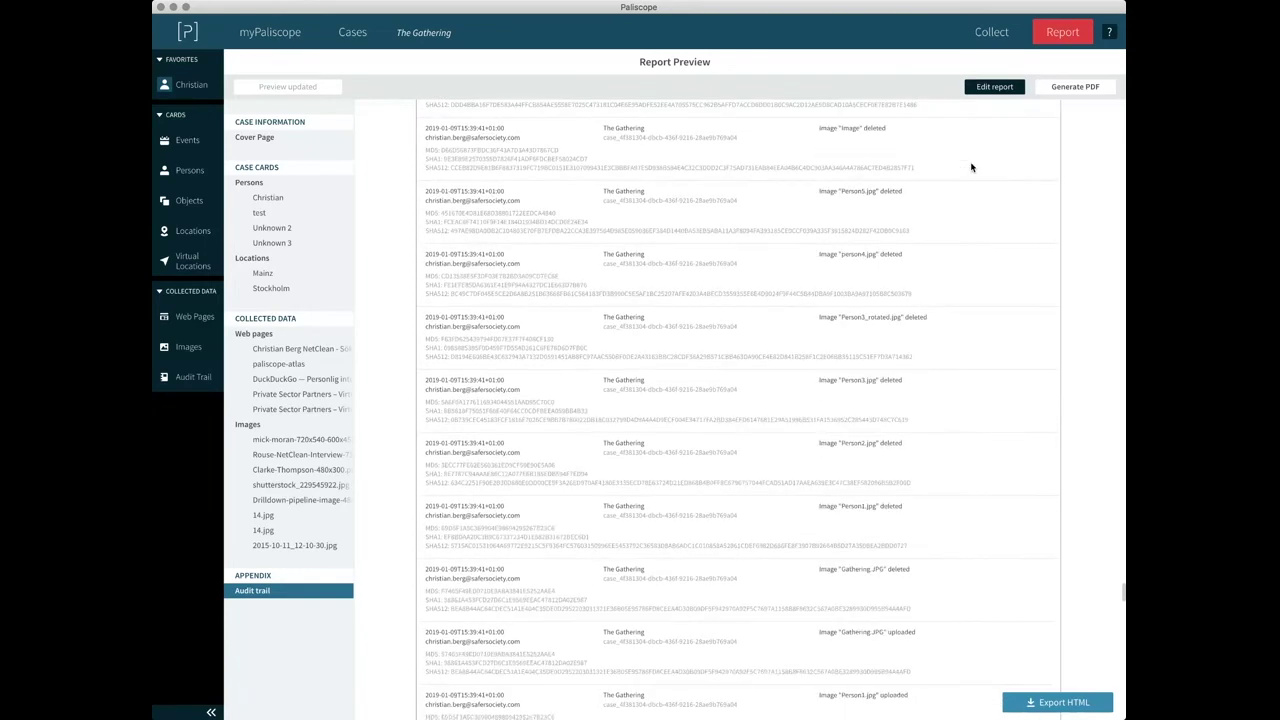
pyautogui.scroll(-20, 971, 167)
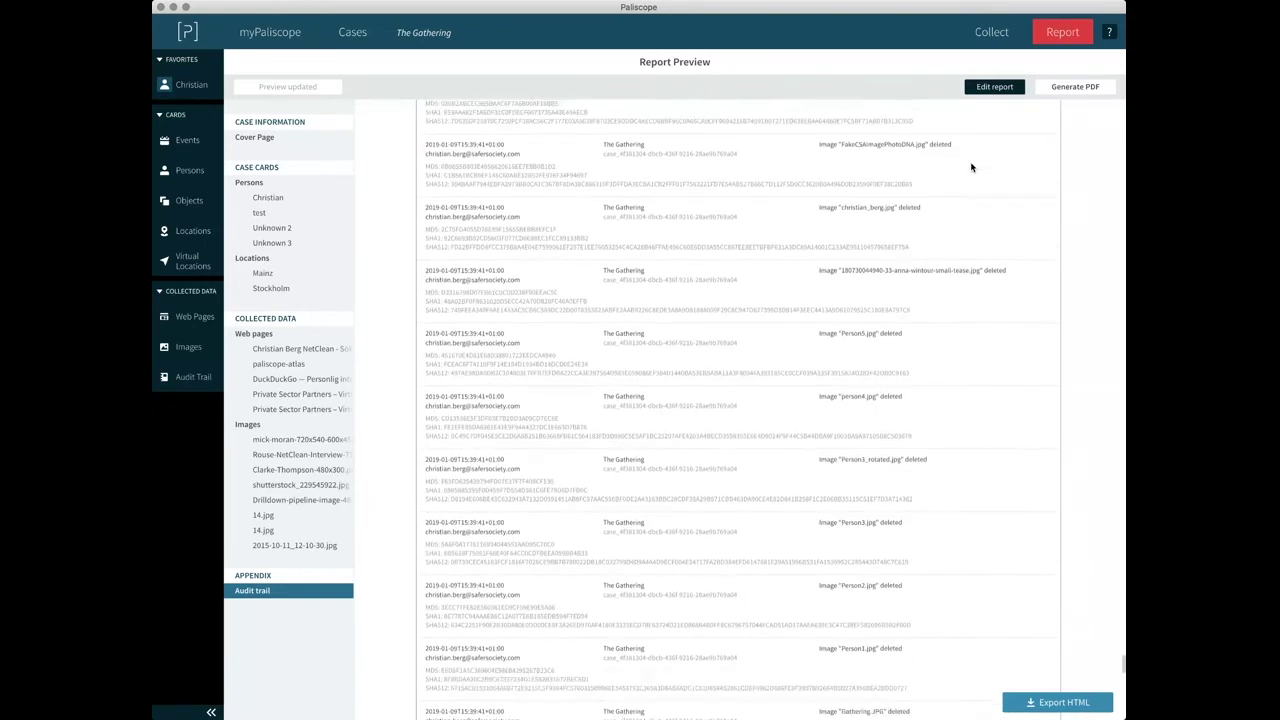
pyautogui.scroll(-8, 971, 167)
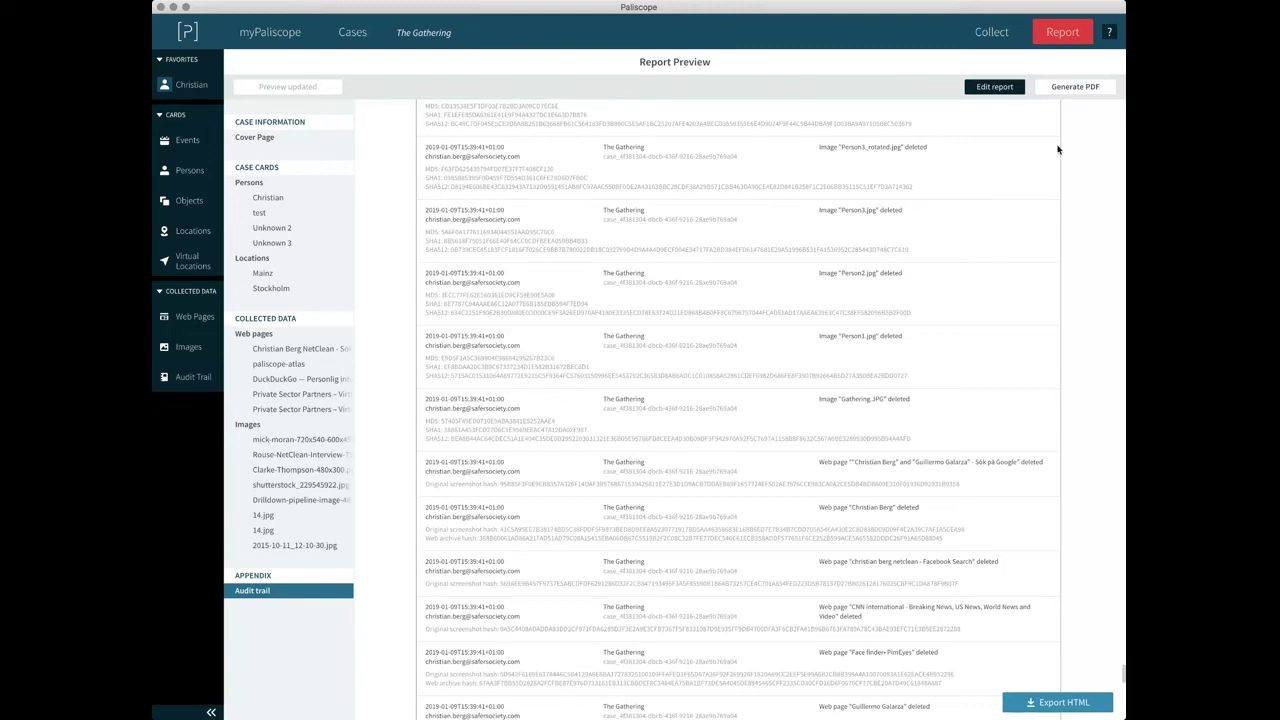
# Generate The Gathering report as a PDF and reveal the file in its folder.
pyautogui.click(1073, 88)
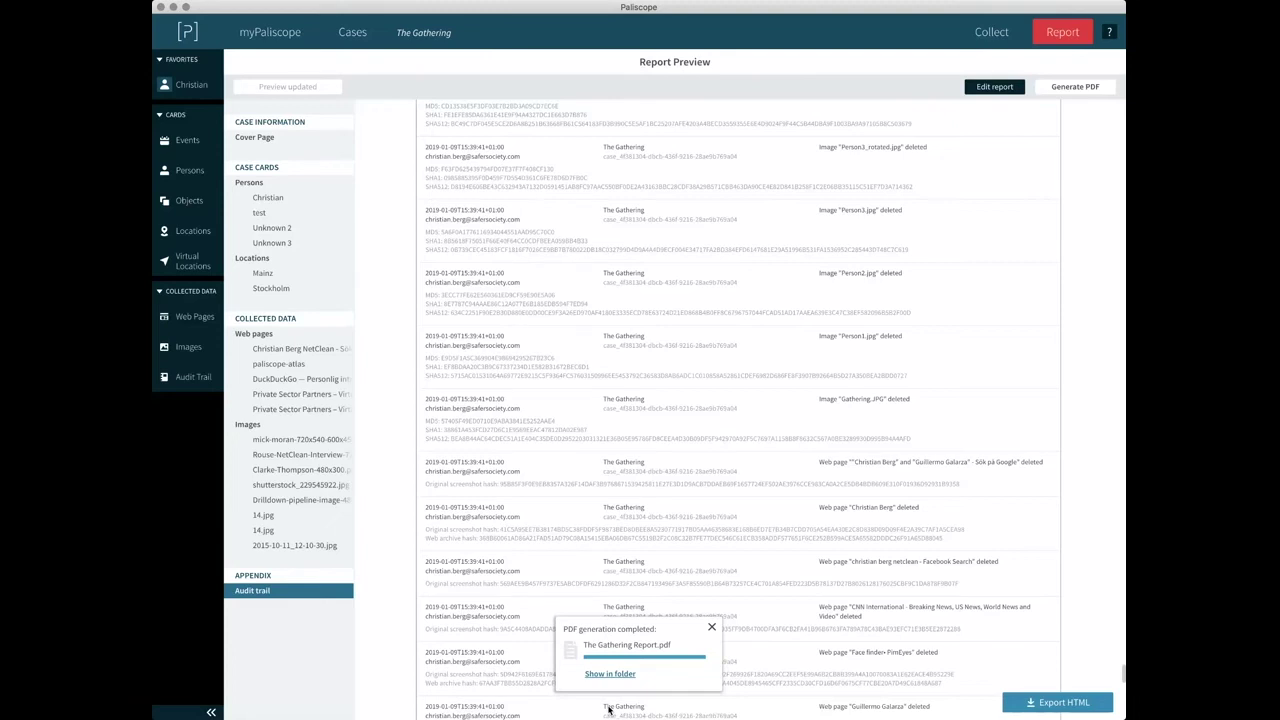
pyautogui.click(610, 673)
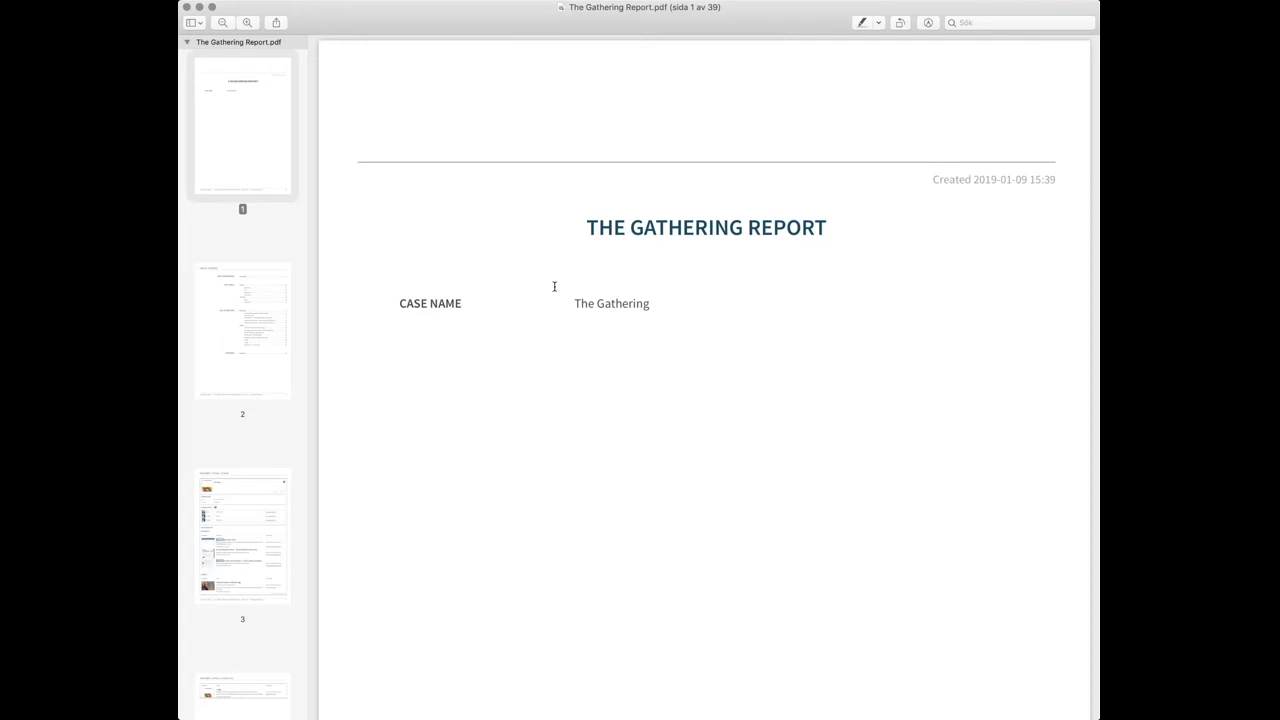
# Scroll through pages 1–4 of The Gathering Report.pdf: cover, contents and person case card.
pyautogui.scroll(-3, 554, 286)
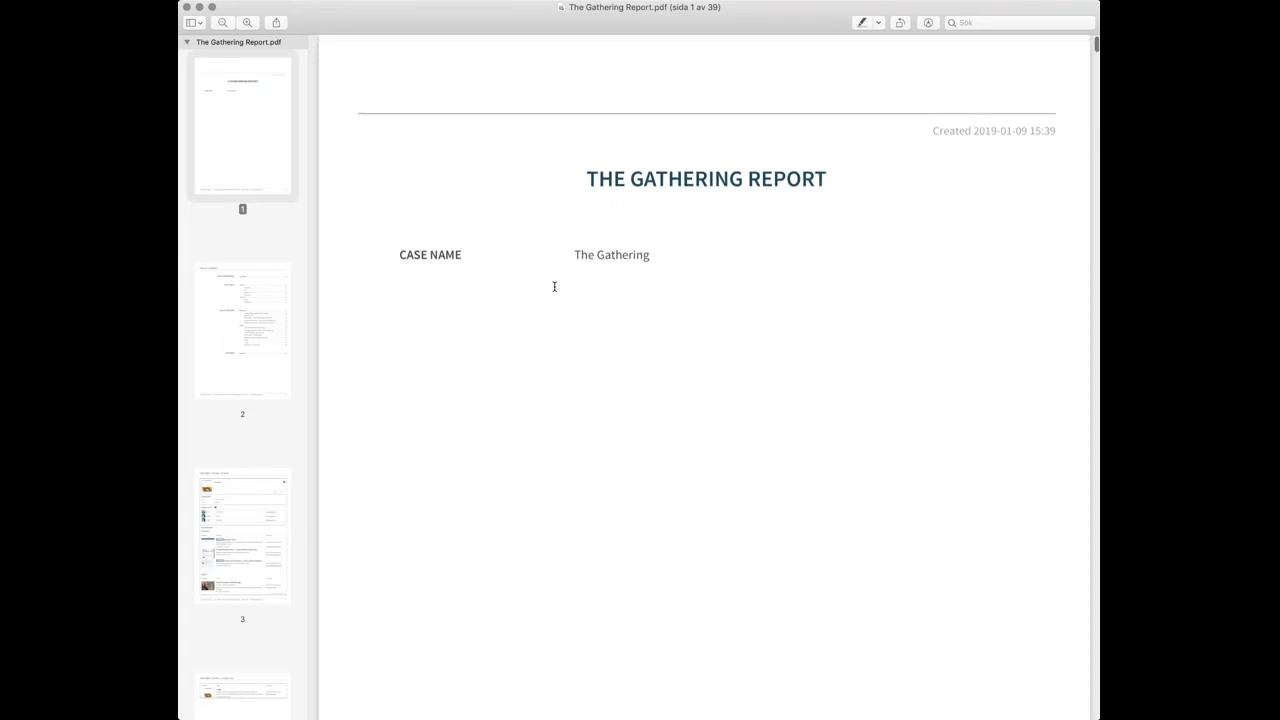
pyautogui.scroll(-5, 554, 286)
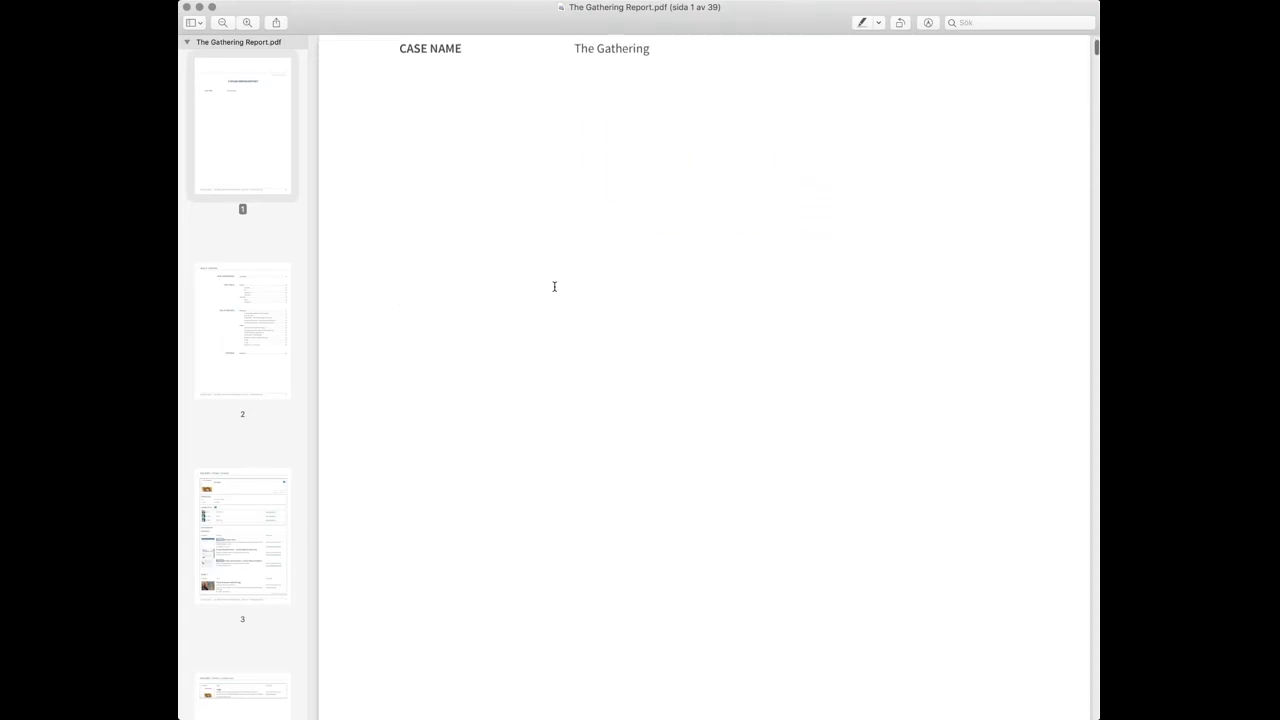
pyautogui.scroll(-10, 554, 286)
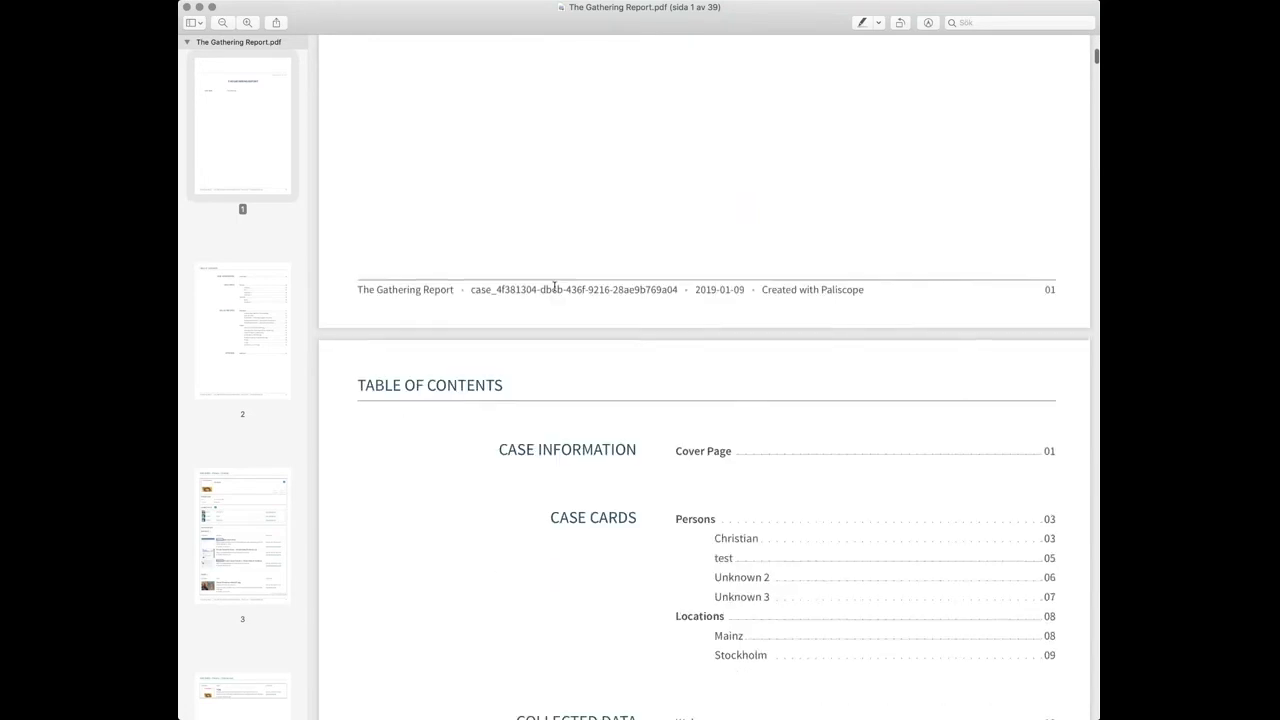
pyautogui.scroll(-7, 554, 286)
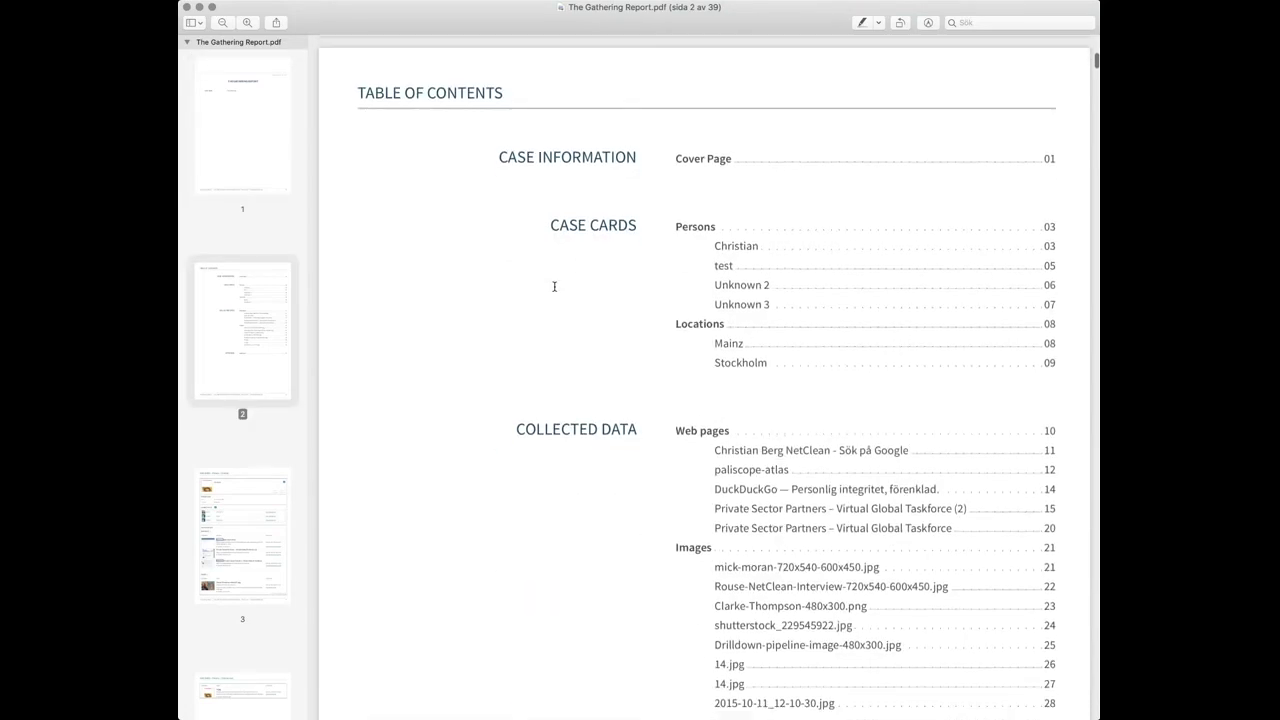
pyautogui.scroll(-1, 554, 286)
pyautogui.scroll(-5, 554, 286)
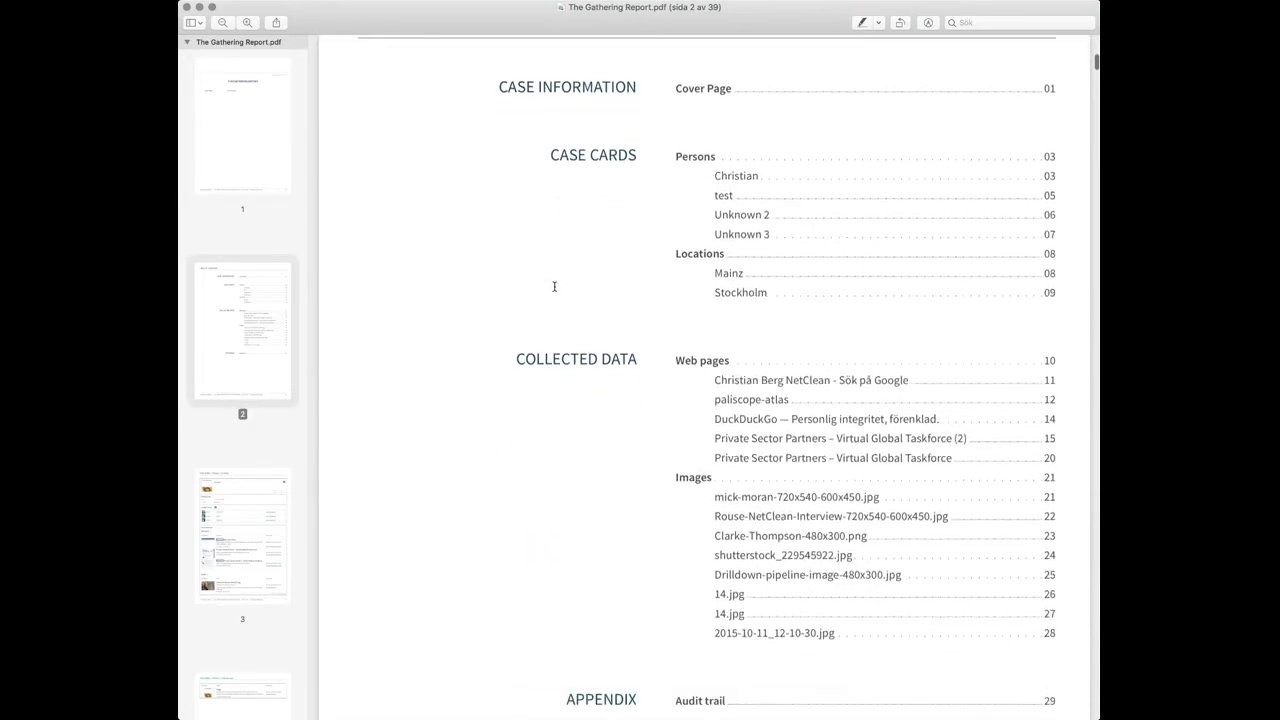
pyautogui.scroll(5, 554, 286)
pyautogui.scroll(3, 554, 286)
pyautogui.scroll(-5, 554, 286)
pyautogui.scroll(-10, 554, 286)
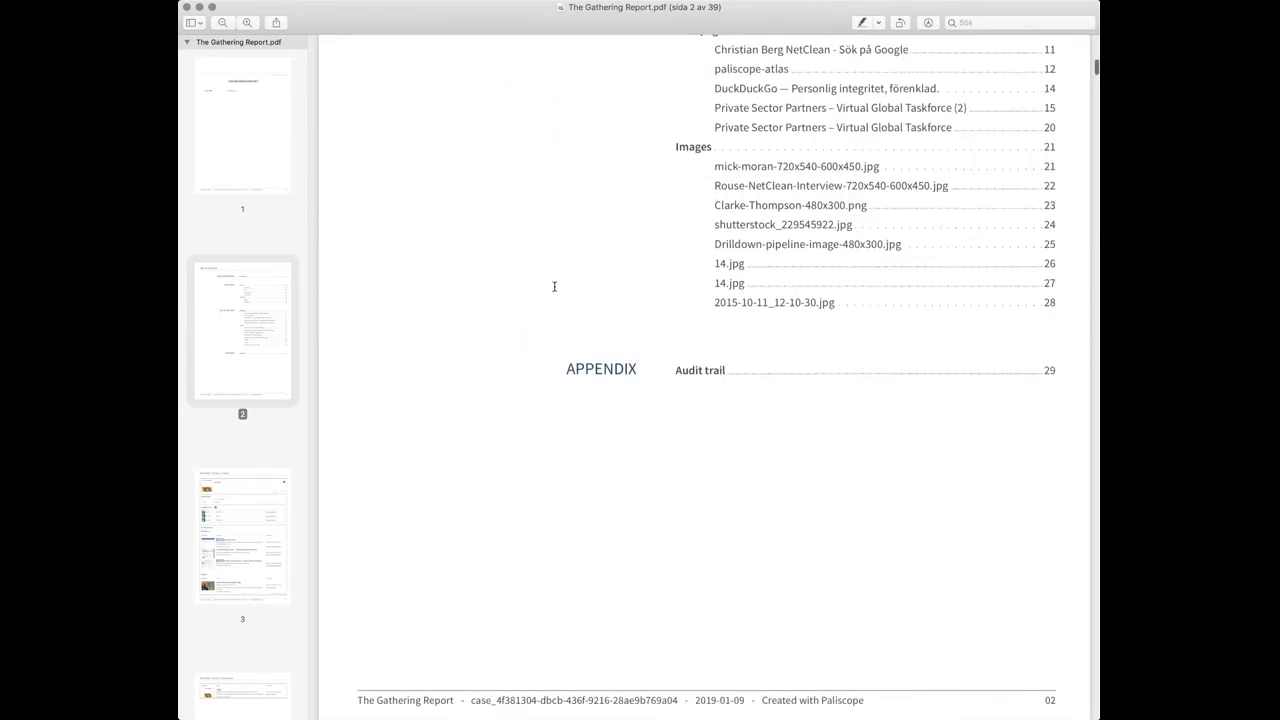
pyautogui.scroll(-6, 554, 286)
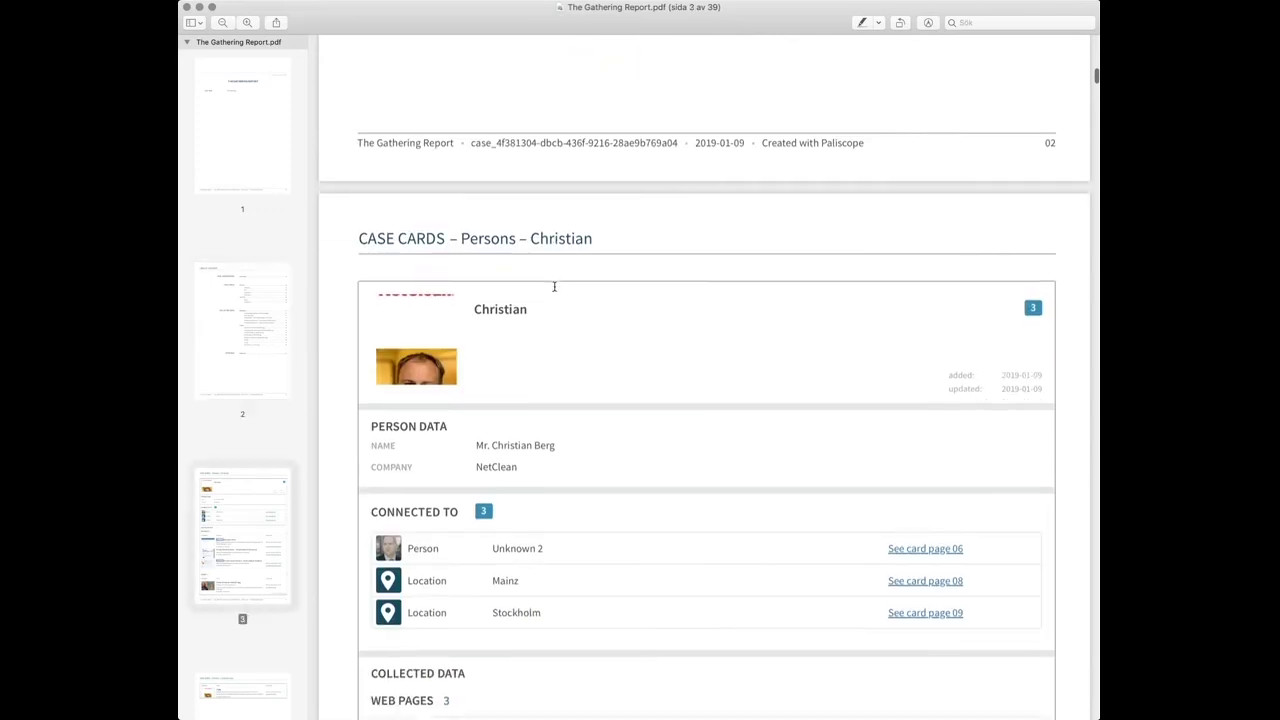
pyautogui.scroll(-5, 554, 286)
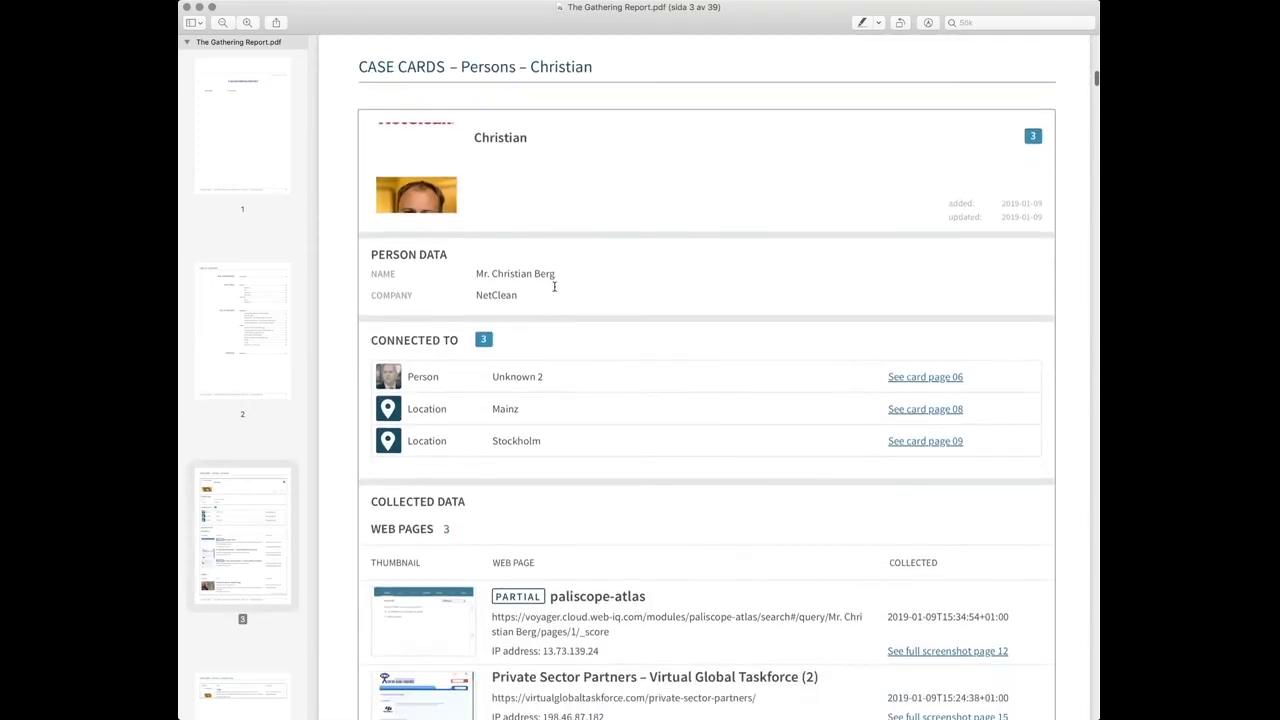
pyautogui.scroll(-10, 554, 286)
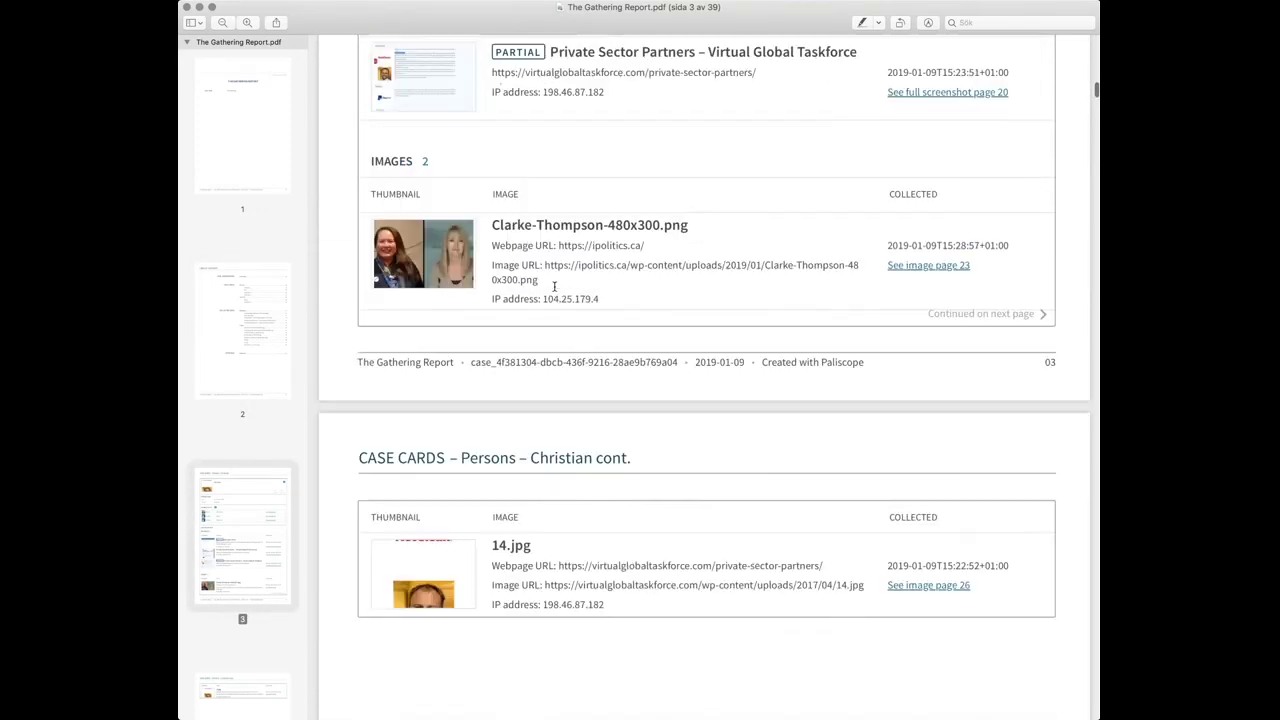
pyautogui.scroll(4, 554, 286)
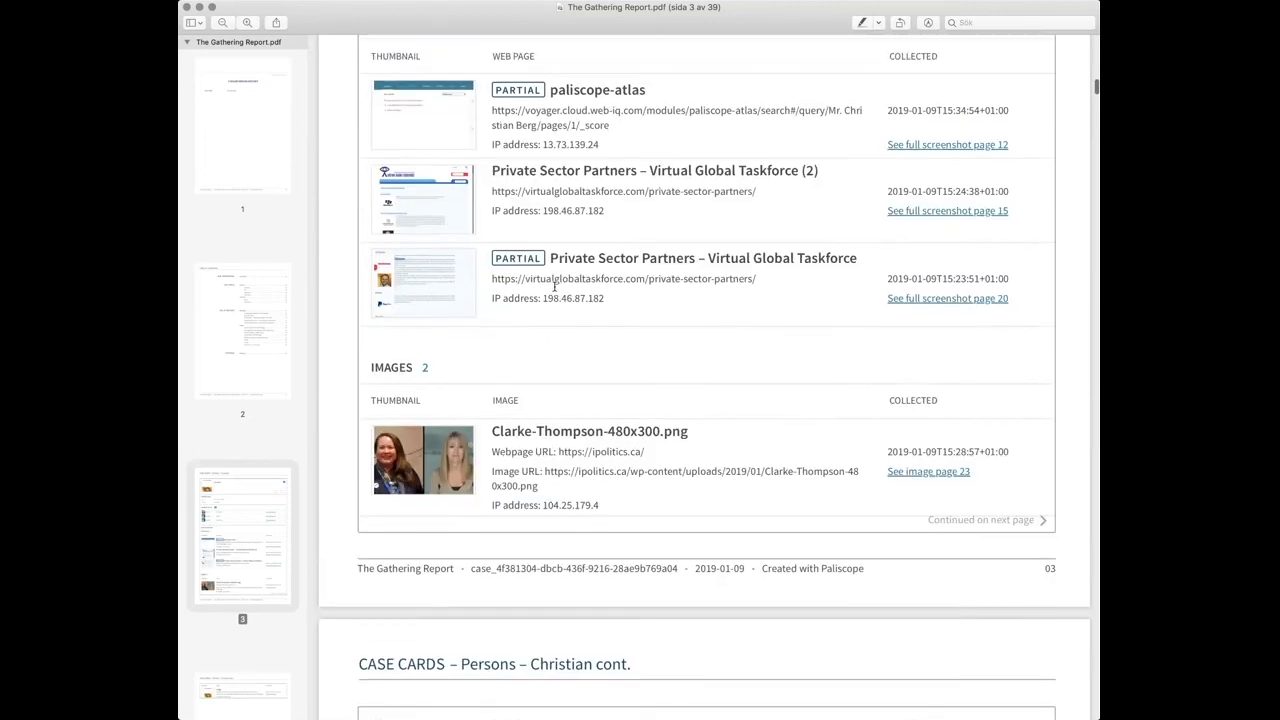
pyautogui.scroll(-3, 554, 286)
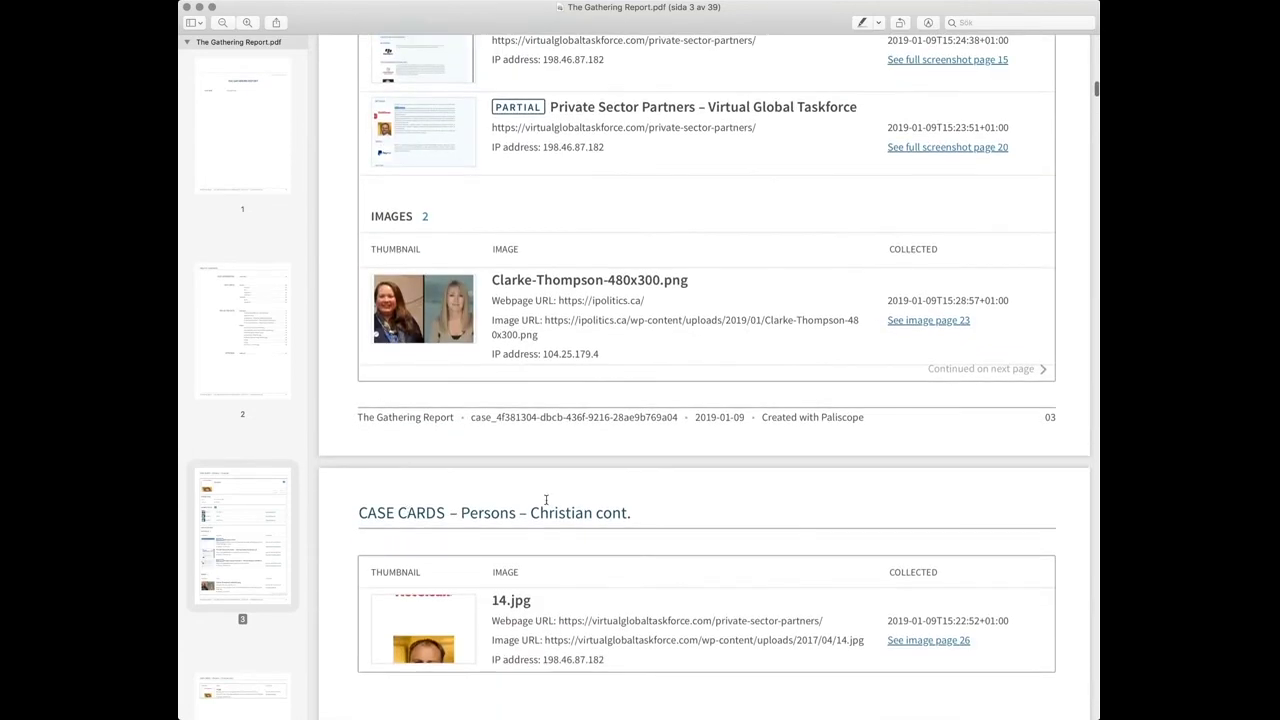
pyautogui.scroll(-5, 548, 531)
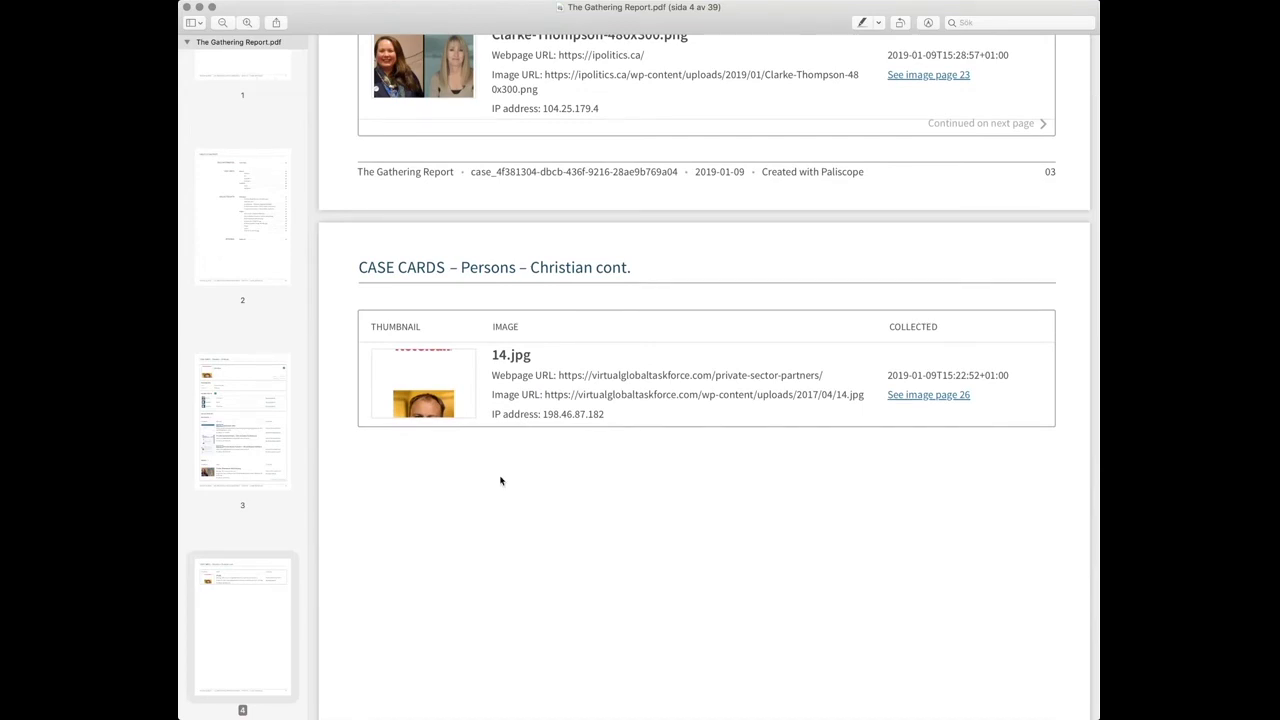
pyautogui.scroll(-5, 281, 455)
pyautogui.scroll(-10, 281, 455)
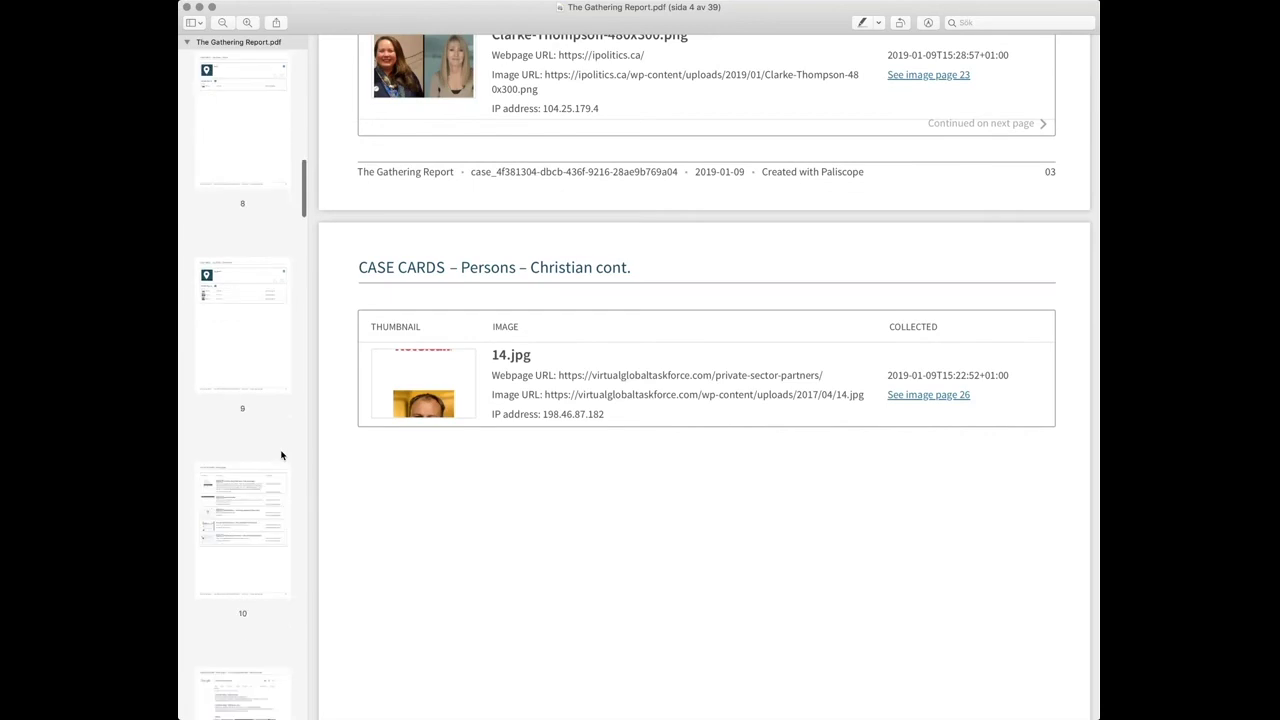
pyautogui.scroll(-6, 281, 455)
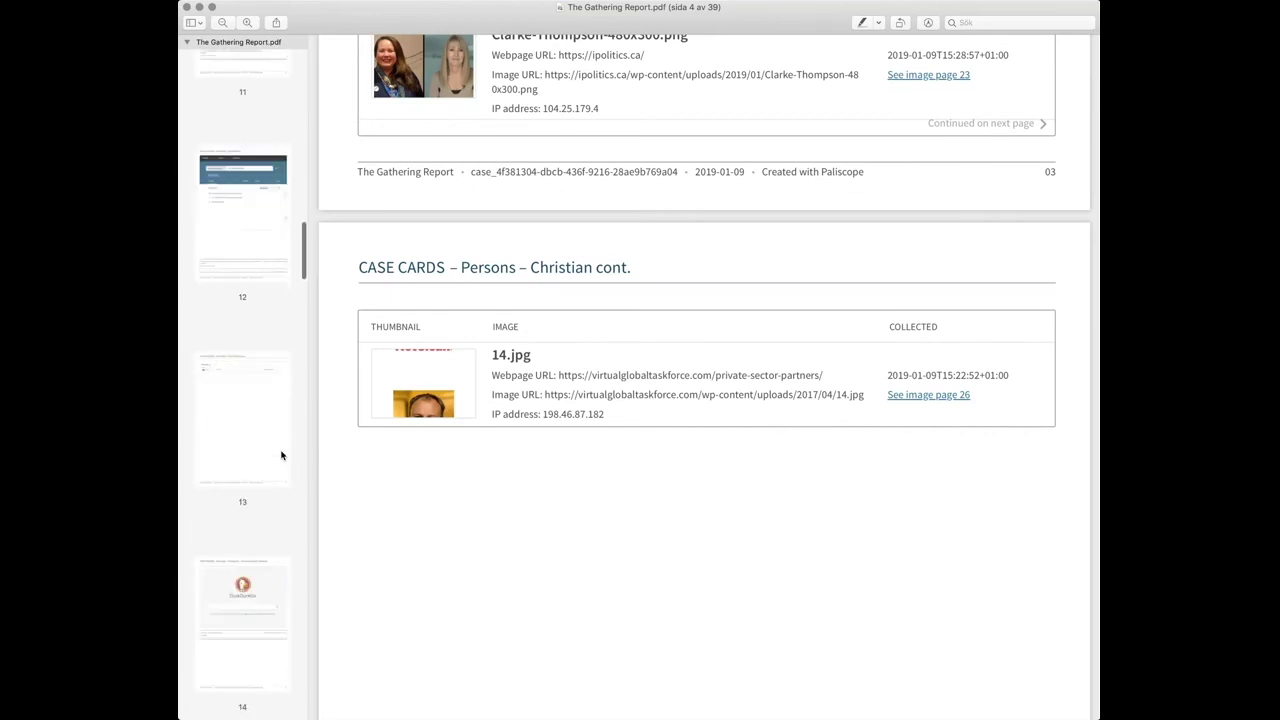
# Jump to page 15 and scroll through the captured Private Sector Partners pages up to page 20.
pyautogui.click(258, 555)
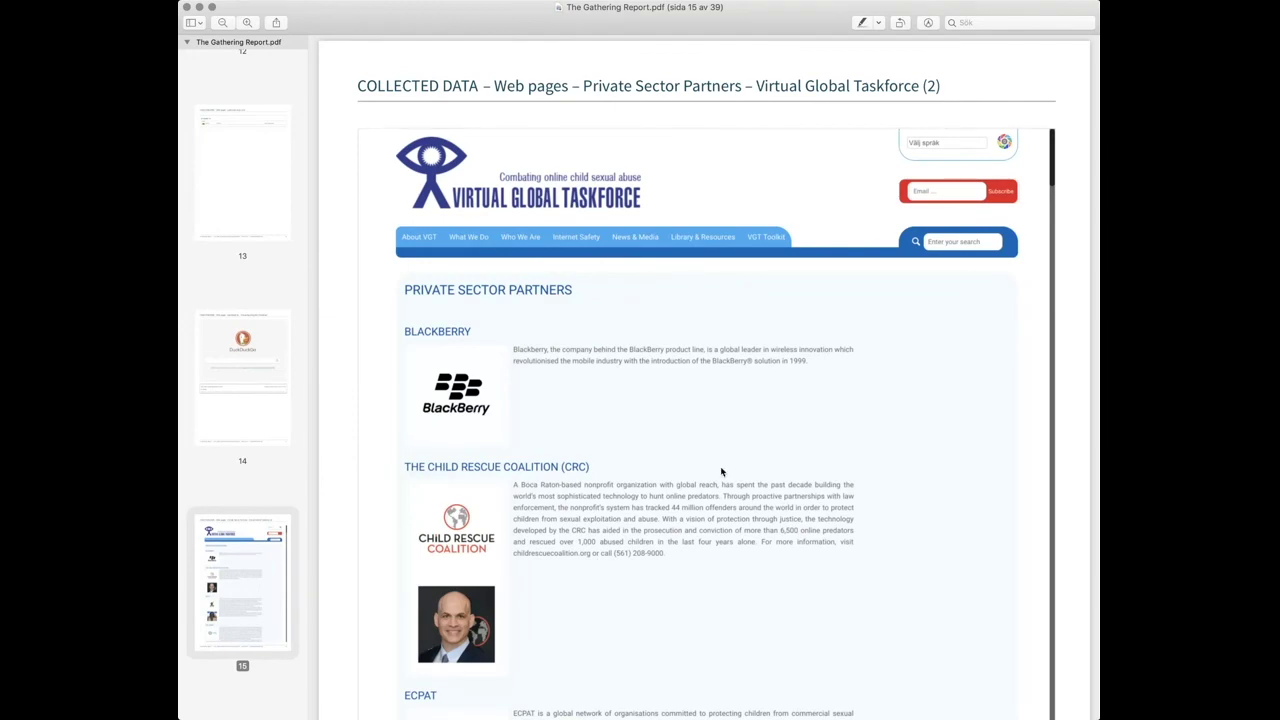
pyautogui.scroll(-15, 721, 471)
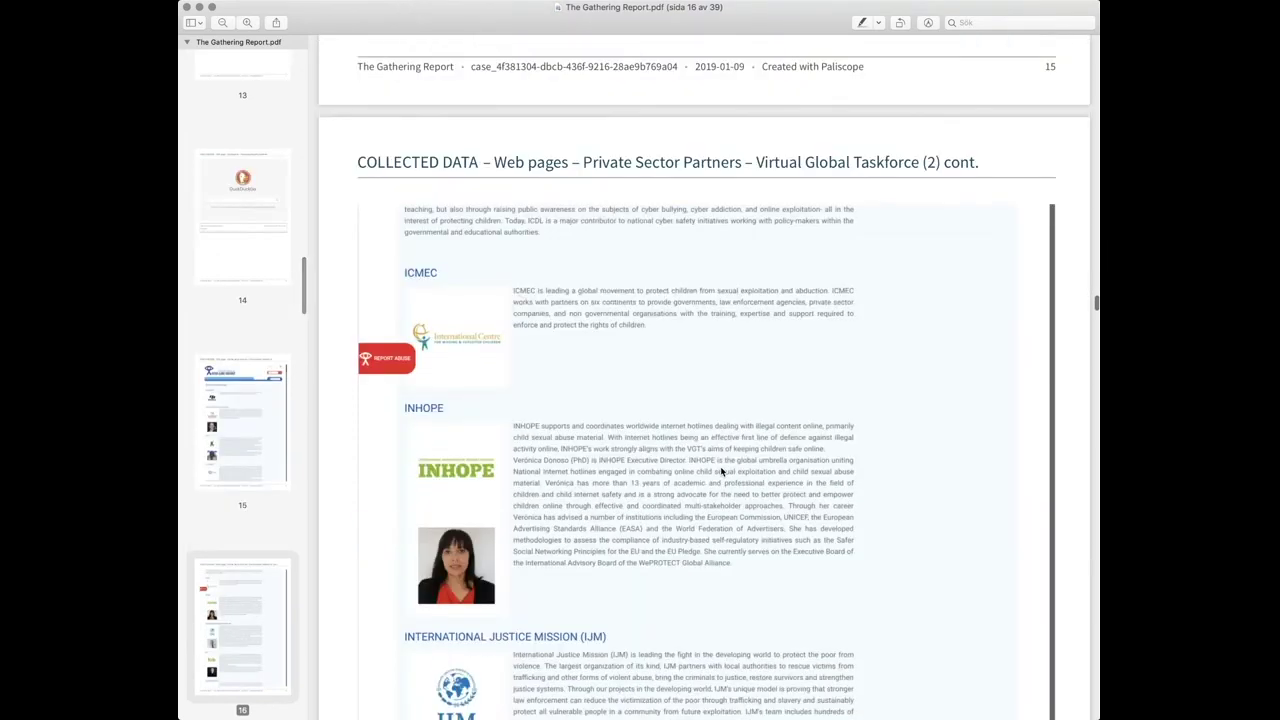
pyautogui.scroll(-15, 721, 471)
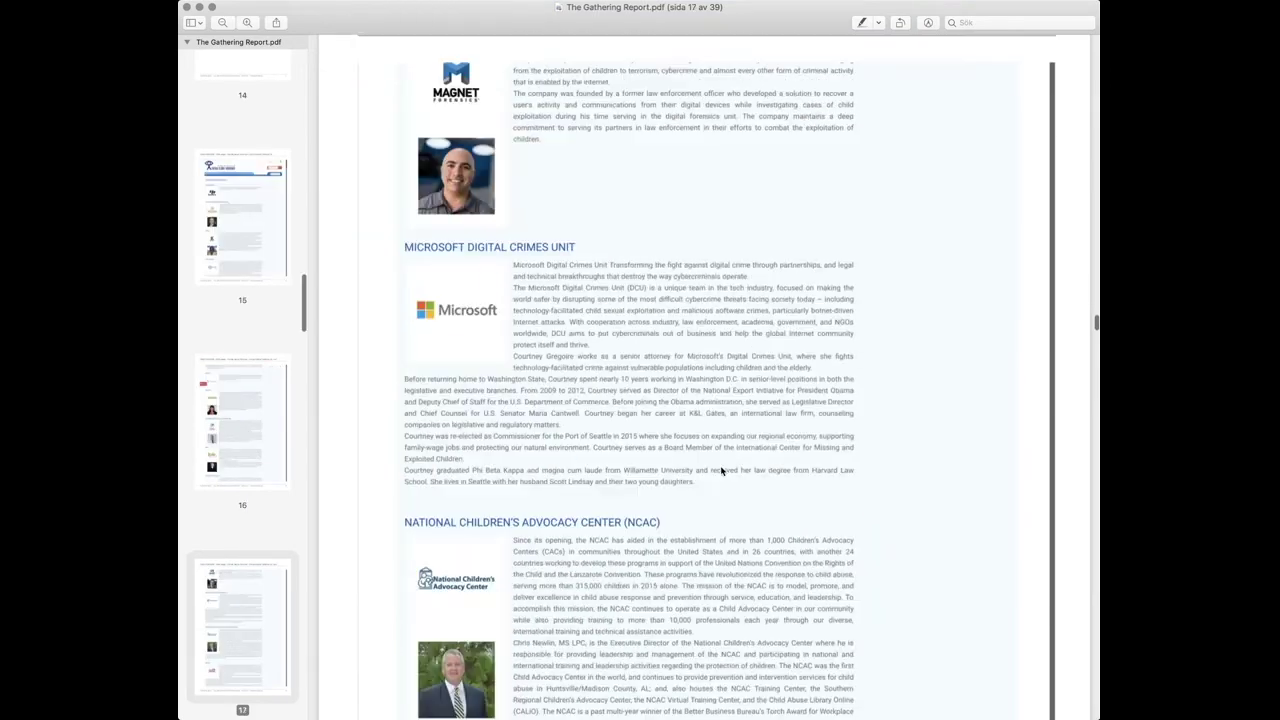
pyautogui.scroll(-10, 721, 471)
pyautogui.scroll(-10, 721, 471)
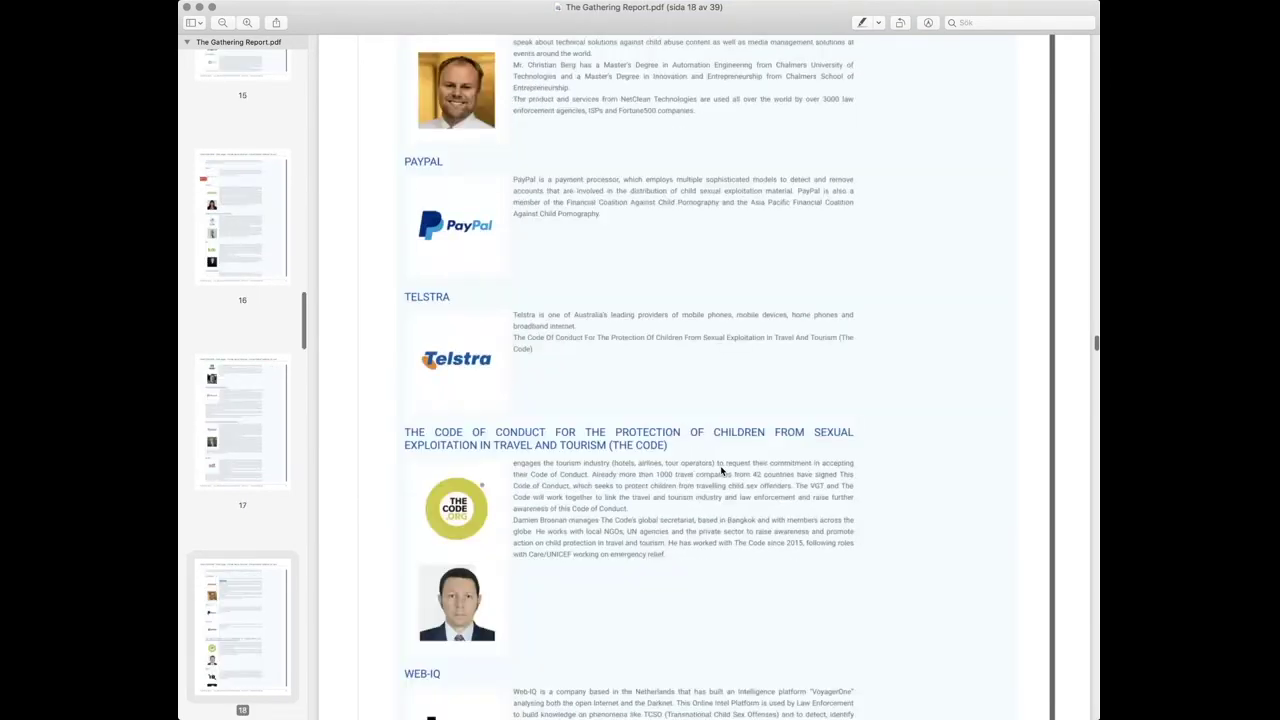
pyautogui.scroll(-8, 721, 471)
pyautogui.scroll(-3, 721, 471)
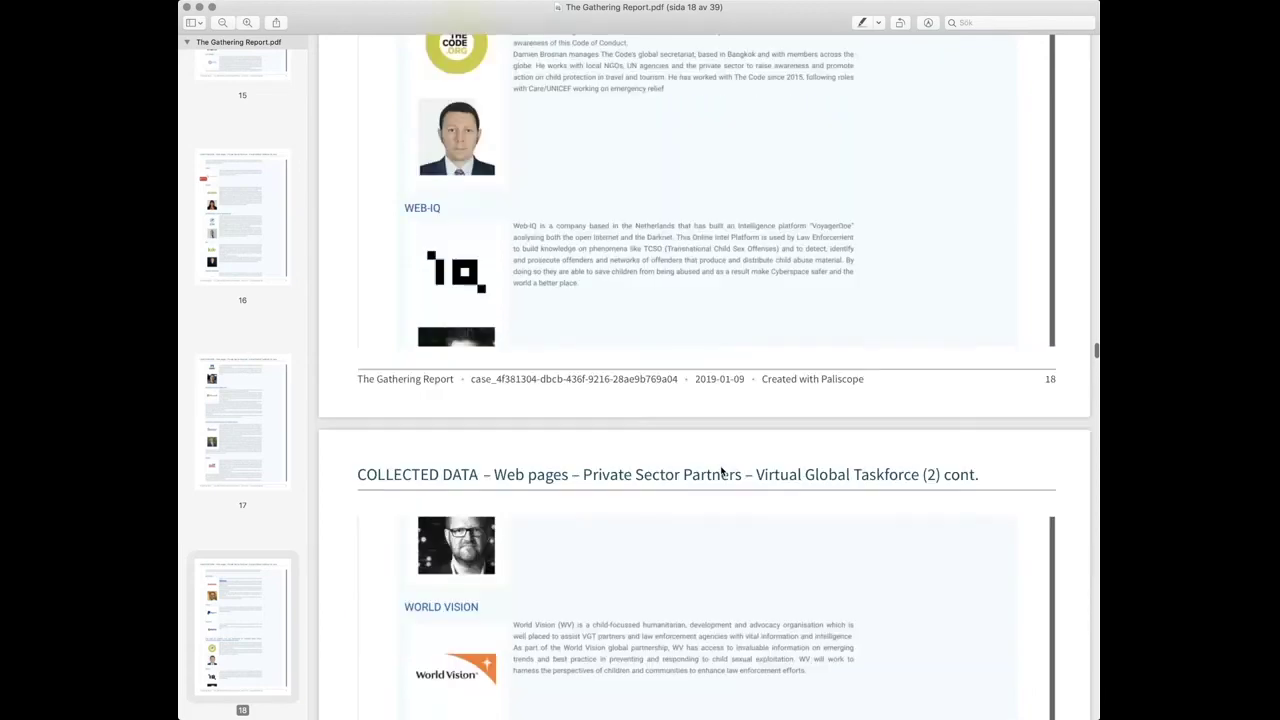
pyautogui.scroll(-3, 721, 471)
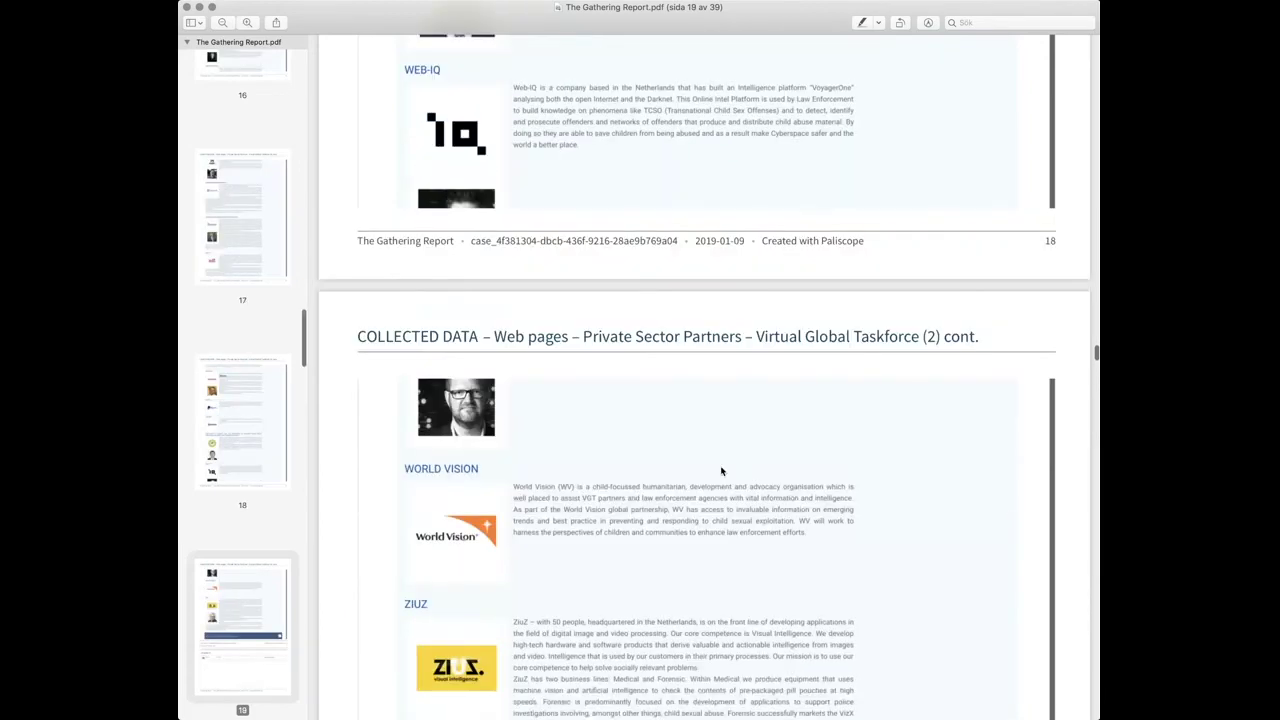
pyautogui.scroll(-10, 721, 471)
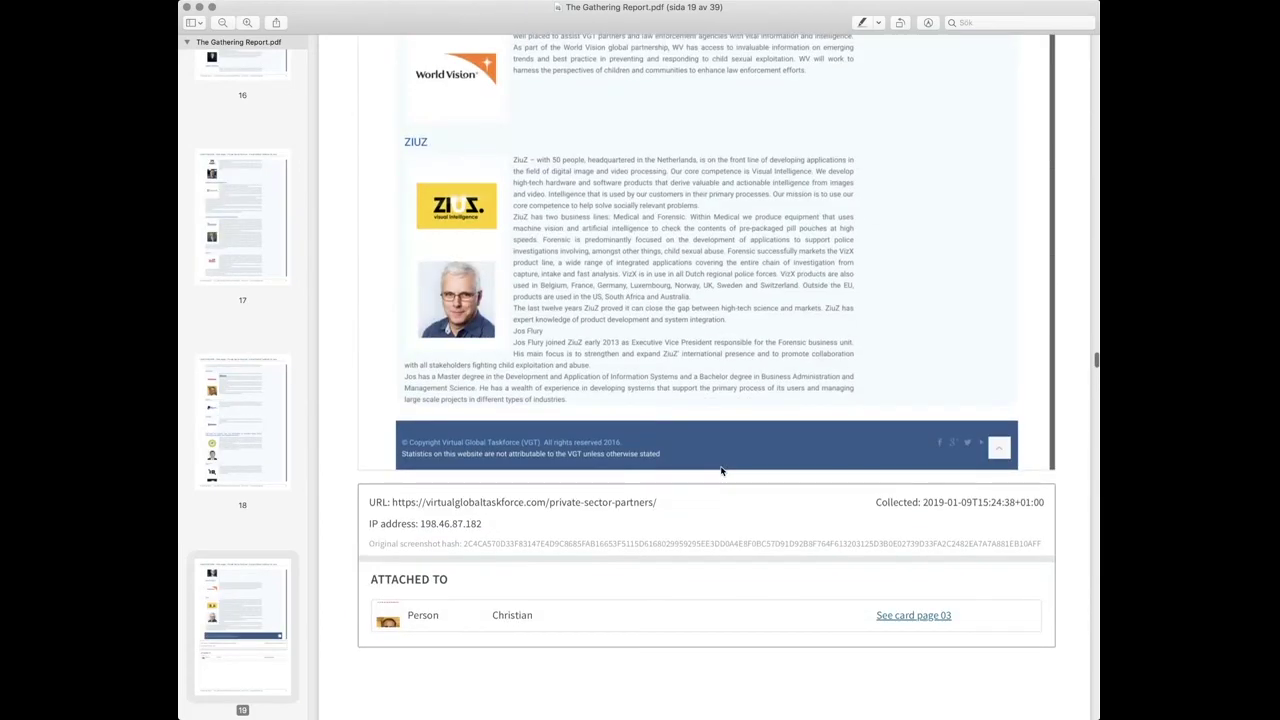
pyautogui.scroll(-20, 721, 471)
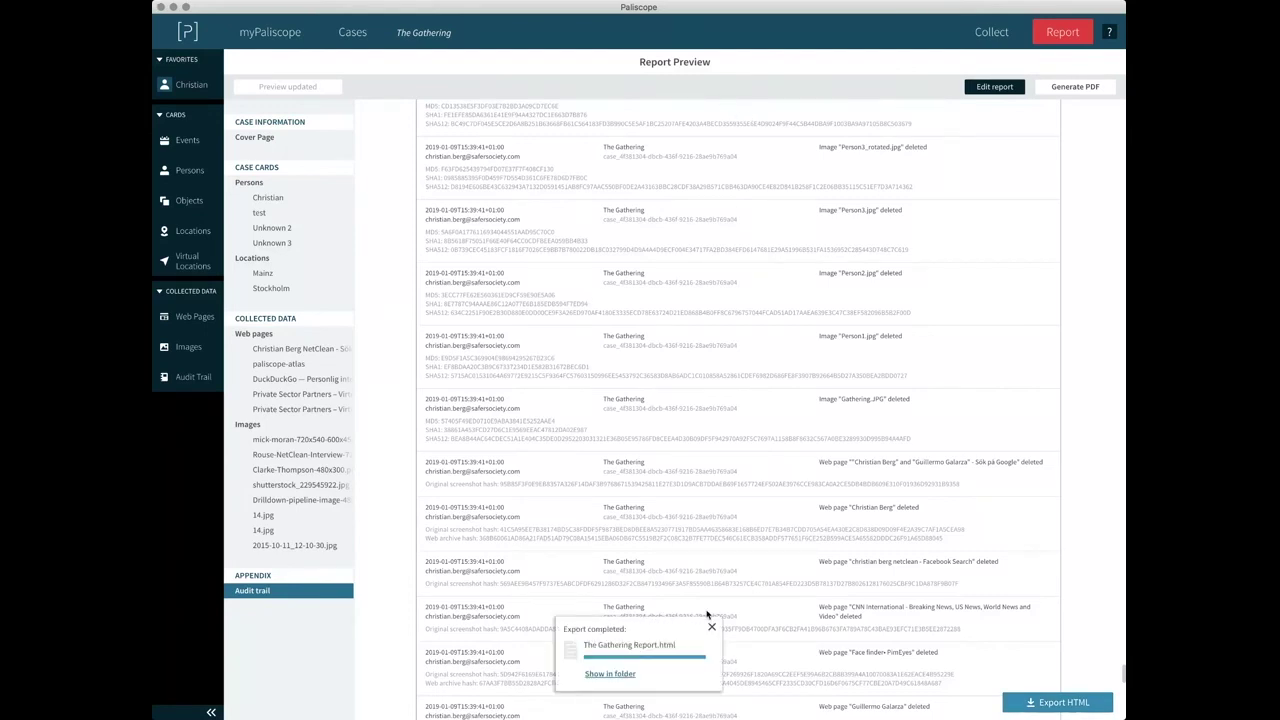
# Close the Export completed popup to reveal the audit trail appendix in the preview.
pyautogui.click(711, 627)
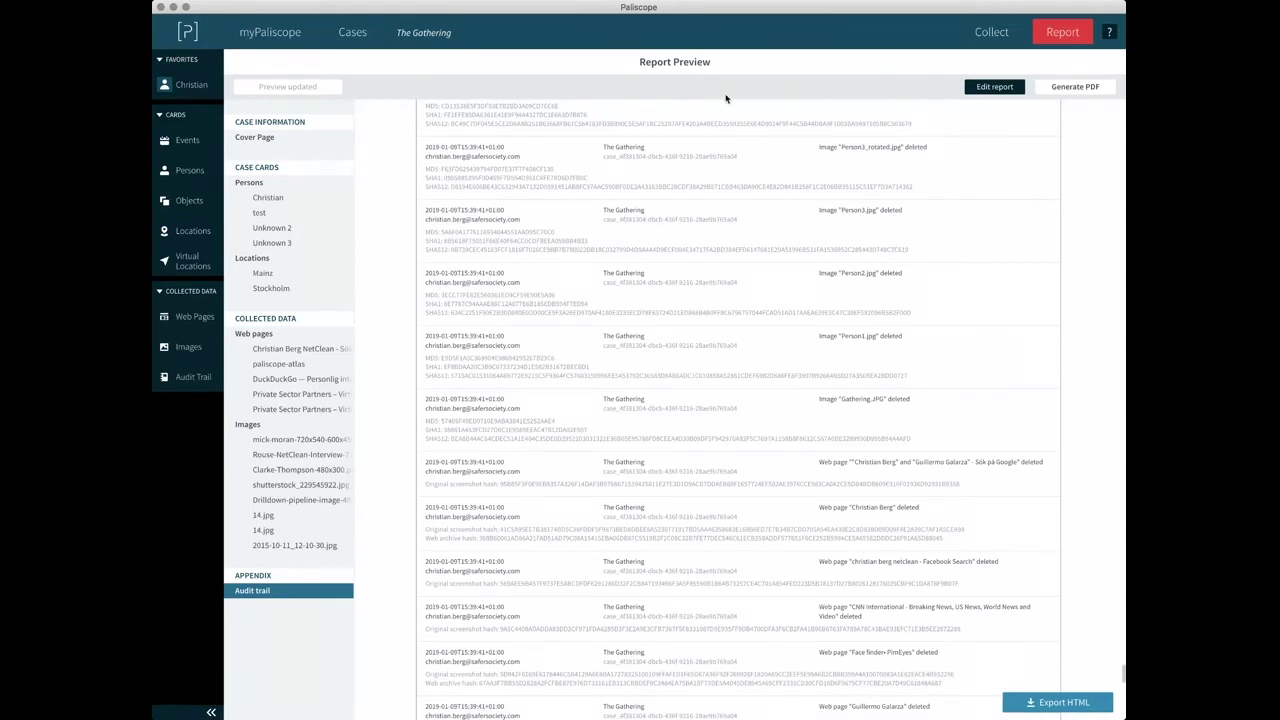
# Pass through myPaliscope and Cases, then return to Collect showing the skillnadpariktigt.se article.
pyautogui.click(992, 32)
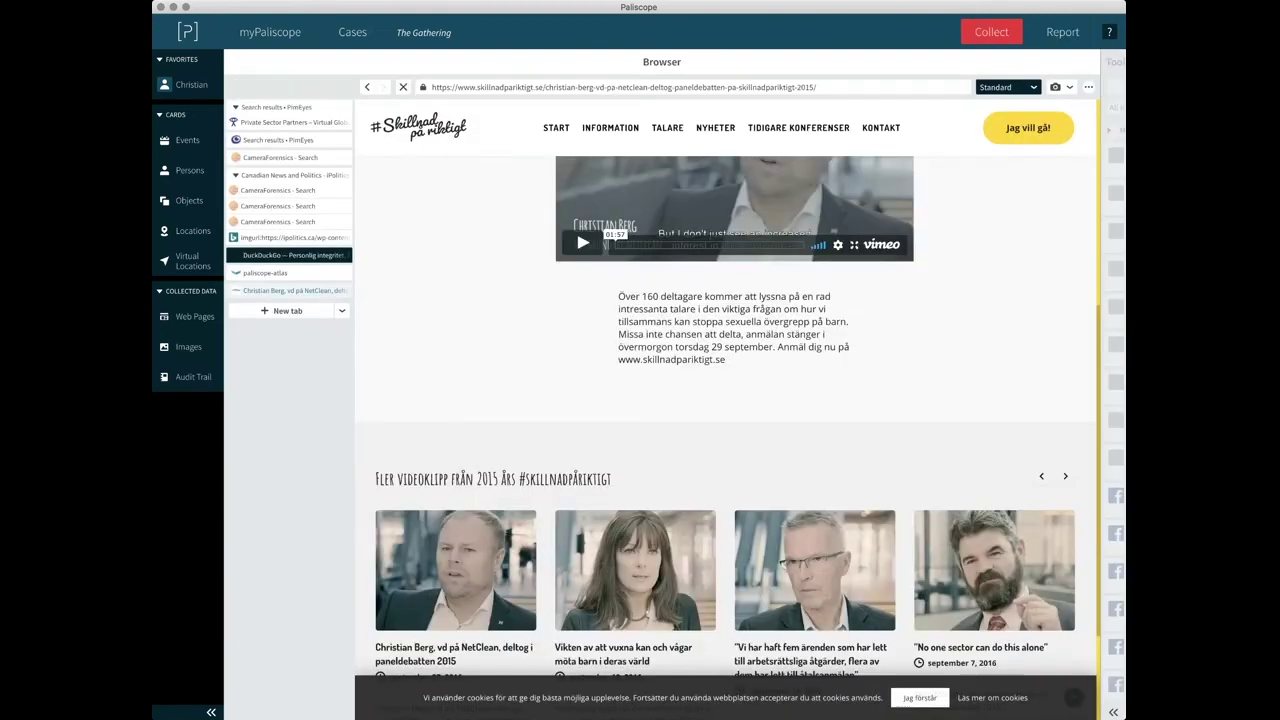
pyautogui.click(303, 38)
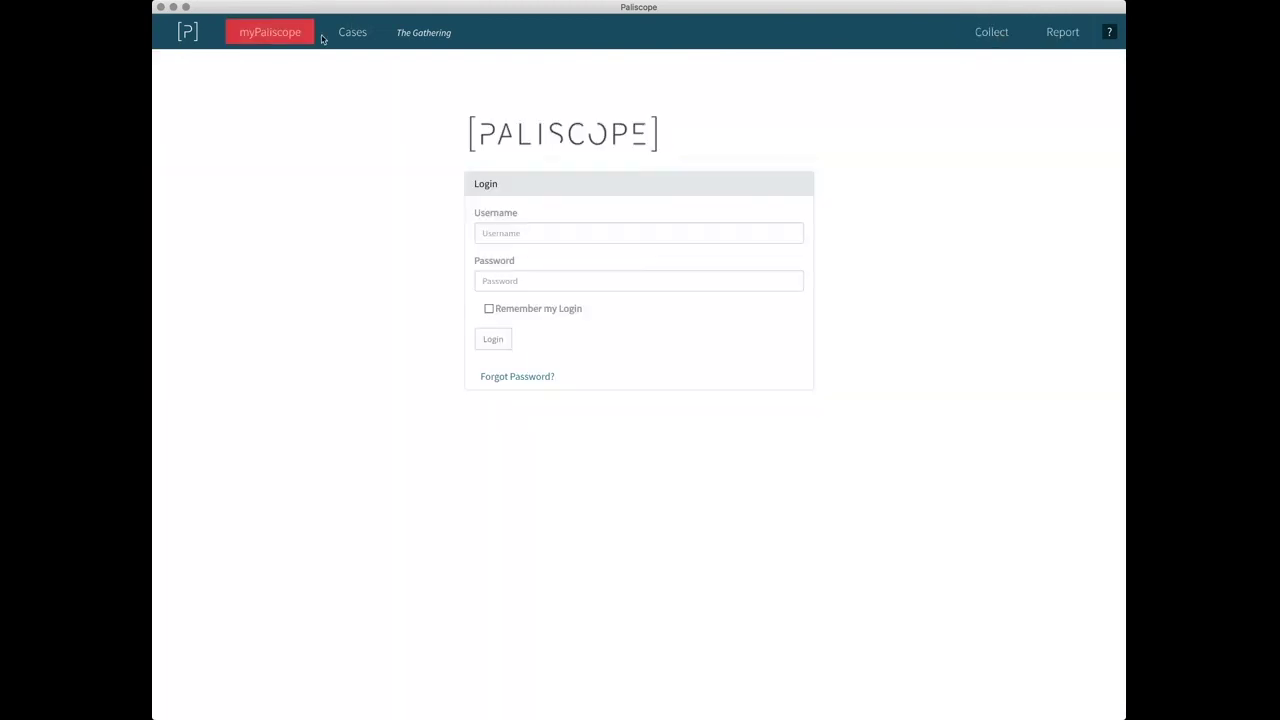
pyautogui.click(350, 34)
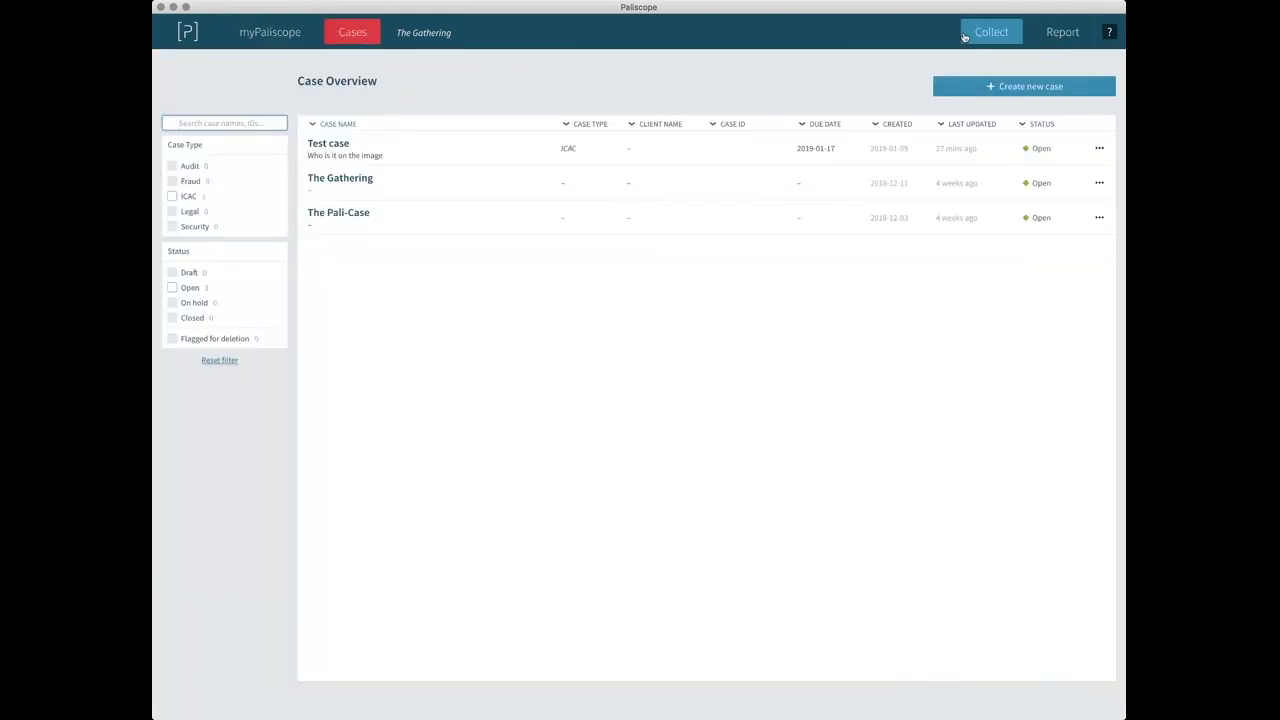
pyautogui.click(964, 37)
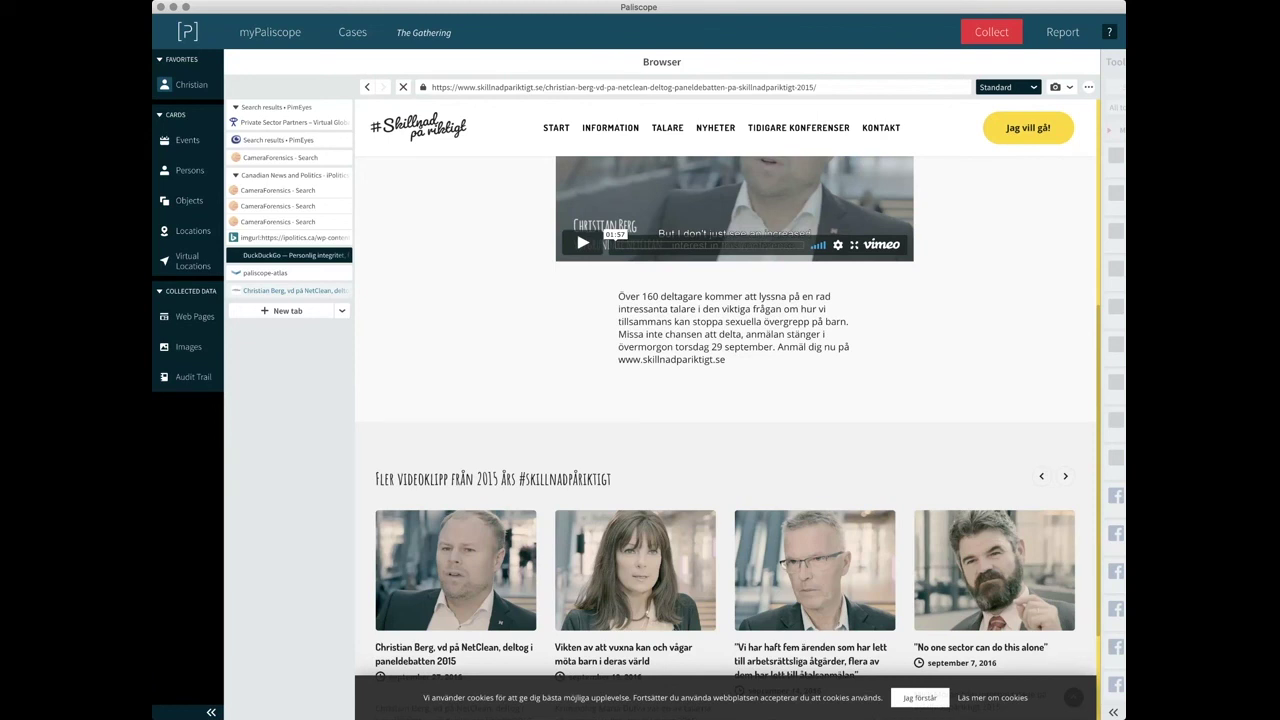
pyautogui.click(737, 9)
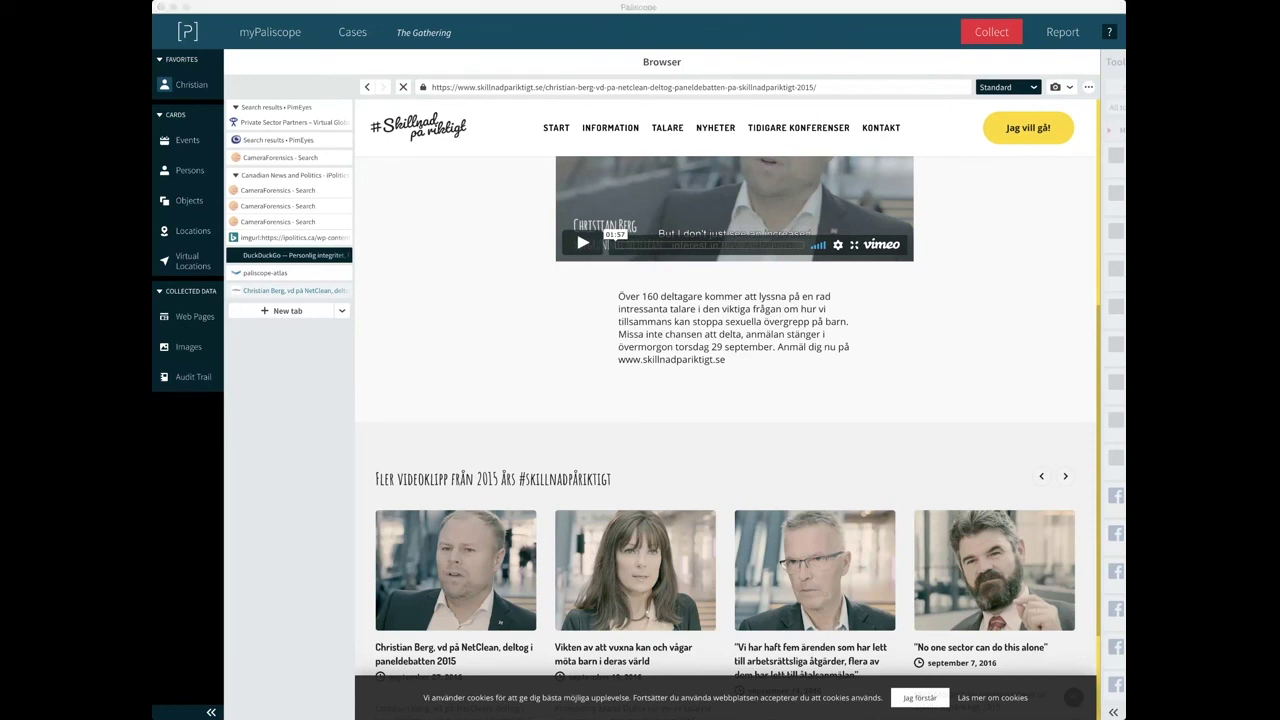